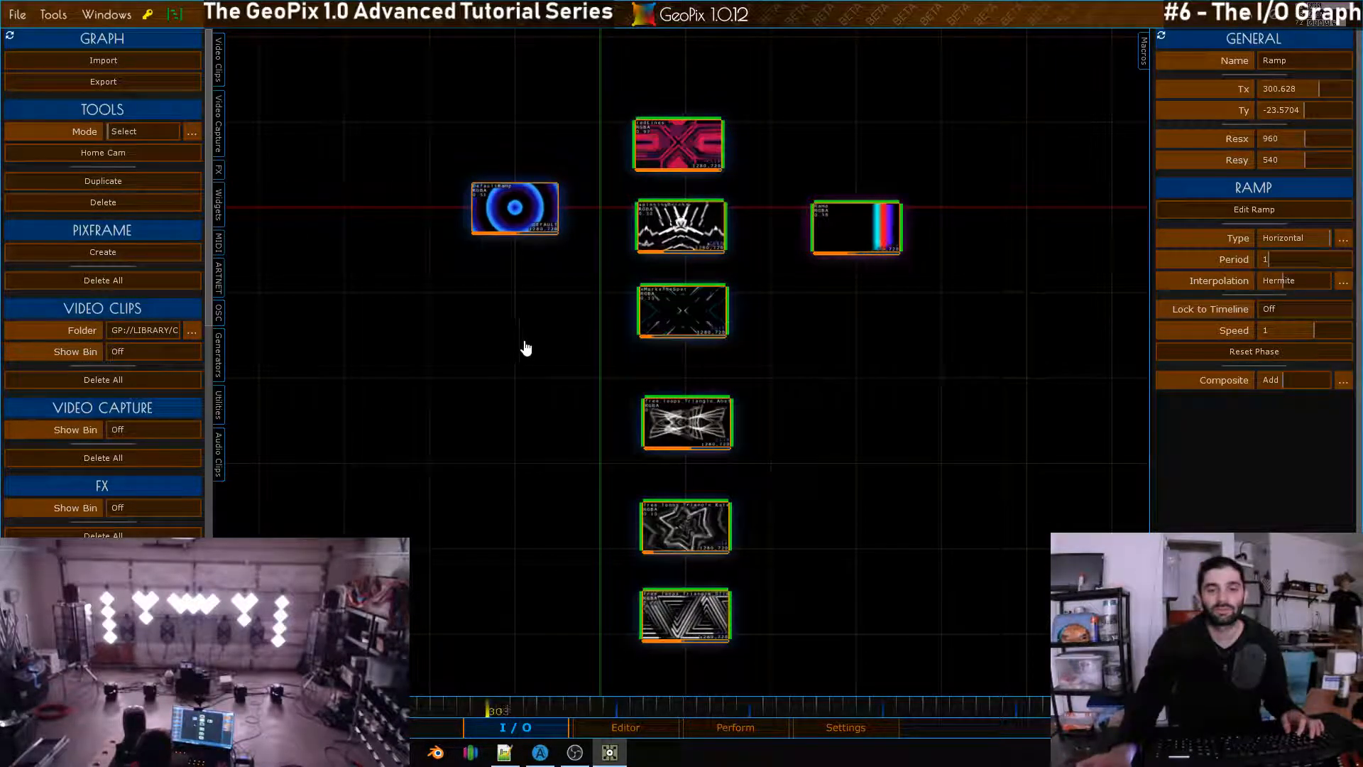
pyautogui.scroll(-1, 956, 399)
pyautogui.moveTo(951, 398); pyautogui.dragTo(990, 366)
pyautogui.moveTo(917, 306); pyautogui.dragTo(894, 393)
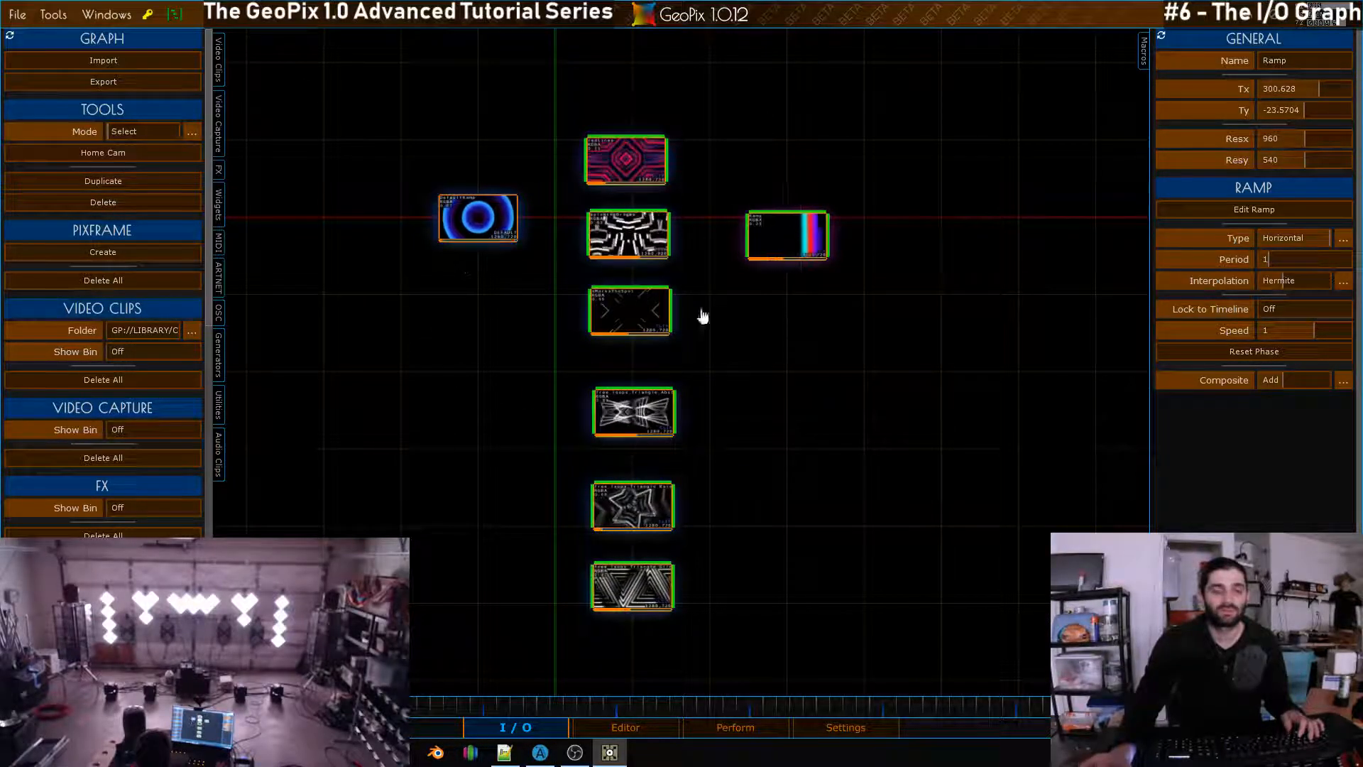
pyautogui.moveTo(842, 442); pyautogui.dragTo(865, 444)
pyautogui.moveTo(805, 380); pyautogui.dragTo(831, 398)
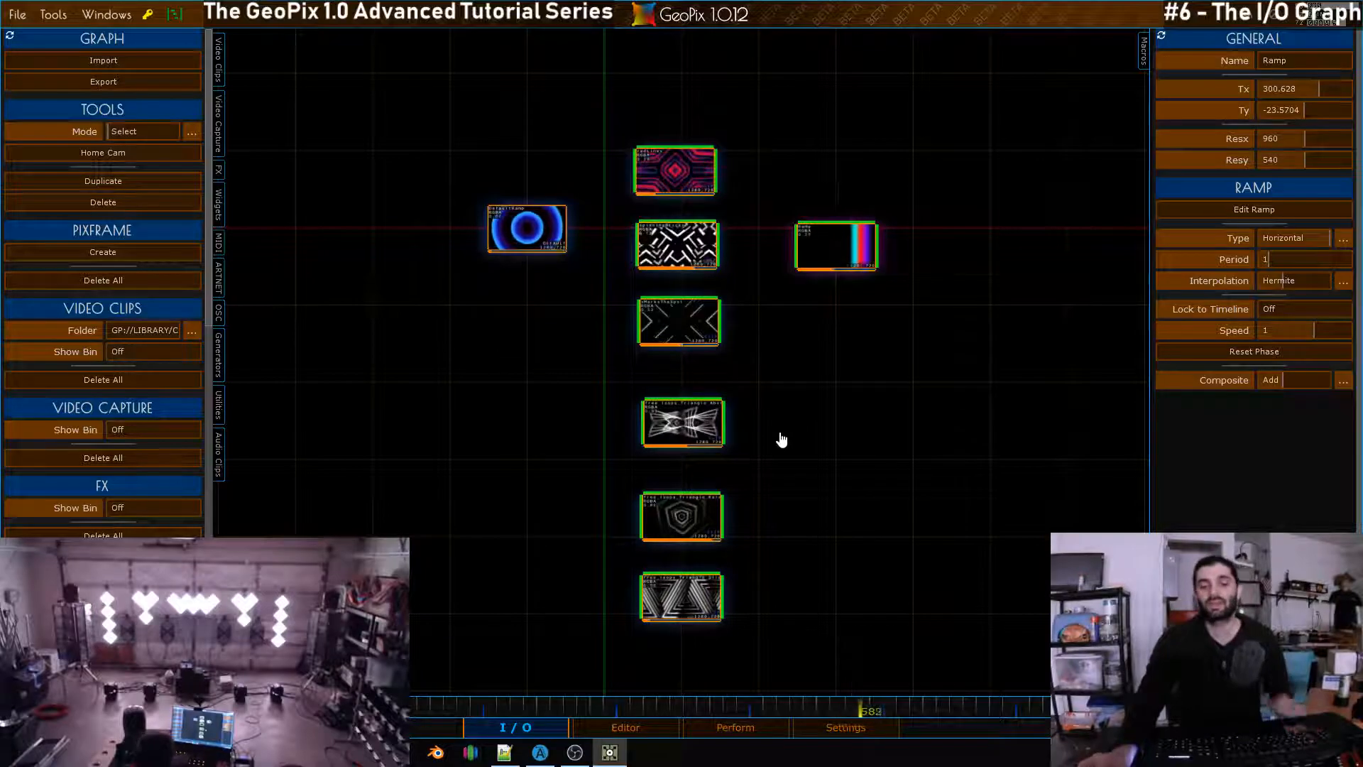
# Switch to Advatek Assistant and set the test mode of the 1-16 (diamonds 400count) PixLite controller to None (Live Data)
pyautogui.click(540, 751)
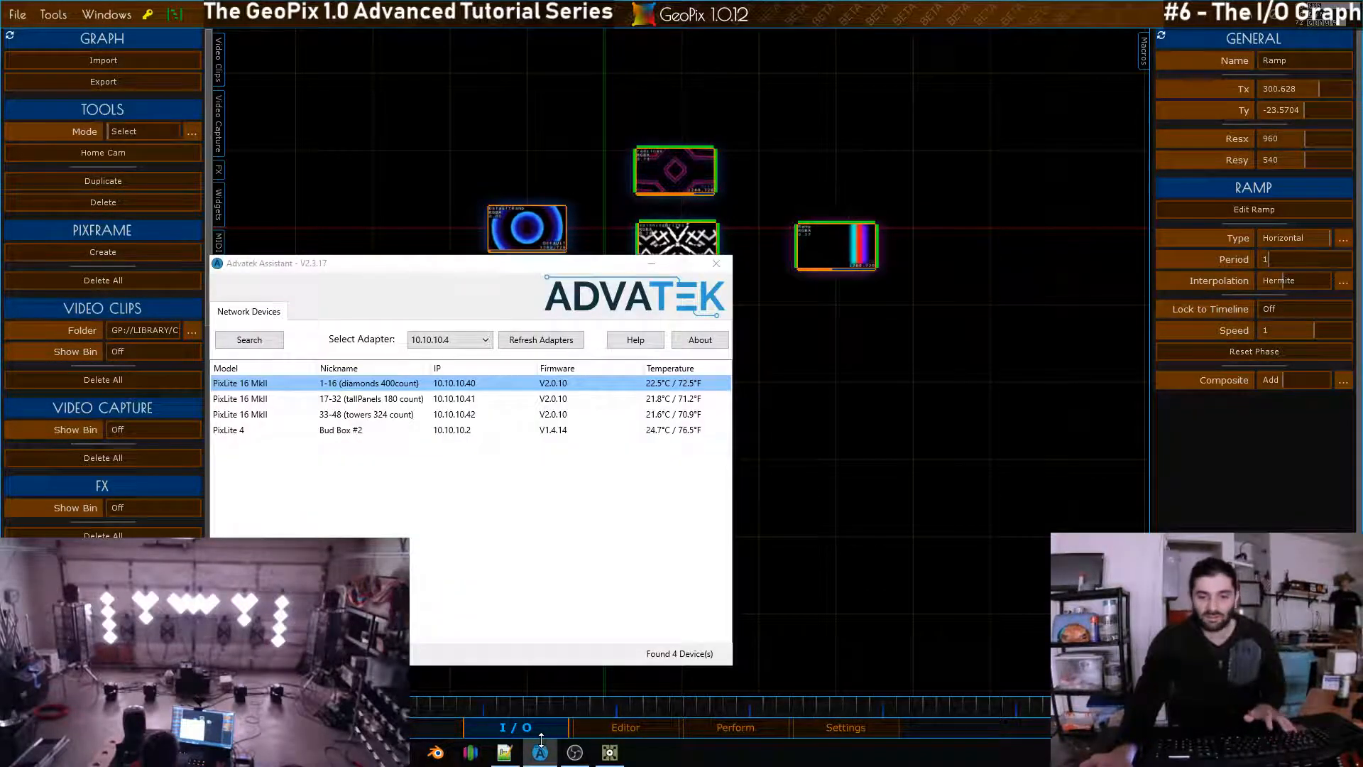
pyautogui.press('super')
pyautogui.press('super')
pyautogui.doubleClick(369, 383)
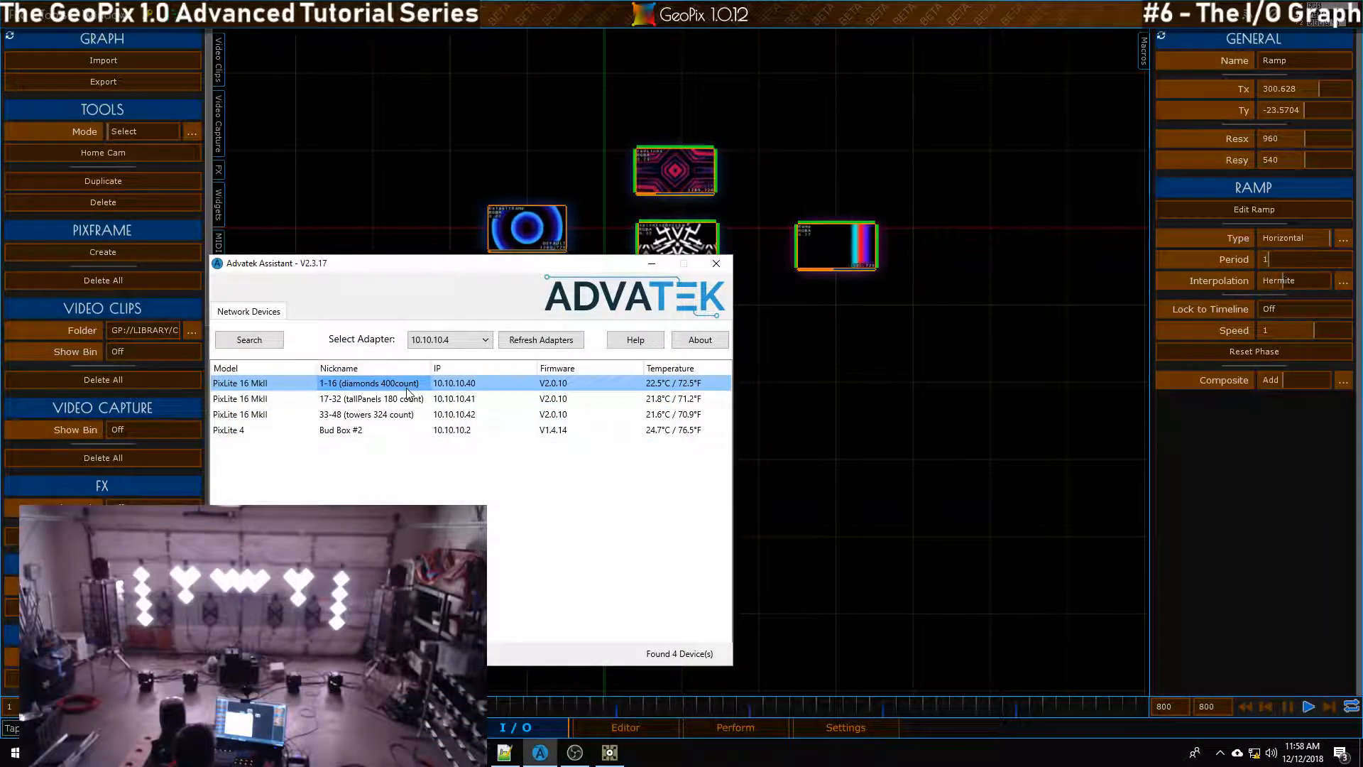
pyautogui.click(540, 343)
pyautogui.click(555, 358)
pyautogui.click(651, 343)
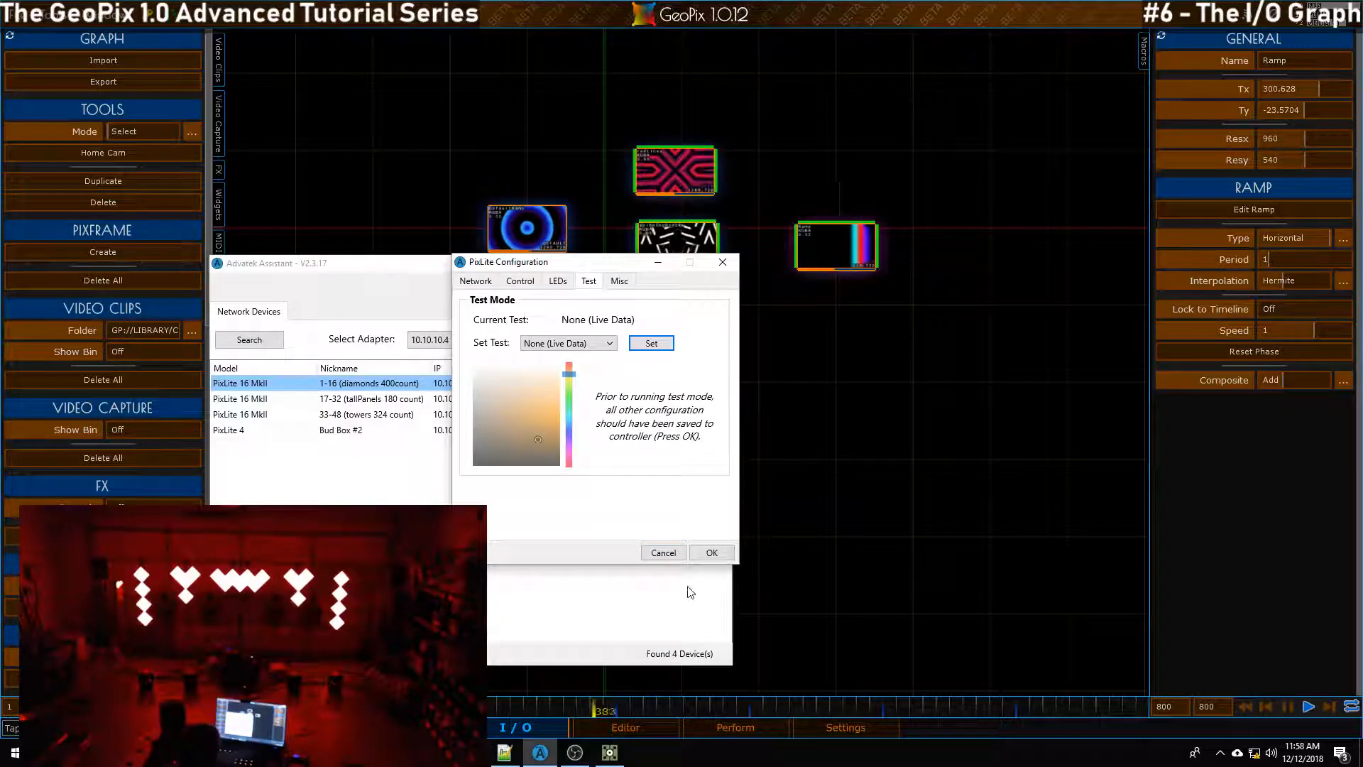
pyautogui.click(711, 552)
pyautogui.click(647, 263)
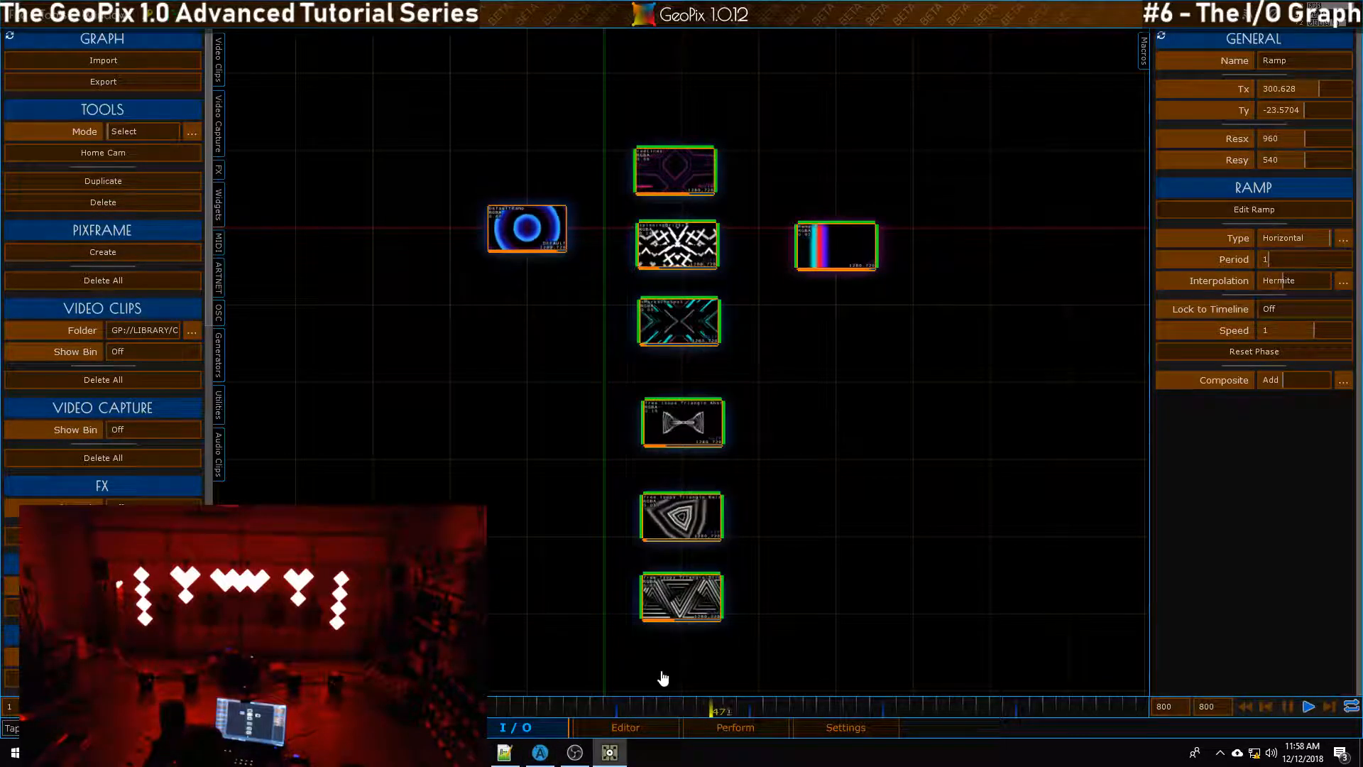
# Turn off Color Override on projector P_1 in the Editor and return to the I/O graph
pyautogui.click(656, 726)
pyautogui.moveTo(823, 417); pyautogui.dragTo(729, 462)
pyautogui.press('q')
pyautogui.click(308, 485)
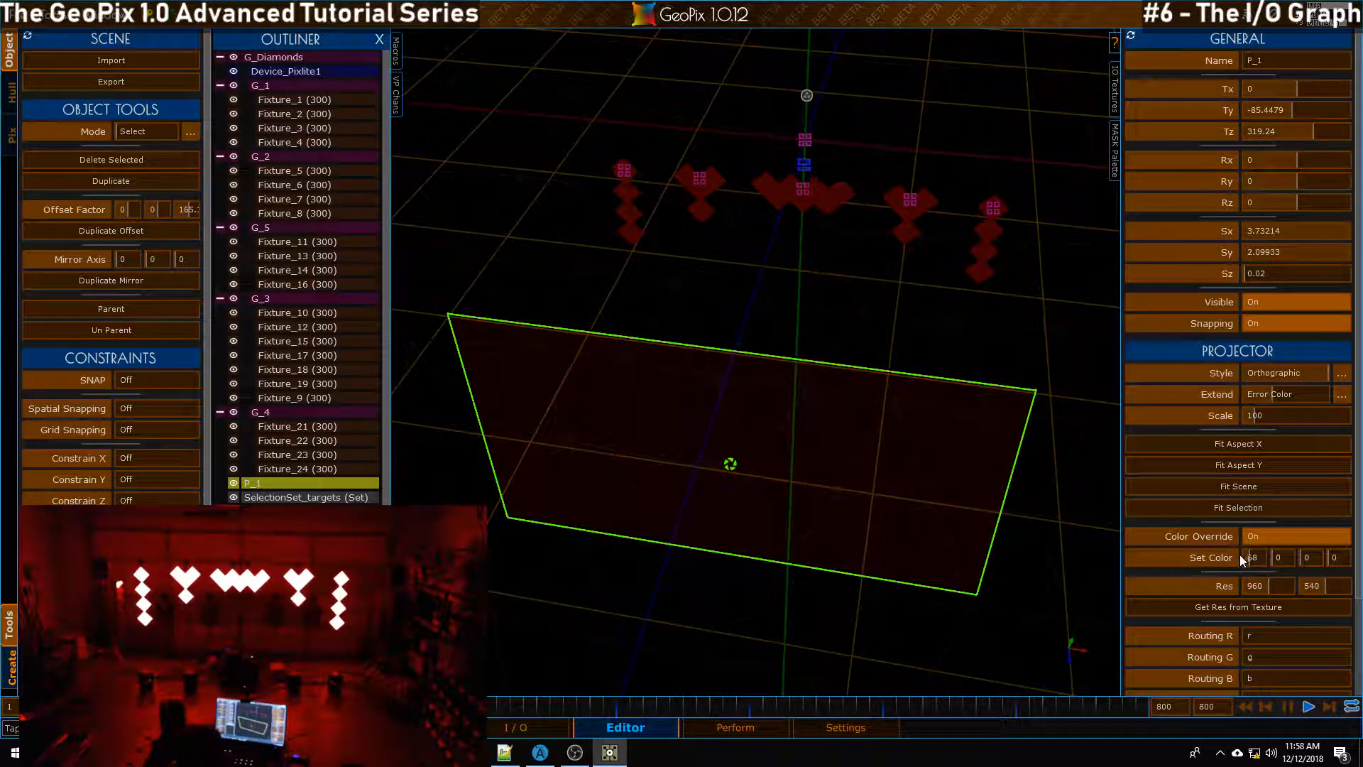
pyautogui.click(1267, 534)
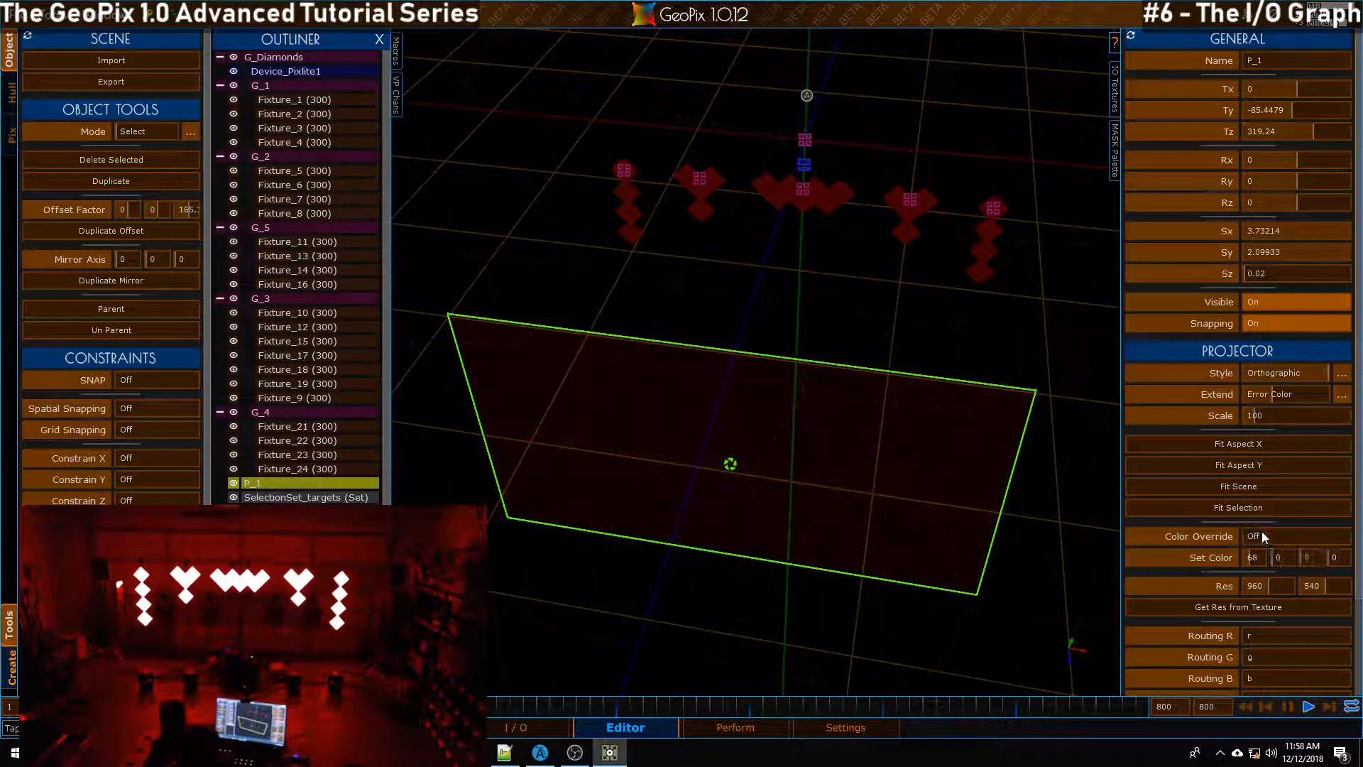
pyautogui.moveTo(1067, 507); pyautogui.dragTo(647, 712)
pyautogui.click(516, 727)
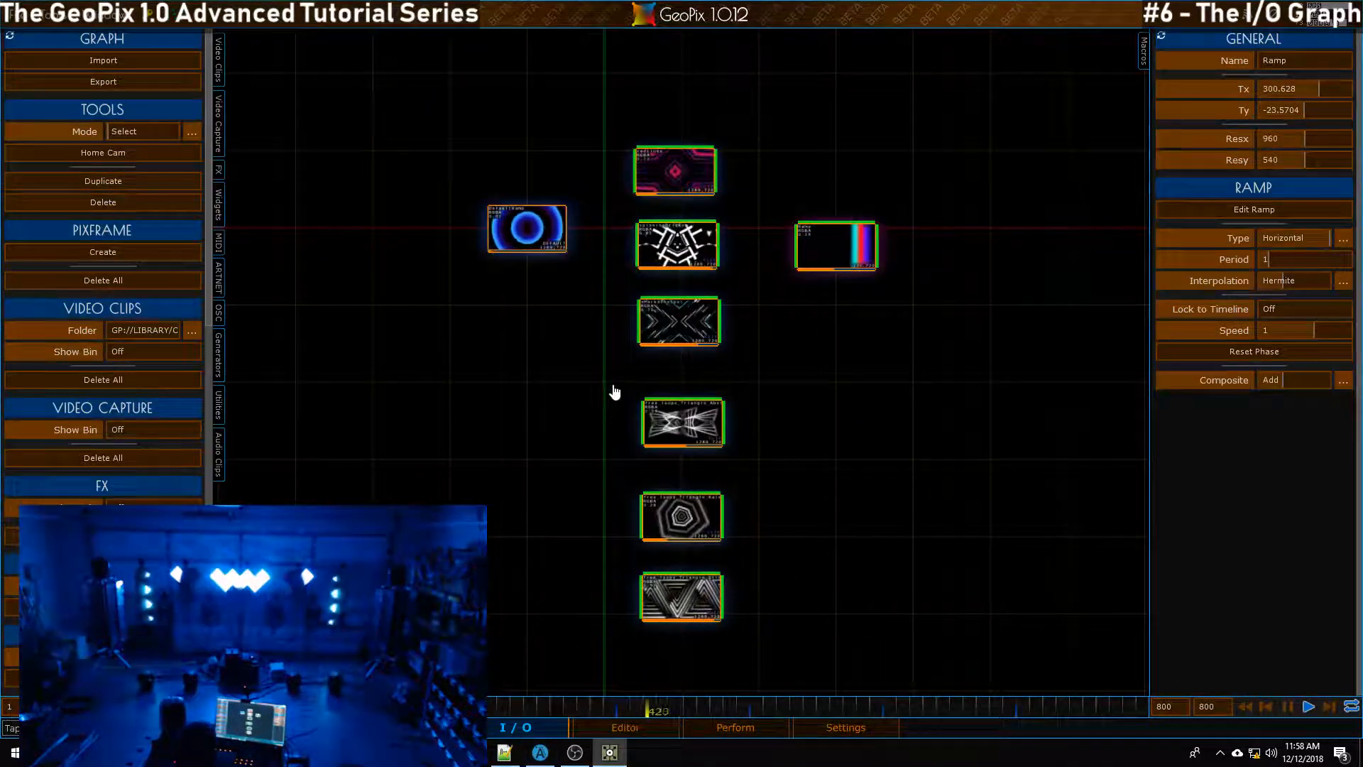
# Select the DefaultRamp node and examine its preview and properties up close alongside the neighbouring clip nodes
pyautogui.scroll(3, 846, 387)
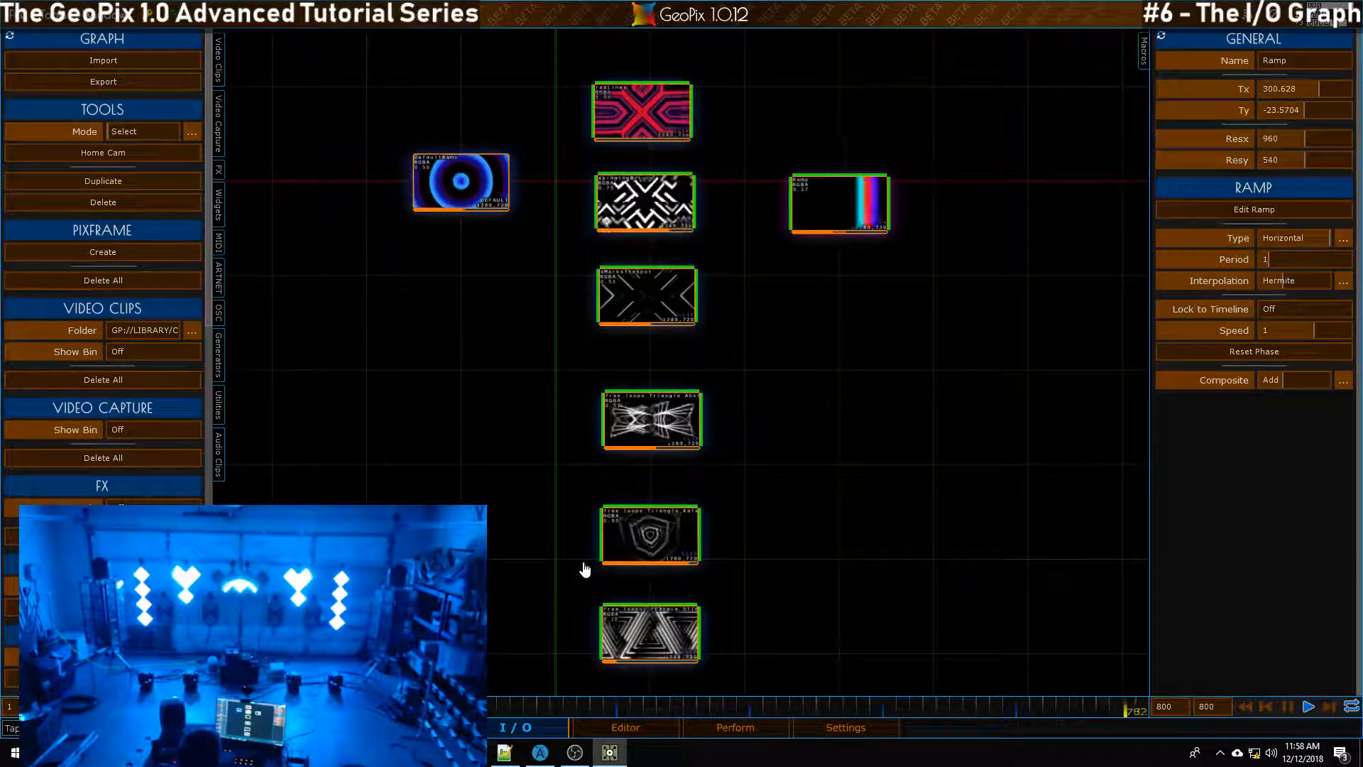
pyautogui.scroll(-2, 587, 568)
pyautogui.scroll(-3, 661, 618)
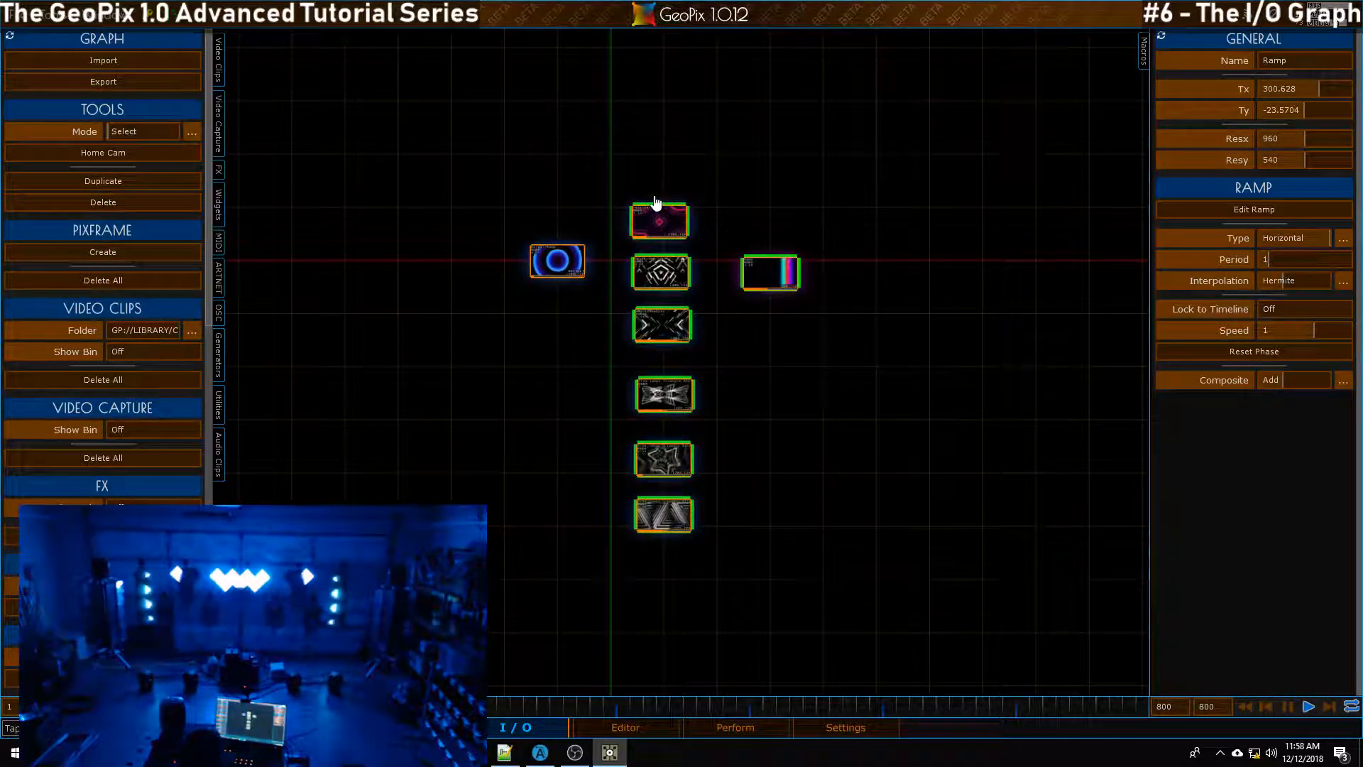
pyautogui.click(557, 261)
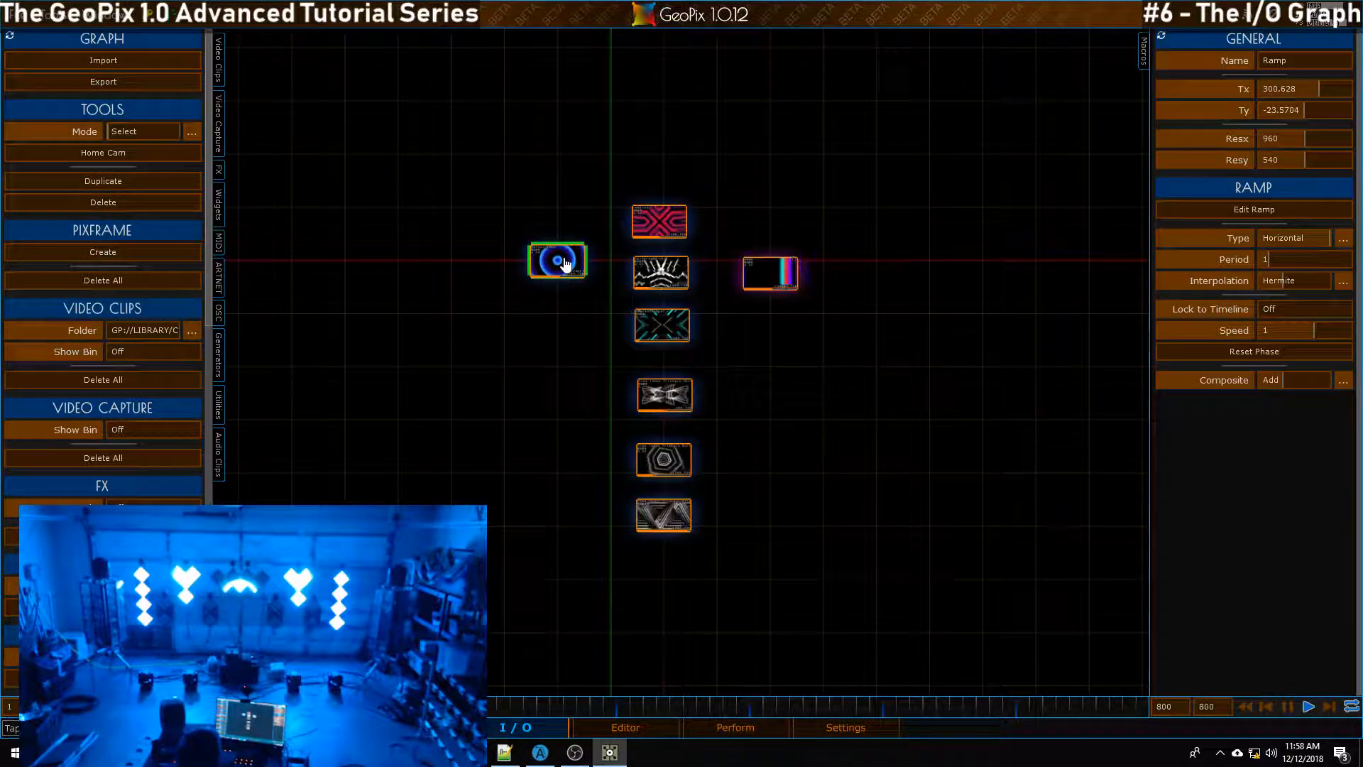
pyautogui.scroll(2, 555, 213)
pyautogui.press('h')
pyautogui.scroll(3, 496, 322)
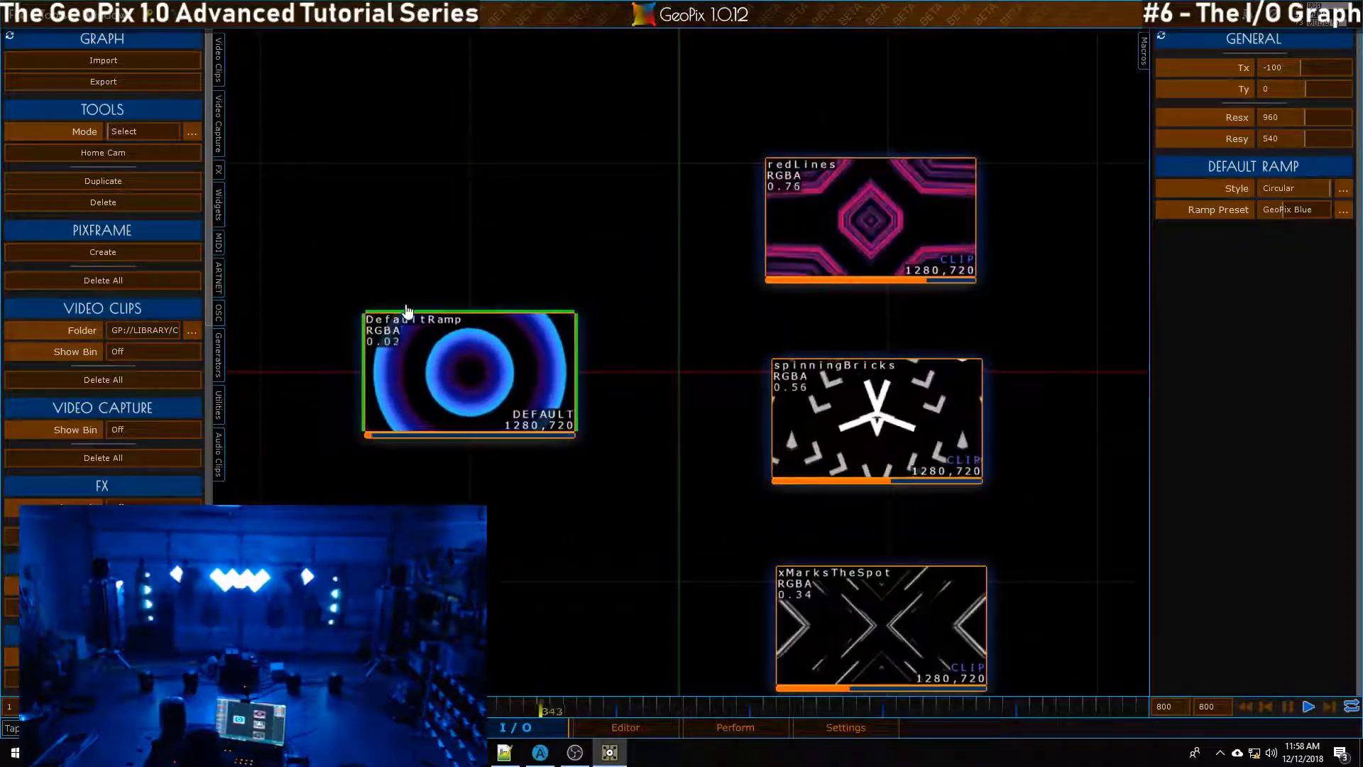
pyautogui.scroll(-3, 459, 331)
pyautogui.scroll(3, 512, 346)
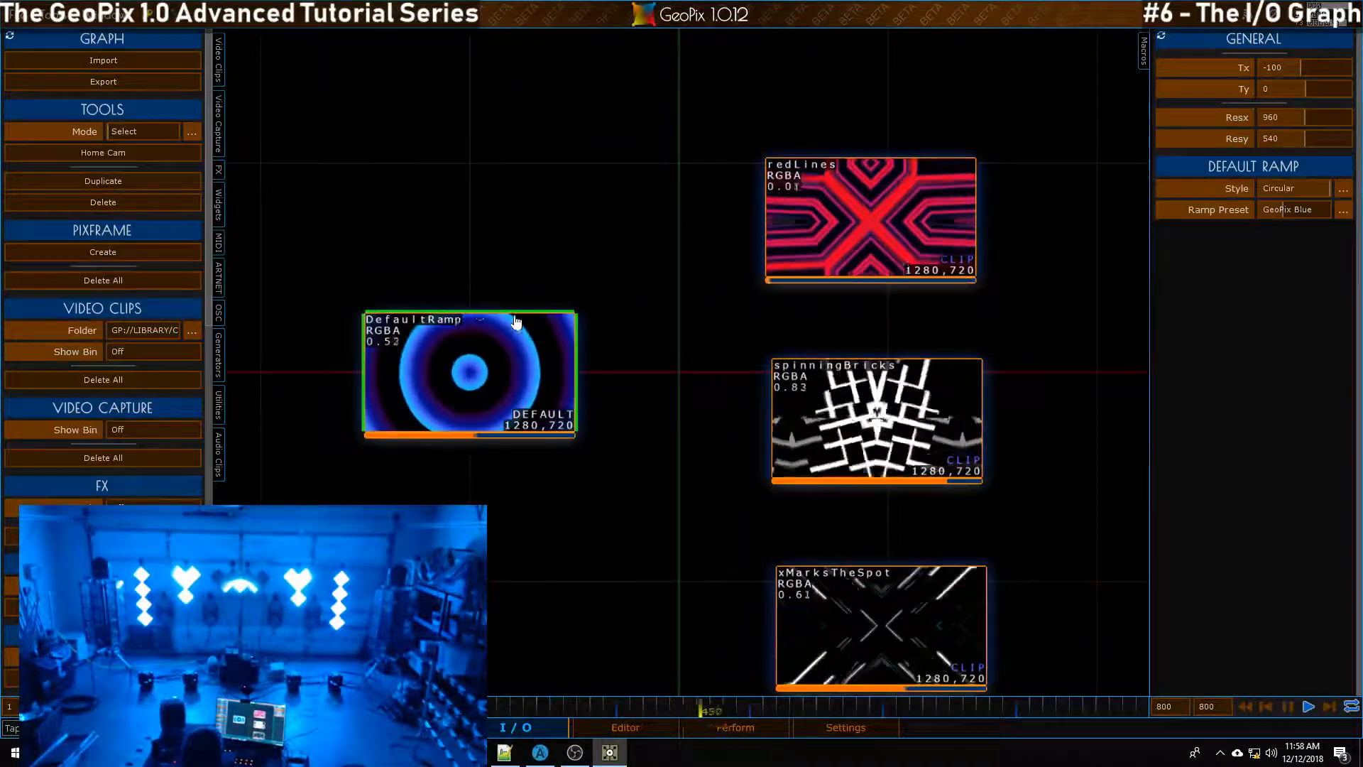
pyautogui.scroll(-2, 549, 442)
pyautogui.scroll(1, 465, 403)
pyautogui.scroll(-4, 381, 365)
pyautogui.moveTo(983, 520); pyautogui.dragTo(850, 340)
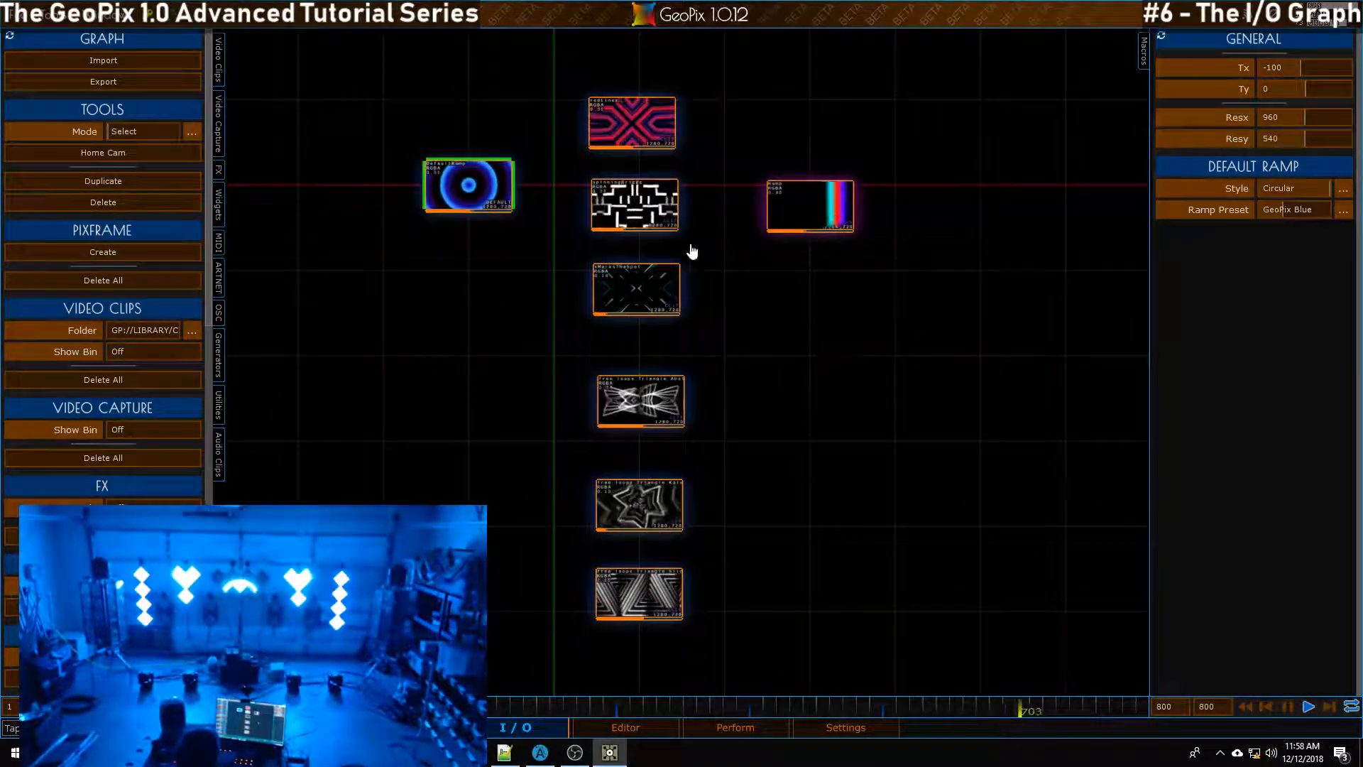
# Delete the six video clip nodes in the column between the DefaultRamp and Ramp nodes
pyautogui.keyDown('shift'); pyautogui.click(613, 128); pyautogui.keyUp('shift')
pyautogui.keyDown('shift'); pyautogui.click(647, 214); pyautogui.keyUp('shift')
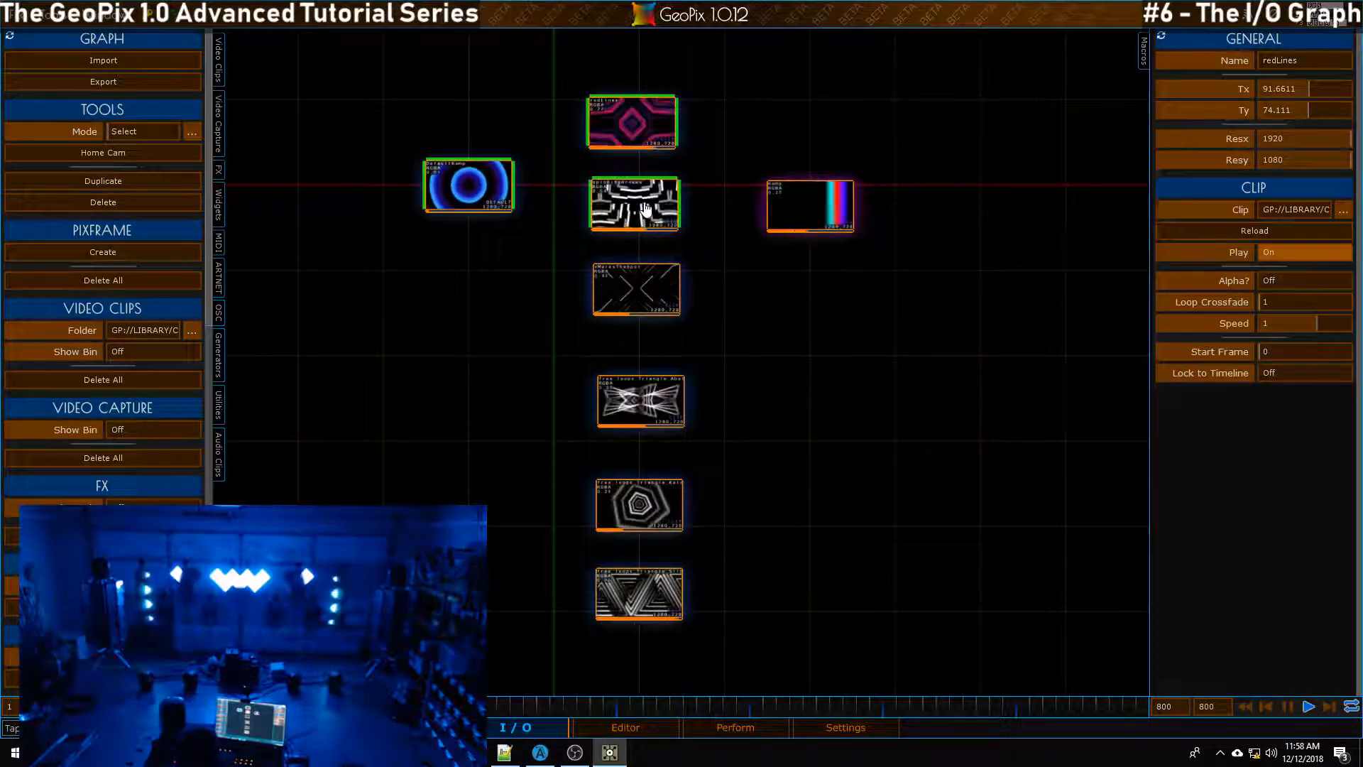
pyautogui.keyDown('shift'); pyautogui.click(644, 291); pyautogui.keyUp('shift')
pyautogui.keyDown('shift'); pyautogui.click(651, 387); pyautogui.keyUp('shift')
pyautogui.keyDown('shift'); pyautogui.click(640, 577); pyautogui.keyUp('shift')
pyautogui.keyDown('shift'); pyautogui.click(667, 501); pyautogui.keyUp('shift')
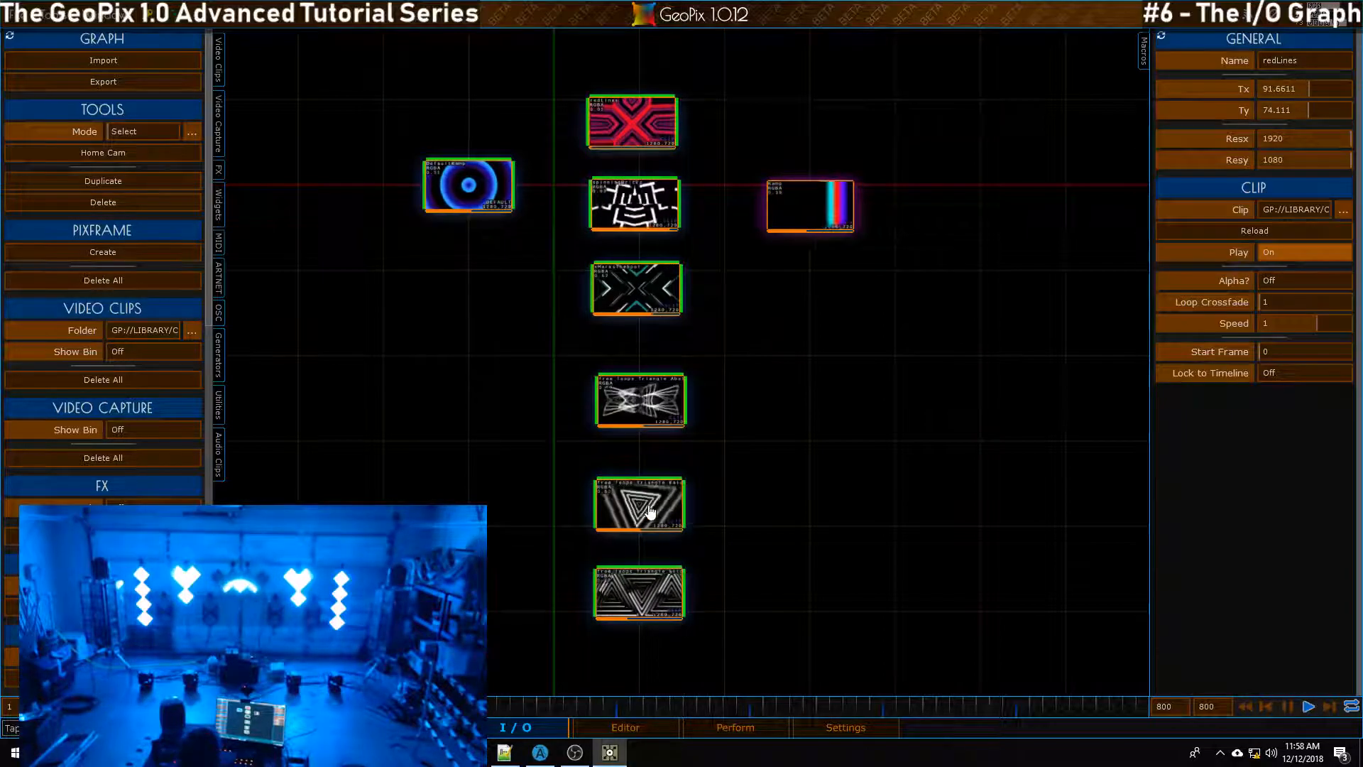
pyautogui.press('Delete')
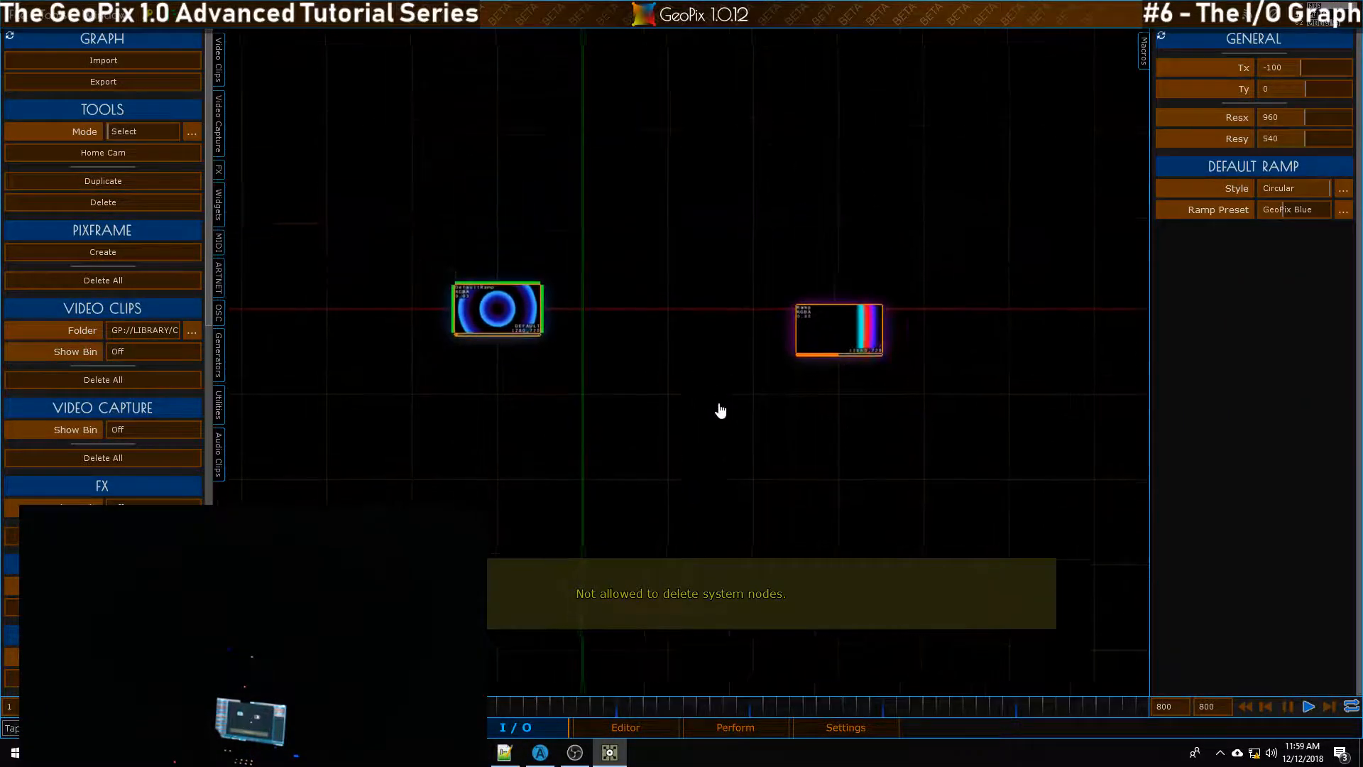
# Move the Ramp node up and closer to DefaultRamp, to about Tx 153, Ty 135
pyautogui.click(862, 389)
pyautogui.press('m')
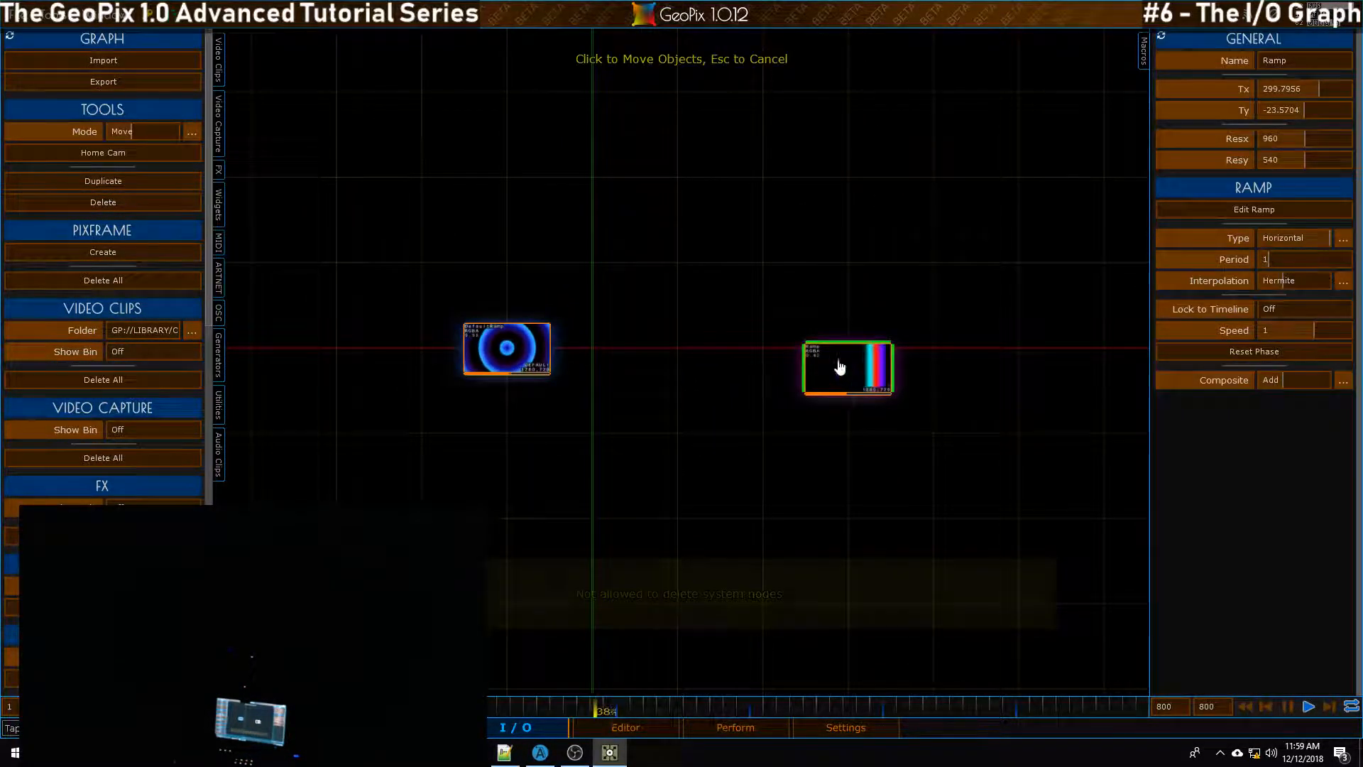
pyautogui.click(739, 241)
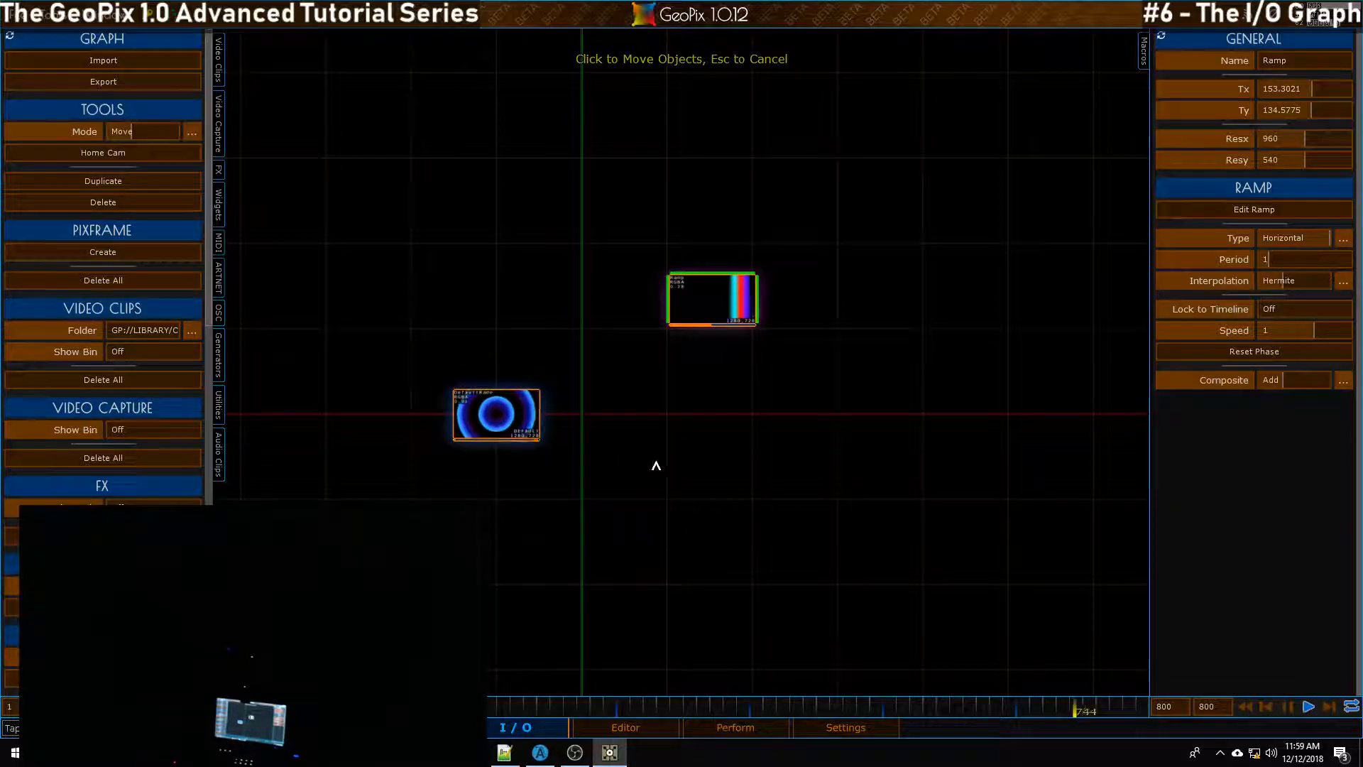
# Review the available graph tool modes without changing the current mode
pyautogui.moveTo(197, 152)
pyautogui.mouseDown()
pyautogui.moveTo(223, 479)
pyautogui.moveTo(220, 139)
pyautogui.mouseUp()
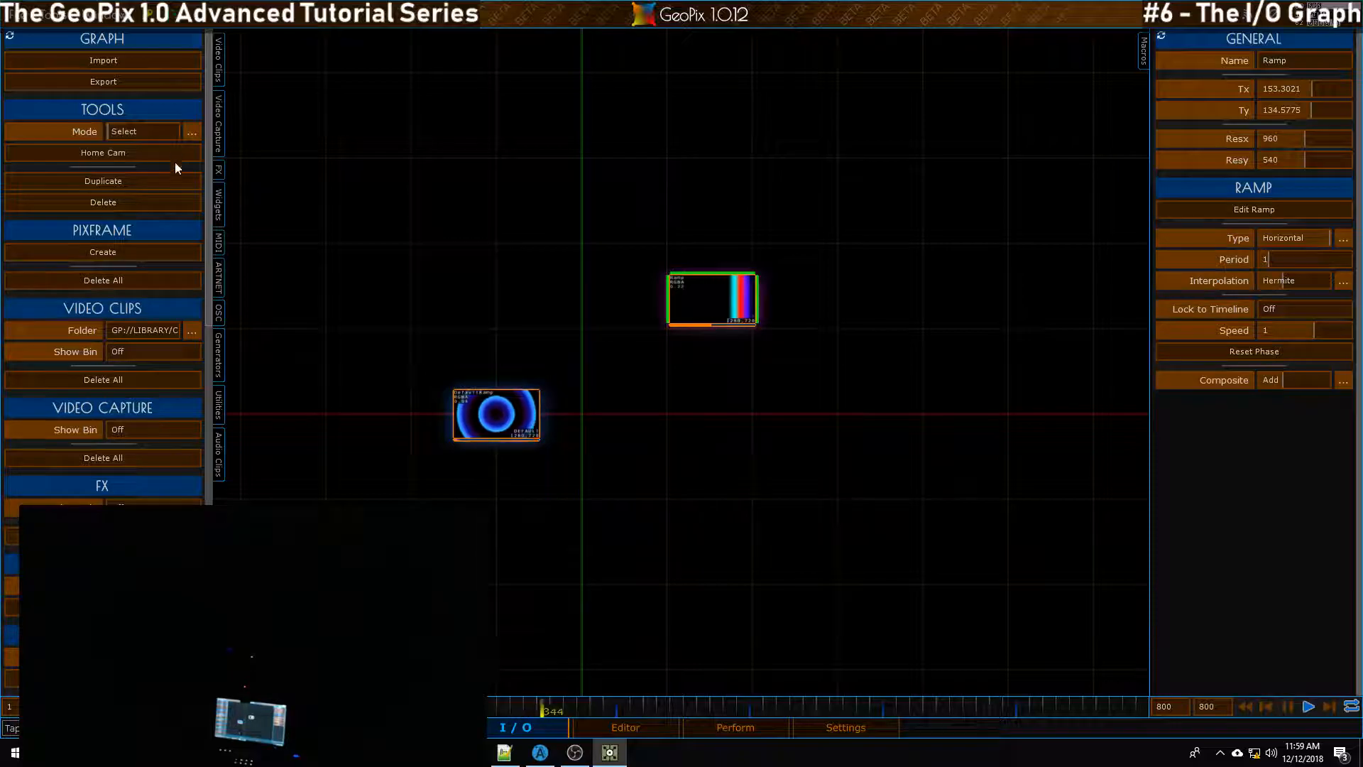
pyautogui.click(191, 131)
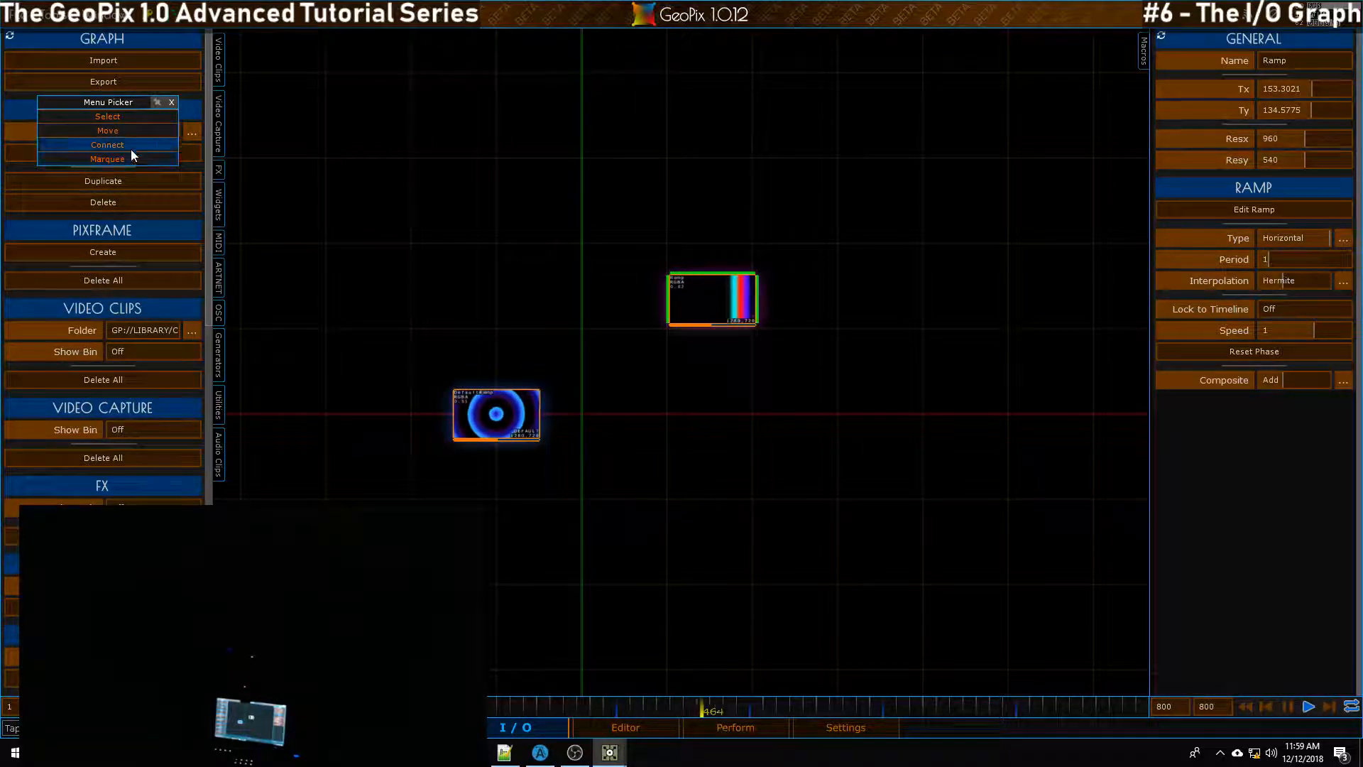
pyautogui.click(171, 101)
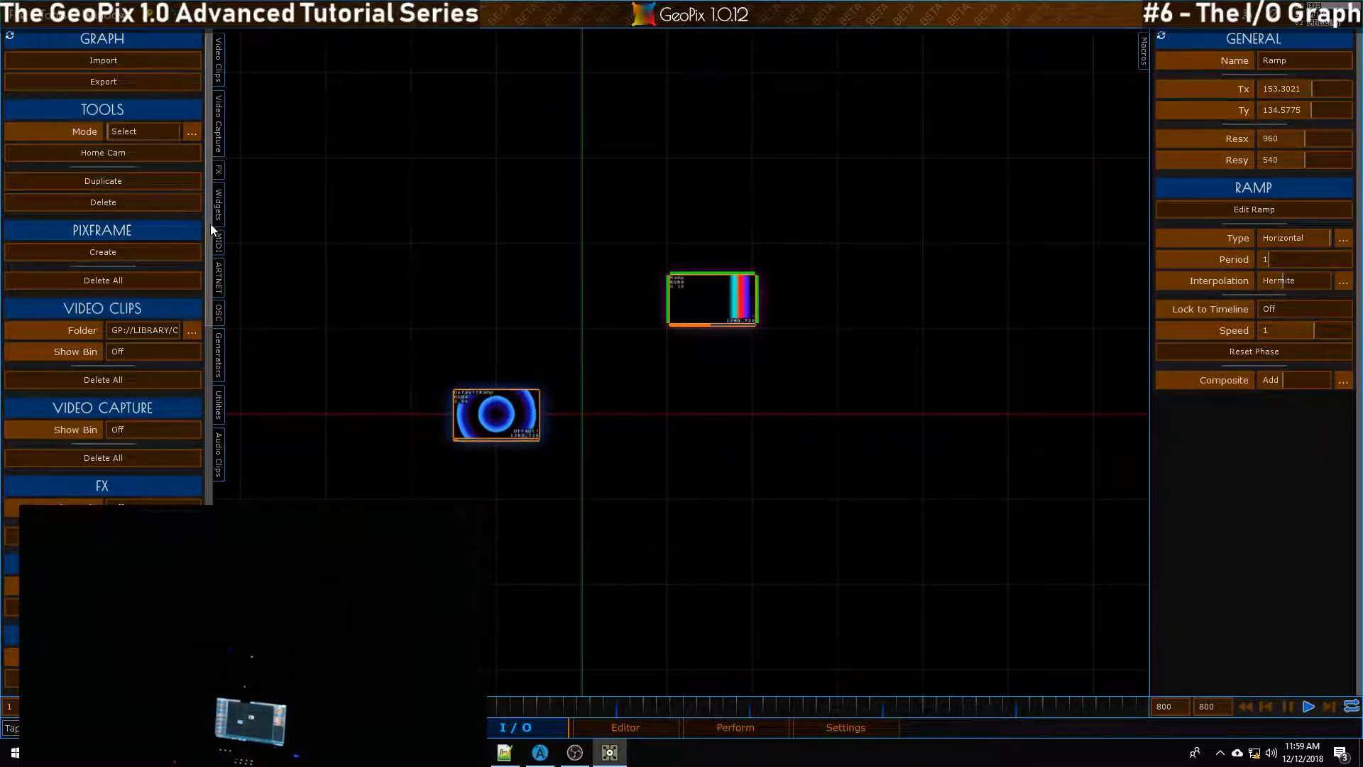
# Review the Video Clips settings, including the folder chooser and the clip bin, leaving the folder unchanged and the bin hidden
pyautogui.scroll(-3, 210, 224)
pyautogui.scroll(3, 213, 249)
pyautogui.scroll(-6, 210, 164)
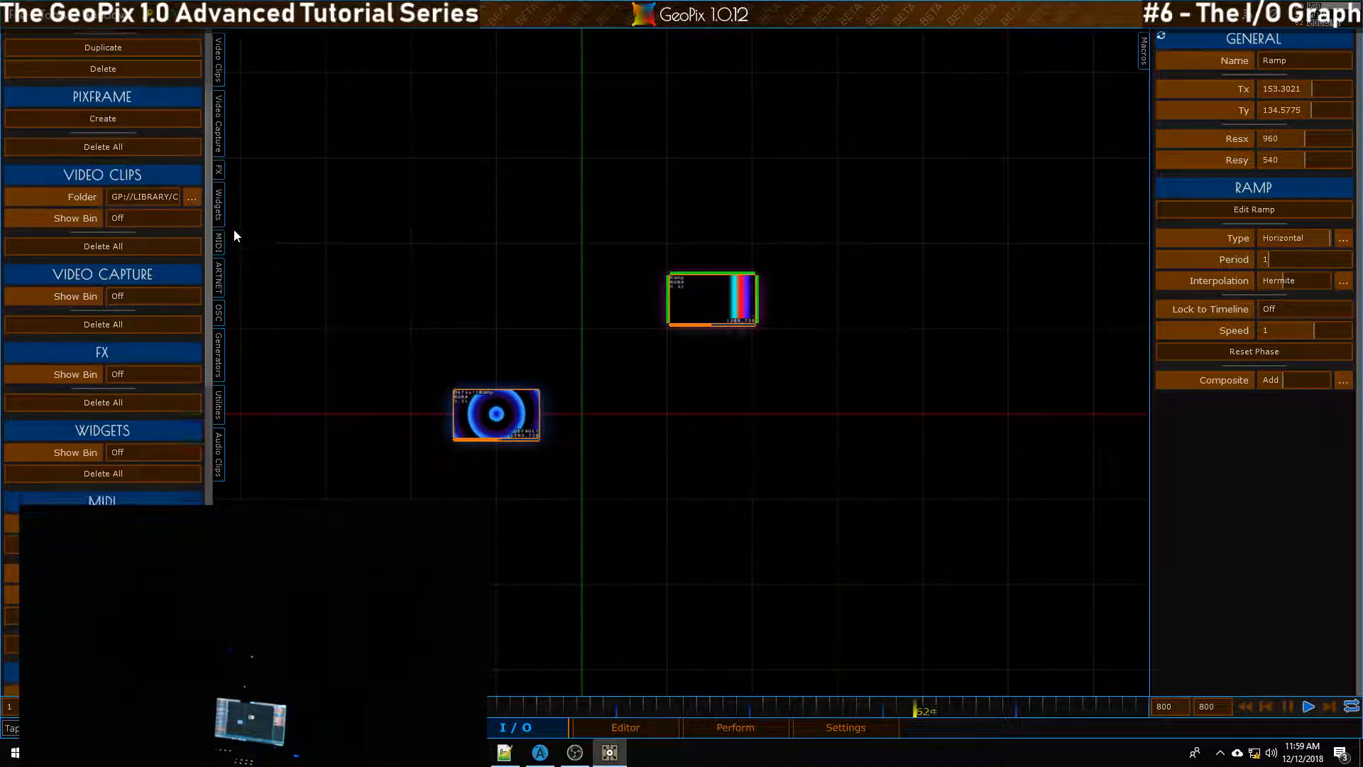
pyautogui.scroll(-2, 171, 165)
pyautogui.scroll(-2, 209, 168)
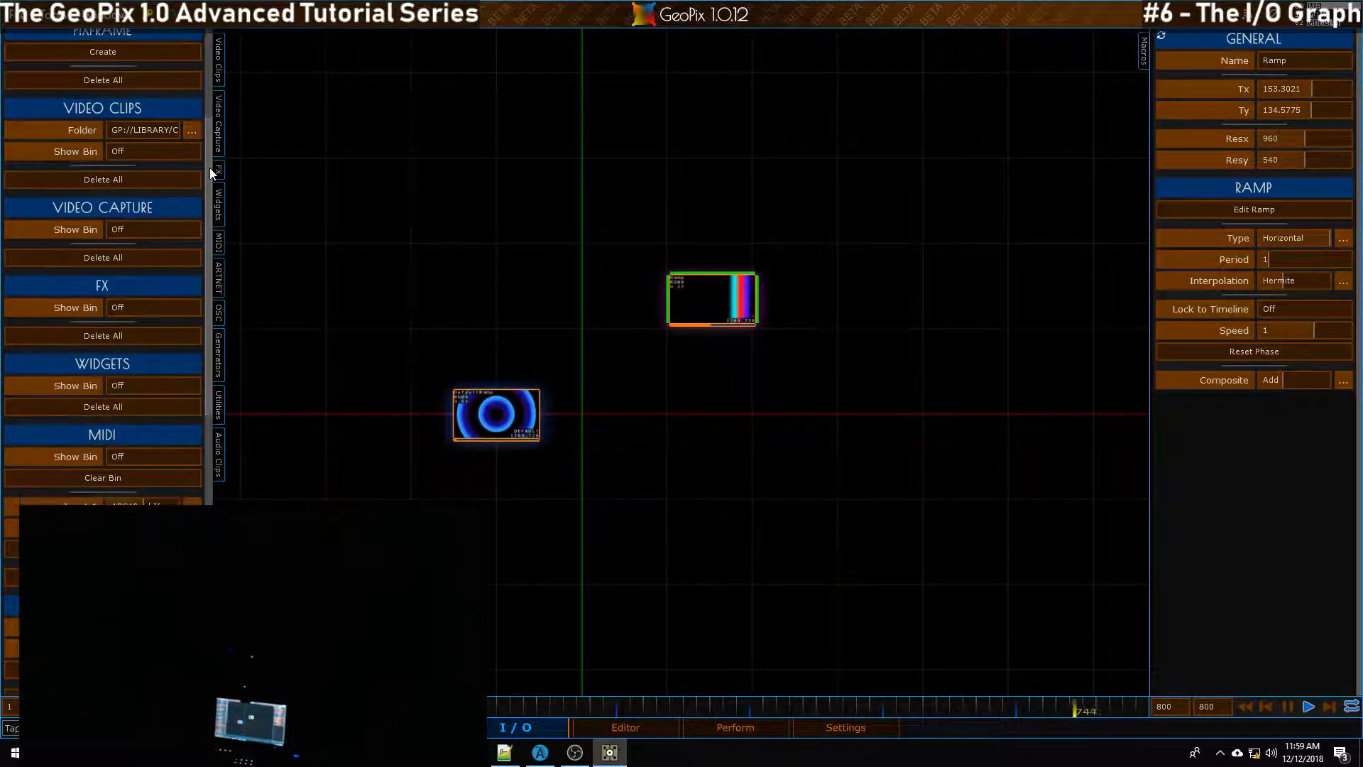
pyautogui.click(192, 131)
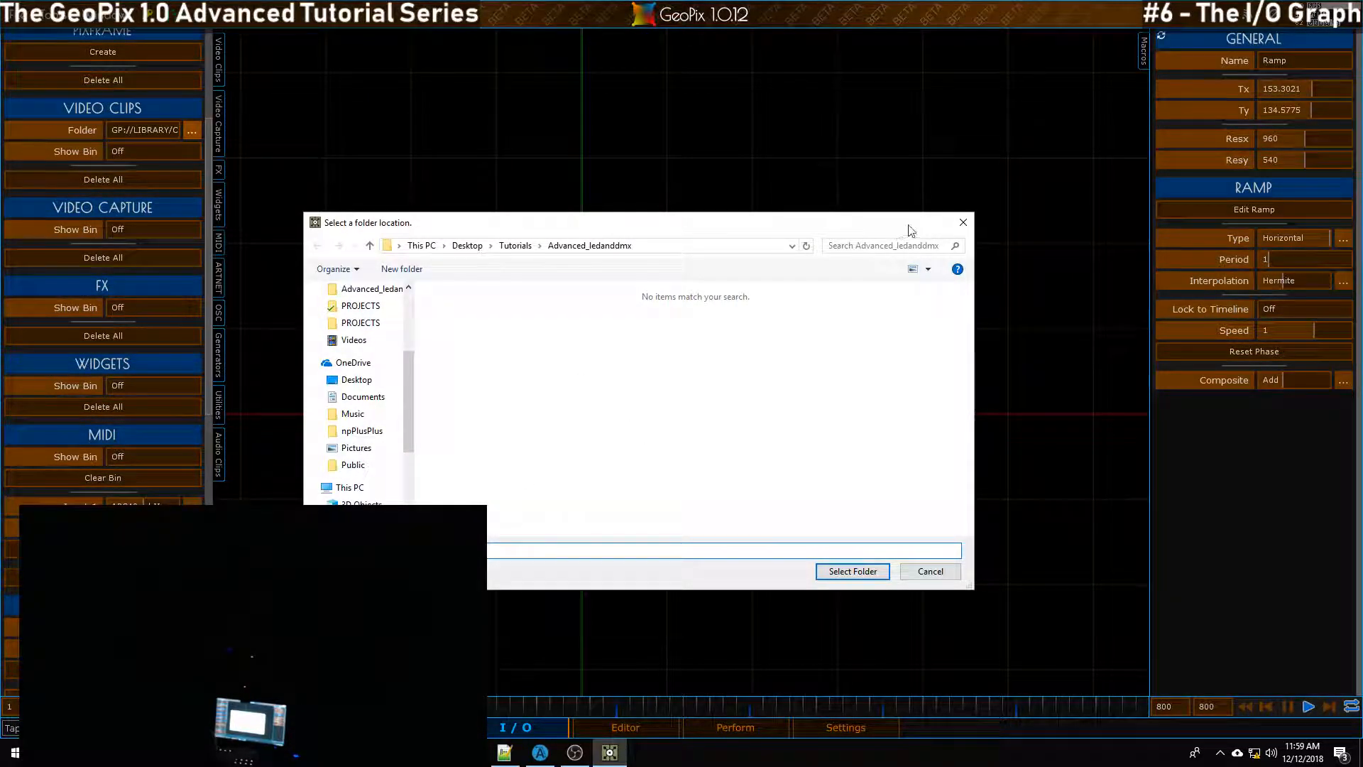
pyautogui.click(964, 223)
pyautogui.click(131, 151)
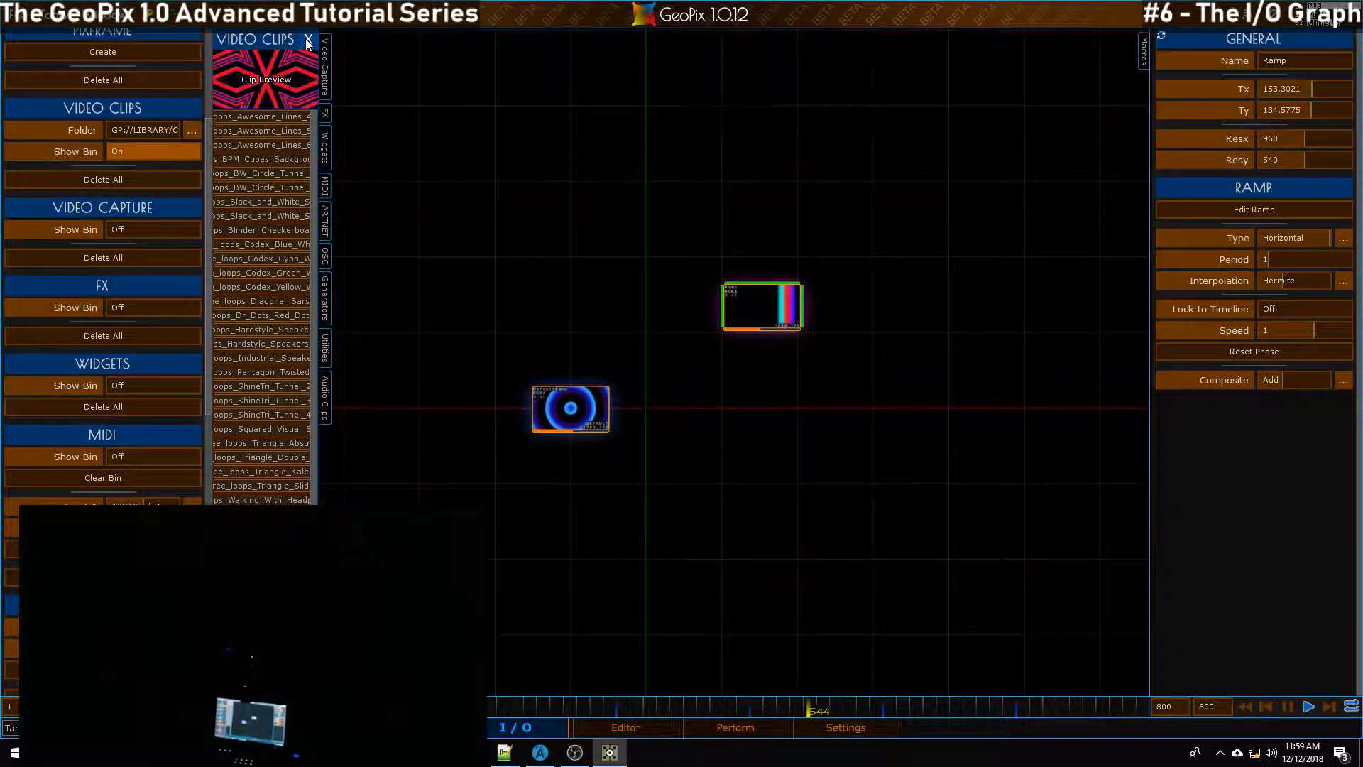
pyautogui.click(107, 151)
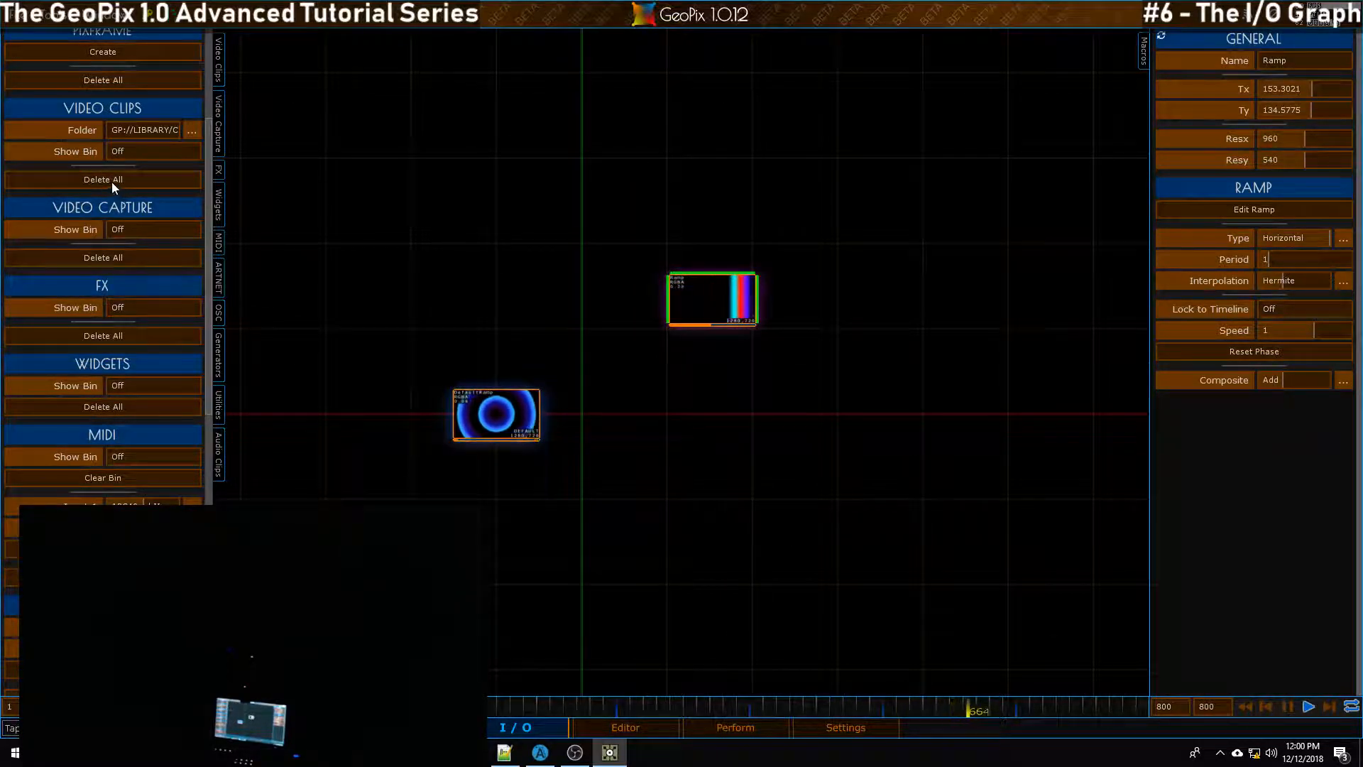
# Show the Video Capture bin to review its source types, then hide it
pyautogui.scroll(-2, 210, 159)
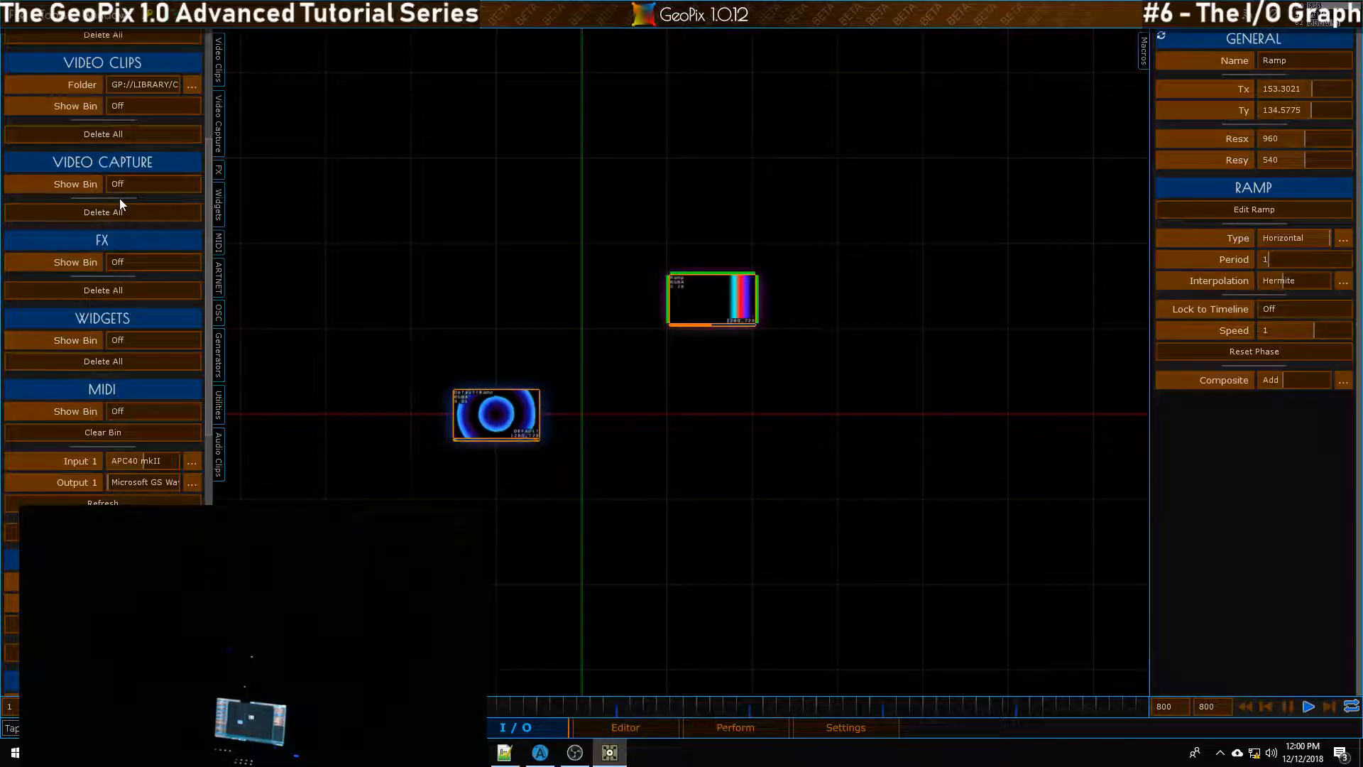
pyautogui.click(142, 184)
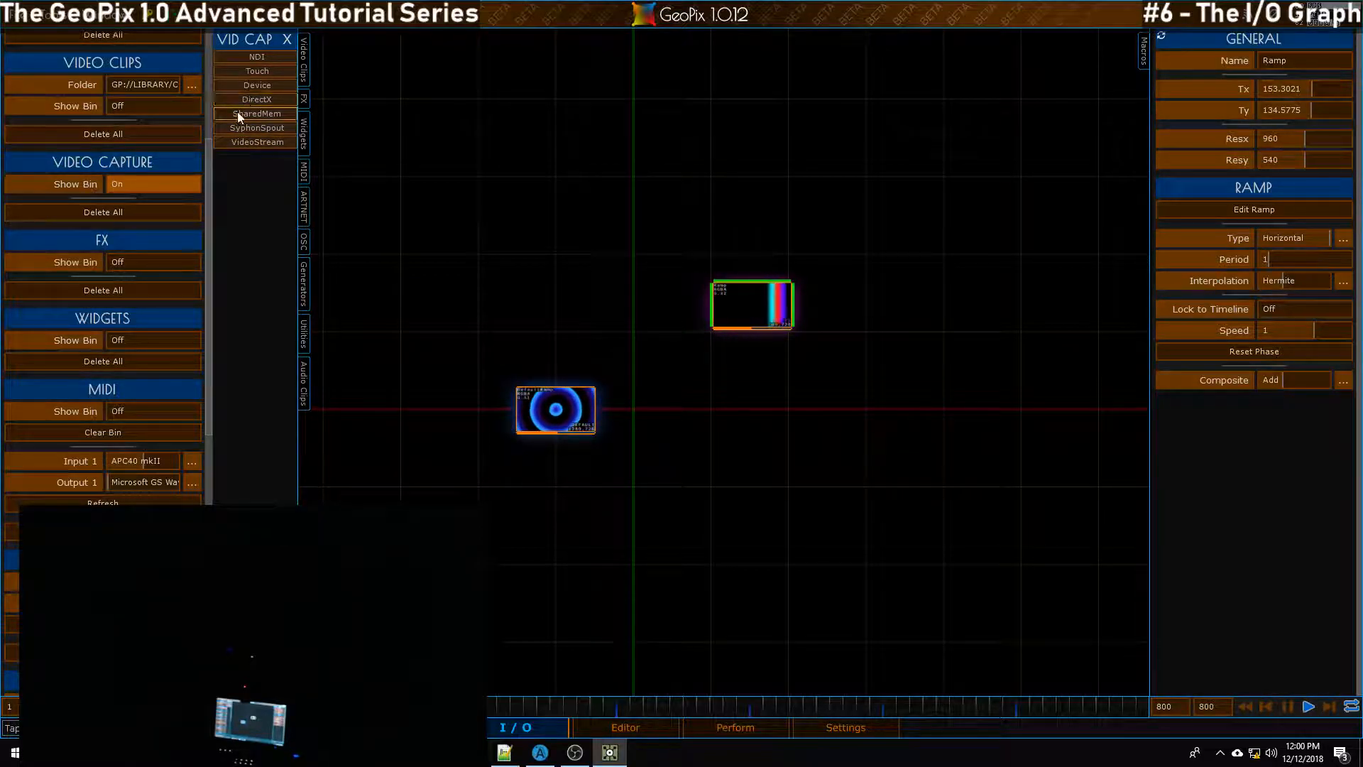
pyautogui.click(287, 44)
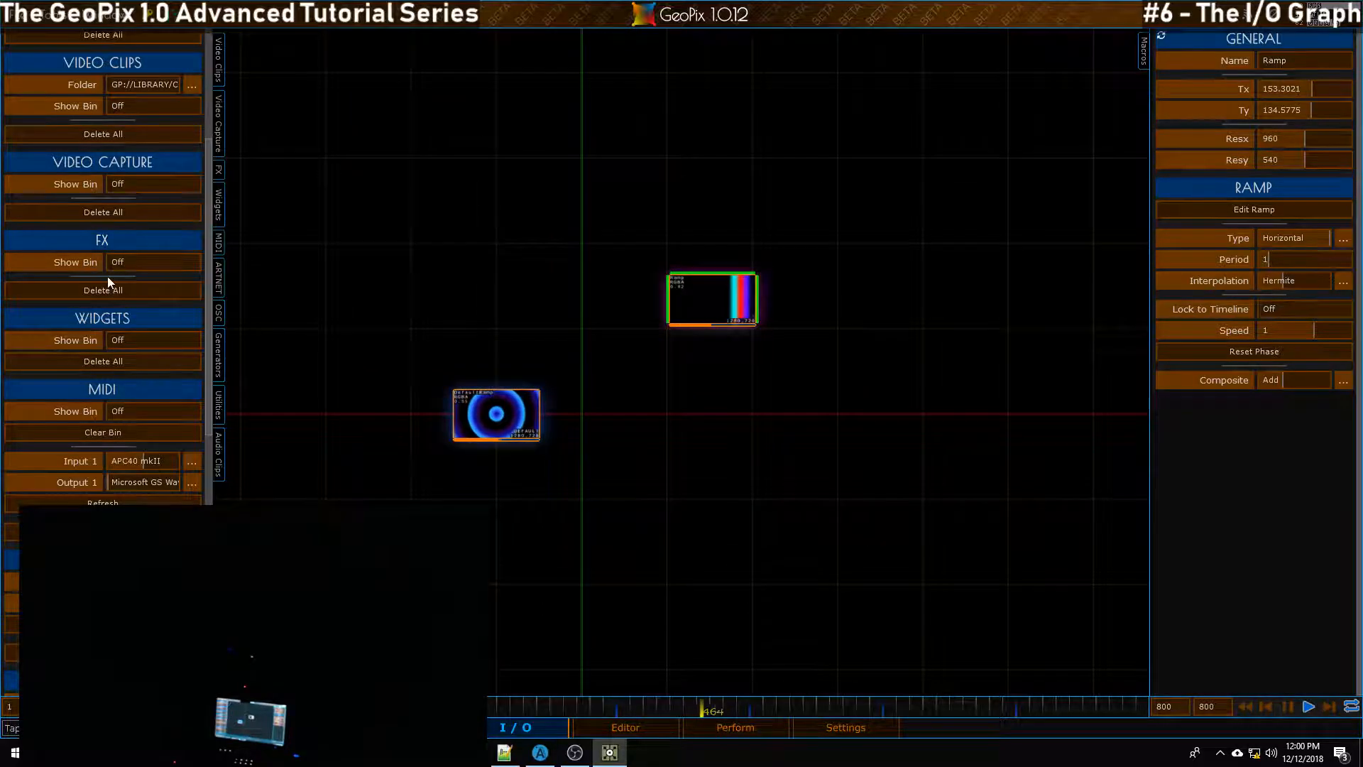
# Show the FX bin to review its effects, examine the Ramp node's FX preview up close, and hide the bin
pyautogui.scroll(-3, 213, 234)
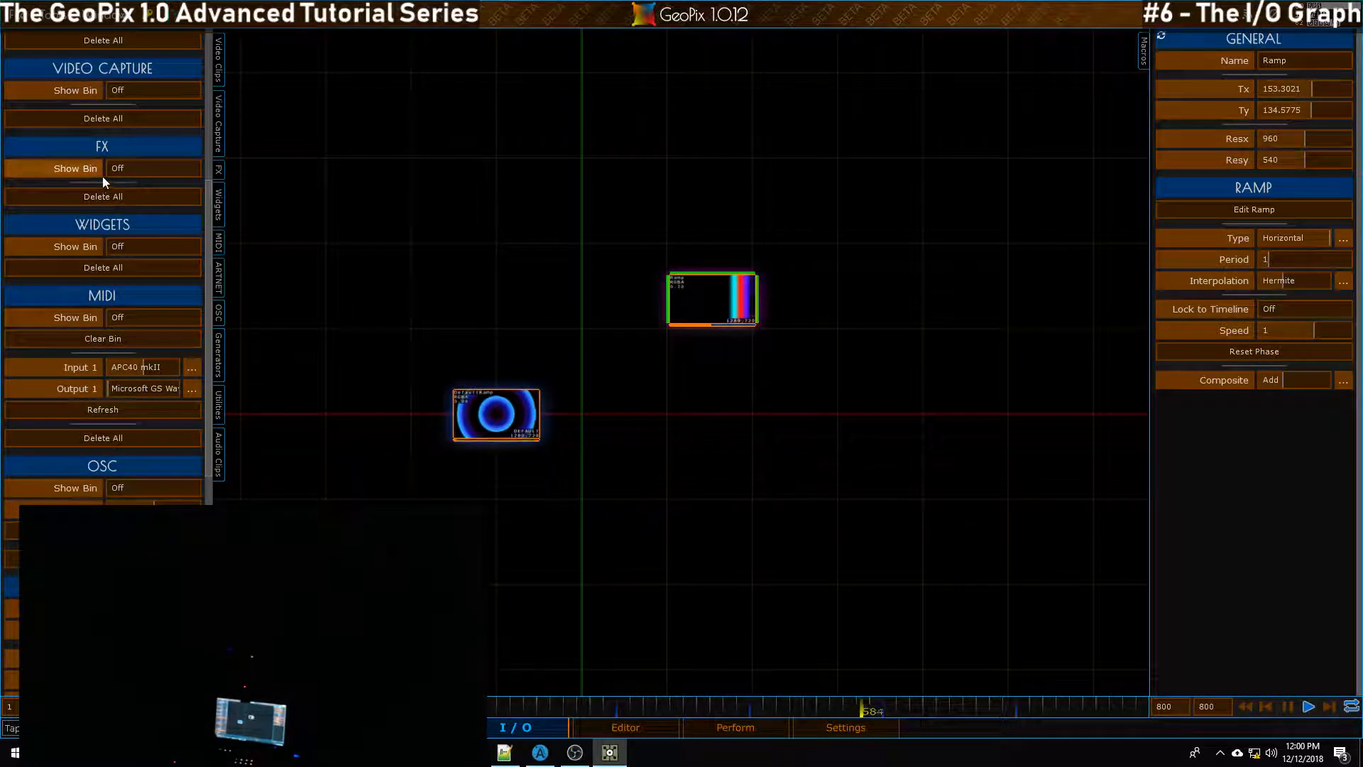
pyautogui.click(154, 168)
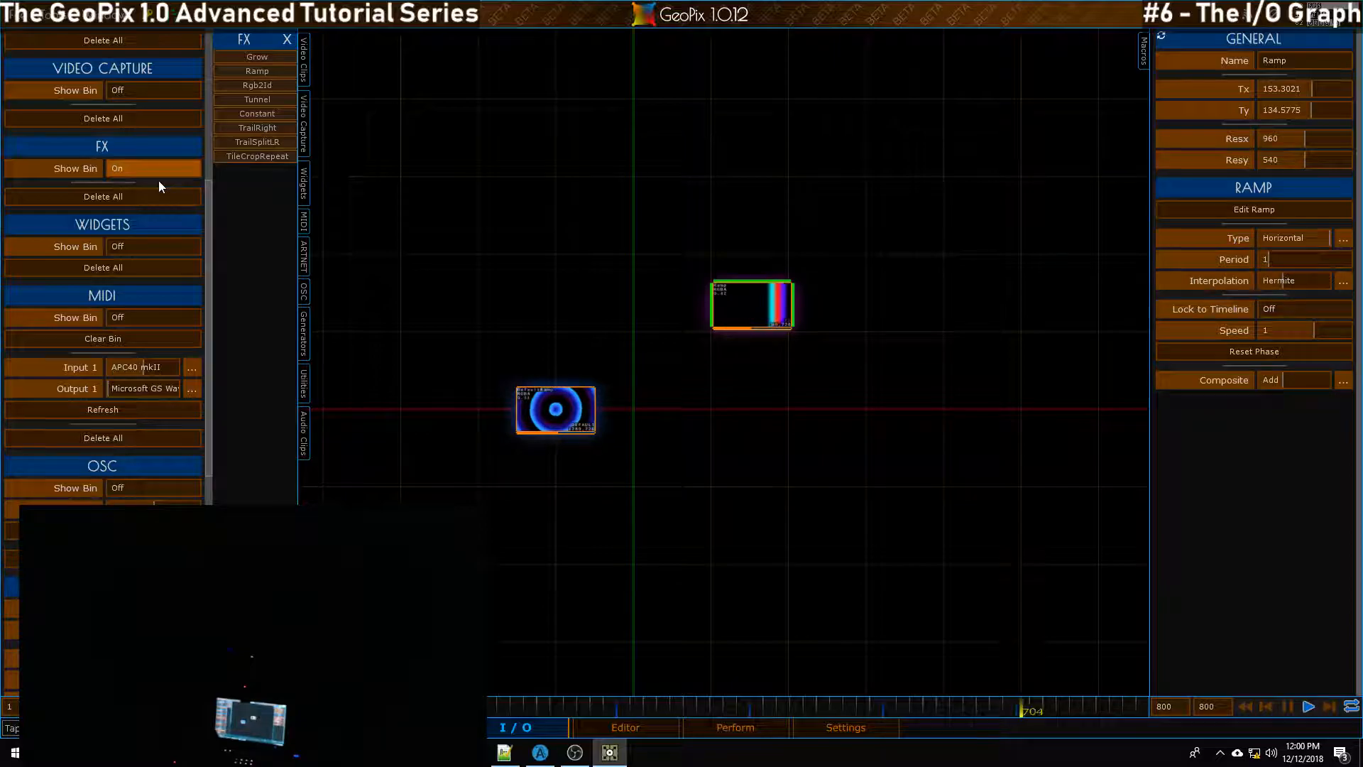
pyautogui.scroll(4, 806, 304)
pyautogui.moveTo(823, 363); pyautogui.dragTo(770, 499)
pyautogui.scroll(6, 782, 399)
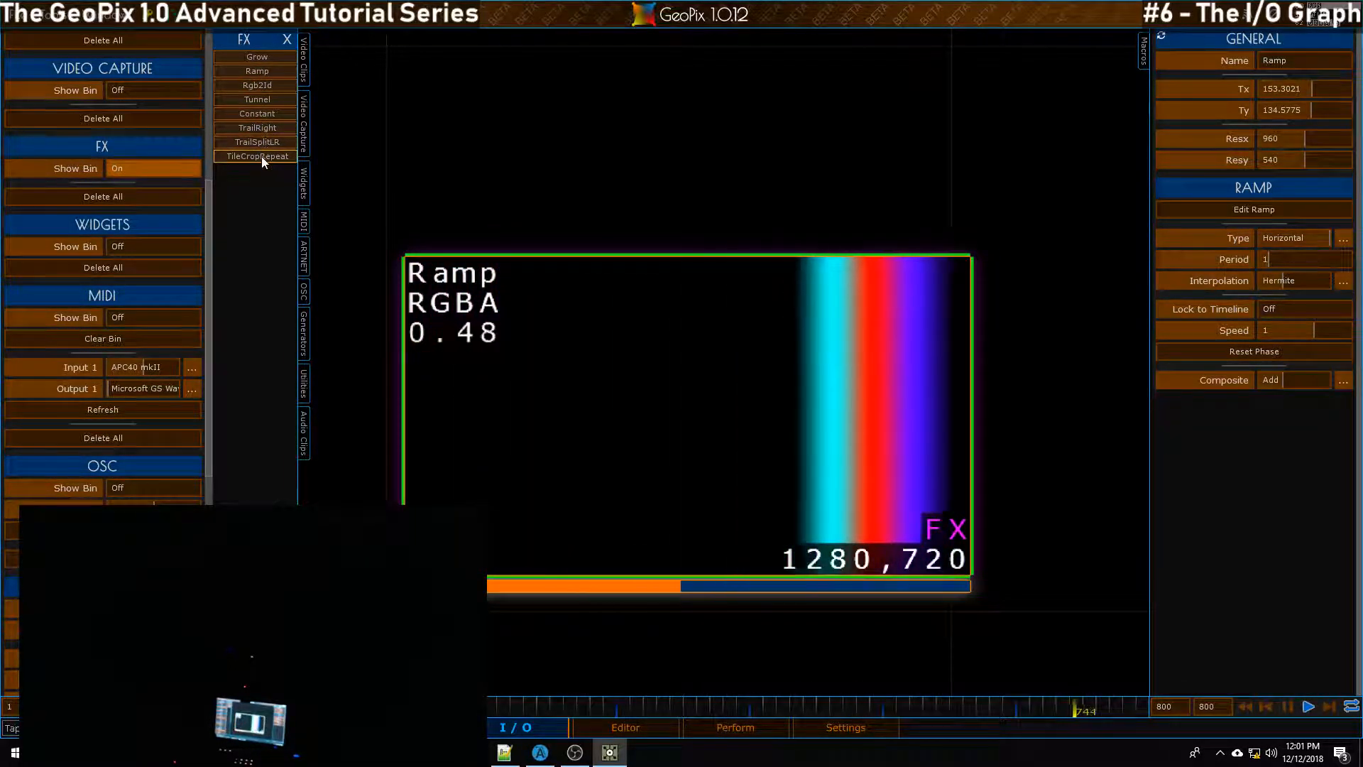
pyautogui.click(286, 40)
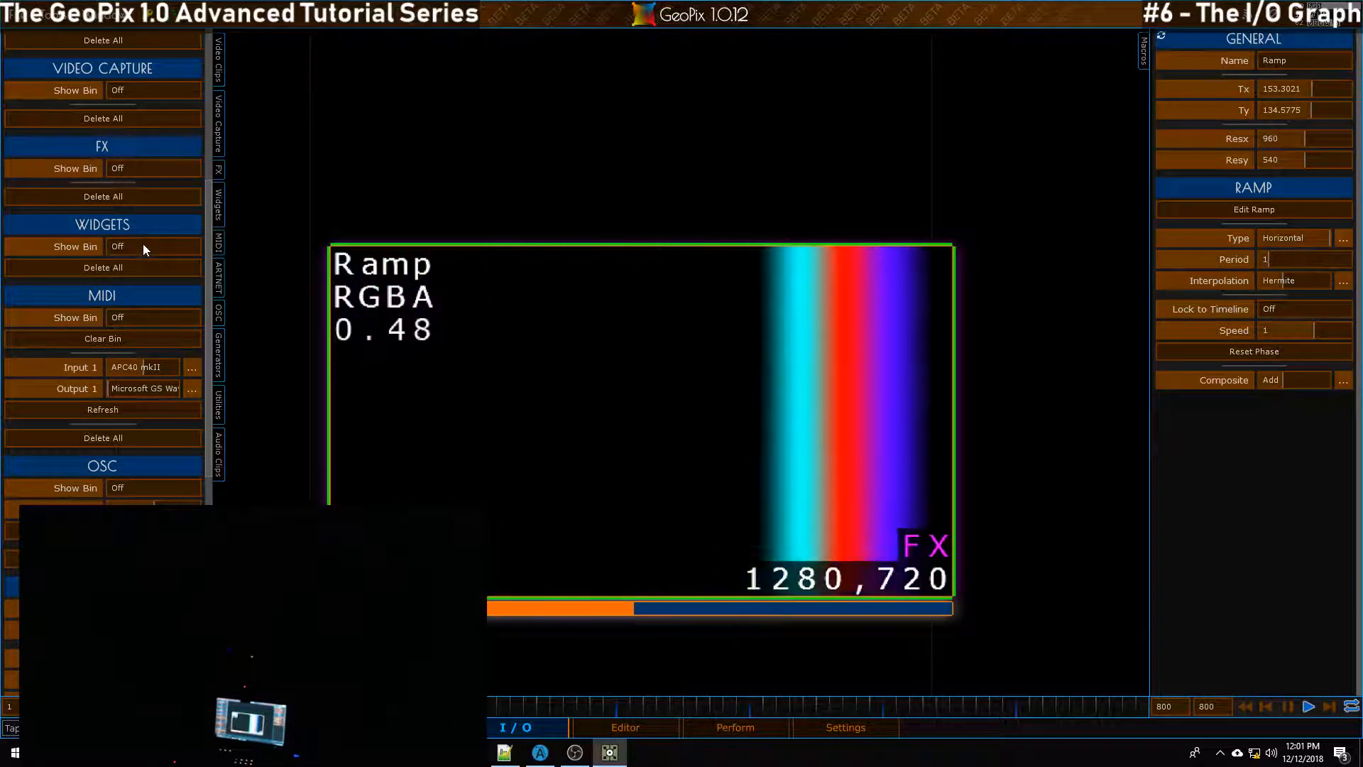
# Look at the Perform page and return to the I/O graph, visiting it twice
pyautogui.scroll(-1, 154, 229)
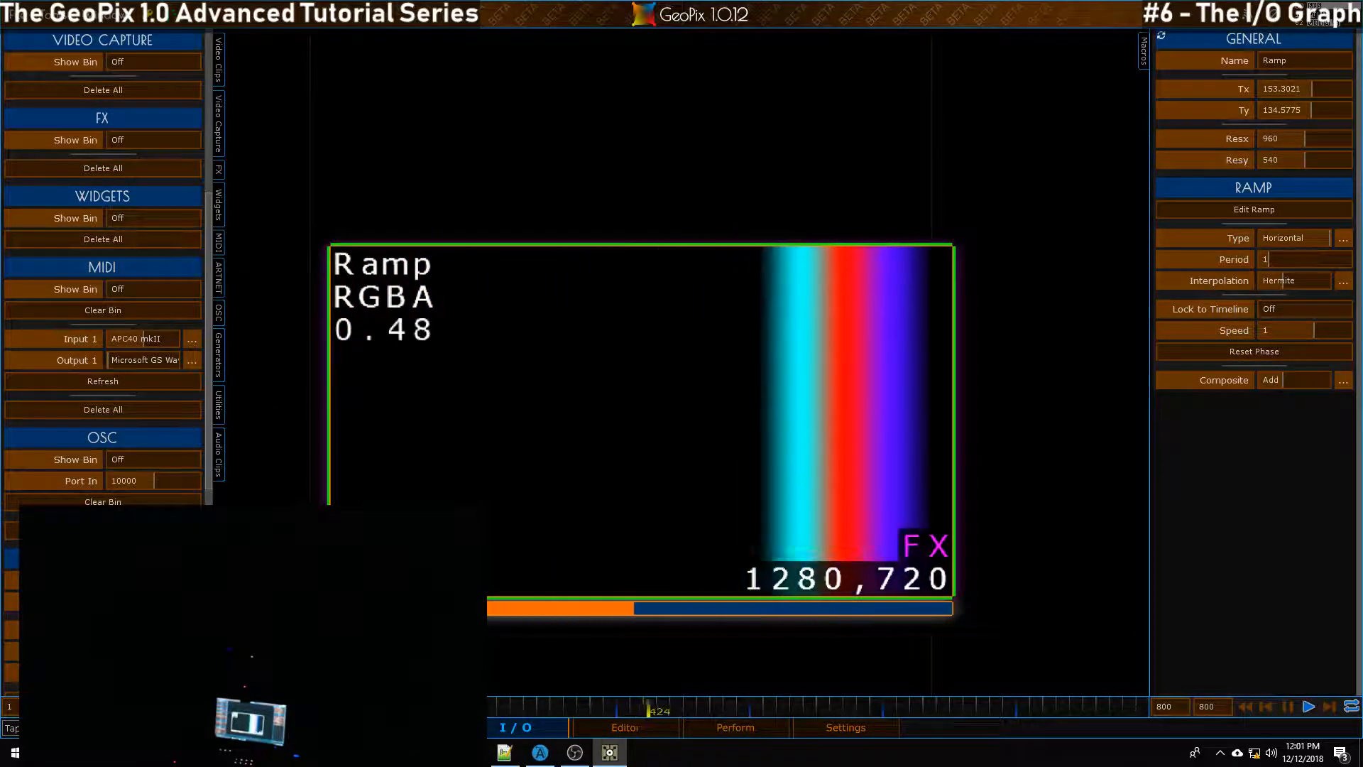
pyautogui.click(753, 731)
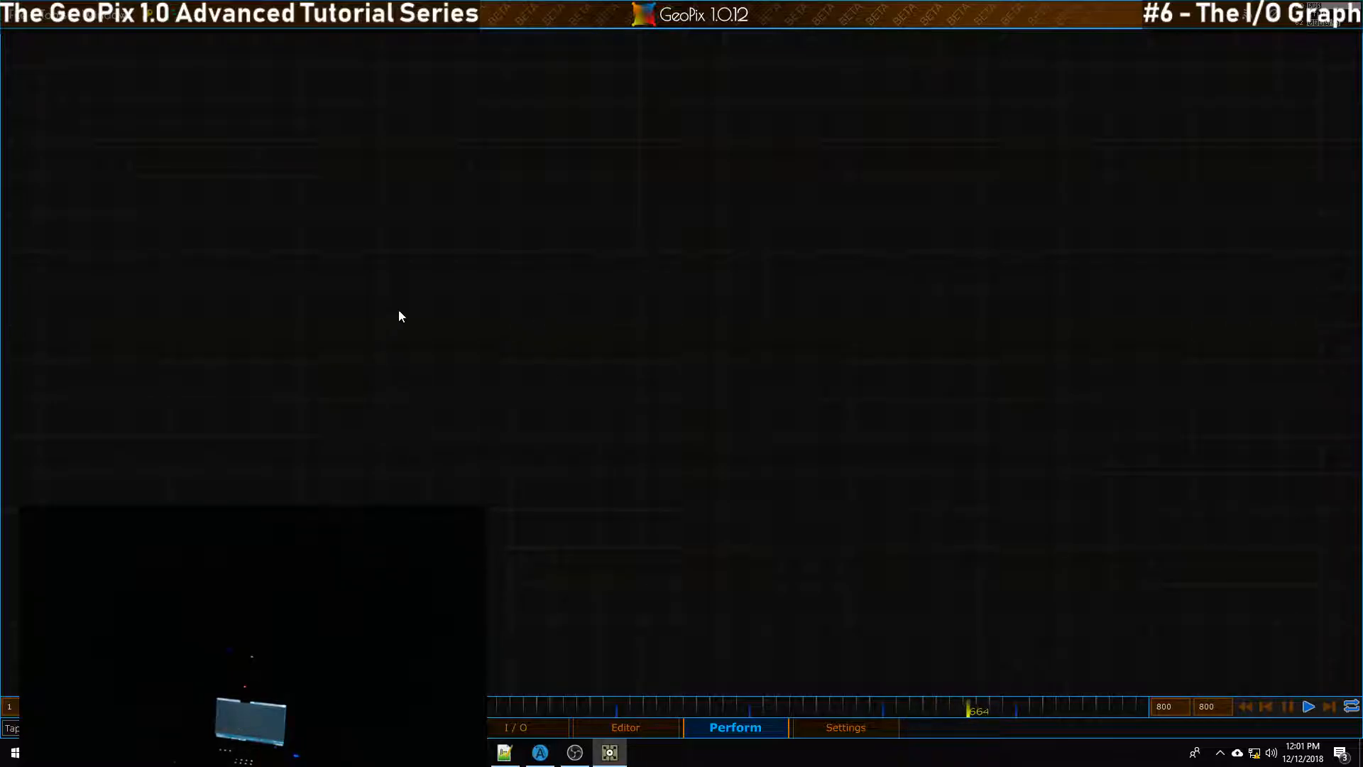
pyautogui.click(546, 727)
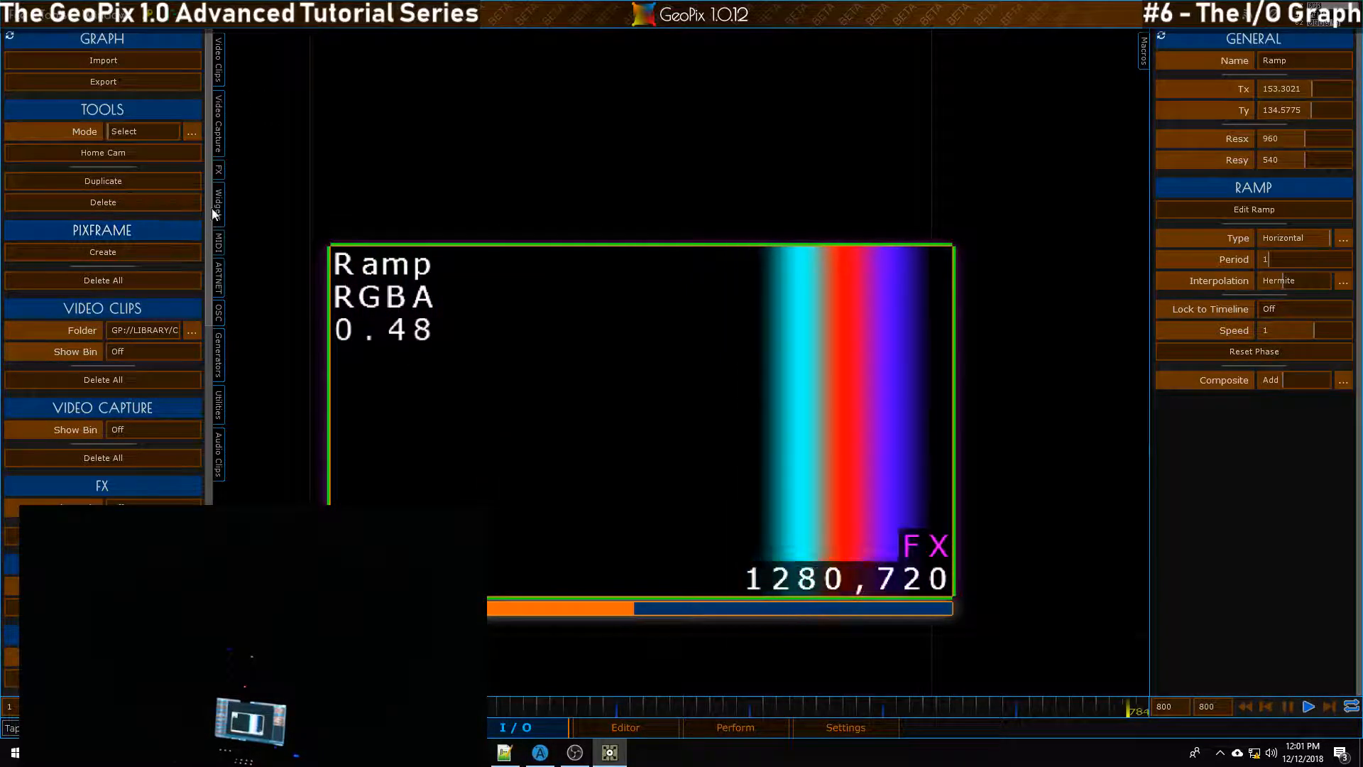
pyautogui.click(754, 724)
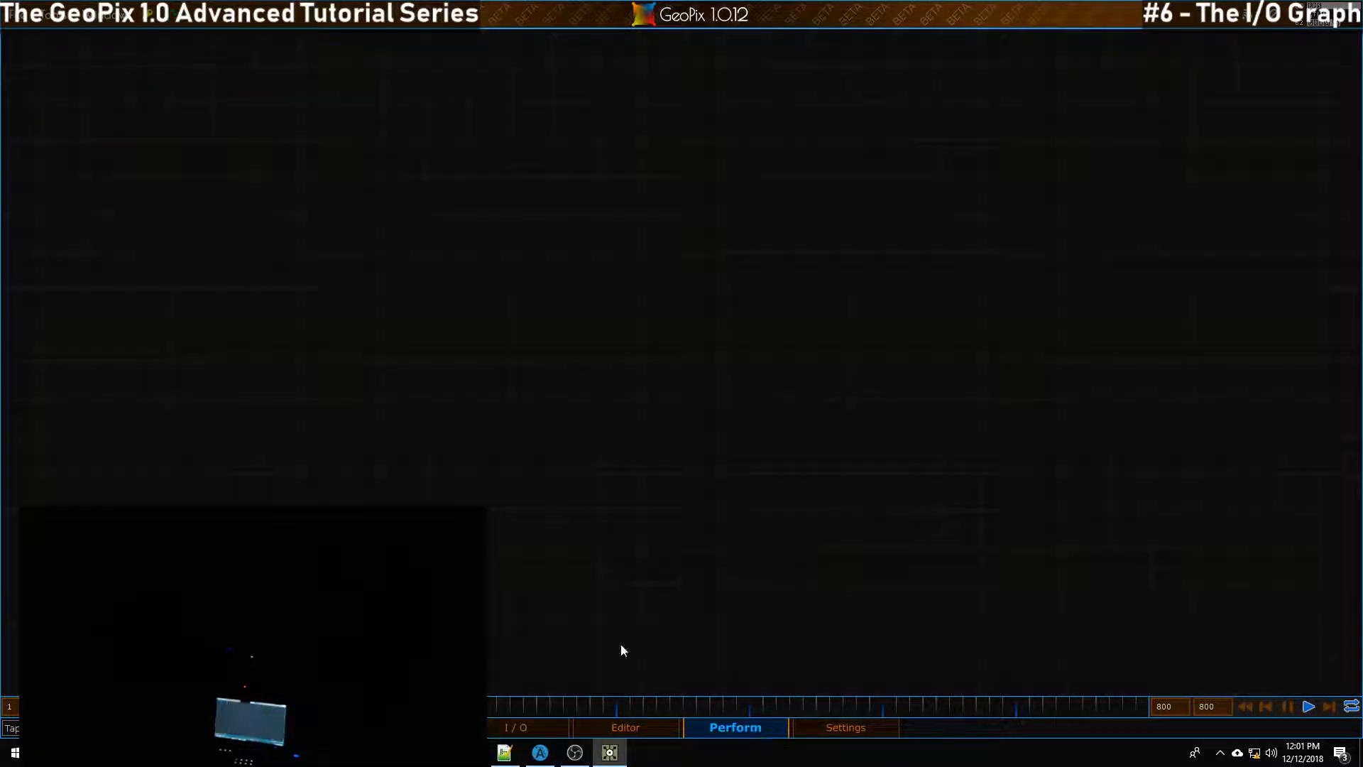
pyautogui.click(519, 731)
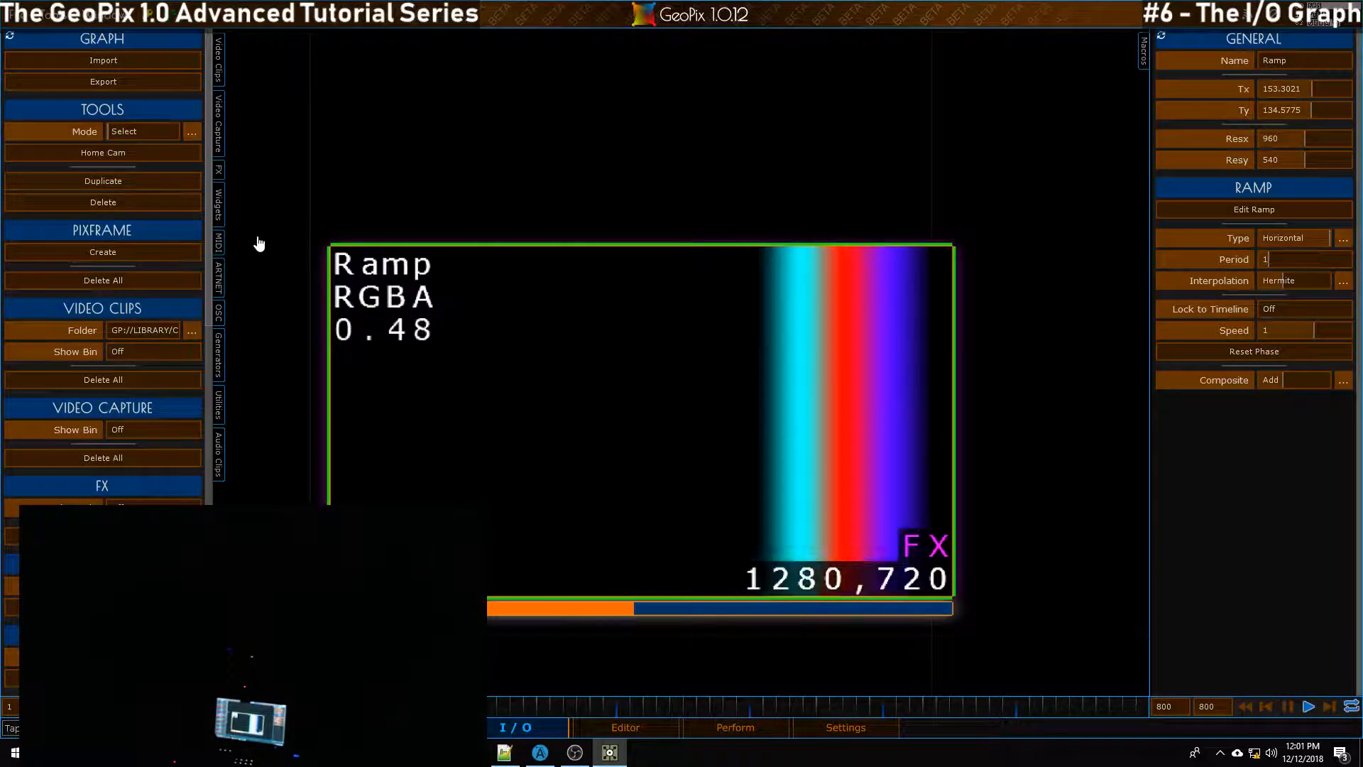
# Show the MIDI bin to review its incoming channels, then hide it
pyautogui.scroll(-3, 211, 231)
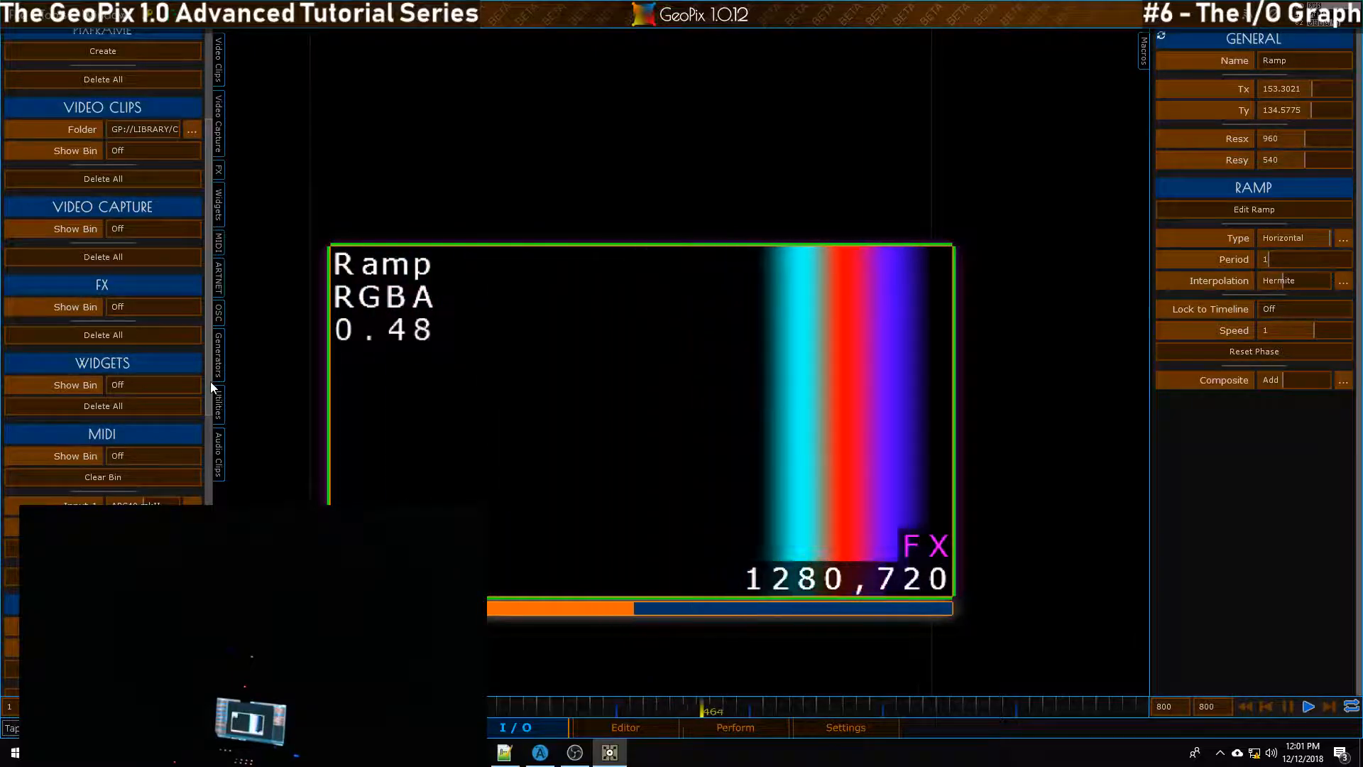
pyautogui.scroll(-3, 192, 462)
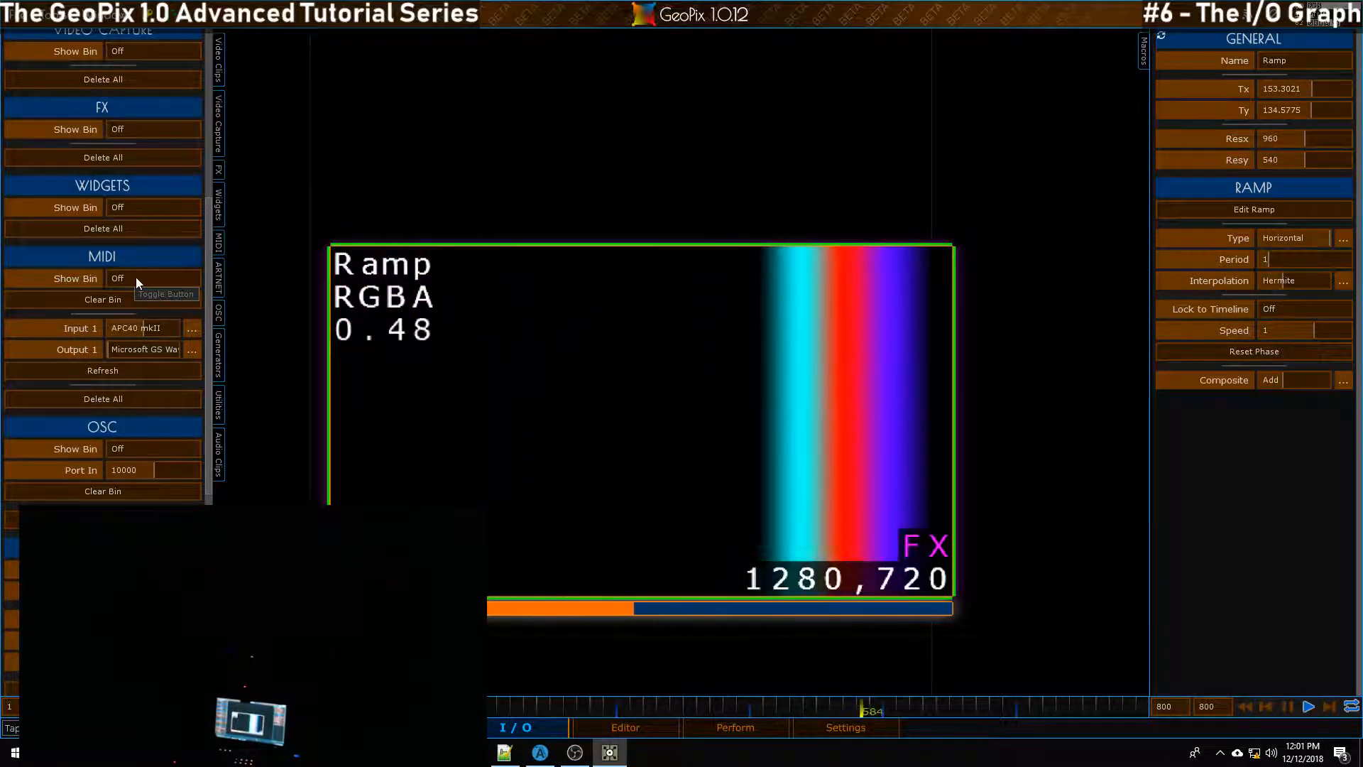
pyautogui.click(134, 277)
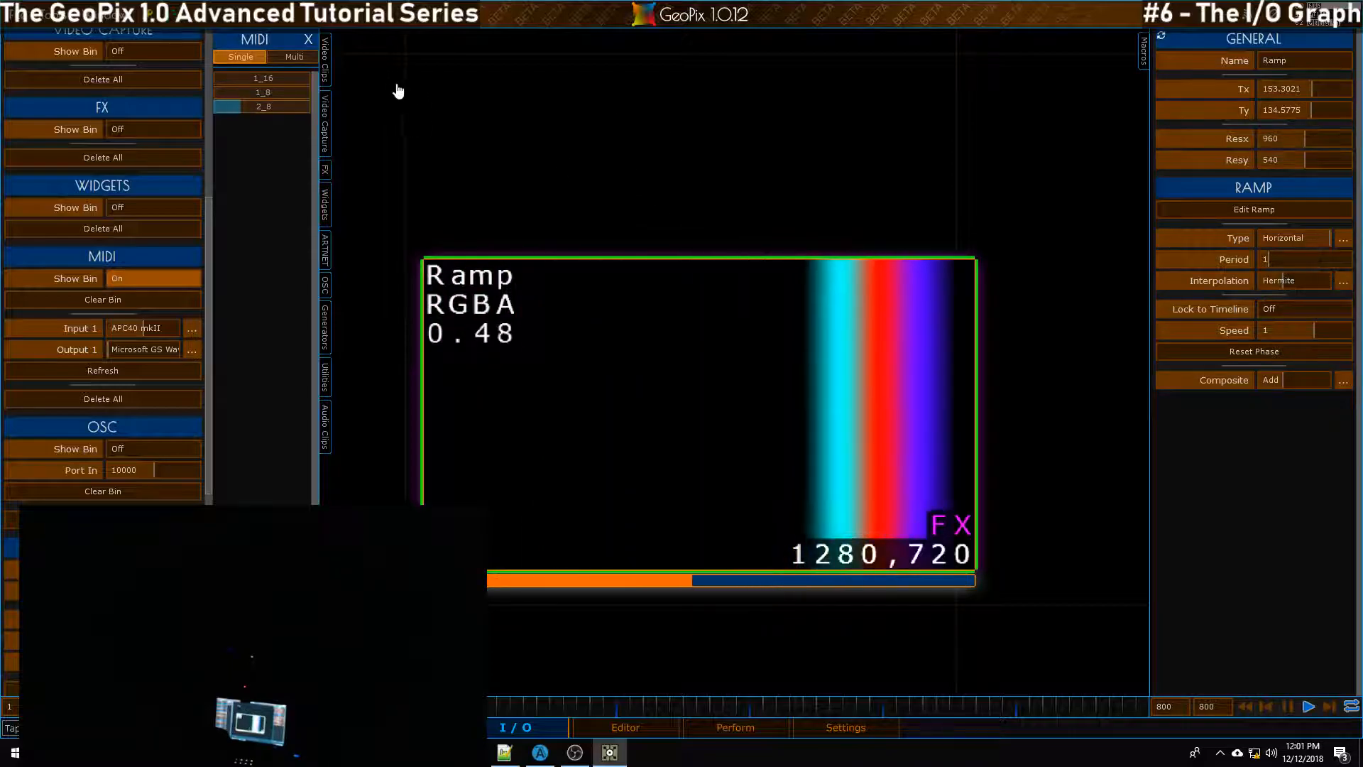
pyautogui.click(309, 39)
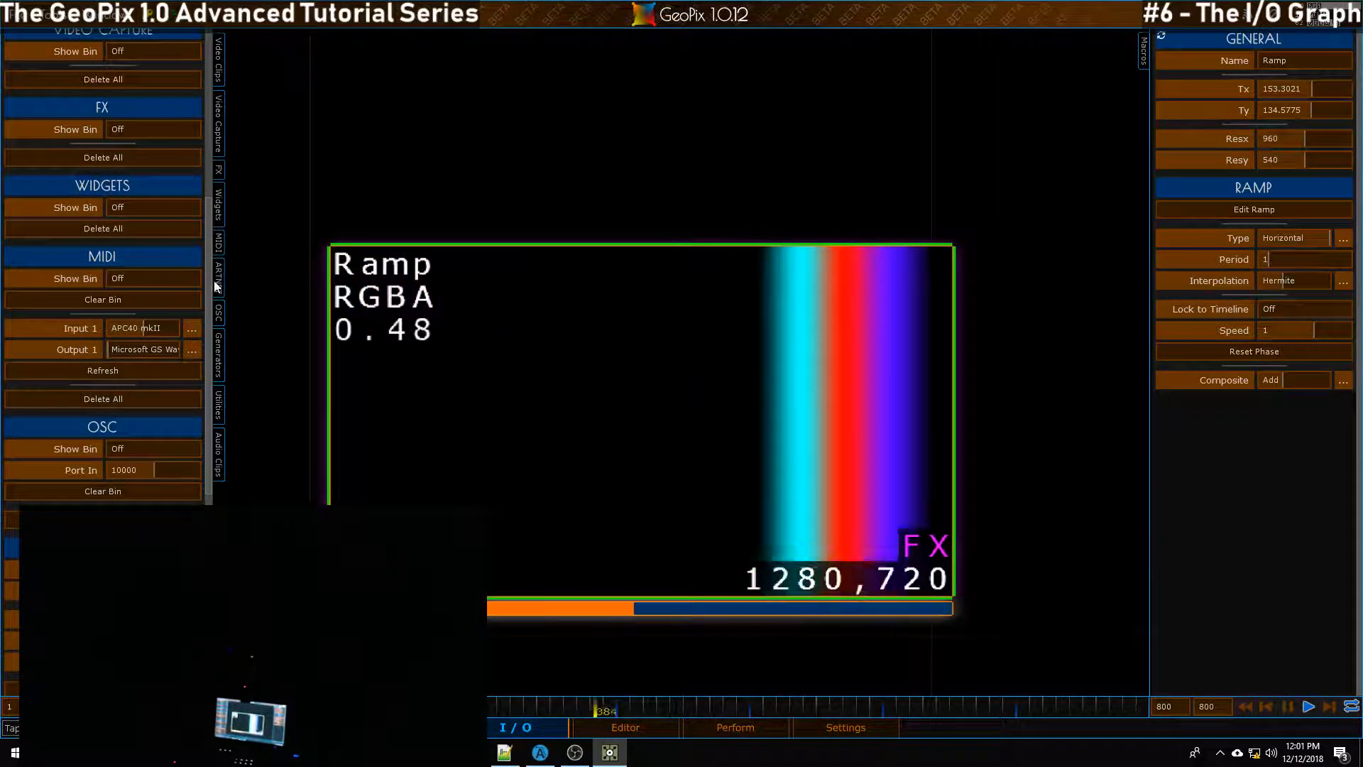
# Show the OSC bin to review its single and multi channel listing, then hide it
pyautogui.moveTo(210, 287); pyautogui.dragTo(207, 368)
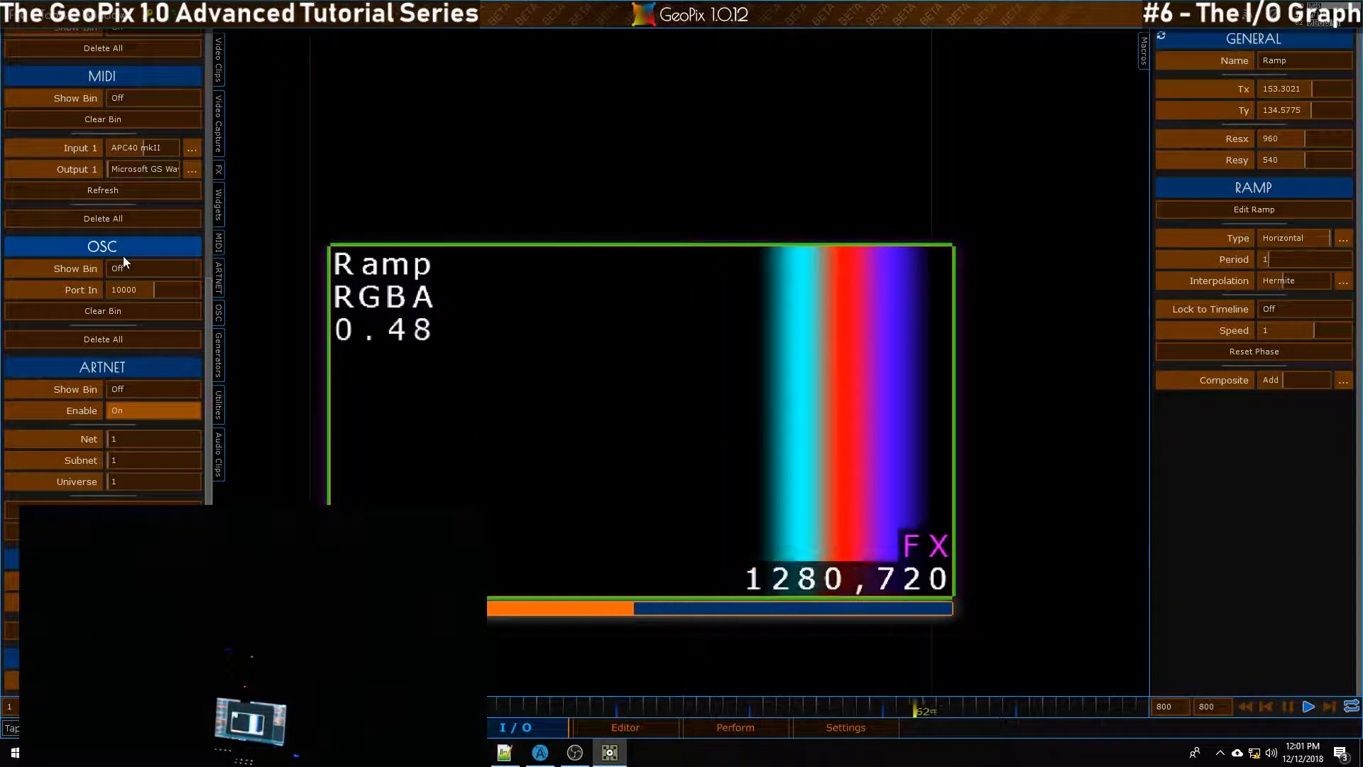
pyautogui.click(122, 267)
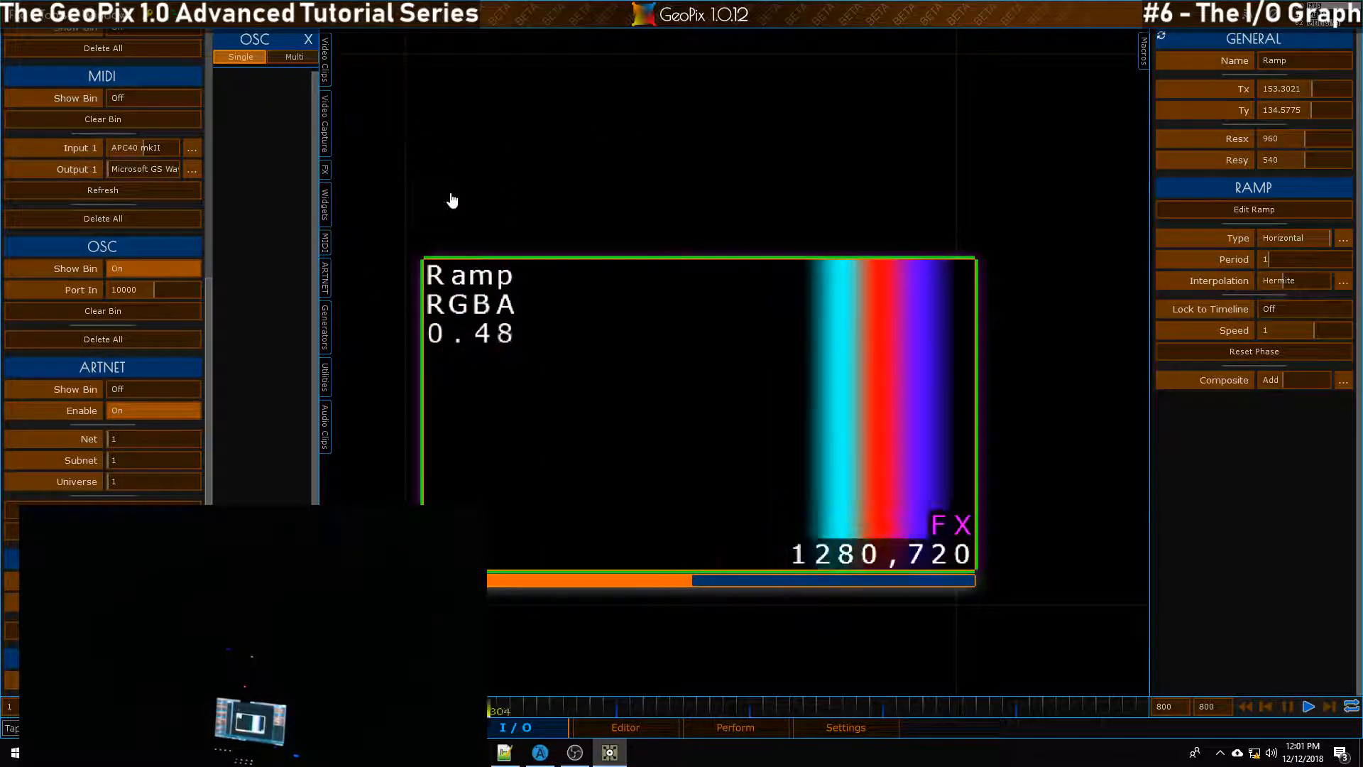
pyautogui.scroll(-3, 454, 206)
pyautogui.scroll(3, 710, 161)
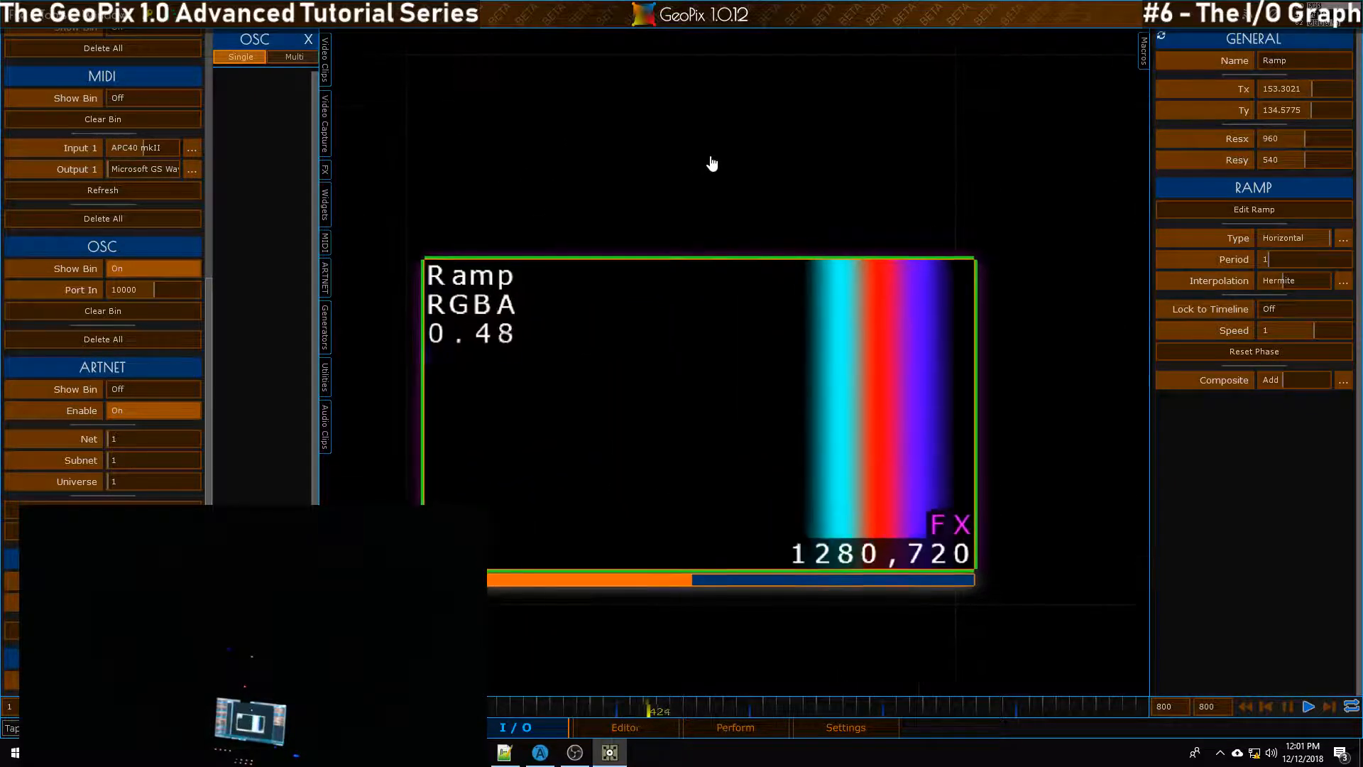
pyautogui.scroll(-1, 711, 163)
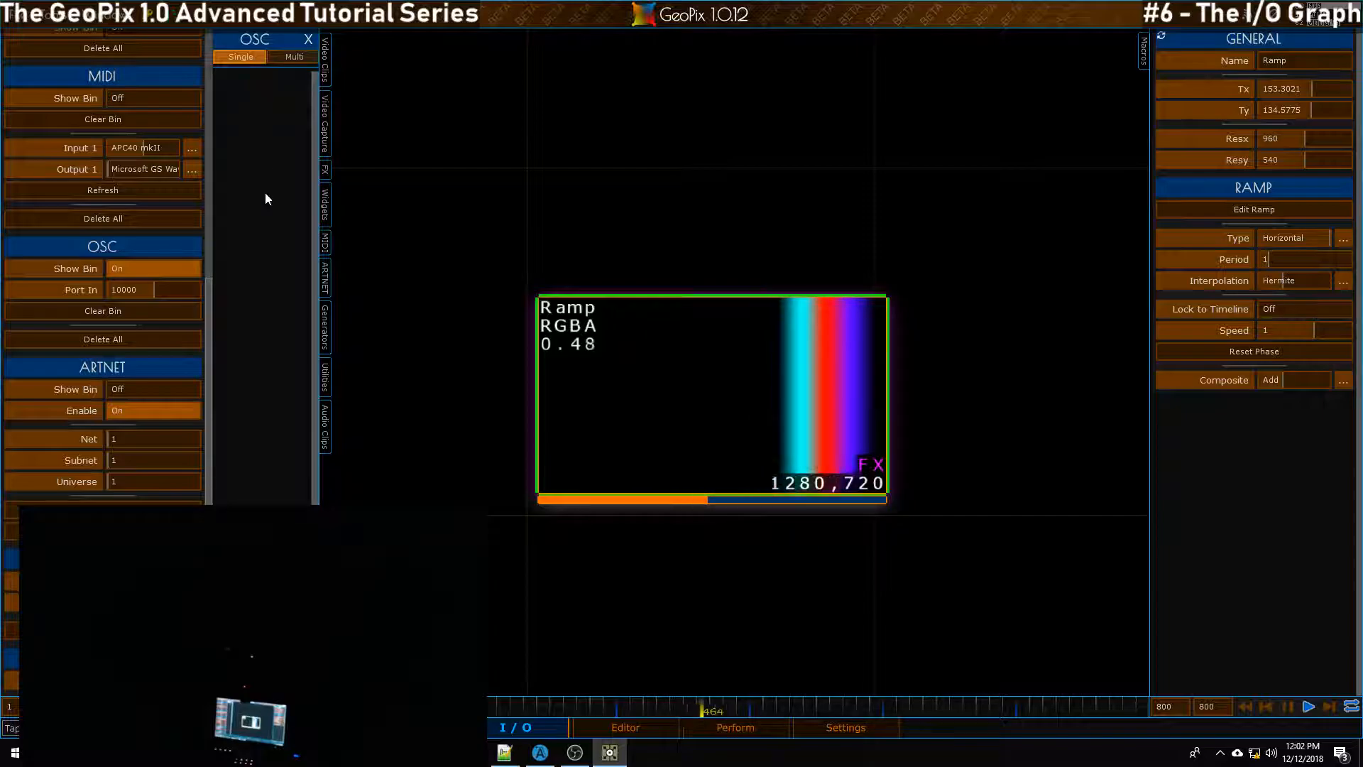
pyautogui.click(309, 39)
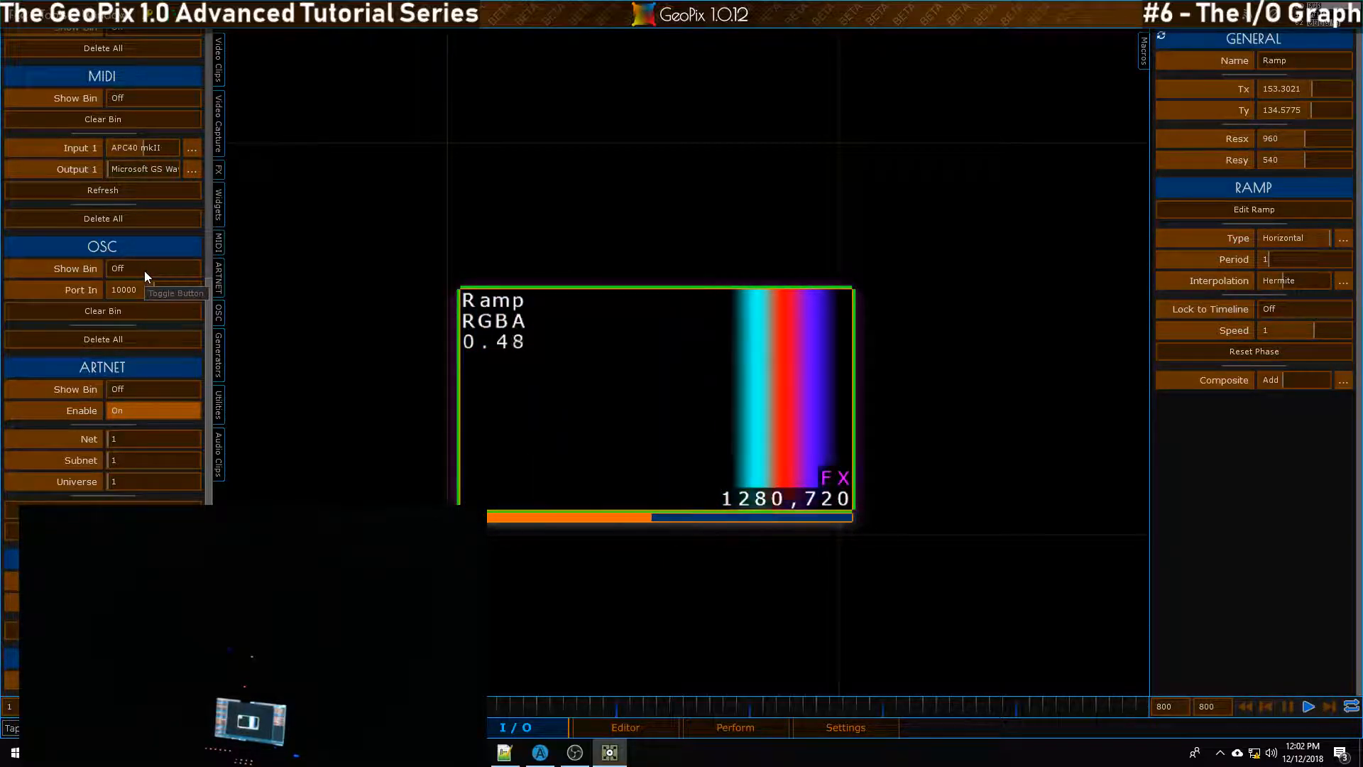
# Disable ArtNet input in the I/O graph's ArtNet settings
pyautogui.moveTo(210, 318); pyautogui.dragTo(211, 267)
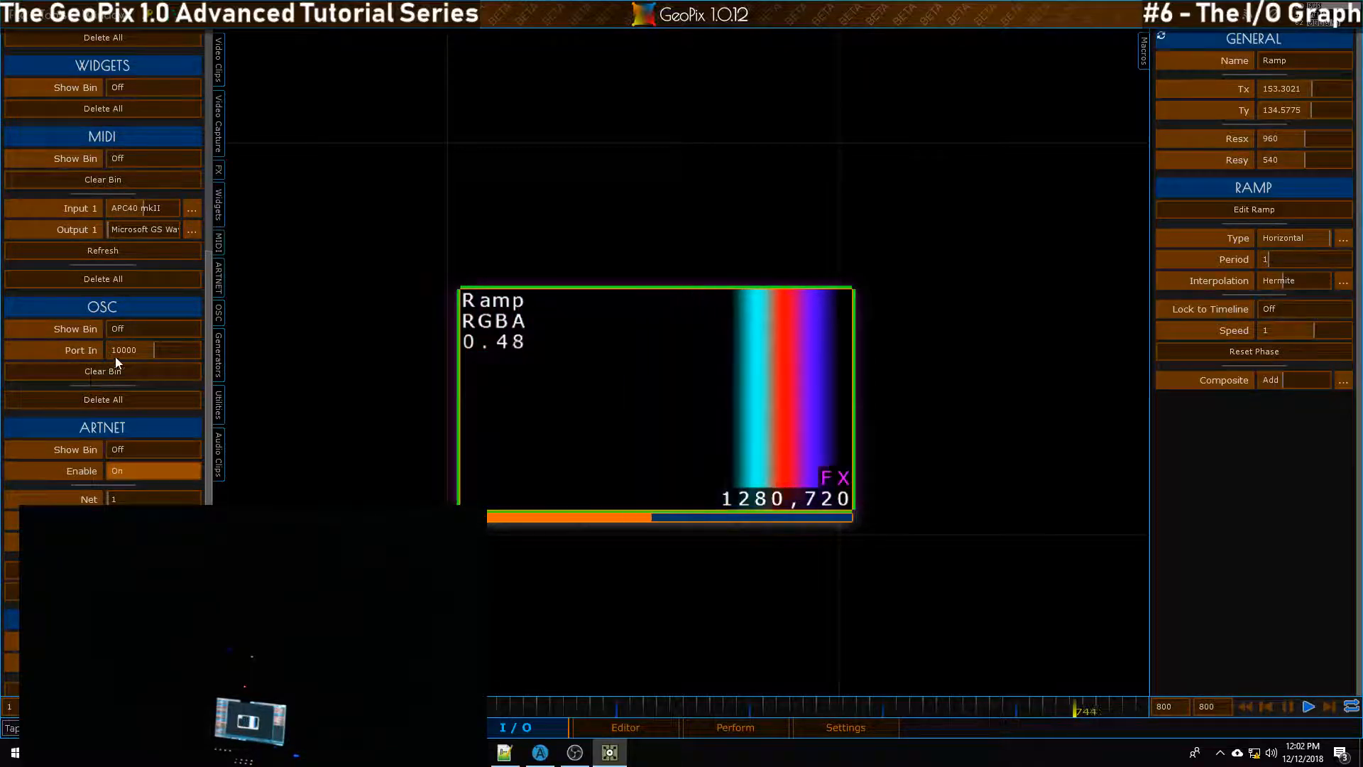
pyautogui.moveTo(209, 316); pyautogui.dragTo(223, 398)
pyautogui.click(135, 287)
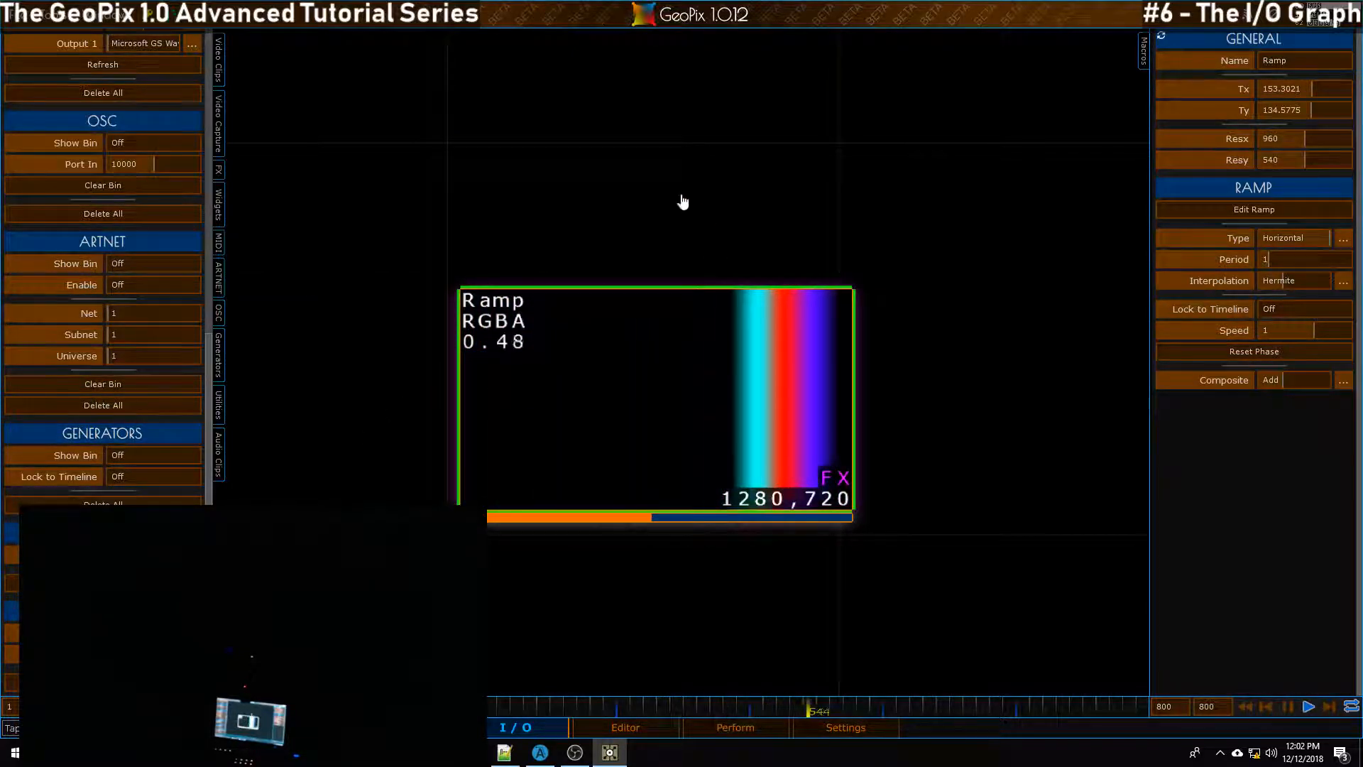
pyautogui.scroll(-5, 861, 222)
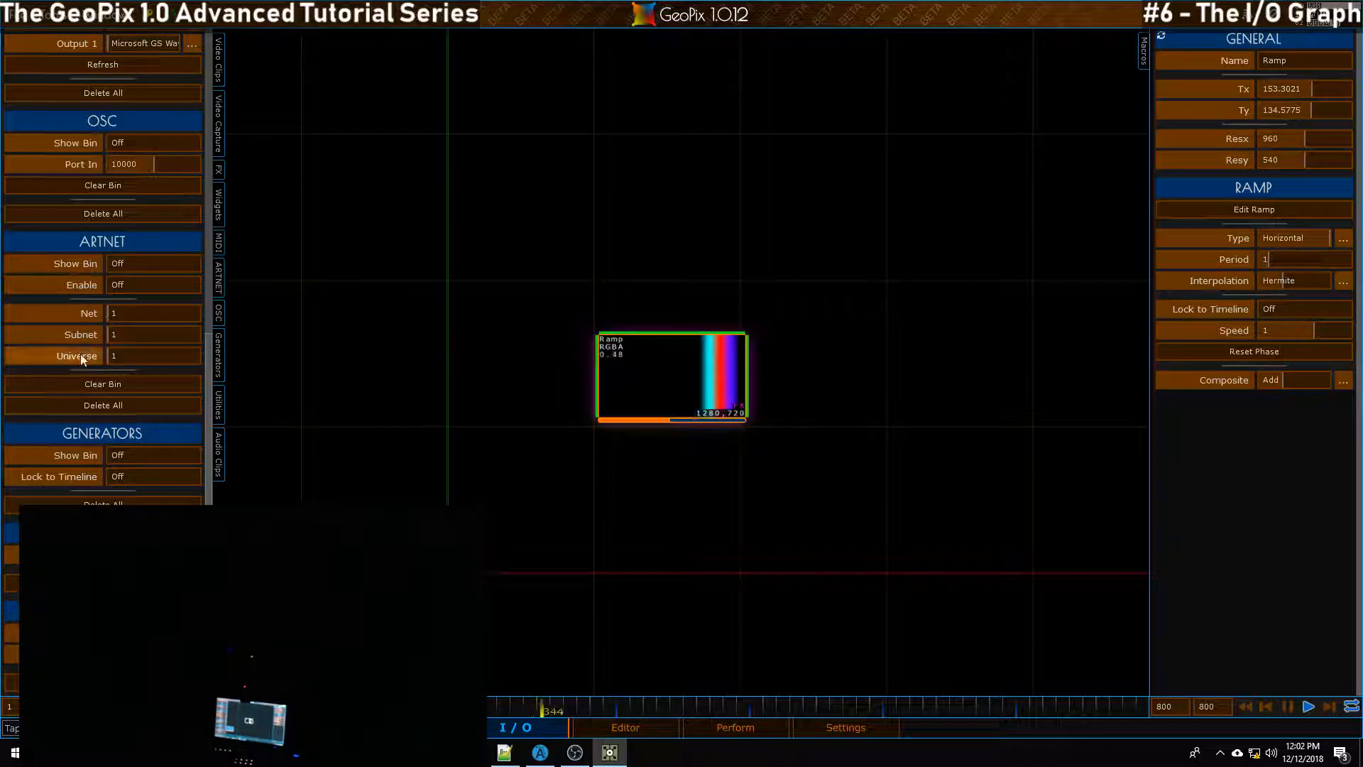
# Enable ArtNet and show its bin for review, then hide the bin and disable ArtNet again
pyautogui.click(140, 284)
pyautogui.click(148, 262)
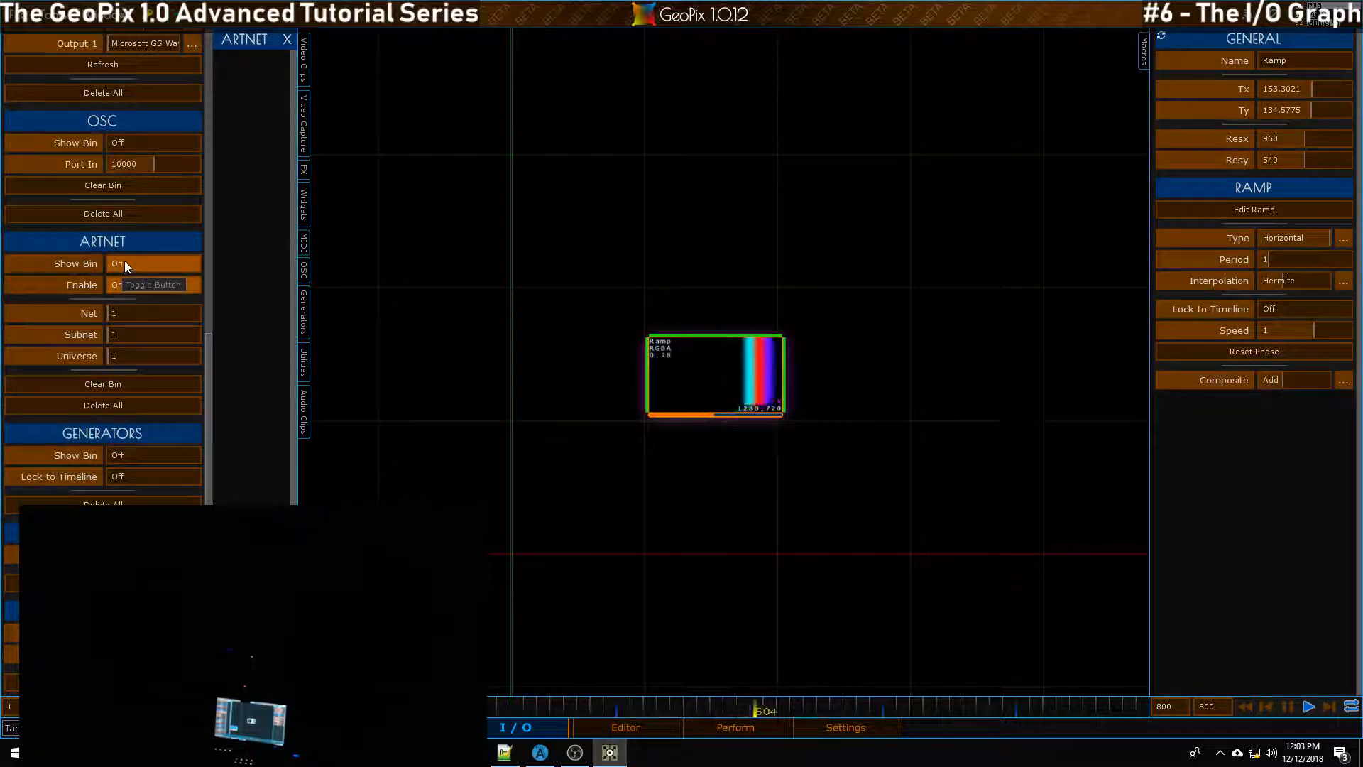
pyautogui.click(142, 267)
pyautogui.click(143, 283)
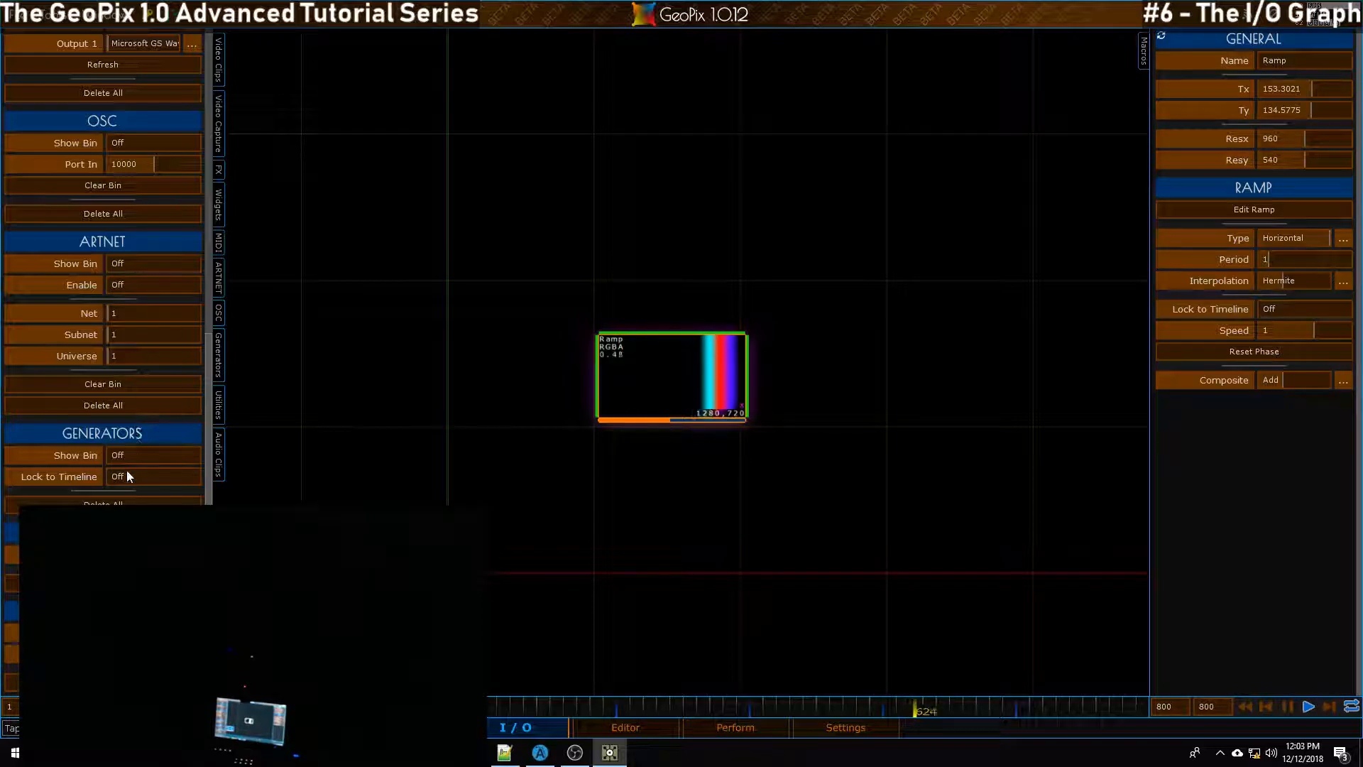
# Show the Generators bin and then the Utilities bin to review their node types, hiding each one after viewing
pyautogui.moveTo(207, 348); pyautogui.dragTo(207, 402)
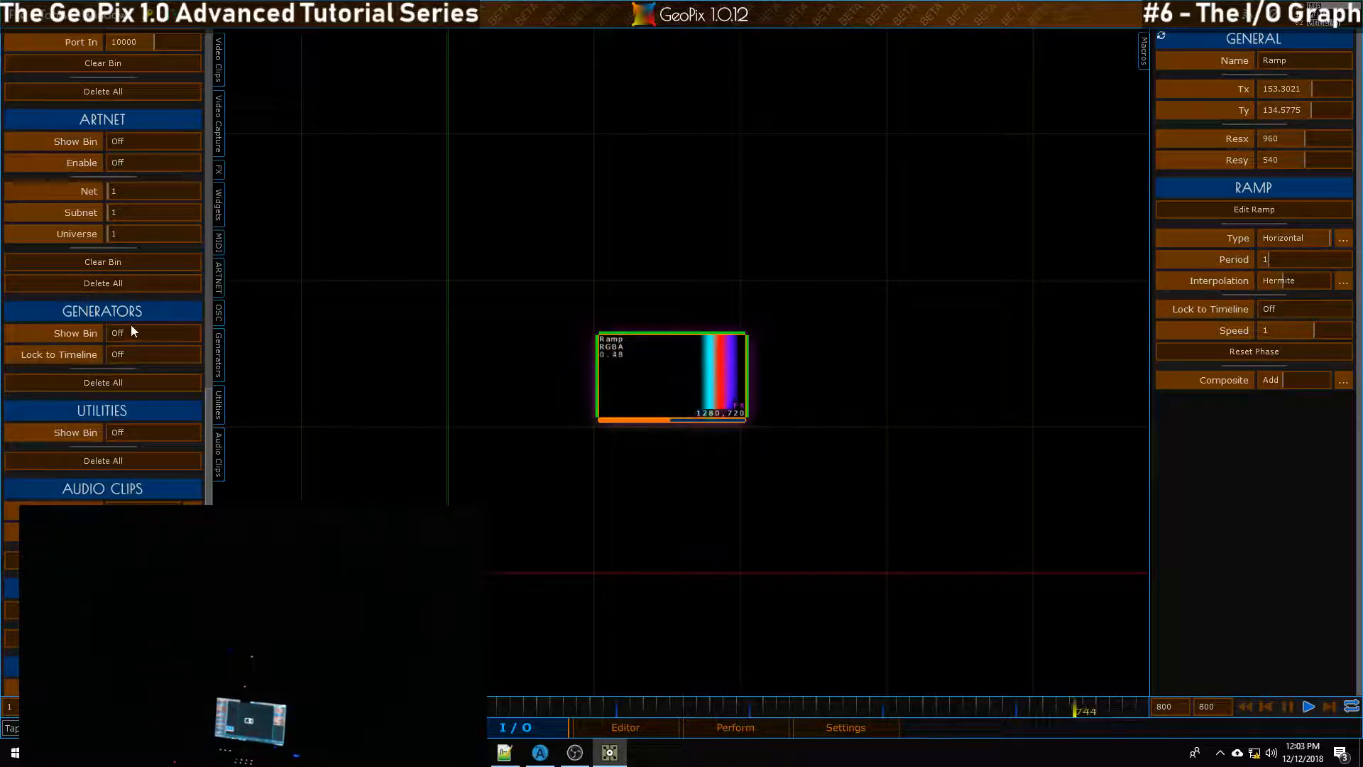
pyautogui.click(170, 333)
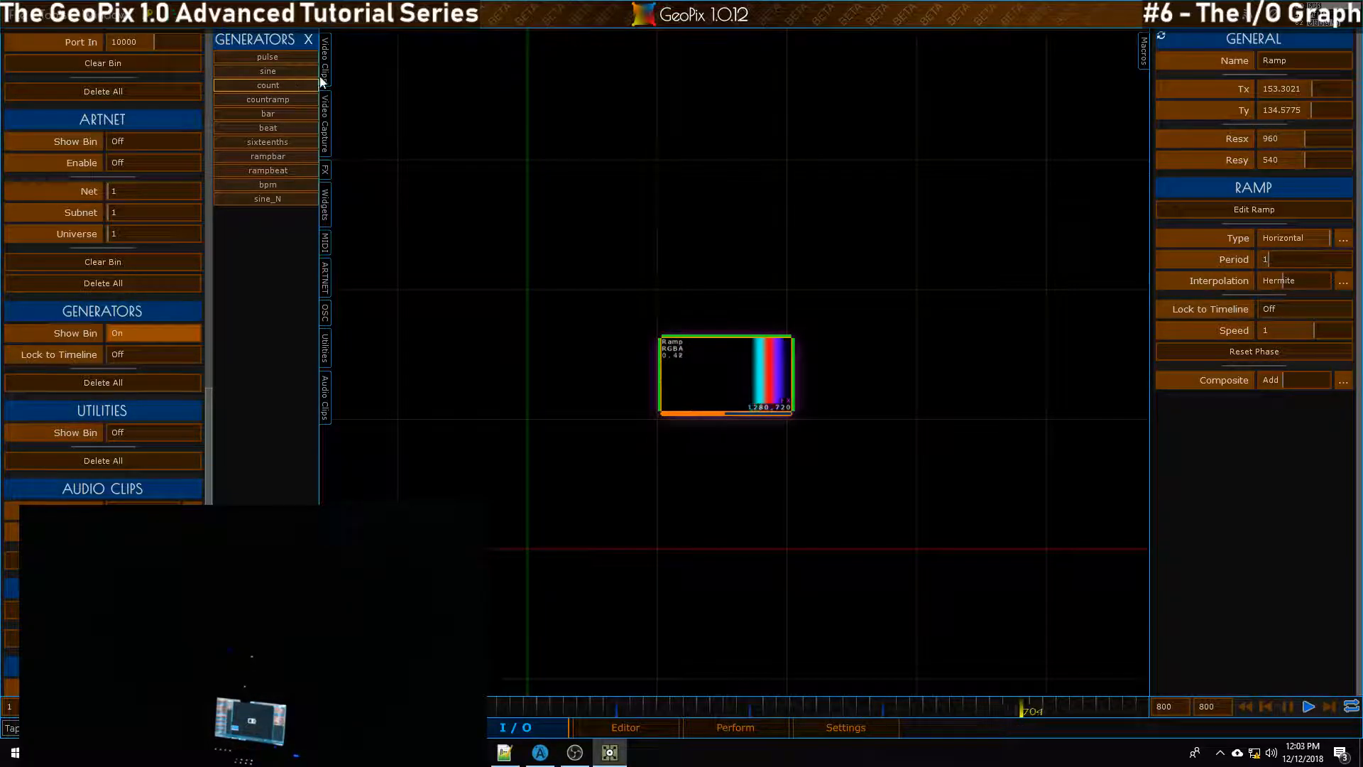
pyautogui.click(313, 44)
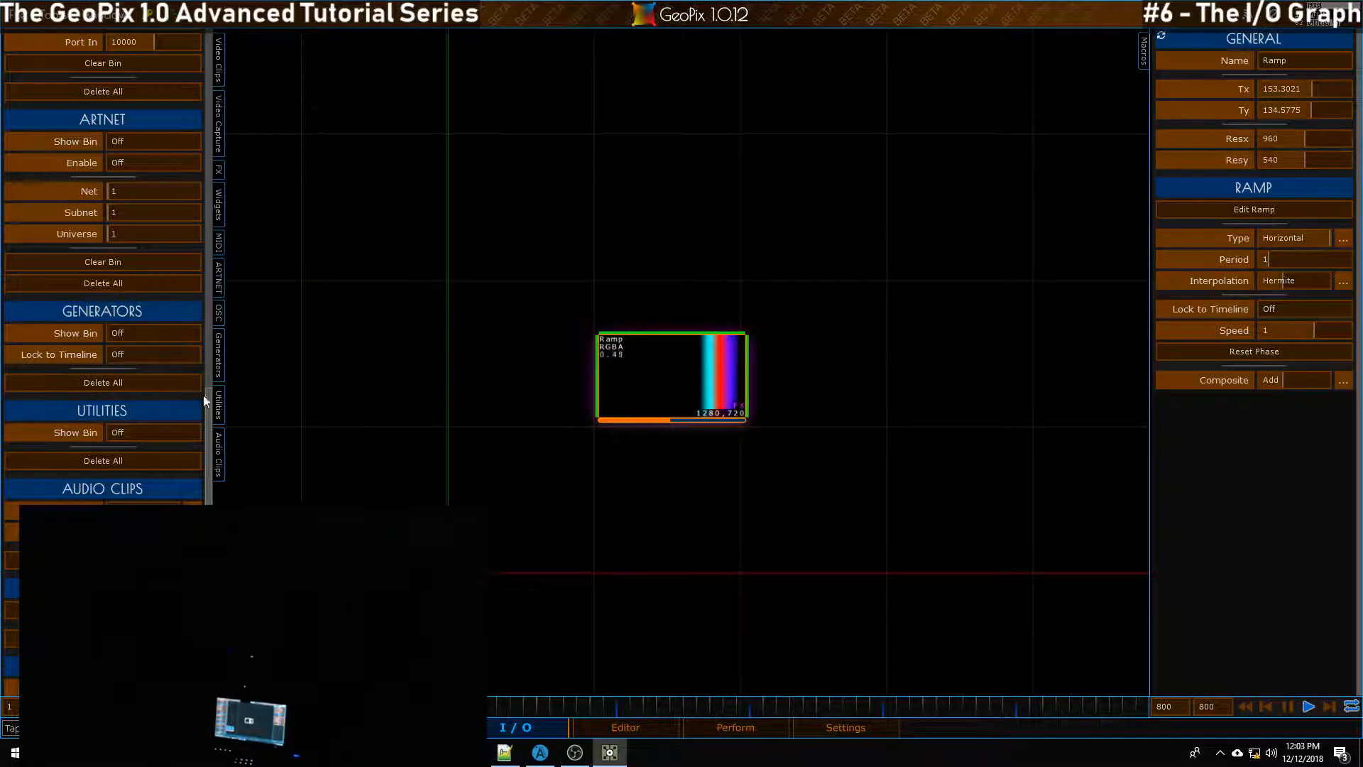
pyautogui.click(164, 432)
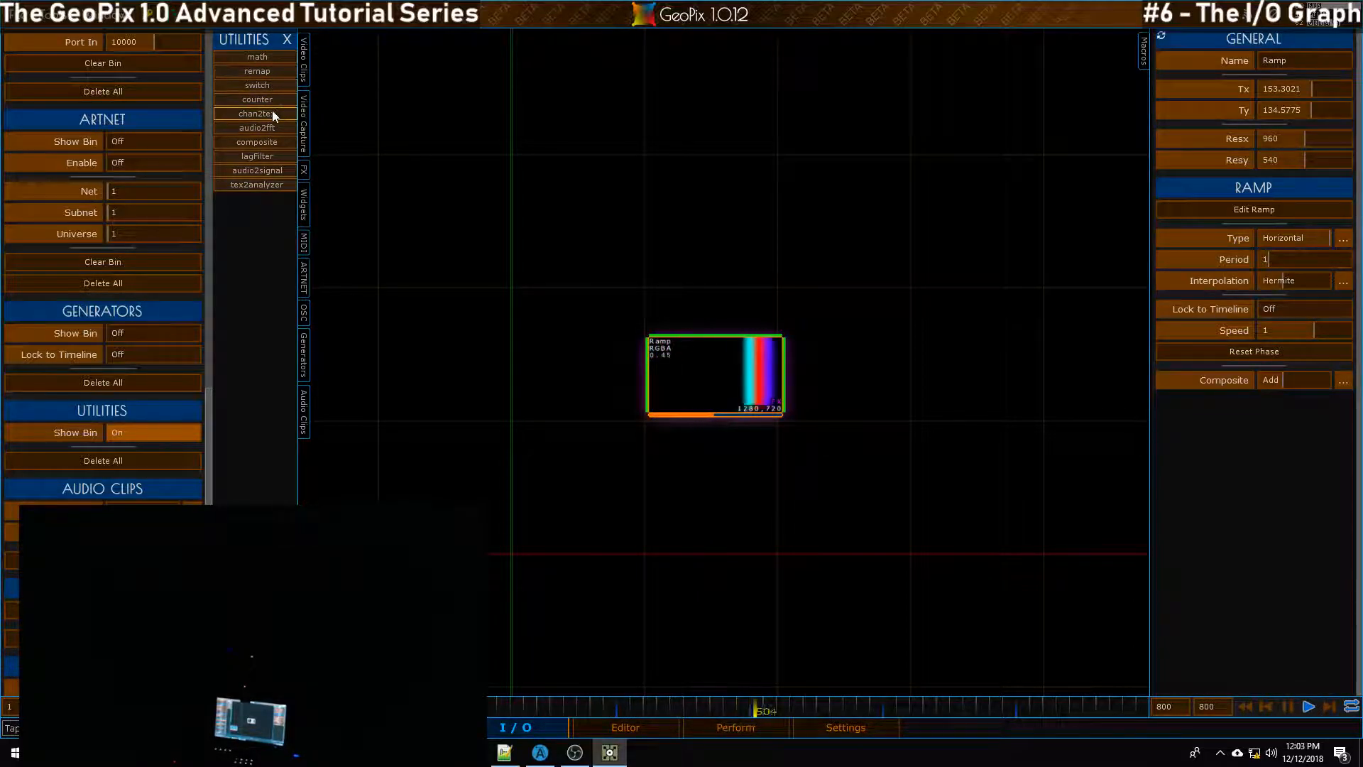
pyautogui.click(287, 39)
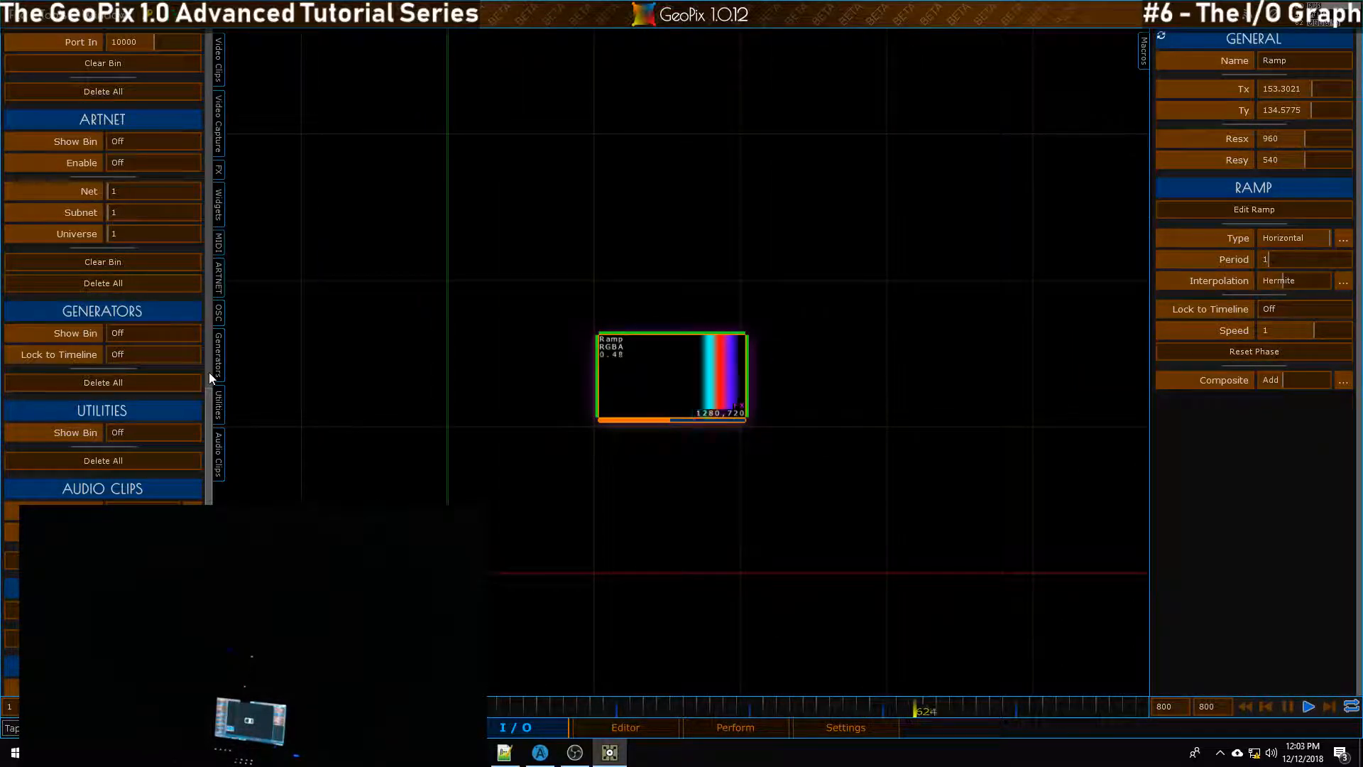
# Review the Audio Clips settings and the Perform and Editor pages, then look through the I/O graph's settings from the start
pyautogui.scroll(-1, 209, 440)
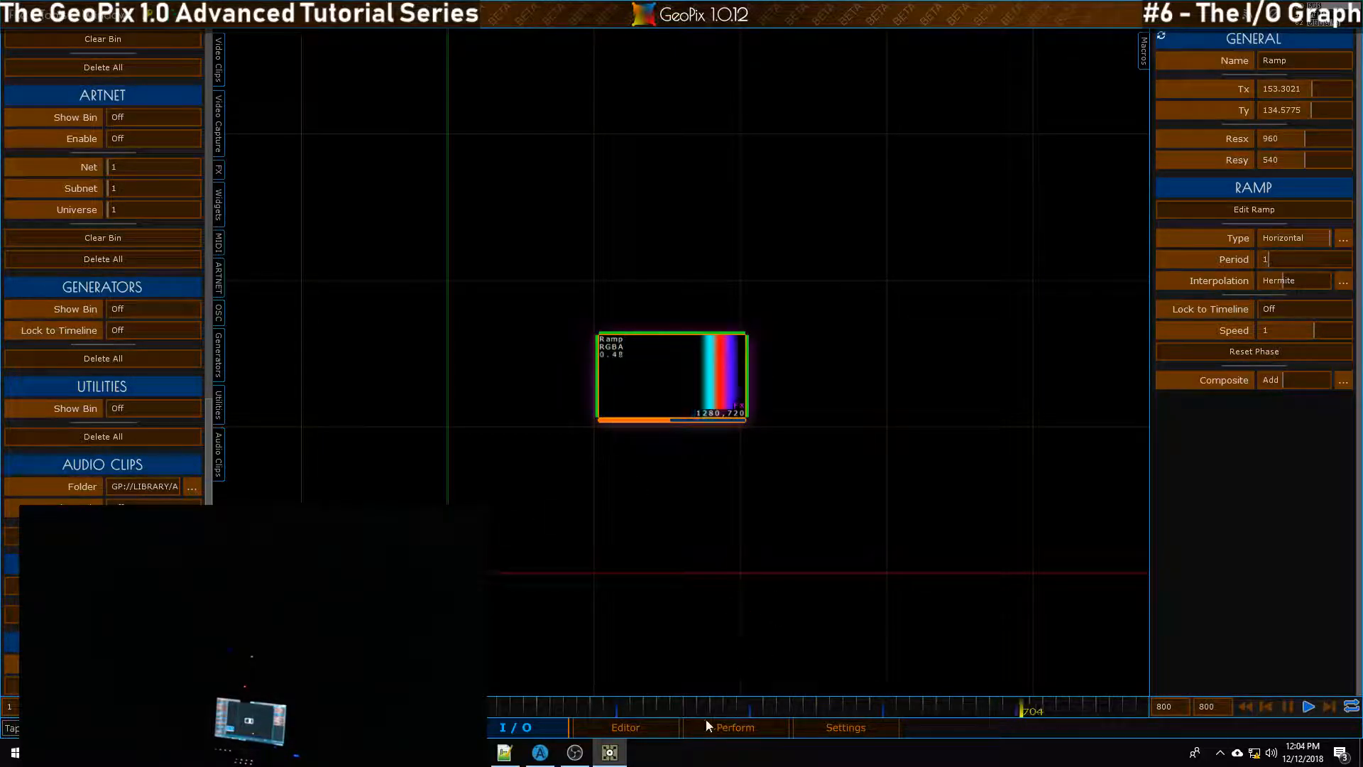
pyautogui.click(780, 727)
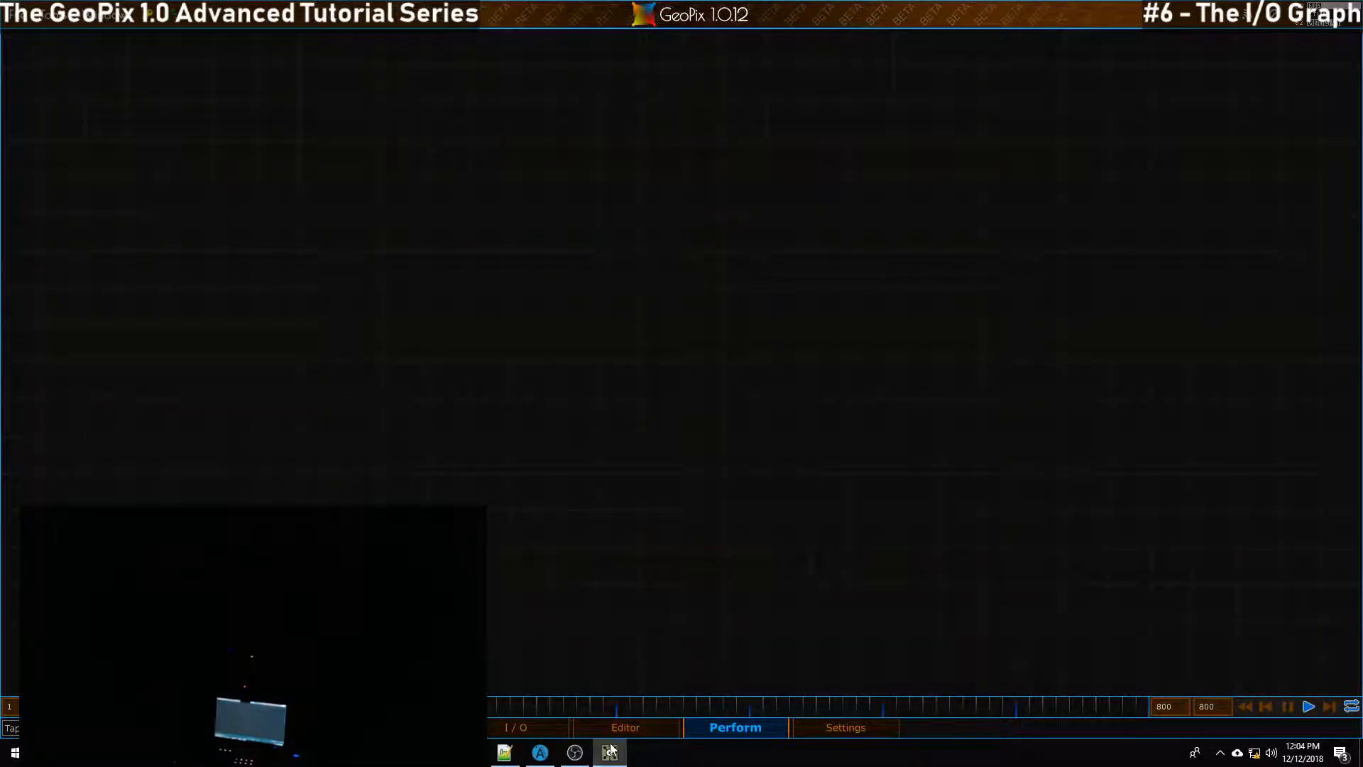
pyautogui.click(625, 727)
pyautogui.click(551, 727)
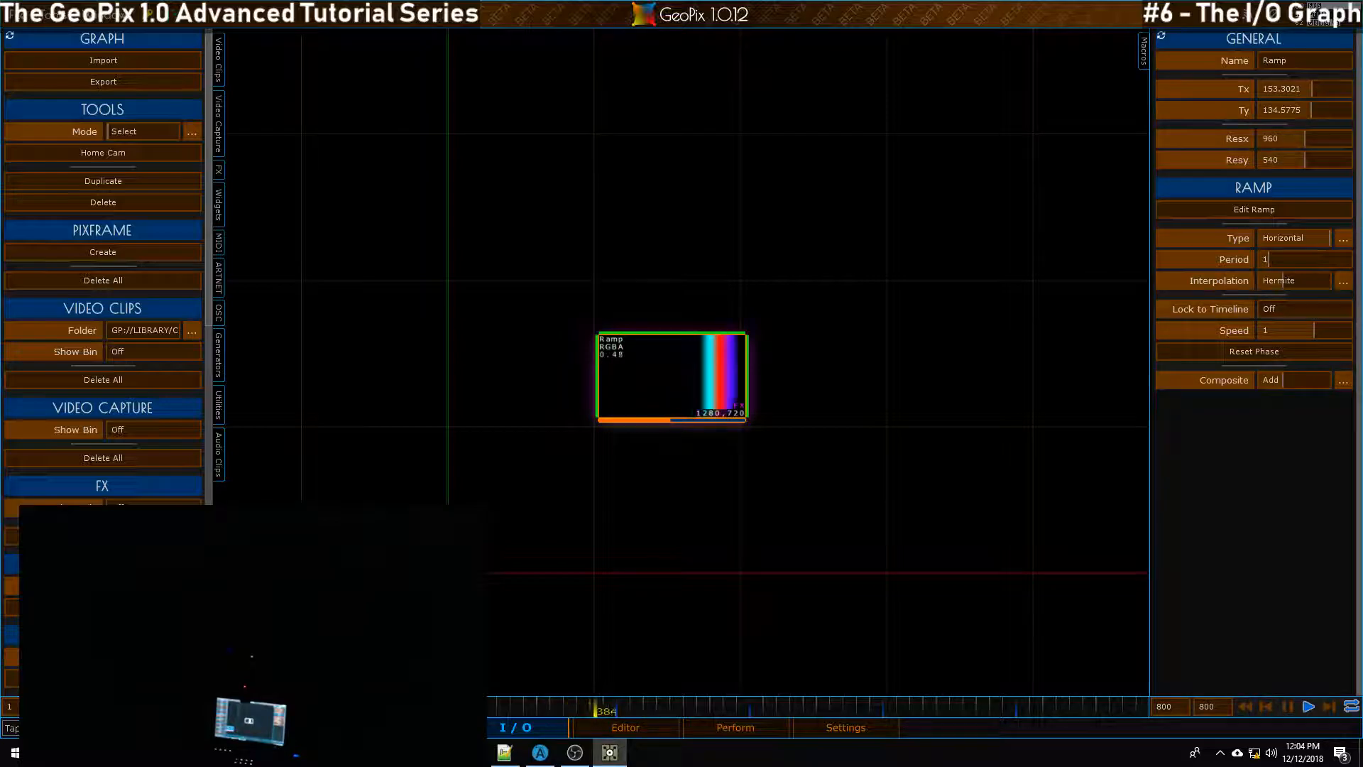
pyautogui.scroll(-10, 103, 284)
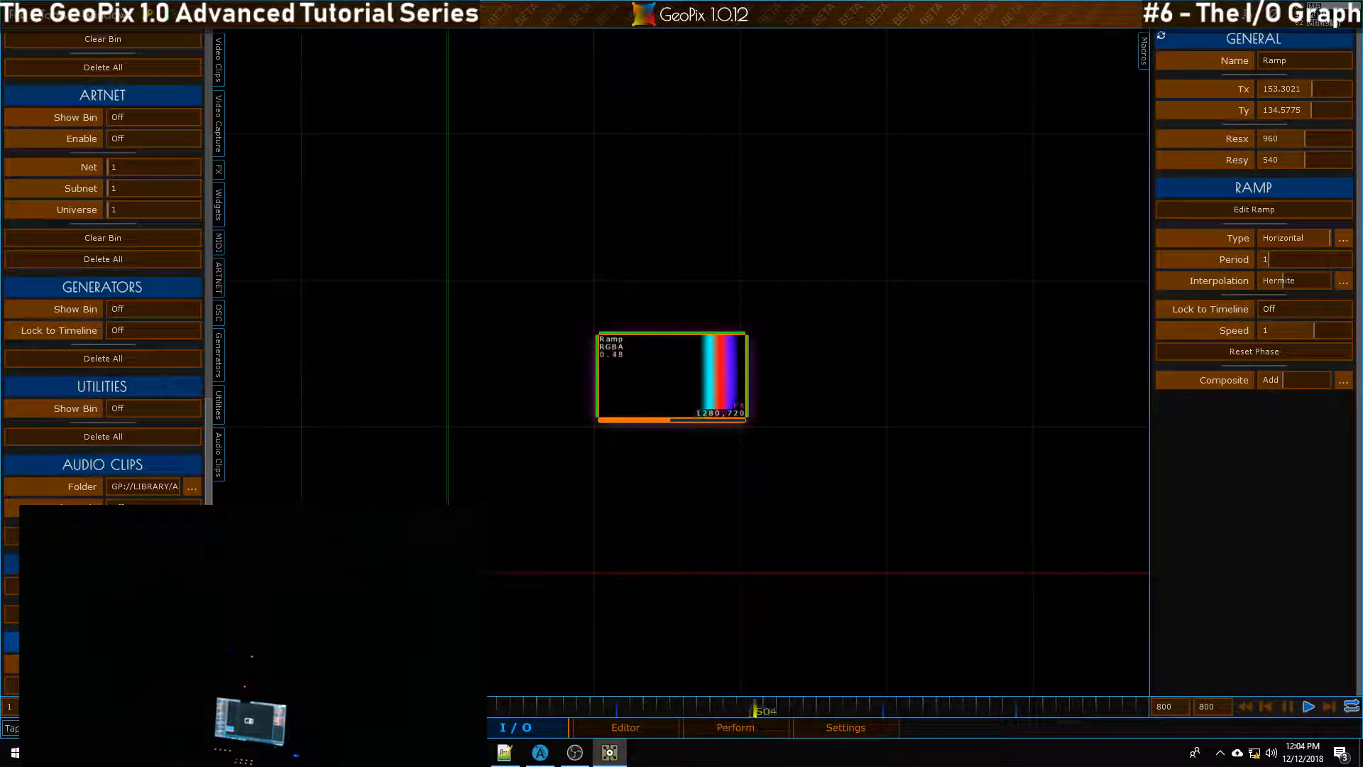
pyautogui.scroll(10, 103, 283)
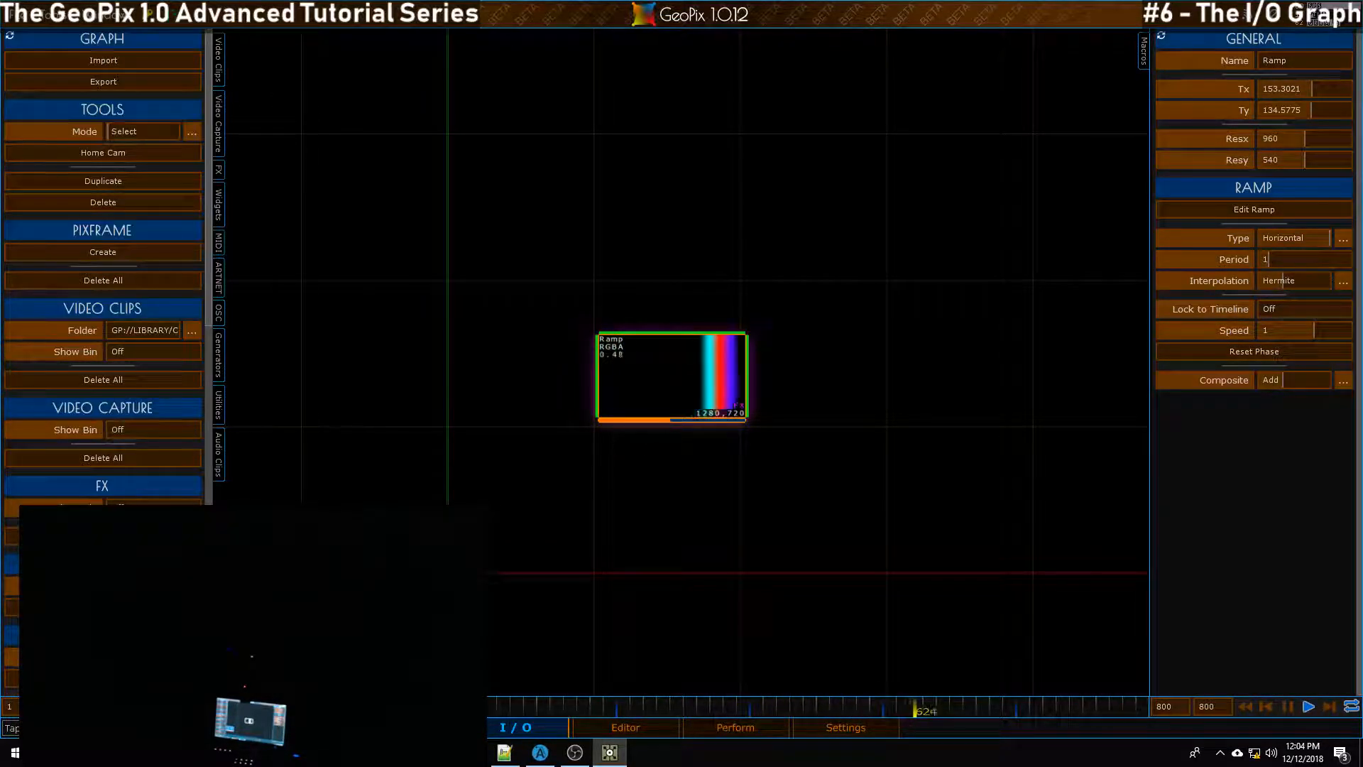
# Show and hide the Video Clips, Audio Clips and Utilities bins one after another using their shortcuts beside the graph
pyautogui.click(219, 51)
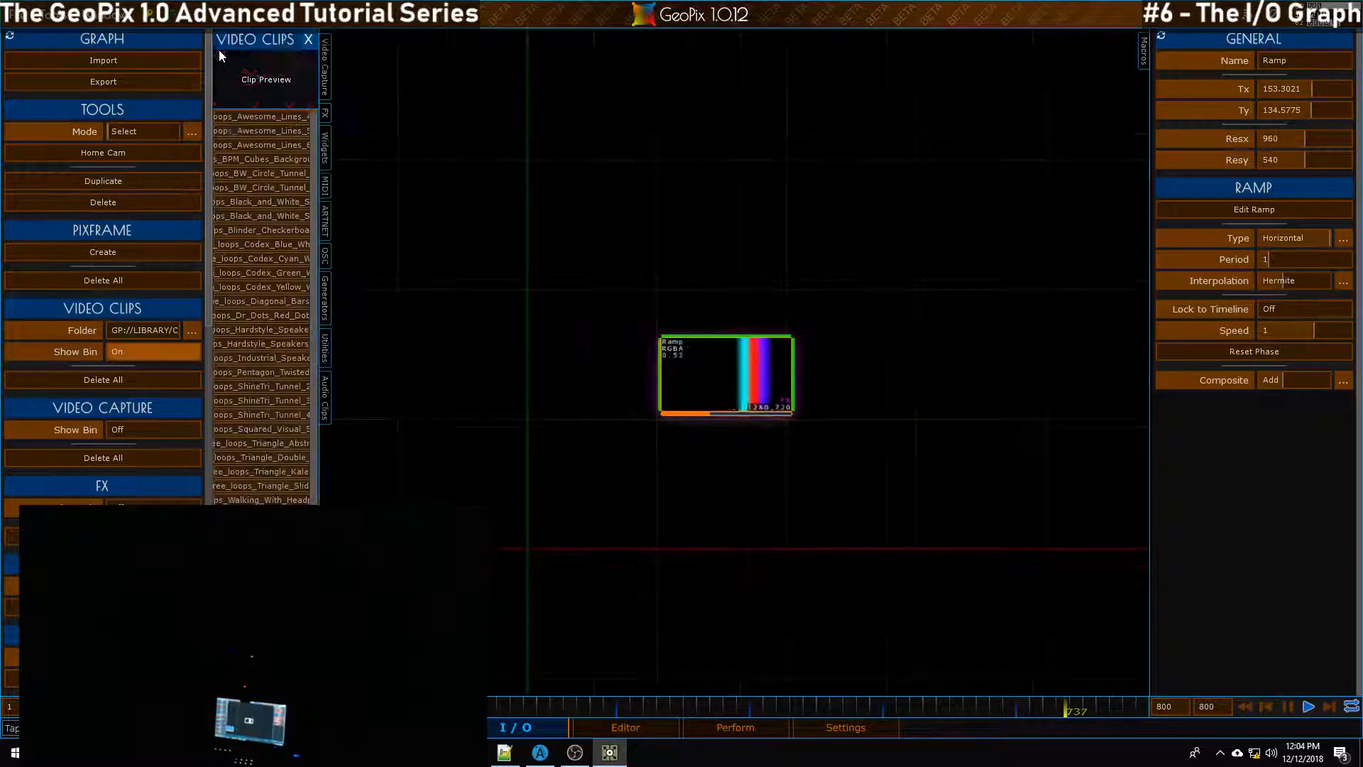
pyautogui.click(308, 39)
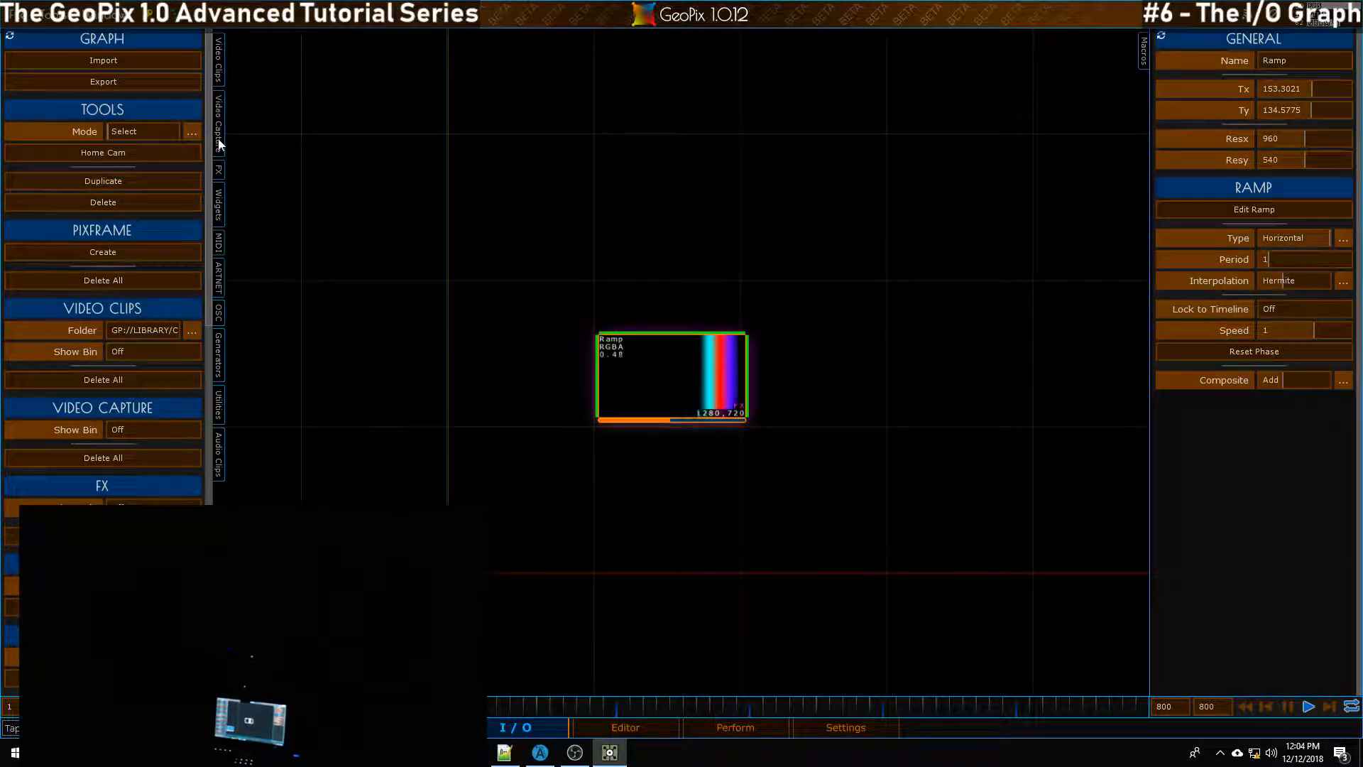
pyautogui.click(219, 453)
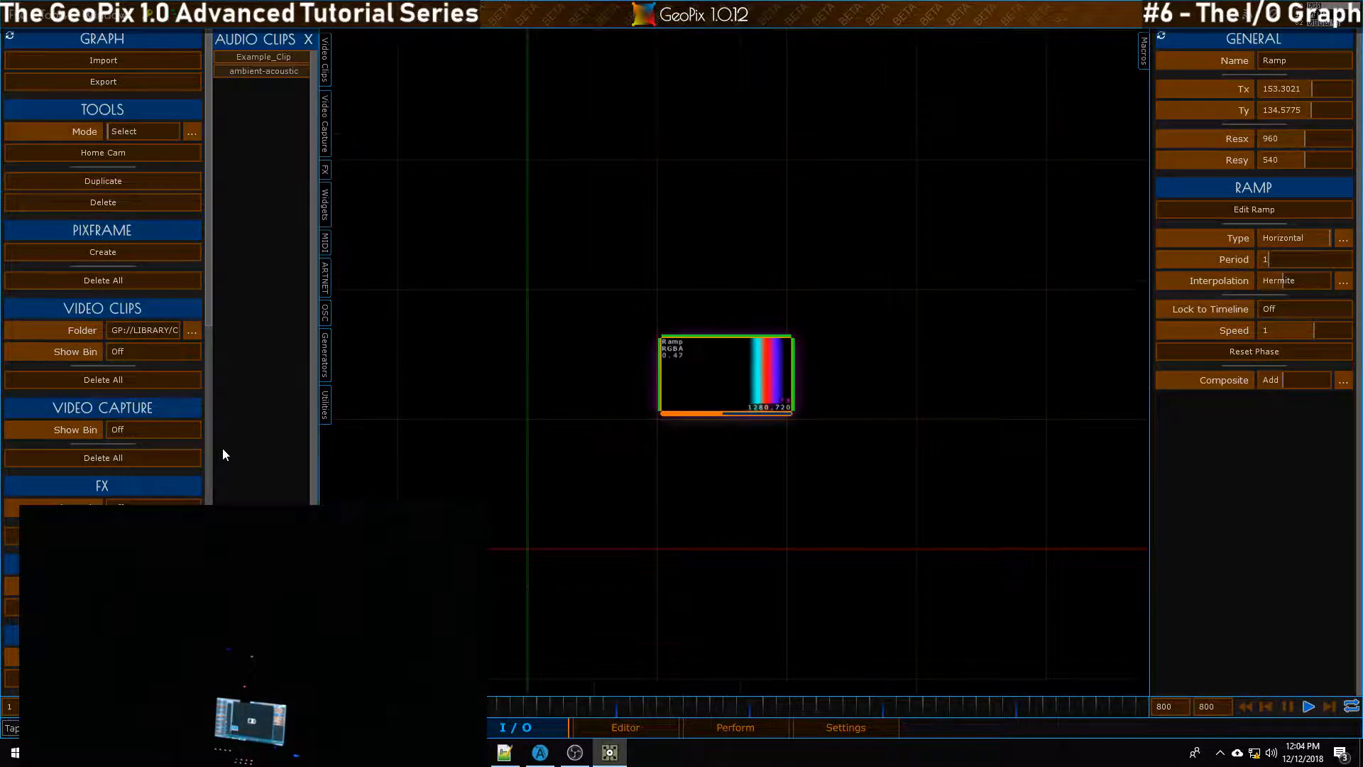
pyautogui.click(311, 39)
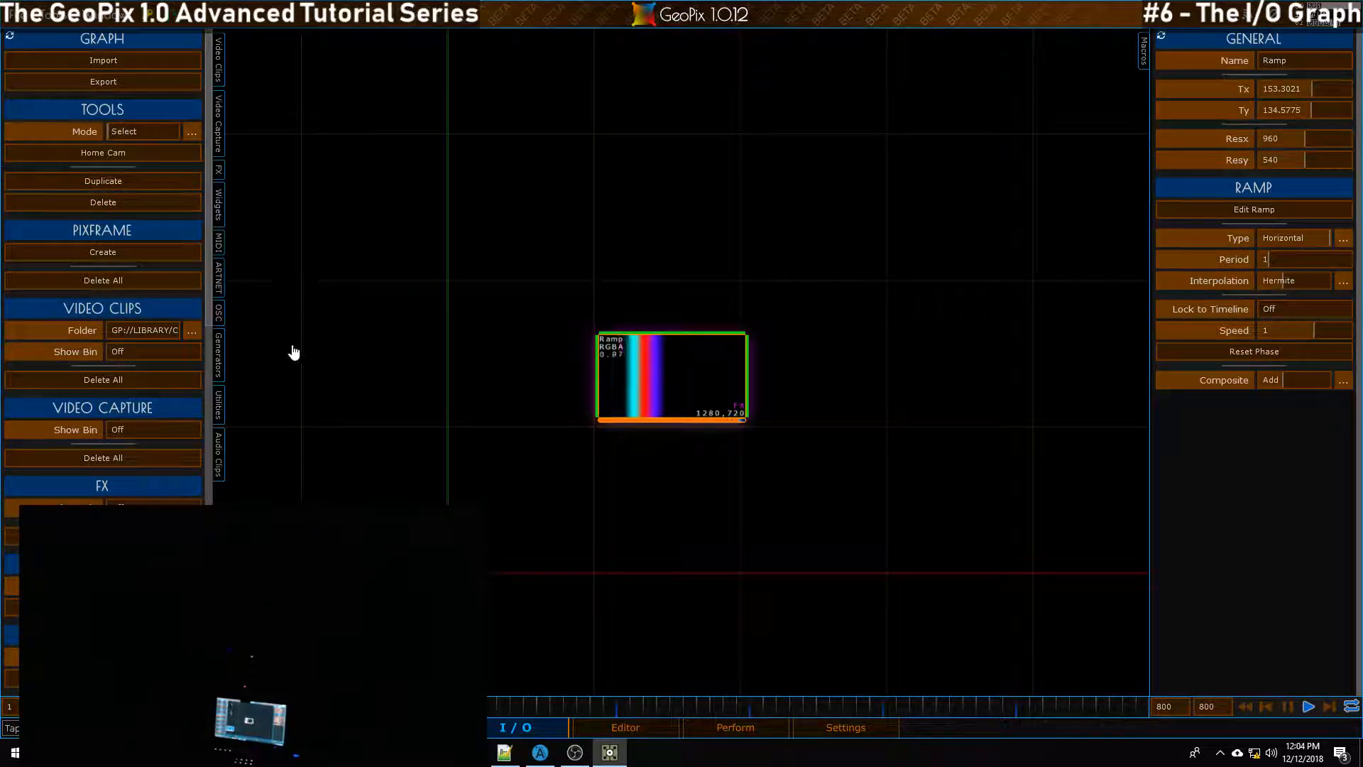
pyautogui.click(219, 404)
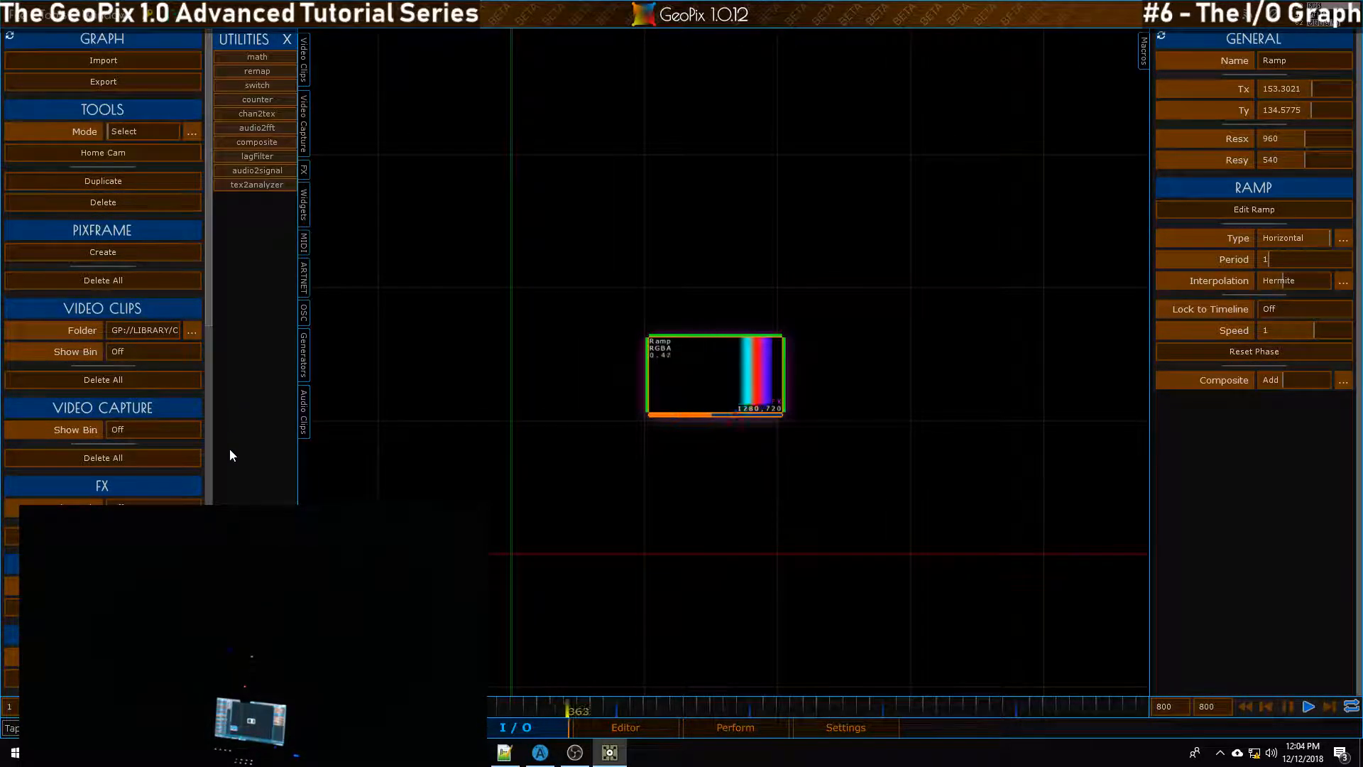
pyautogui.click(288, 39)
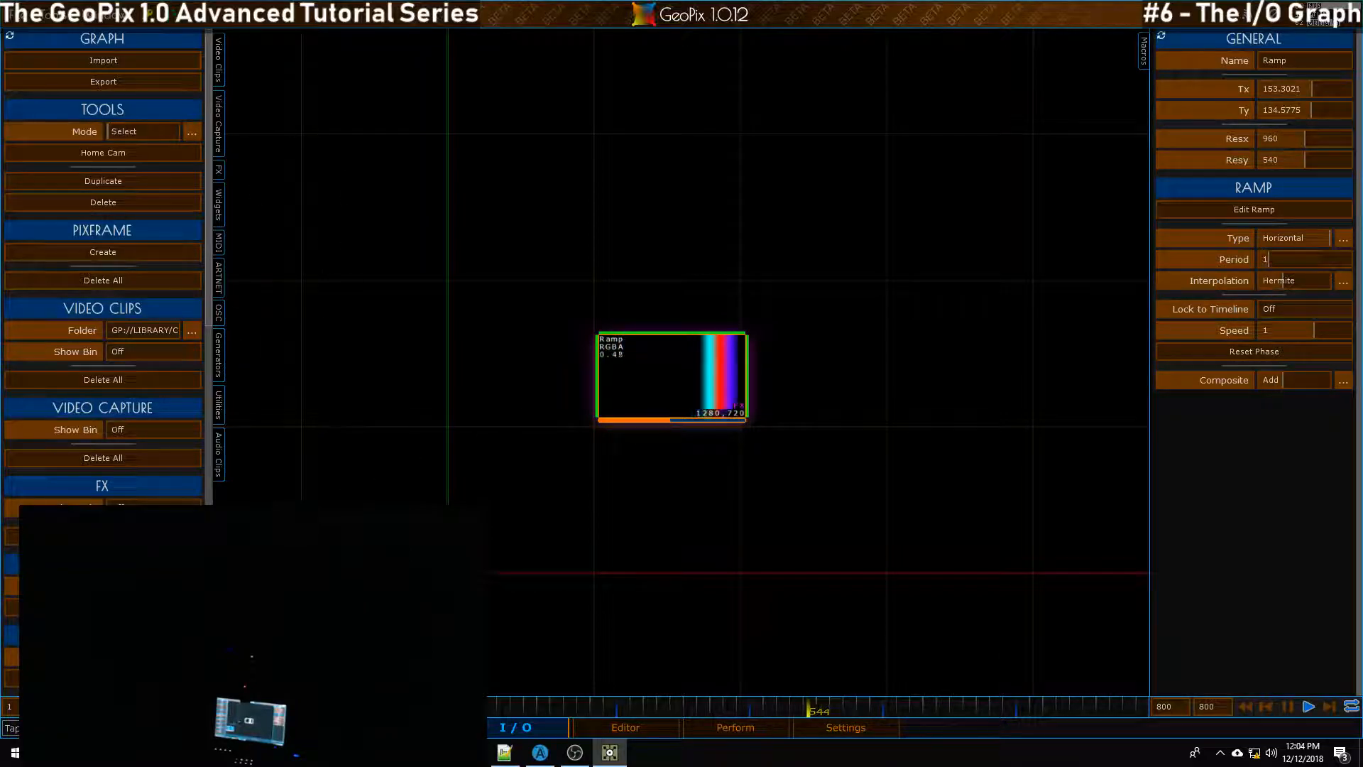
pyautogui.scroll(-1, 710, 255)
pyautogui.scroll(-2, 710, 254)
pyautogui.scroll(1, 709, 255)
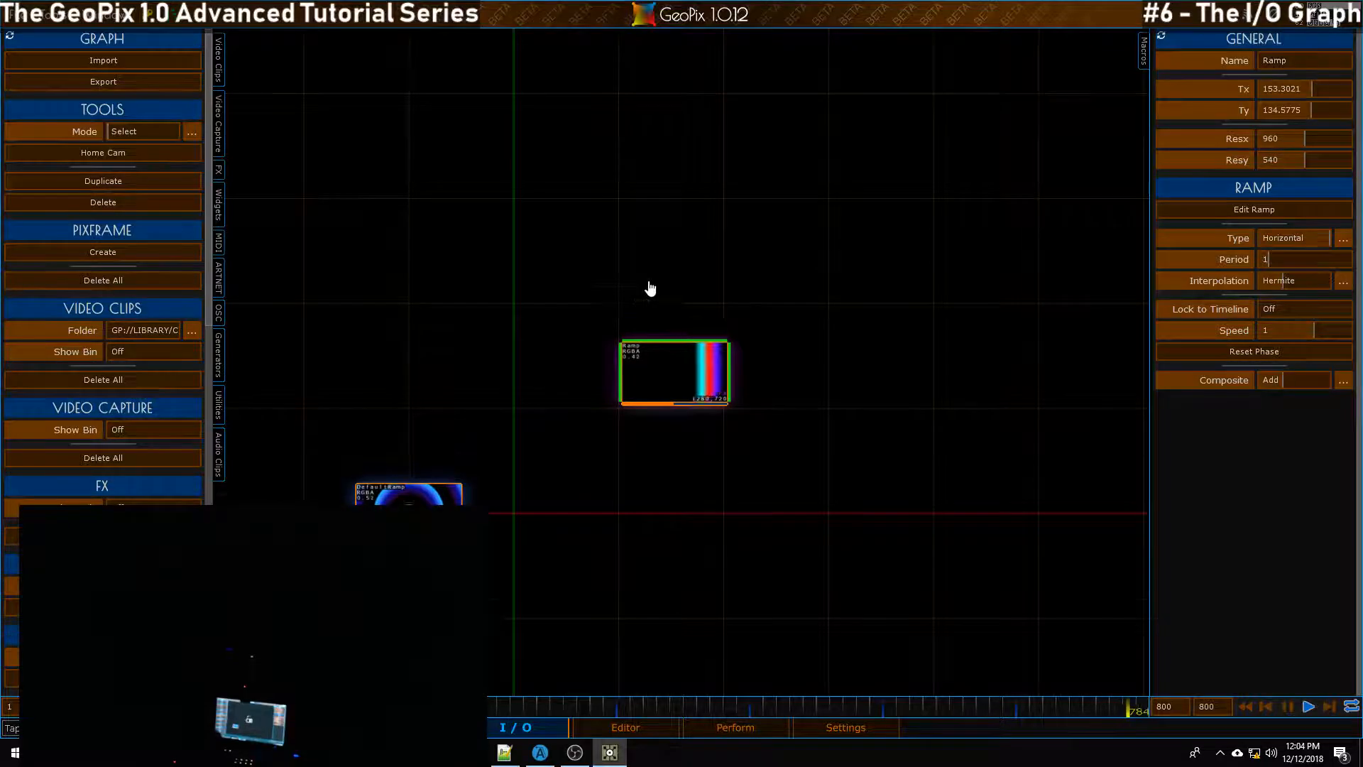
pyautogui.moveTo(595, 293); pyautogui.dragTo(689, 237)
pyautogui.scroll(4, 687, 237)
pyautogui.scroll(-3, 688, 238)
pyautogui.scroll(-3, 688, 238)
pyautogui.moveTo(718, 177); pyautogui.dragTo(675, 220)
pyautogui.scroll(4, 821, 280)
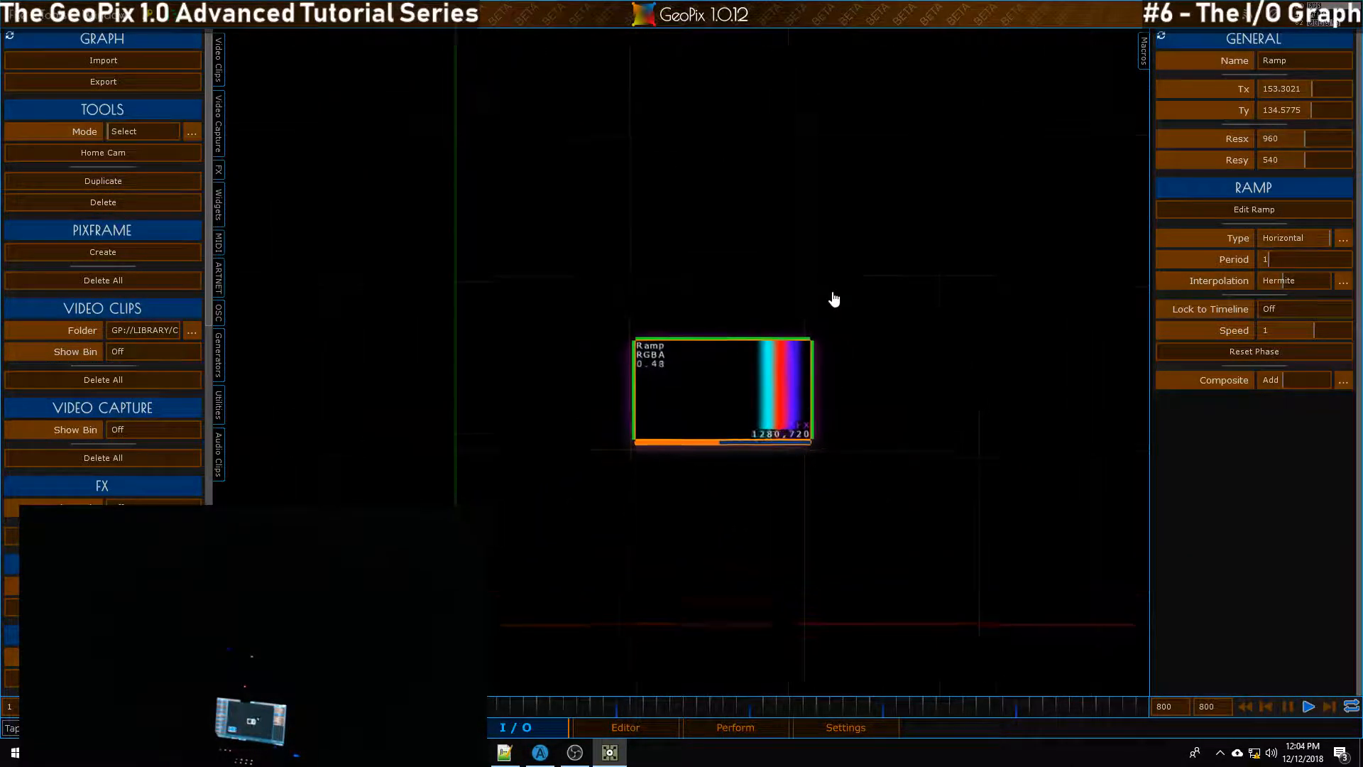
# Assign the Ramp texture to projector P_1 in the Editor, close the texture list and return to the I/O graph
pyautogui.click(597, 731)
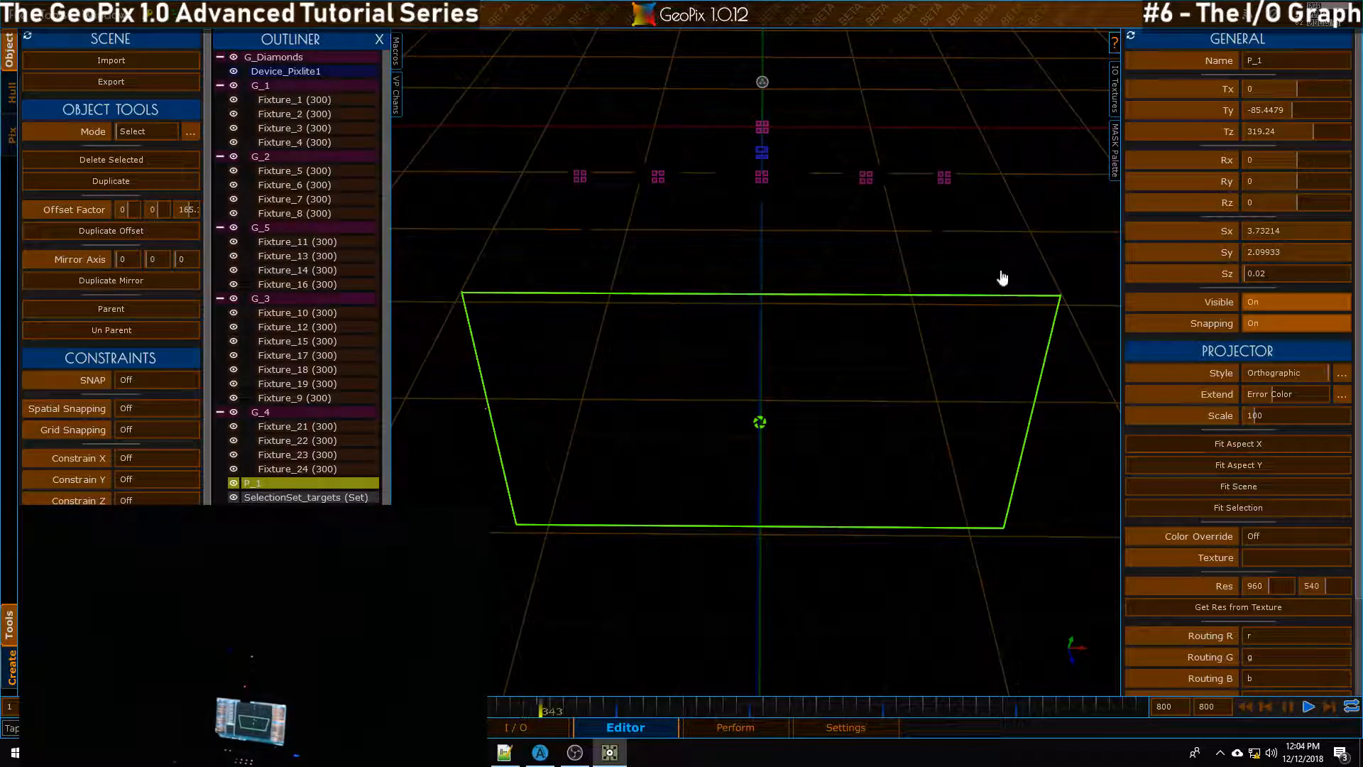
pyautogui.click(1115, 71)
pyautogui.click(1065, 135)
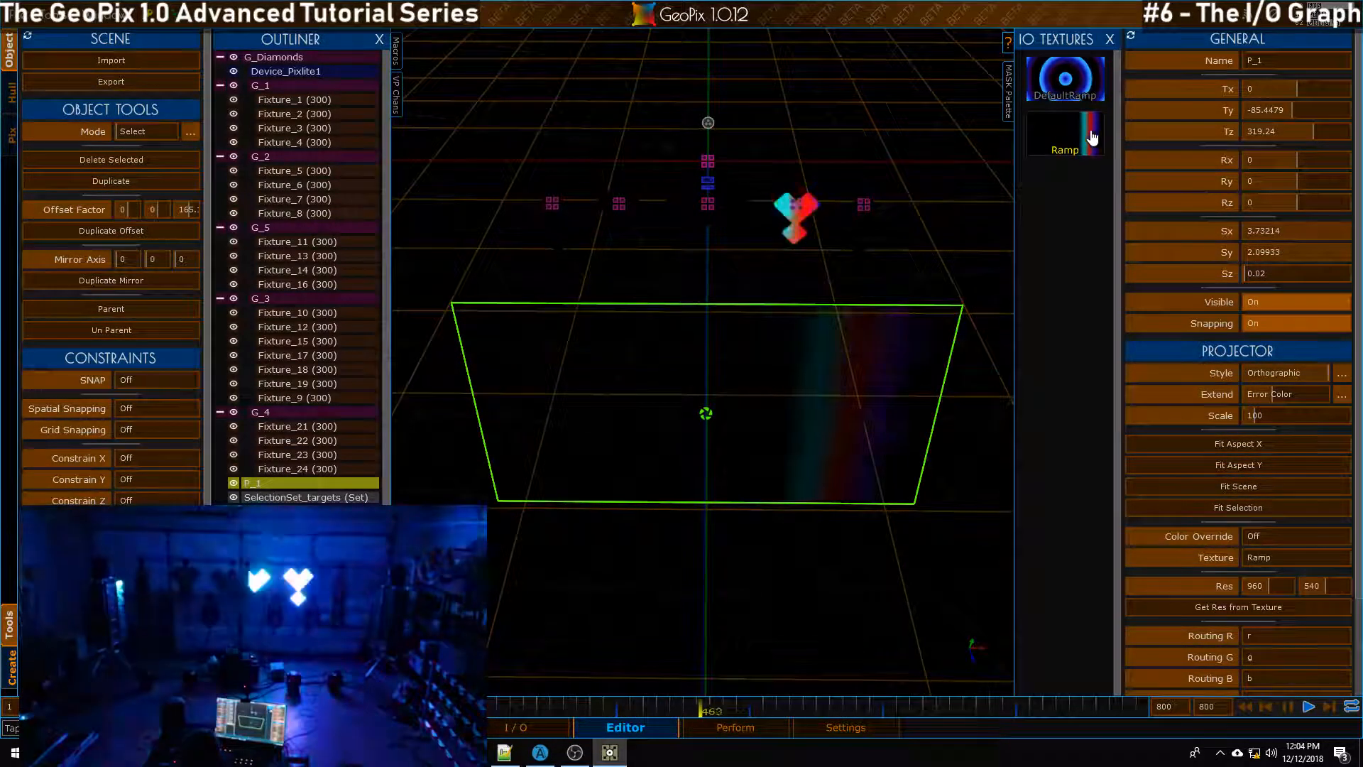
pyautogui.click(1109, 39)
pyautogui.click(541, 724)
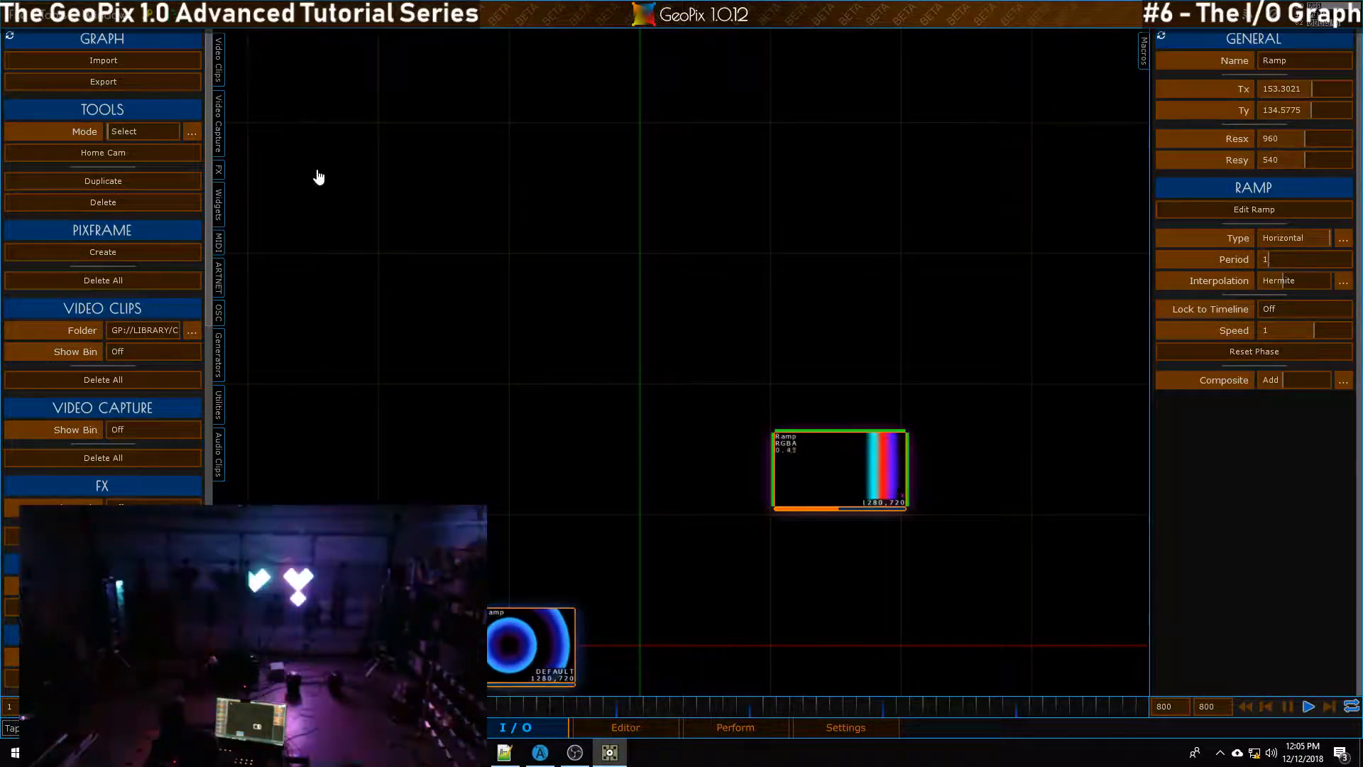
# Add the single MIDI channel 1_8 from the MIDI bin to the graph, up and to the left of the Ramp node
pyautogui.click(220, 245)
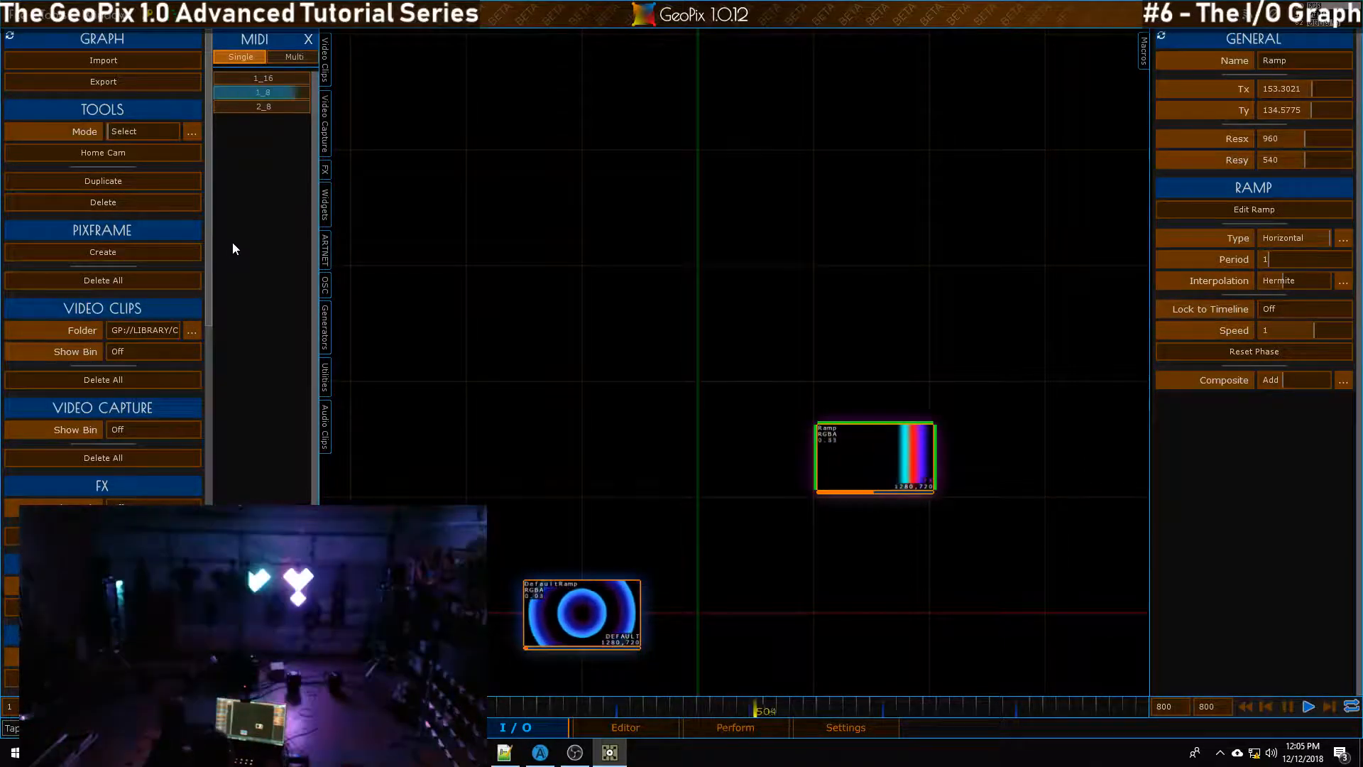
pyautogui.click(267, 96)
pyautogui.click(700, 373)
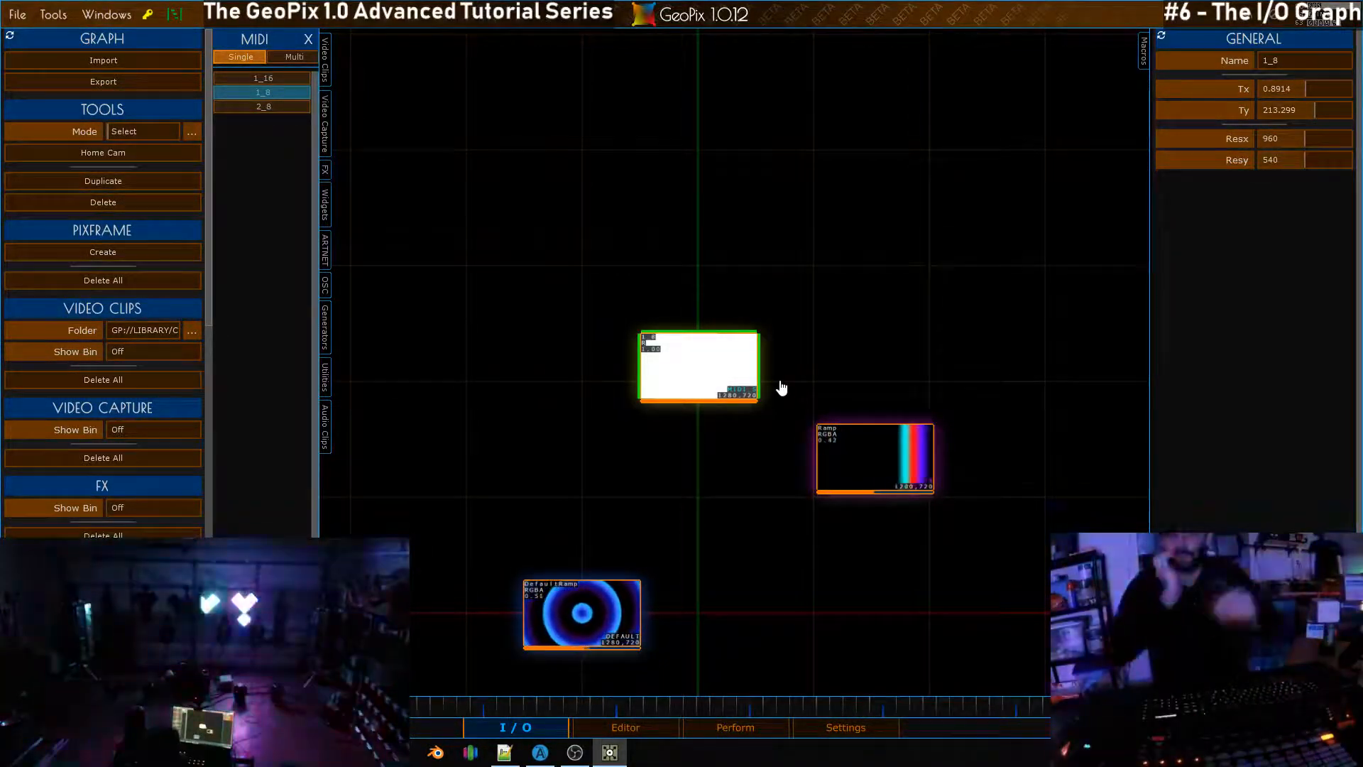
pyautogui.hotkey('alt', 'Tab')
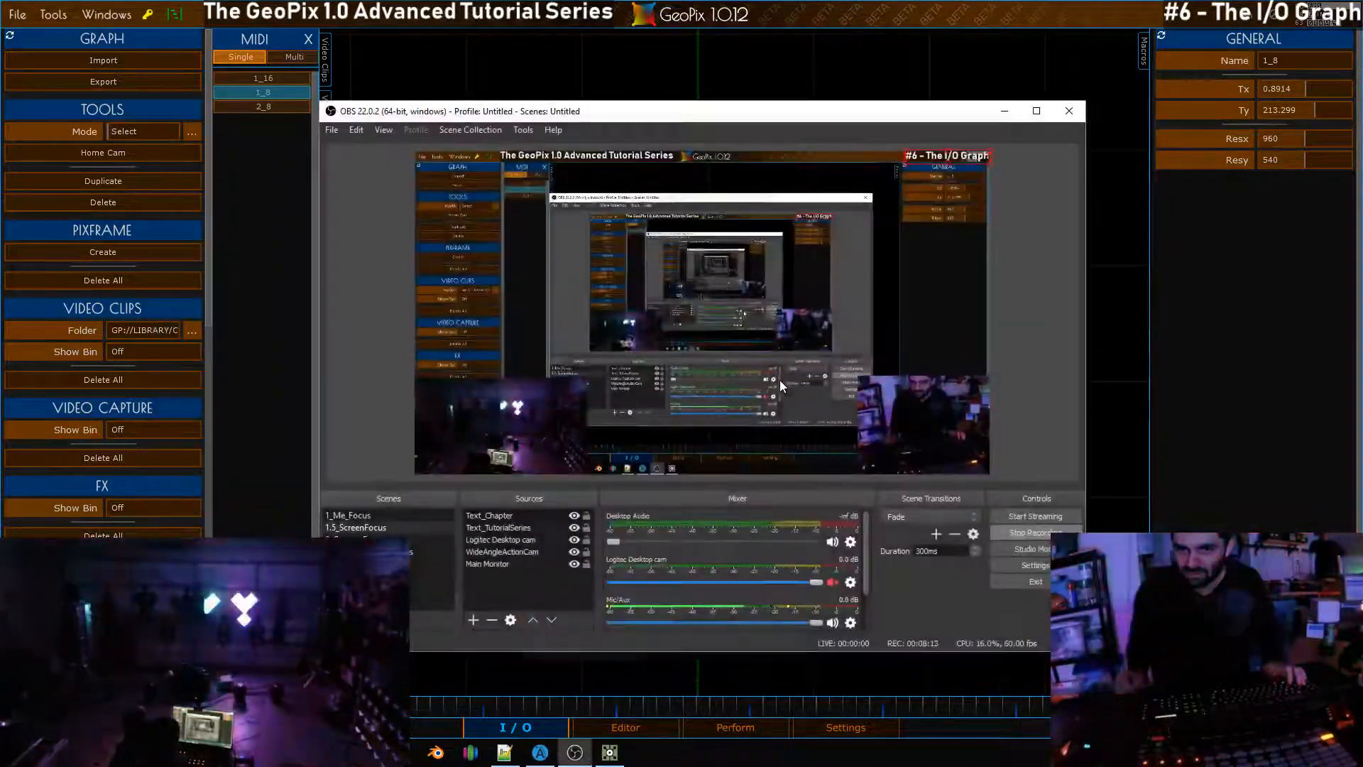
pyautogui.hotkey('alt', 'Tab')
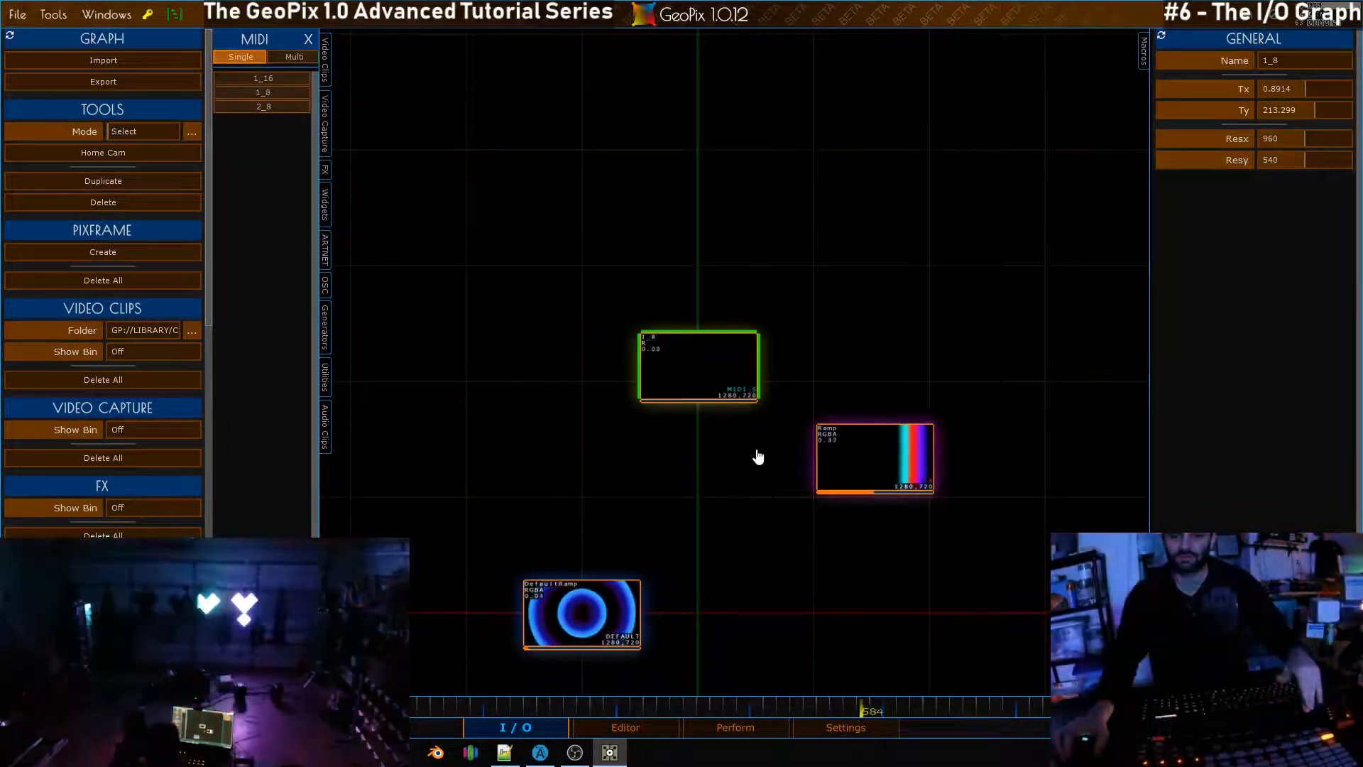
# Examine the 1_8 MIDI node's live value up close while its controller fader moves
pyautogui.scroll(1, 794, 411)
pyautogui.scroll(4, 794, 410)
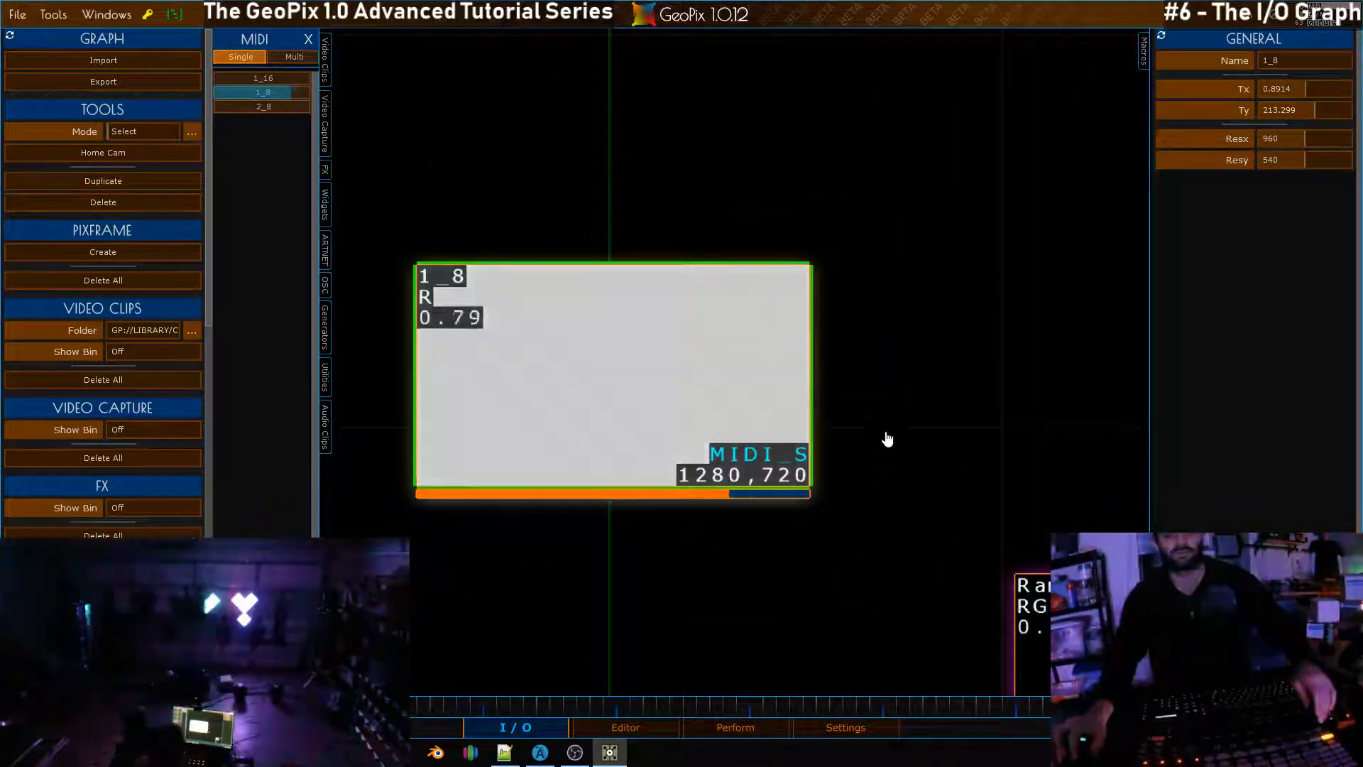
pyautogui.scroll(-1, 758, 363)
pyautogui.scroll(-3, 758, 320)
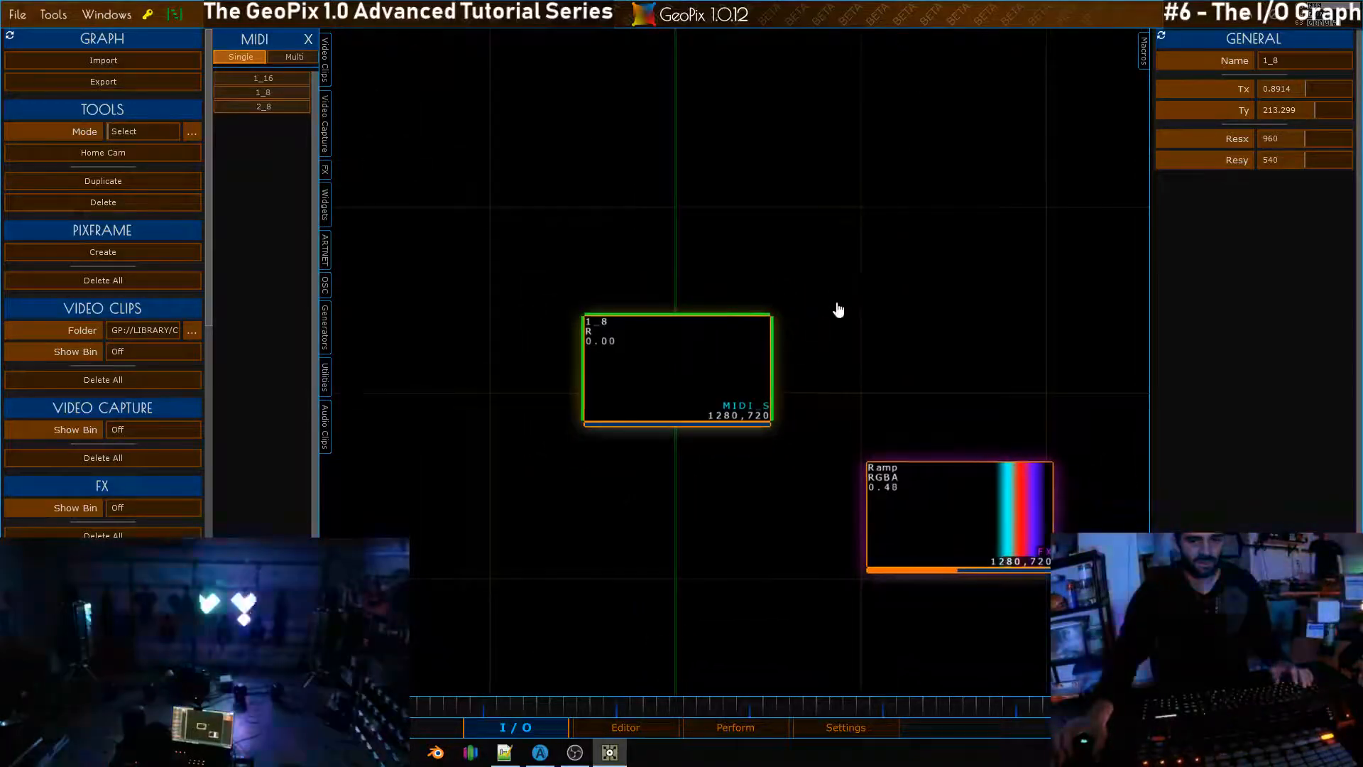
pyautogui.scroll(-1, 739, 308)
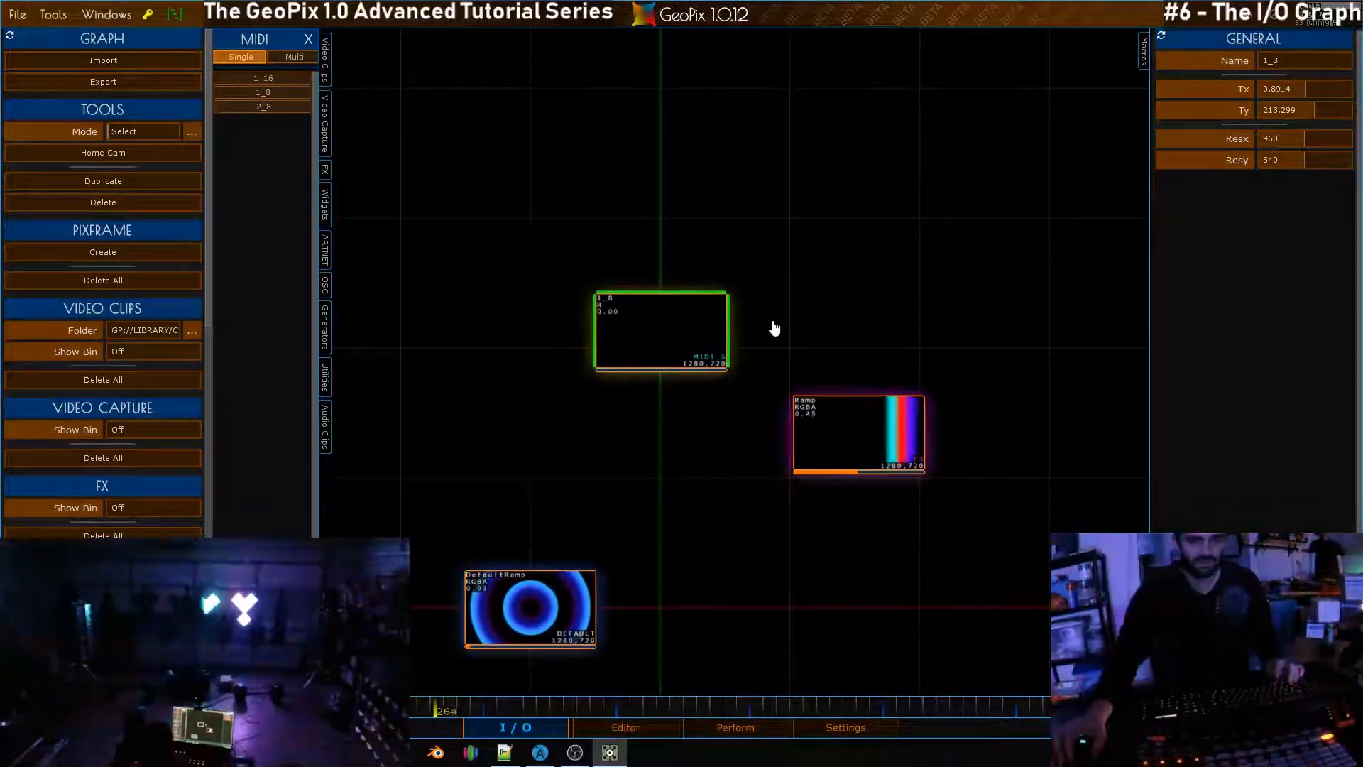
# Switch the graph to Connect mode and examine the input and output connectors on the 1_8 and Ramp nodes
pyautogui.press('c')
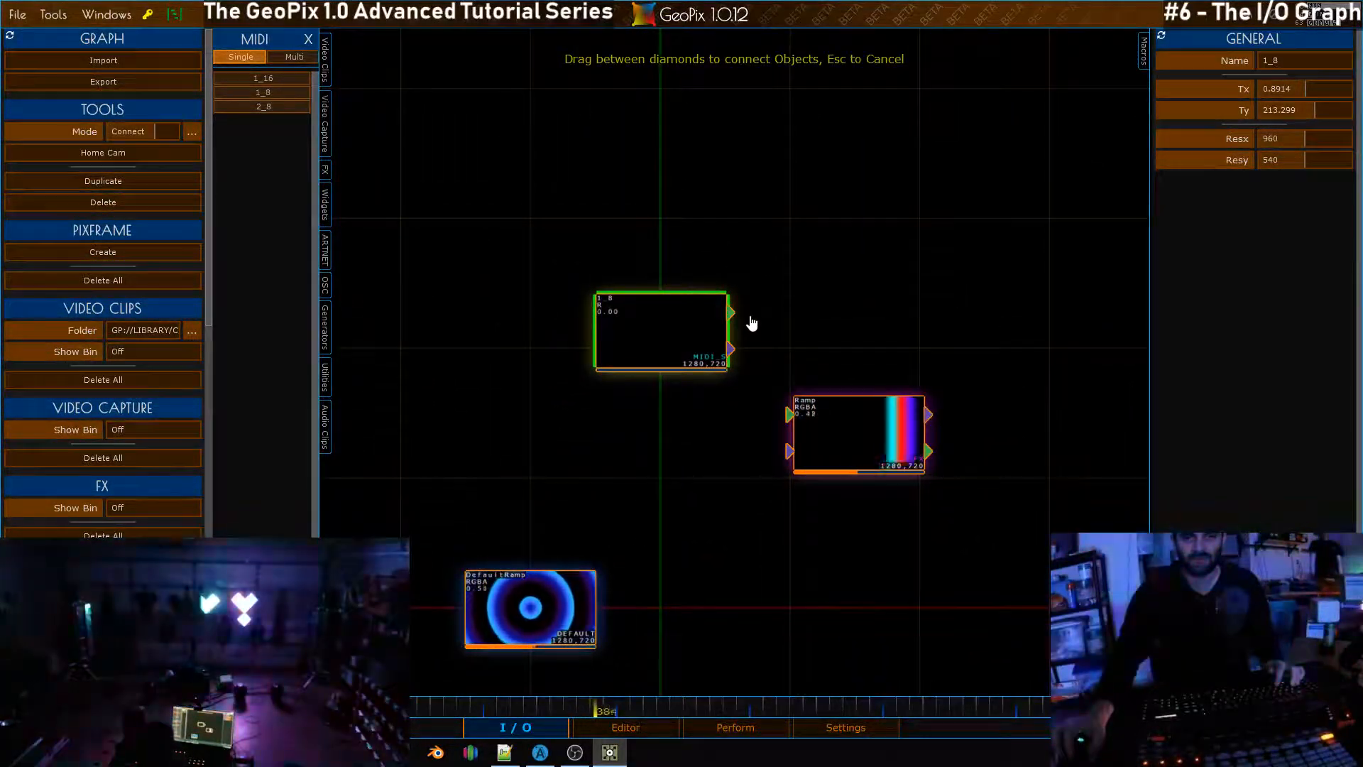
pyautogui.click(194, 132)
pyautogui.click(133, 143)
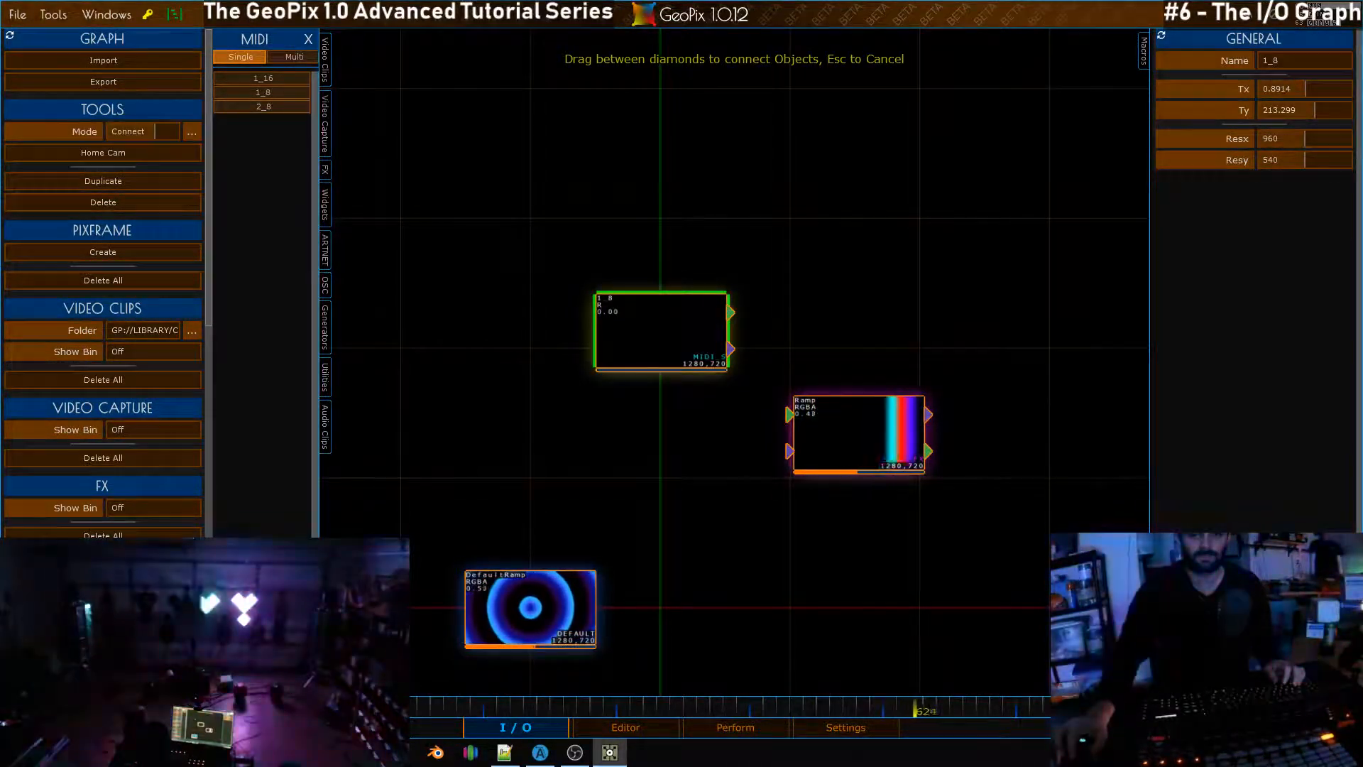
pyautogui.scroll(2, 734, 363)
pyautogui.moveTo(734, 363); pyautogui.dragTo(681, 316)
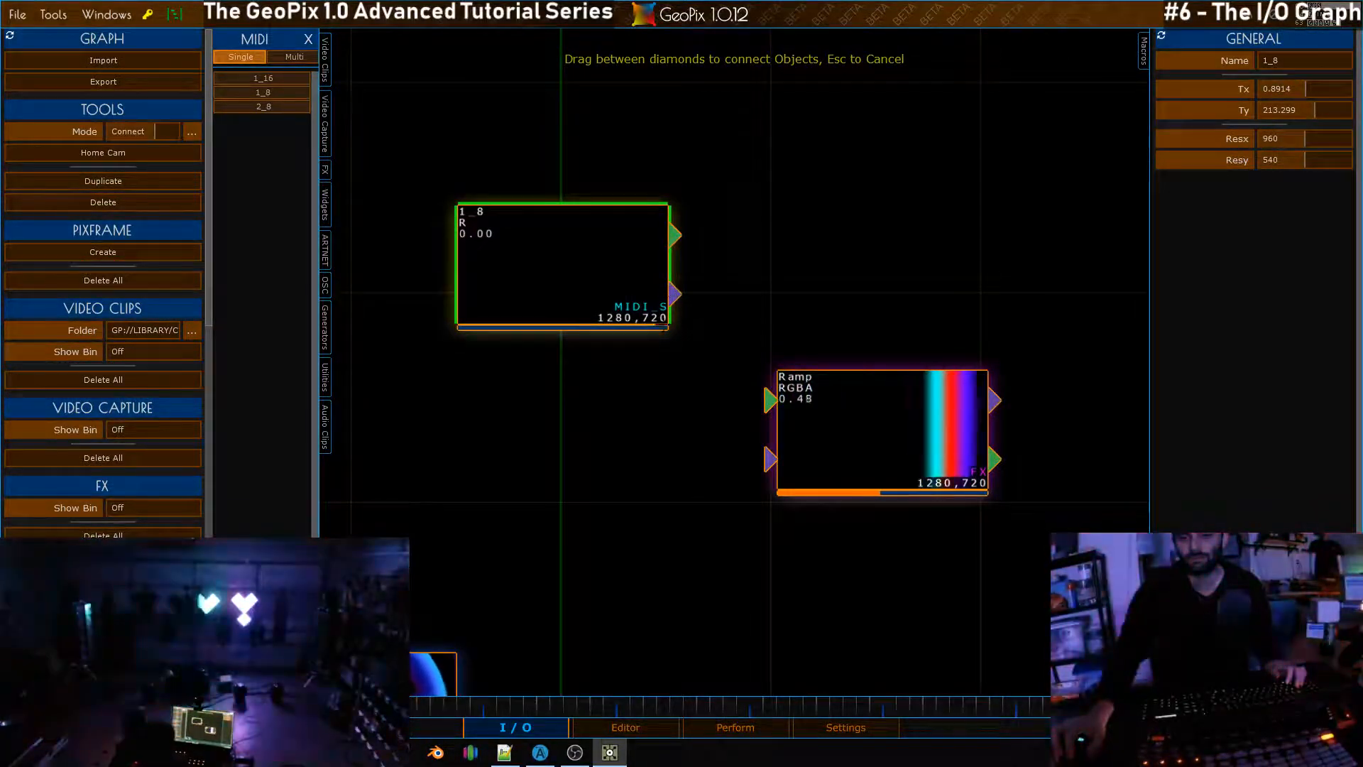
pyautogui.scroll(-2, 735, 362)
pyautogui.scroll(3, 734, 362)
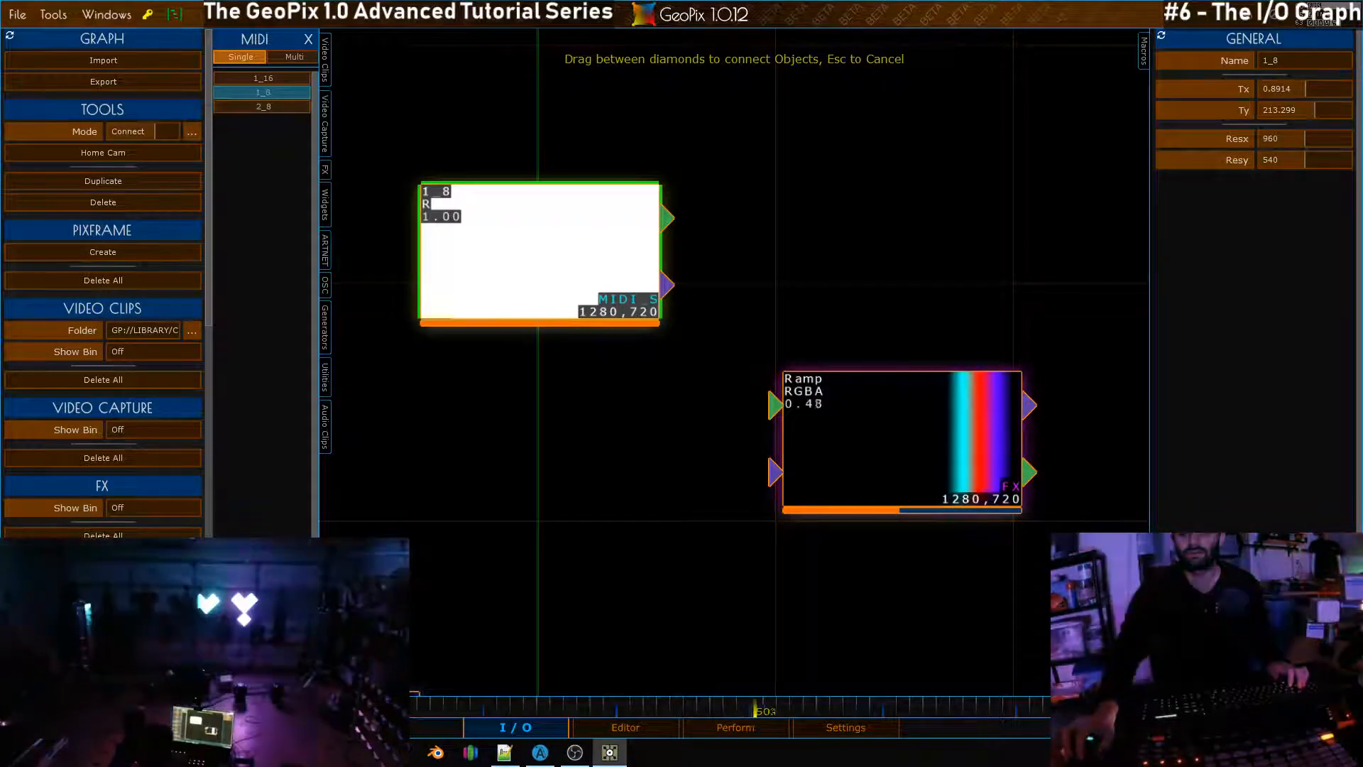
# Select the Ramp node and connect the 1_8 node's green output to Ramp's green input in Connect mode
pyautogui.press('Escape')
pyautogui.click(919, 395)
pyautogui.moveTo(808, 177); pyautogui.dragTo(809, 164)
pyautogui.press('c')
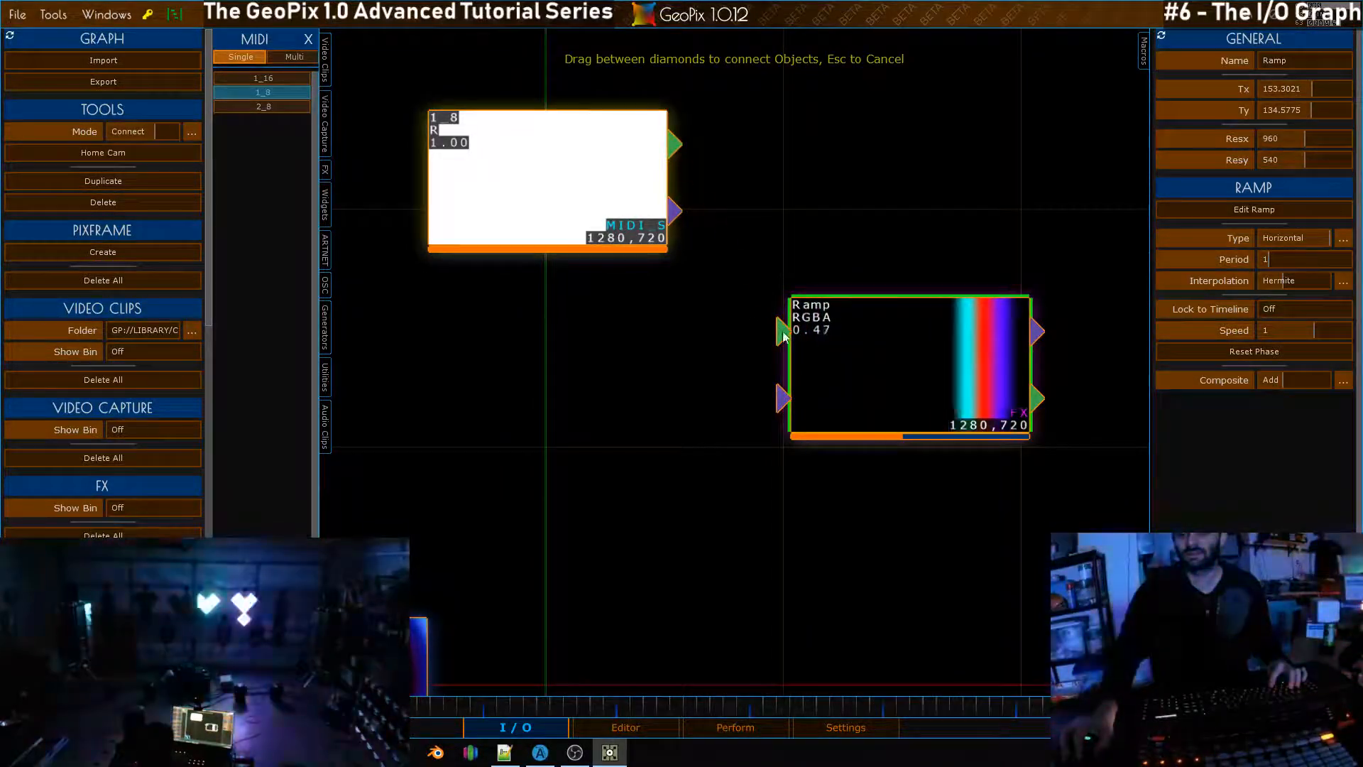
pyautogui.moveTo(774, 330); pyautogui.dragTo(781, 331)
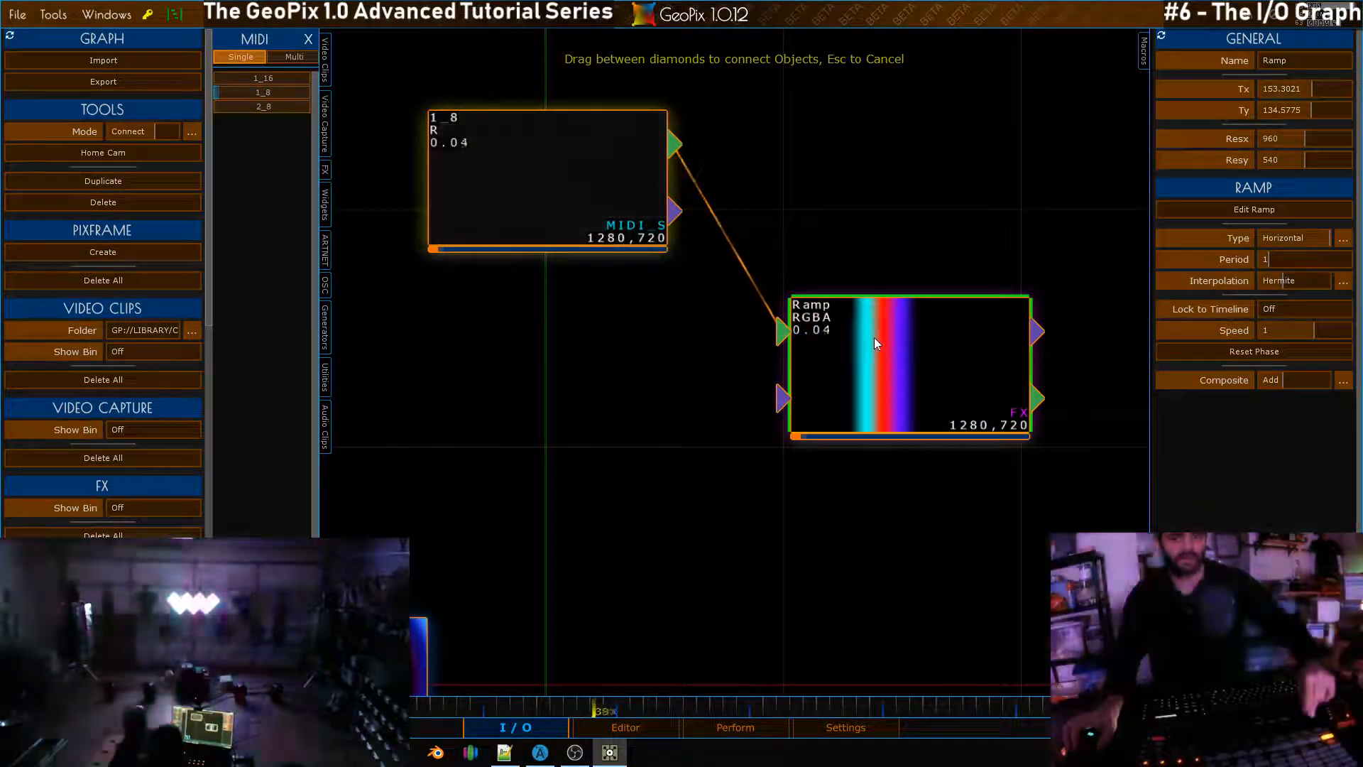
# Change the Ramp node's type to Circular and adjust its period to about 3.21
pyautogui.click(1329, 246)
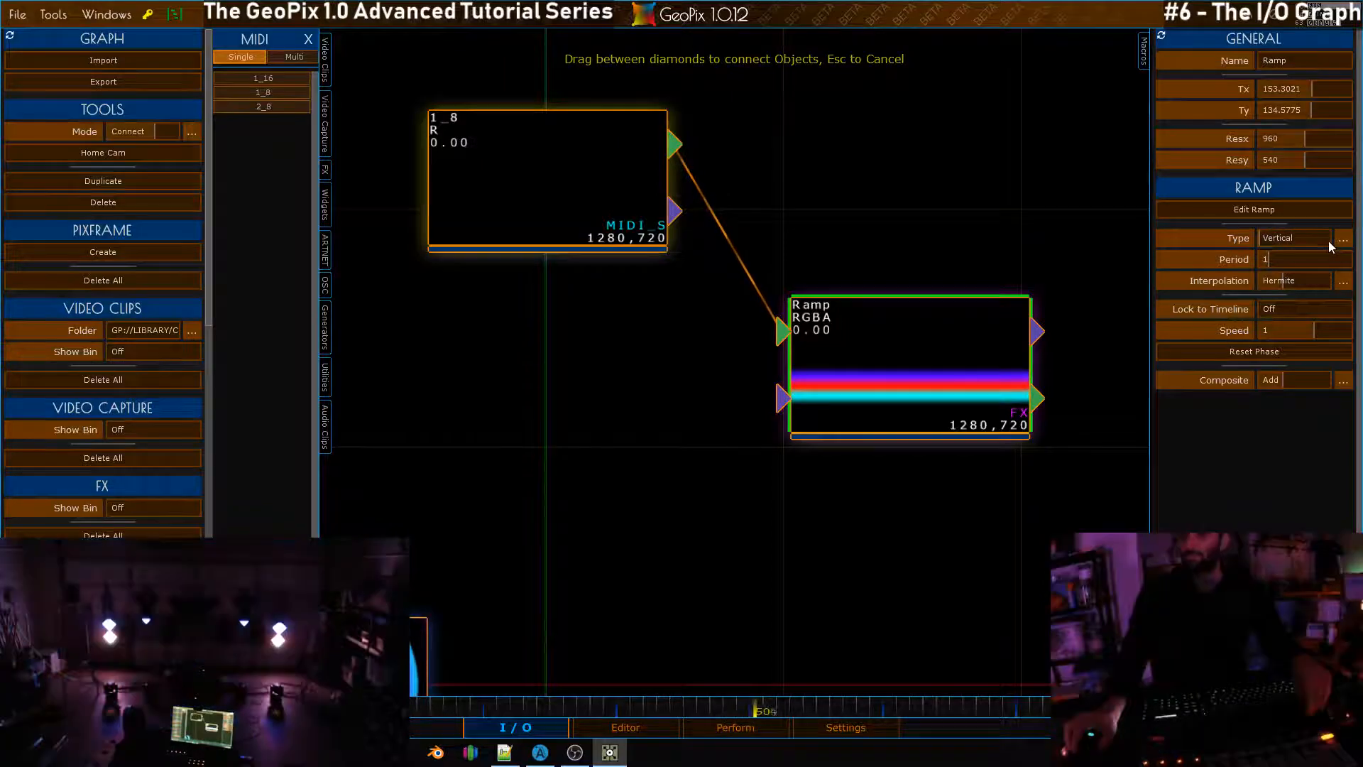
pyautogui.click(1323, 242)
pyautogui.click(1323, 242)
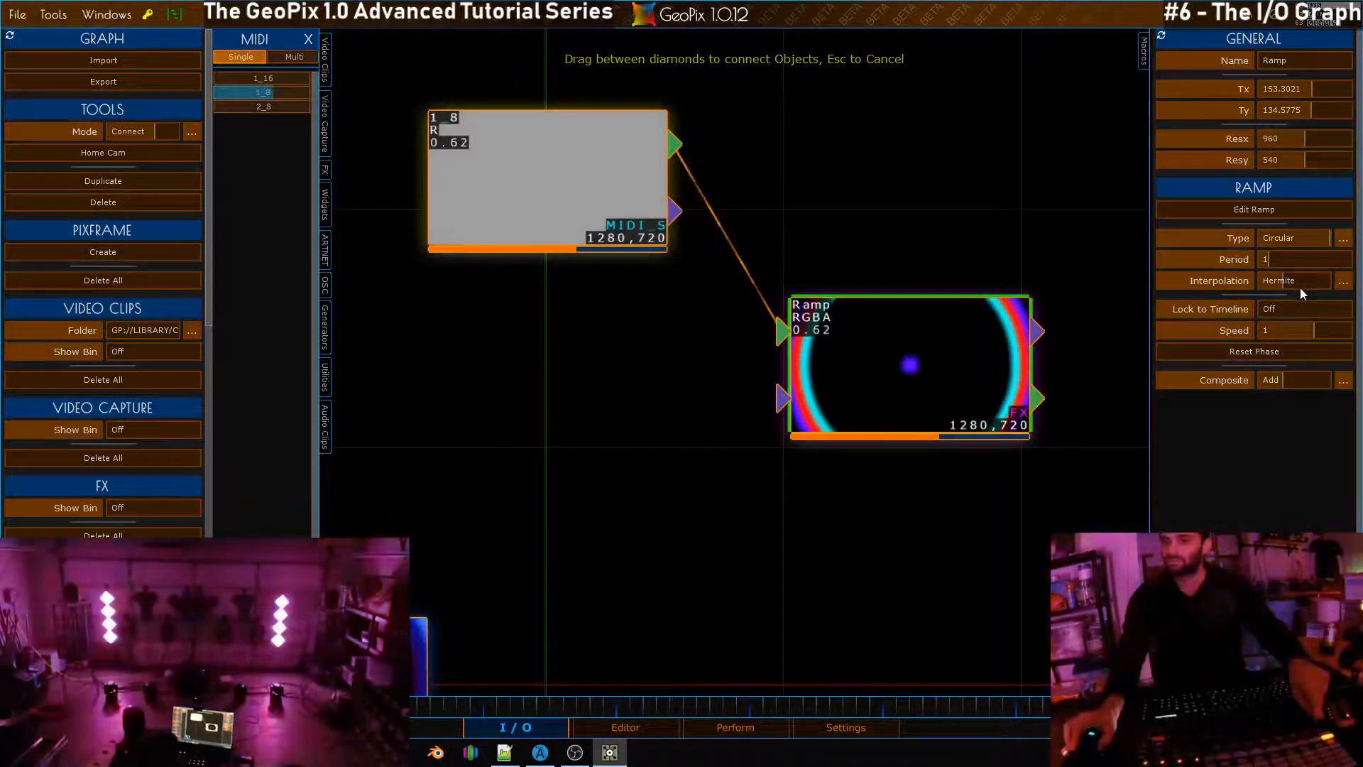
pyautogui.moveTo(1262, 259); pyautogui.dragTo(1301, 267)
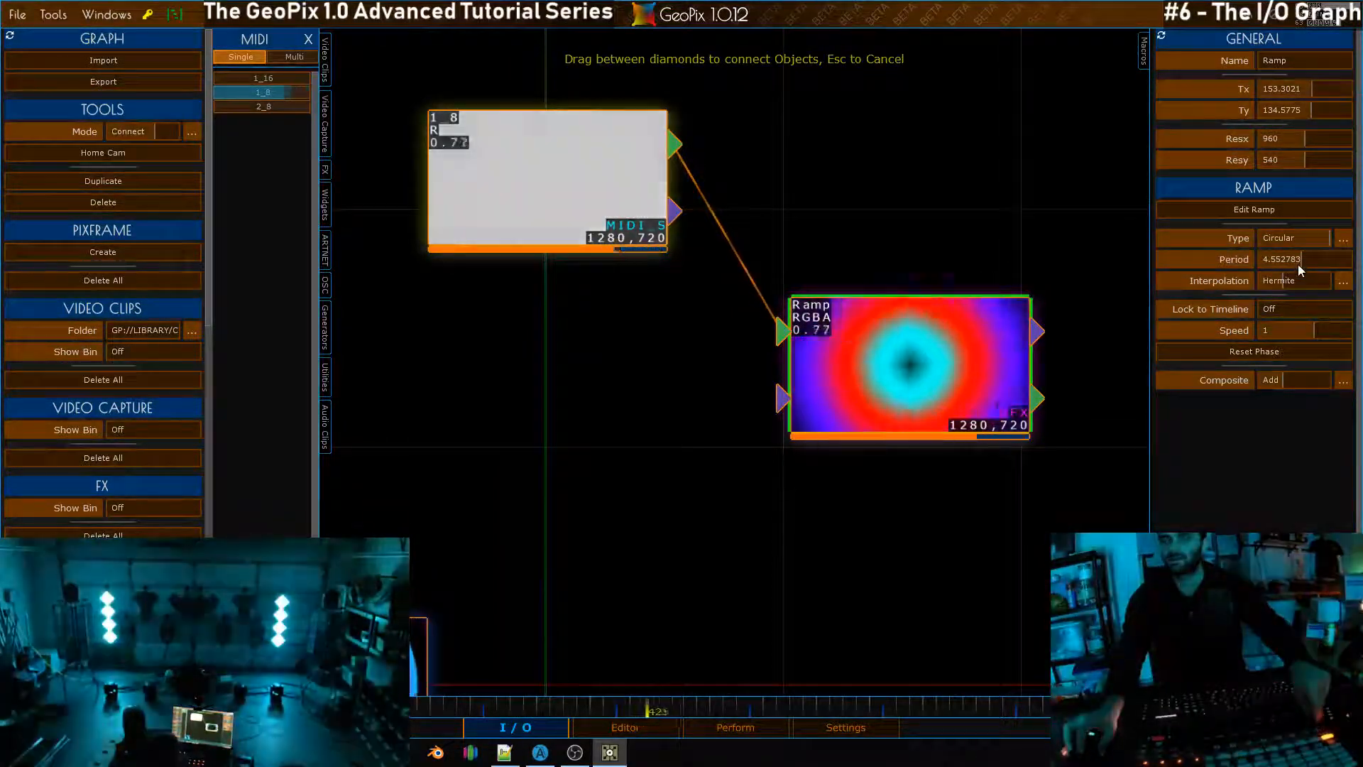
pyautogui.moveTo(1299, 262); pyautogui.dragTo(1345, 264)
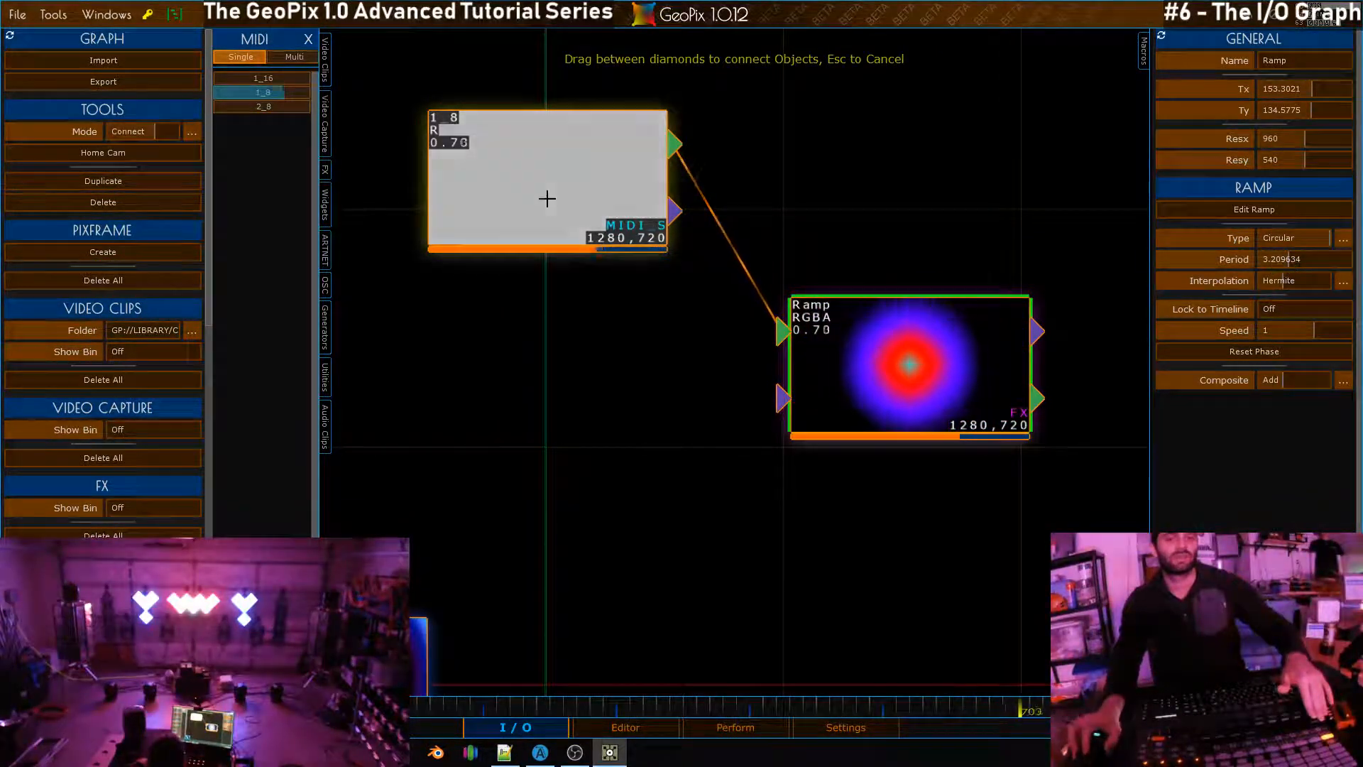
# Cut the connection between the 1_8 and Ramp nodes and reset the Ramp's period to 1
pyautogui.moveTo(734, 362); pyautogui.dragTo(714, 435)
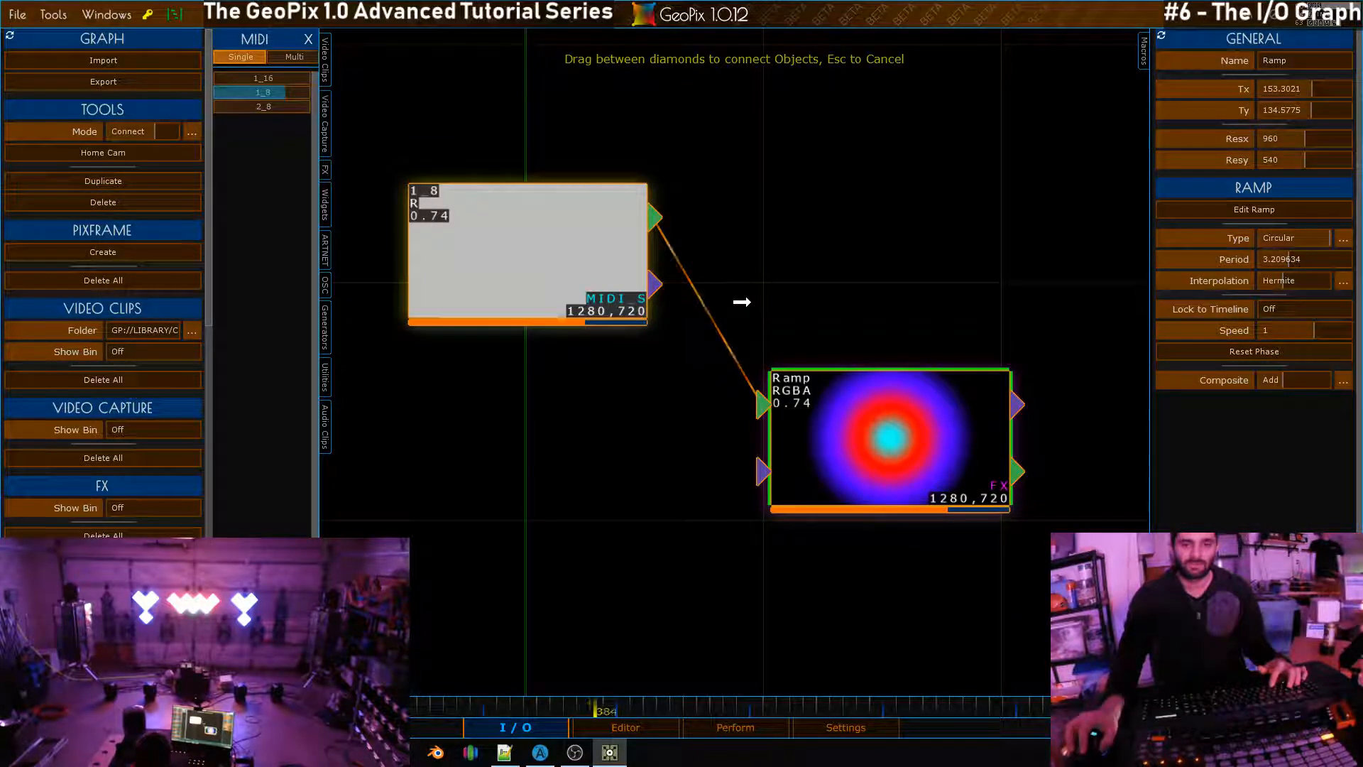
pyautogui.moveTo(742, 302); pyautogui.dragTo(751, 301)
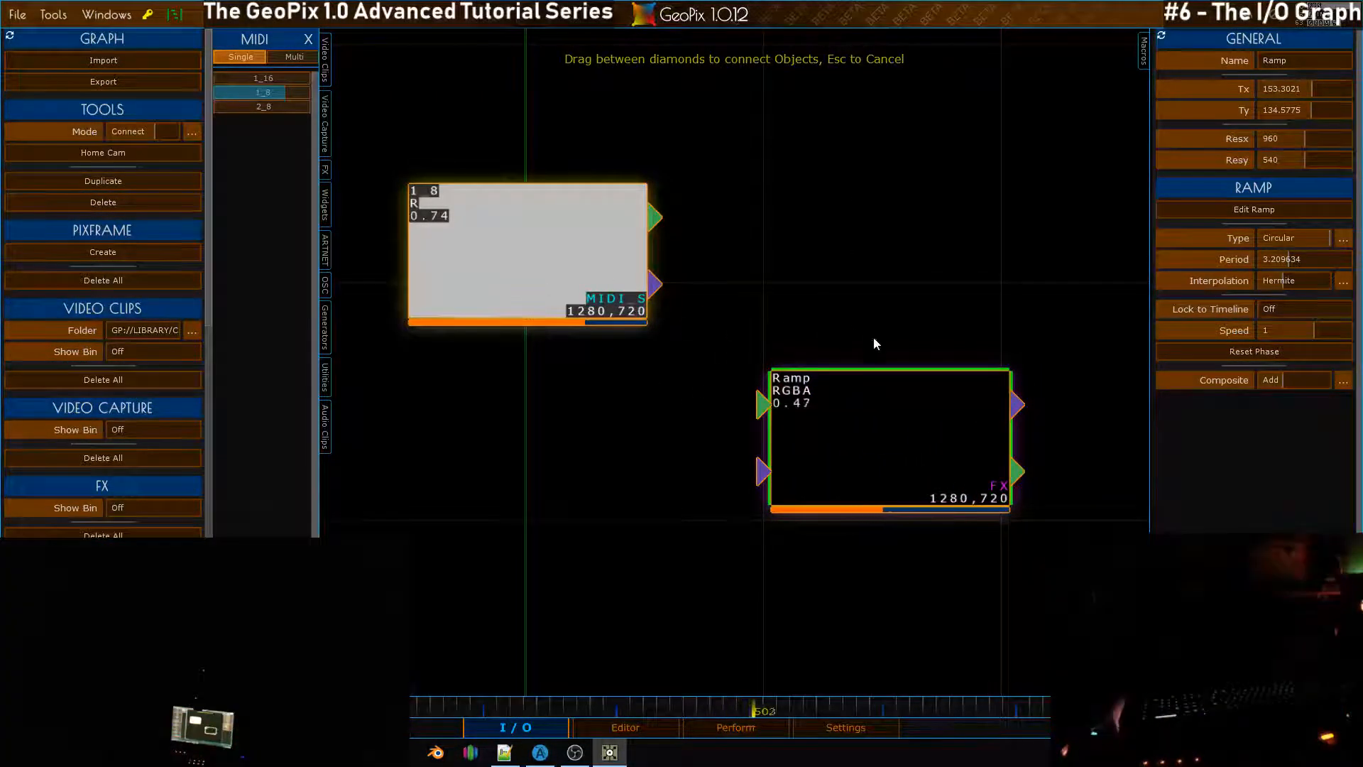
pyautogui.moveTo(1100, 328); pyautogui.dragTo(1009, 298)
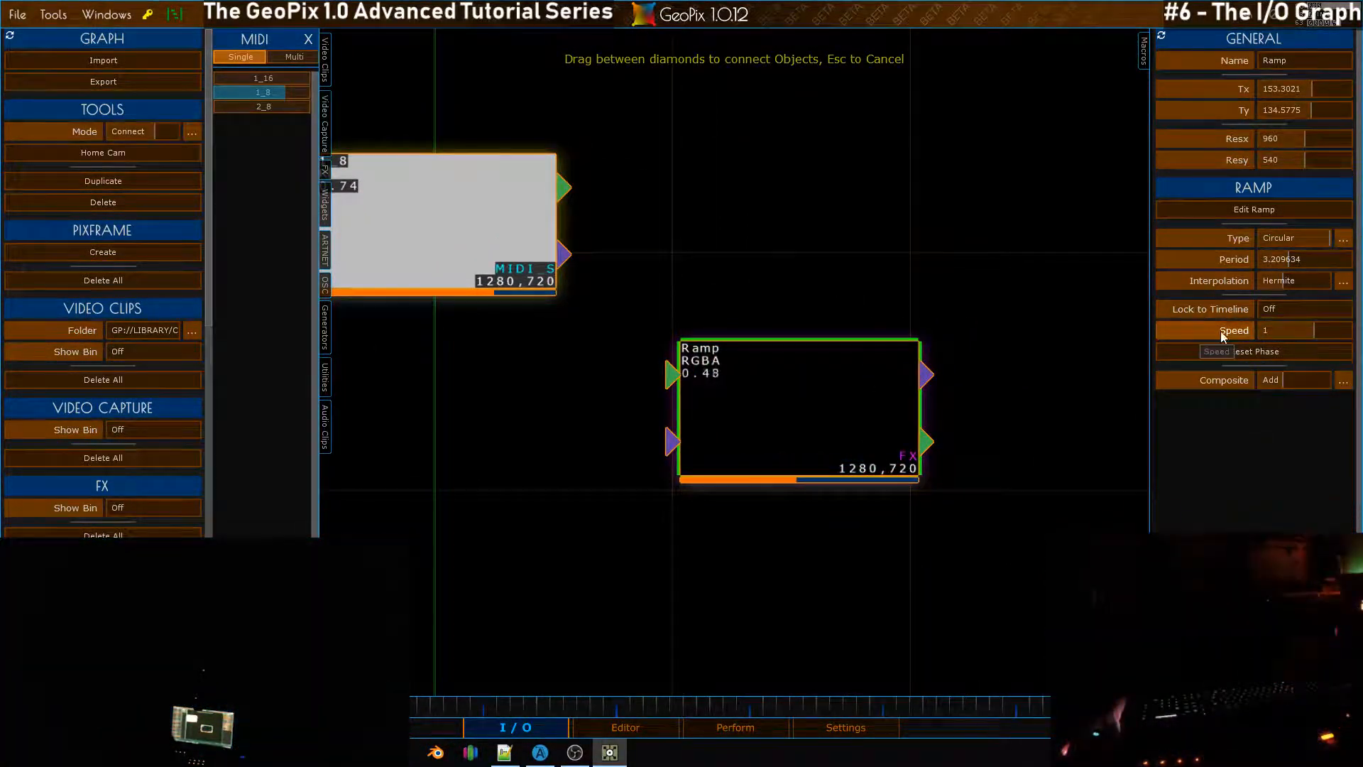
pyautogui.click(1235, 258)
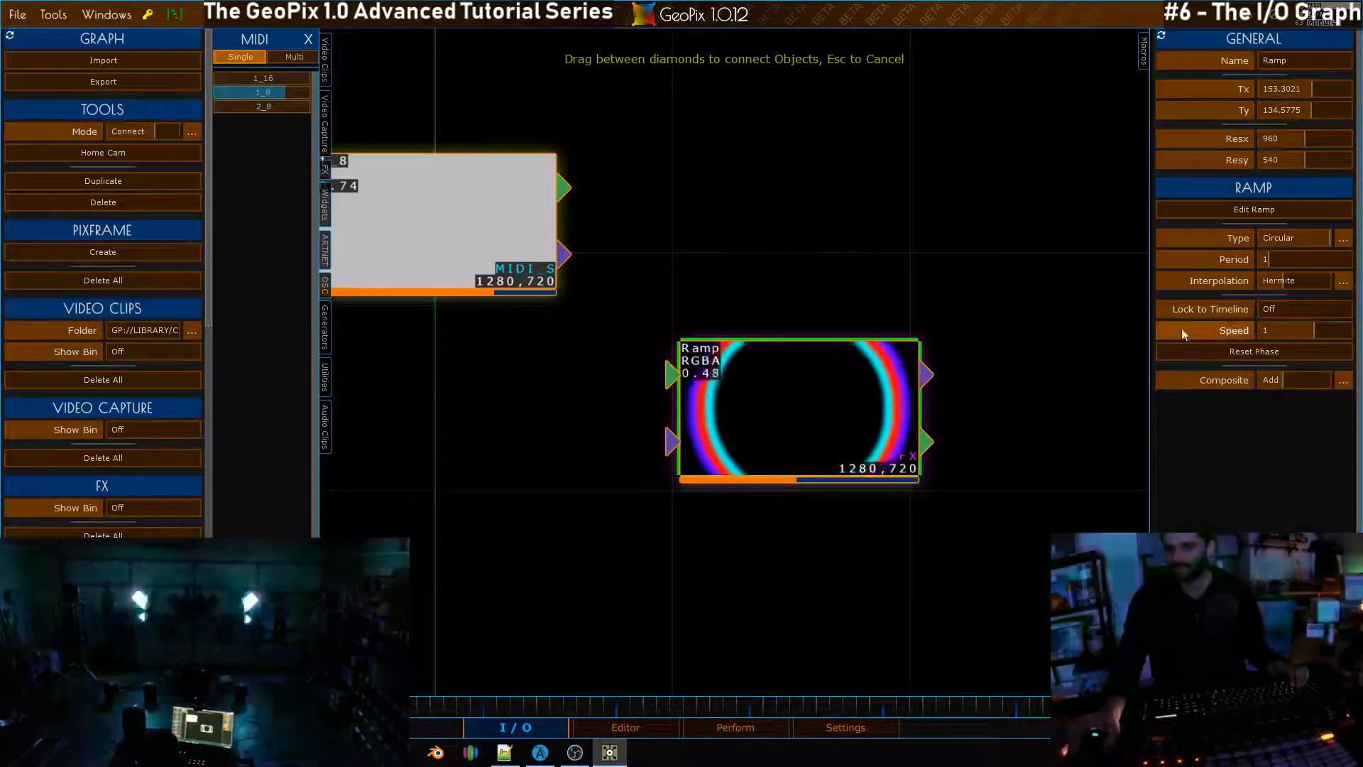
pyautogui.moveTo(1129, 284); pyautogui.dragTo(1121, 254)
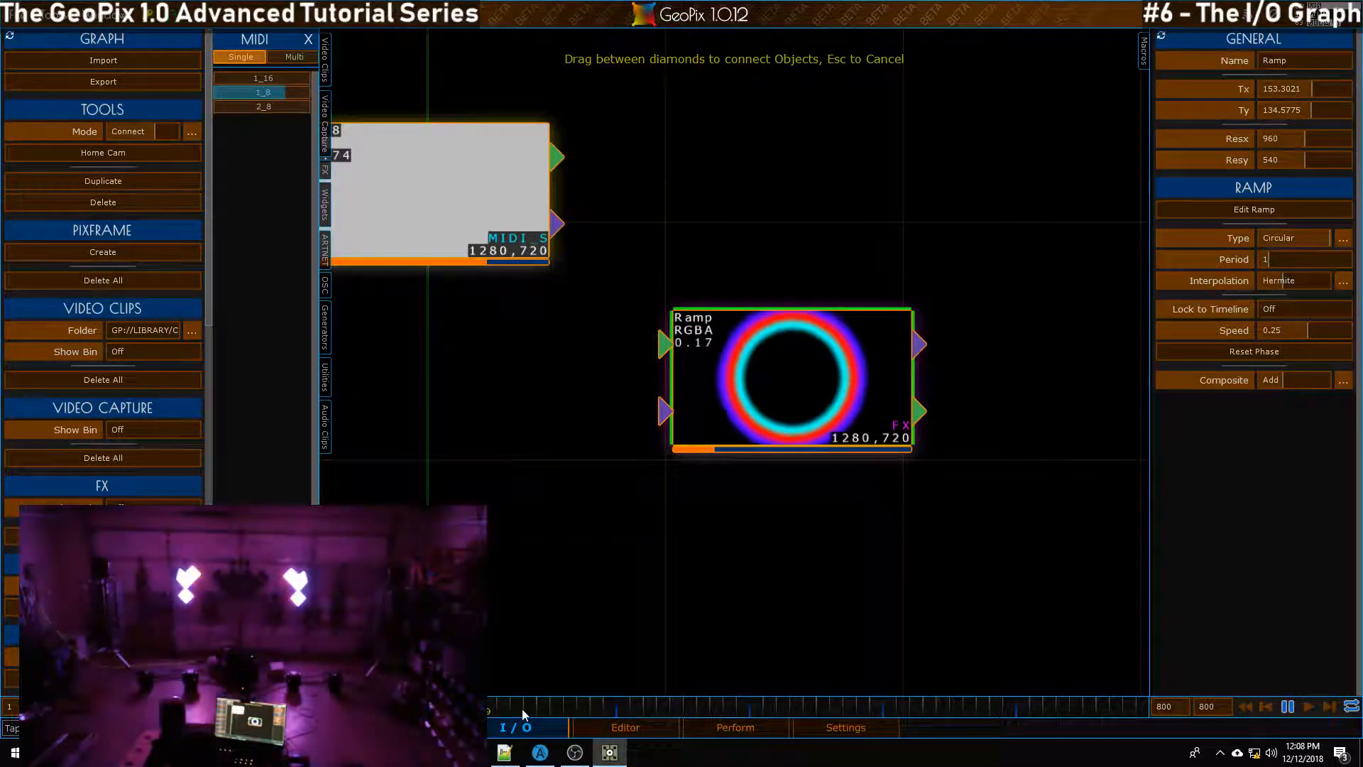
# Turn the Ramp node's Lock to Timeline option on to try it, and turn it off again
pyautogui.click(1277, 311)
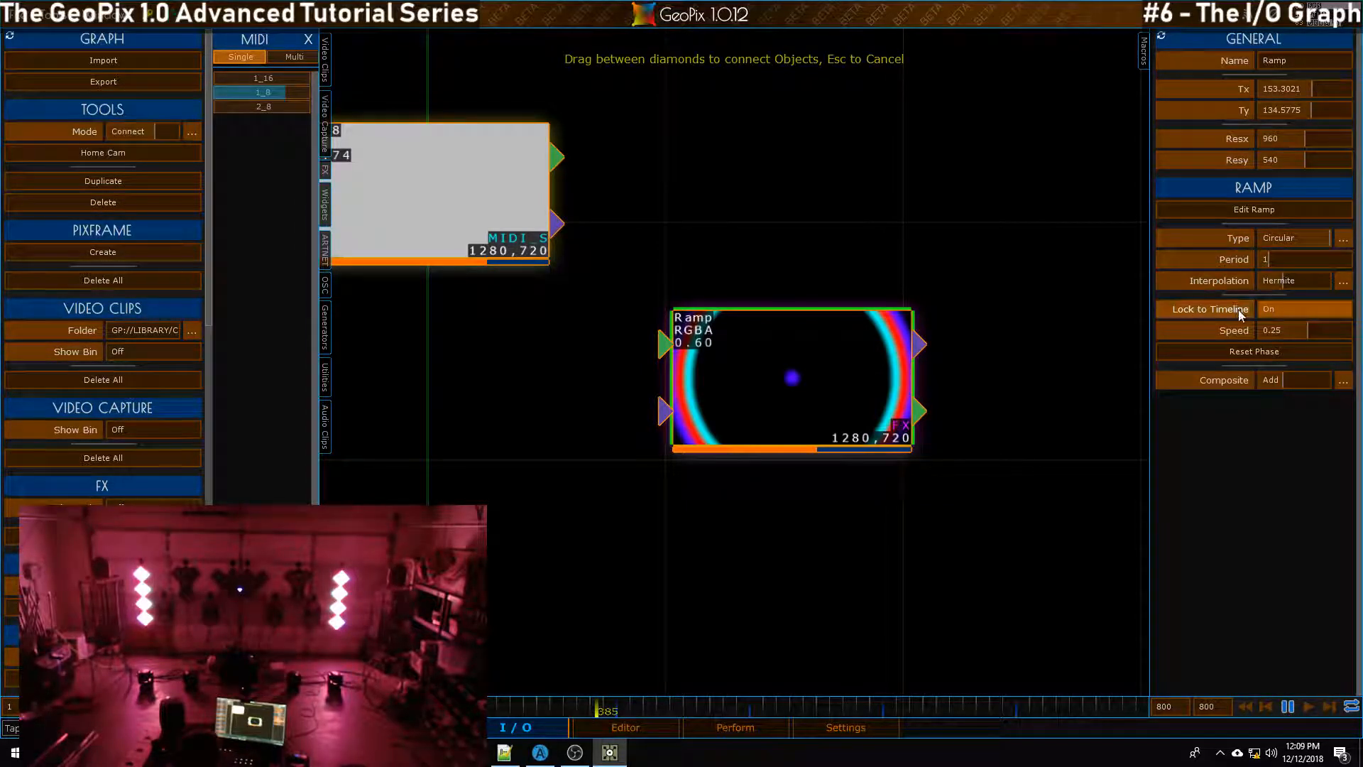
pyautogui.click(1310, 310)
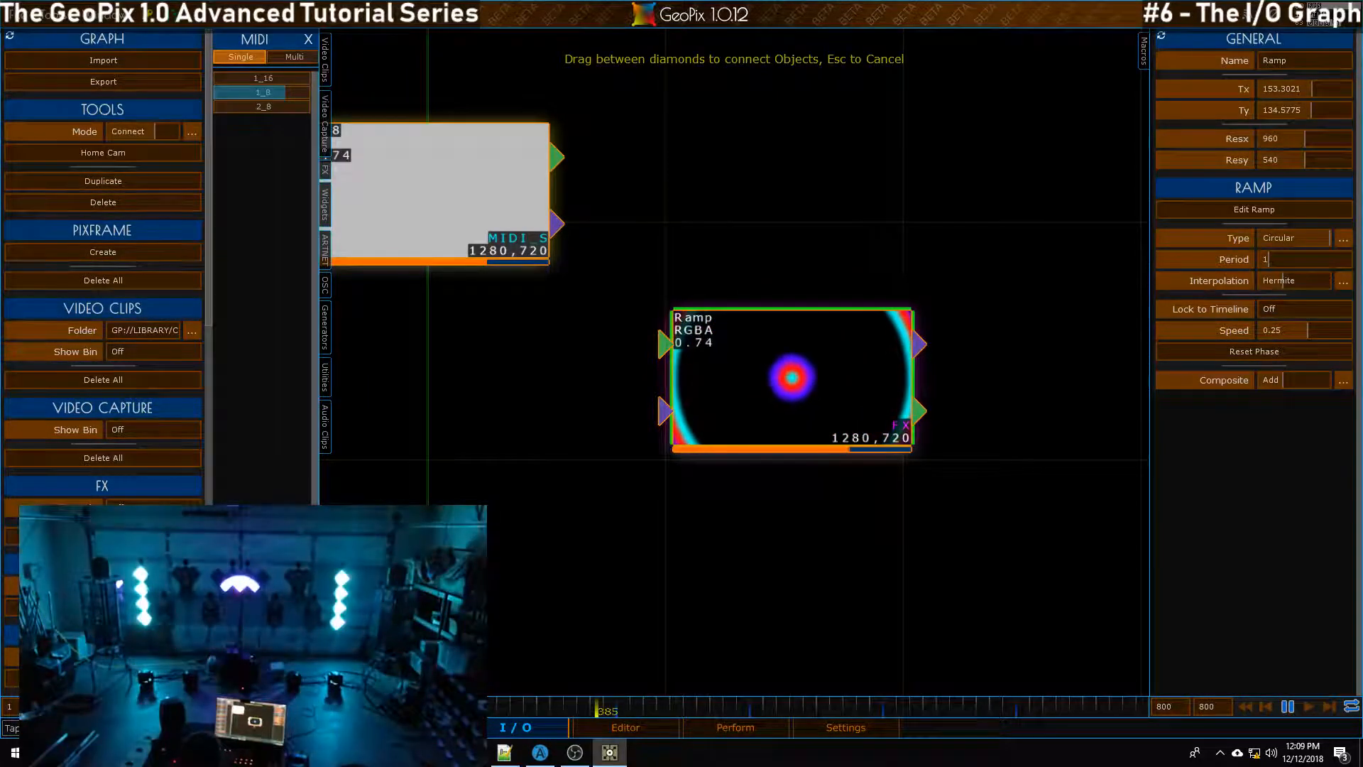
pyautogui.moveTo(735, 363); pyautogui.dragTo(711, 319)
pyautogui.scroll(1, 735, 363)
pyautogui.scroll(-8, 735, 363)
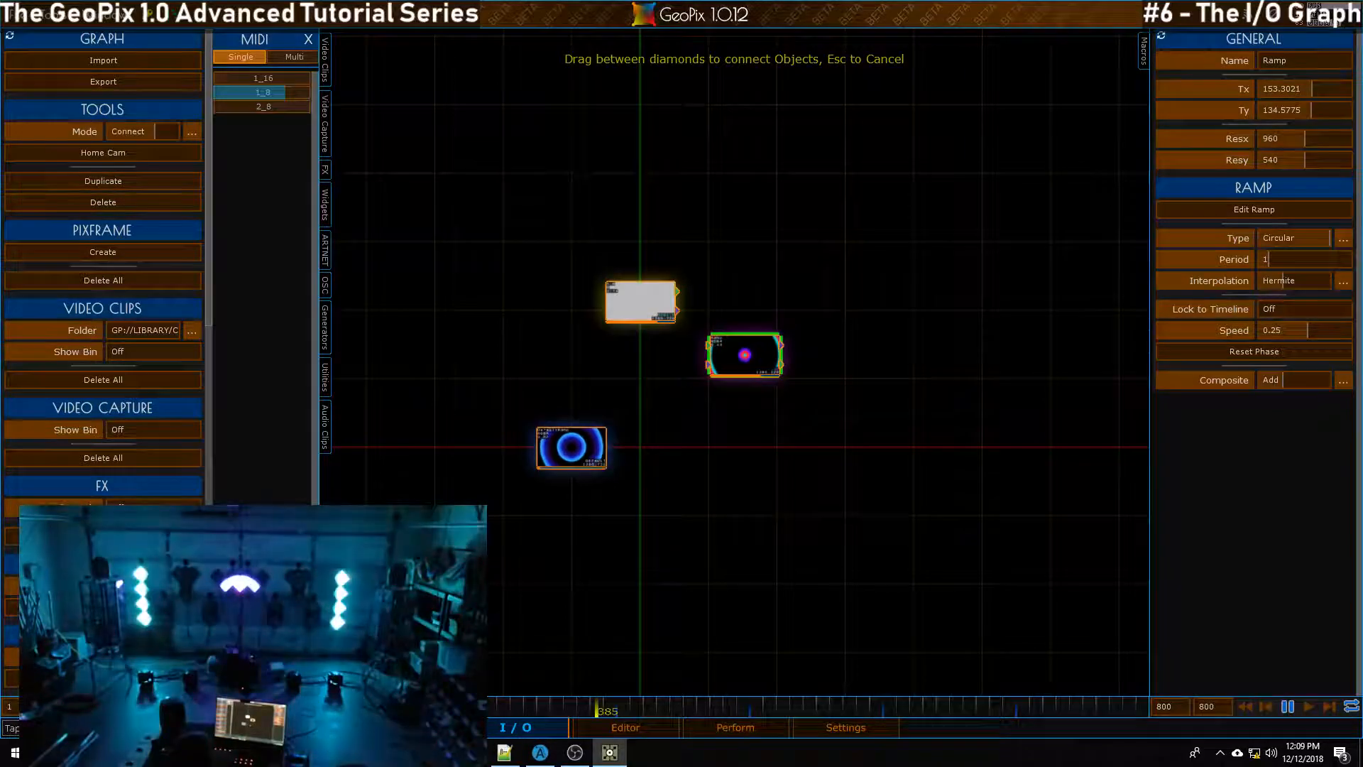
pyautogui.scroll(5, 719, 355)
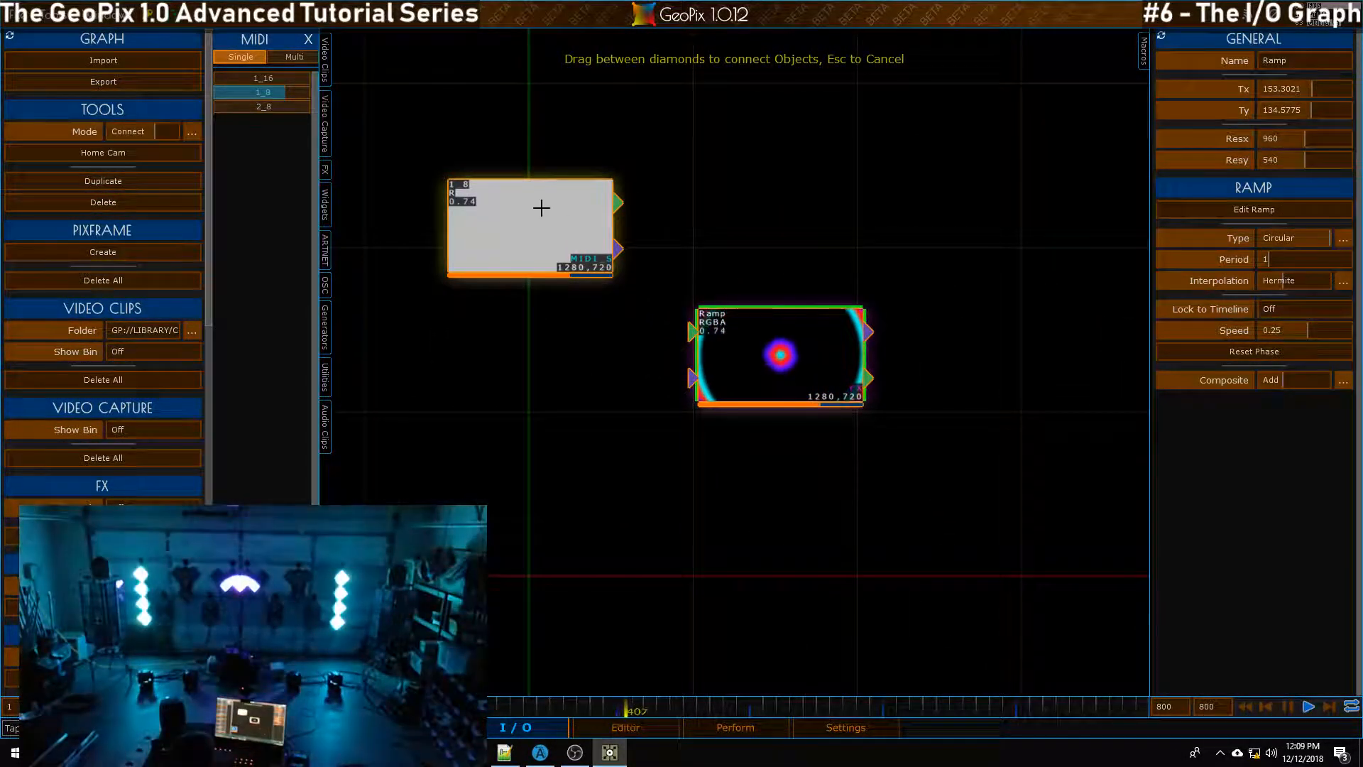
pyautogui.scroll(-4, 795, 373)
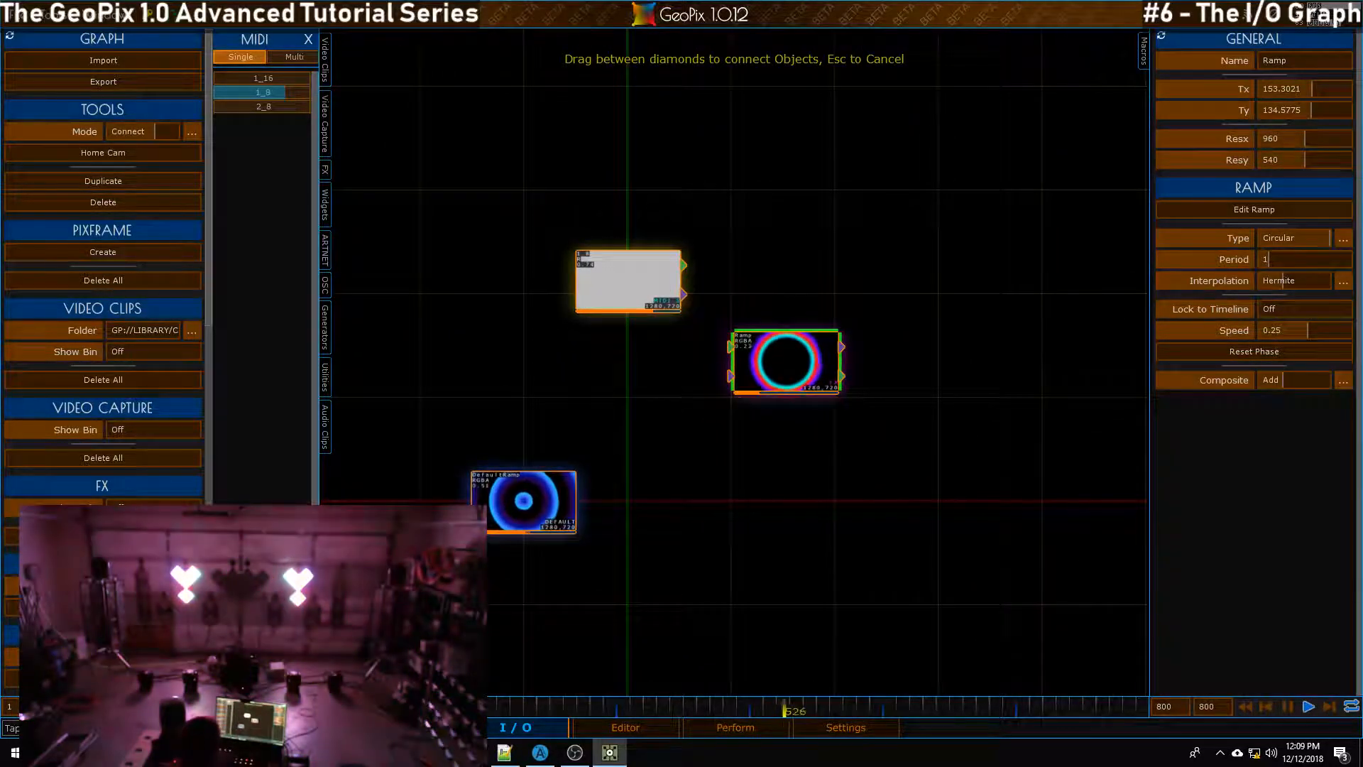
pyautogui.scroll(3, 727, 369)
pyautogui.moveTo(614, 261); pyautogui.dragTo(582, 279)
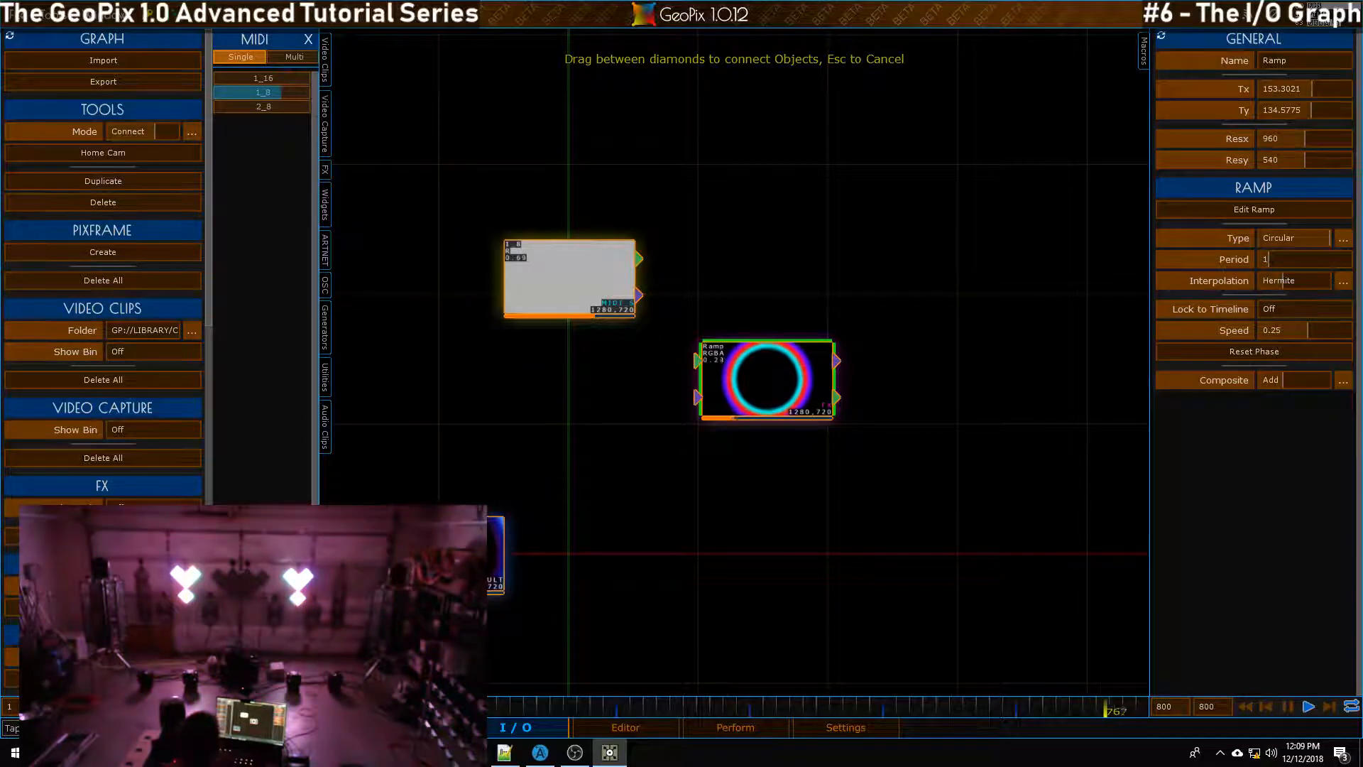
# Hide the MIDI bin and show the FX bin beside the graph
pyautogui.click(310, 39)
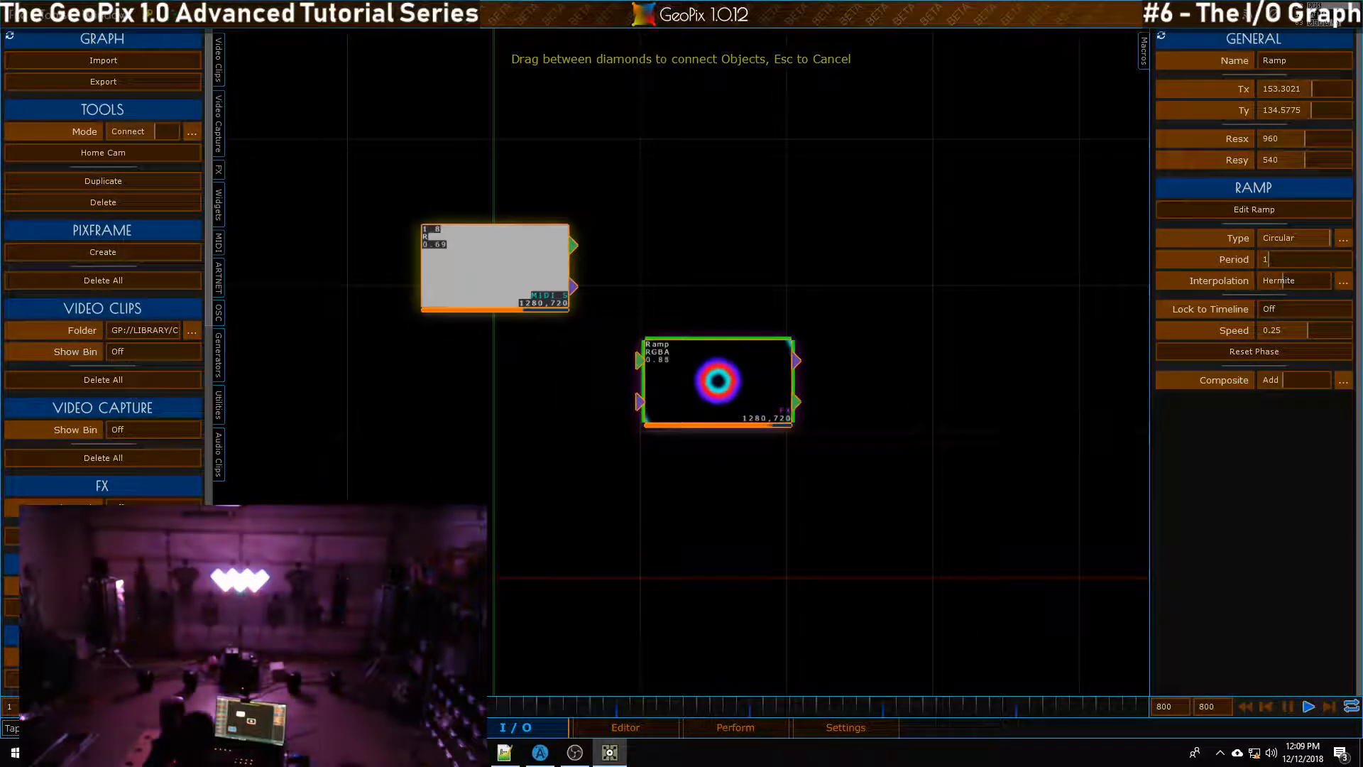
pyautogui.click(219, 172)
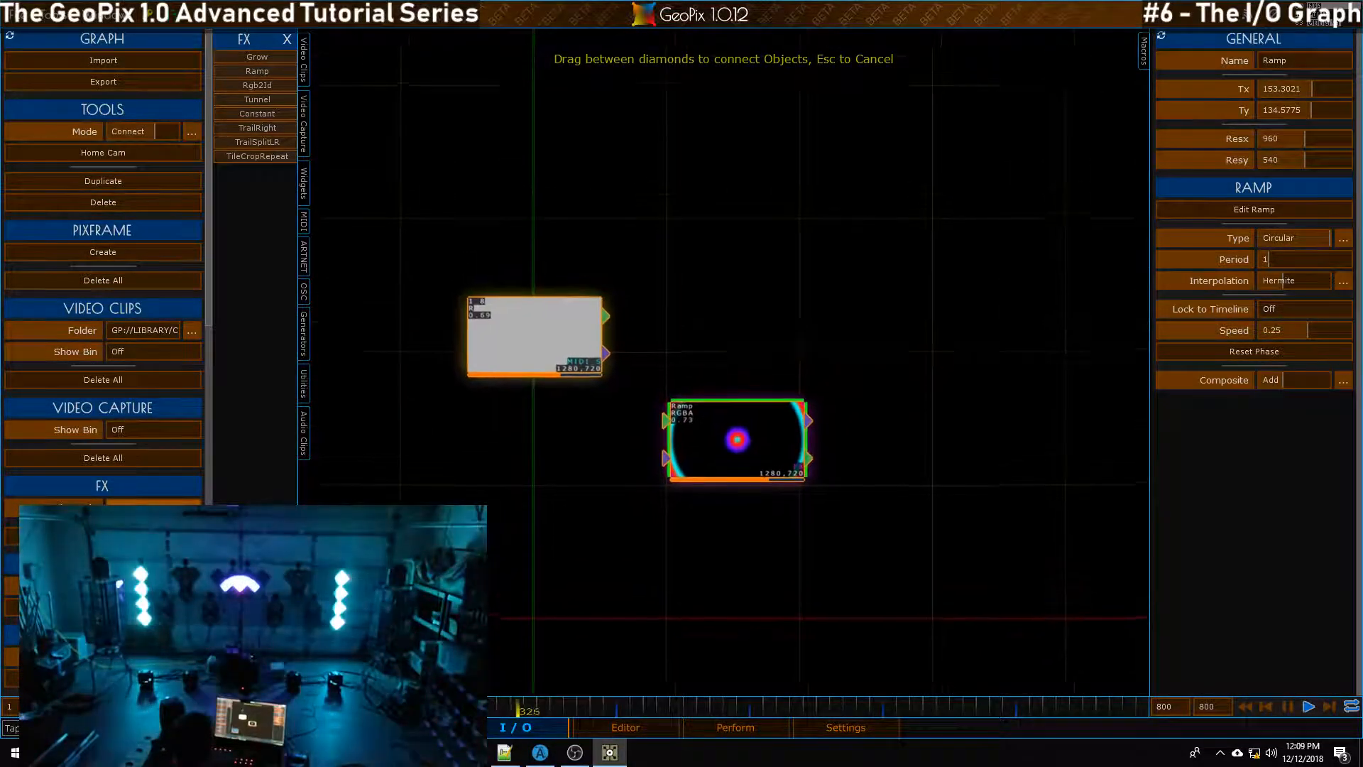
# Add a Grow effect node above the Ramp node and connect the 1_8 node's output to its upper input
pyautogui.click(249, 57)
pyautogui.click(747, 361)
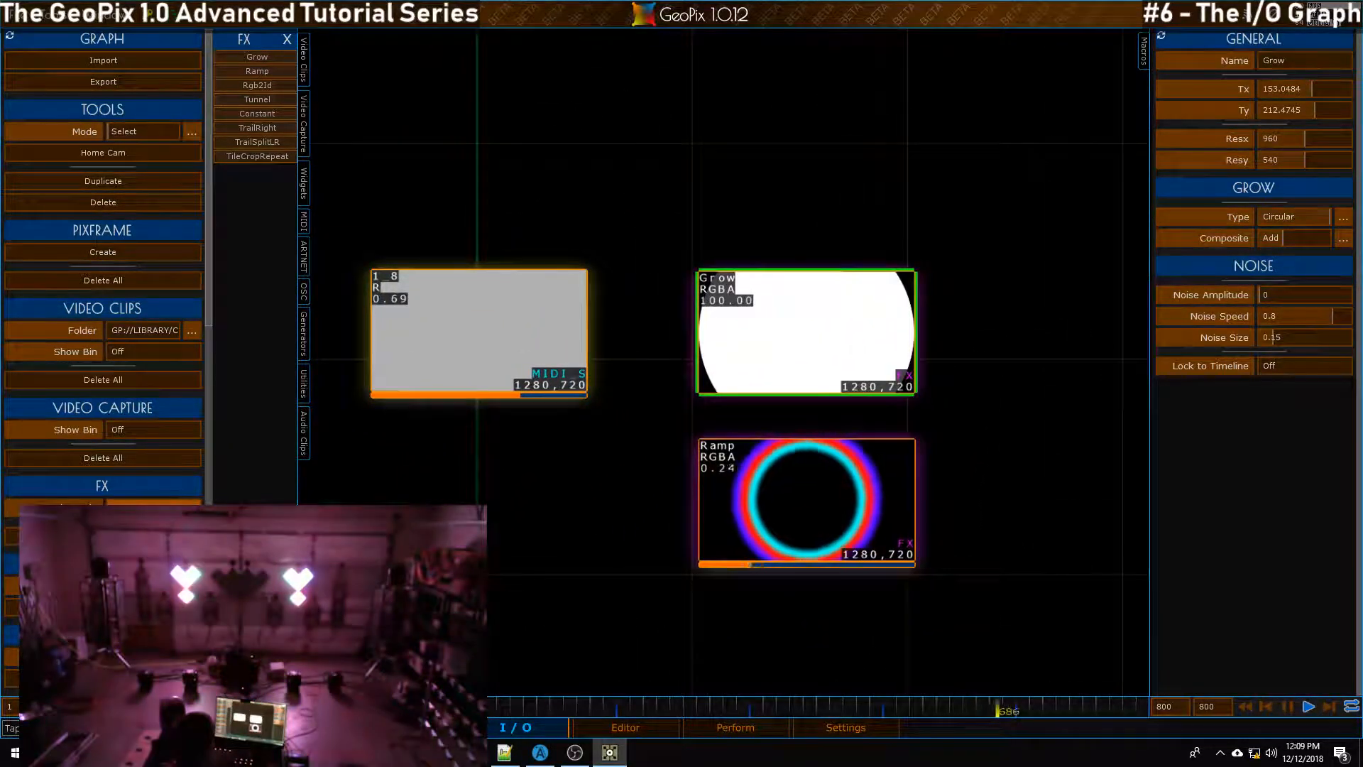
pyautogui.press('c')
pyautogui.moveTo(595, 300); pyautogui.dragTo(690, 301)
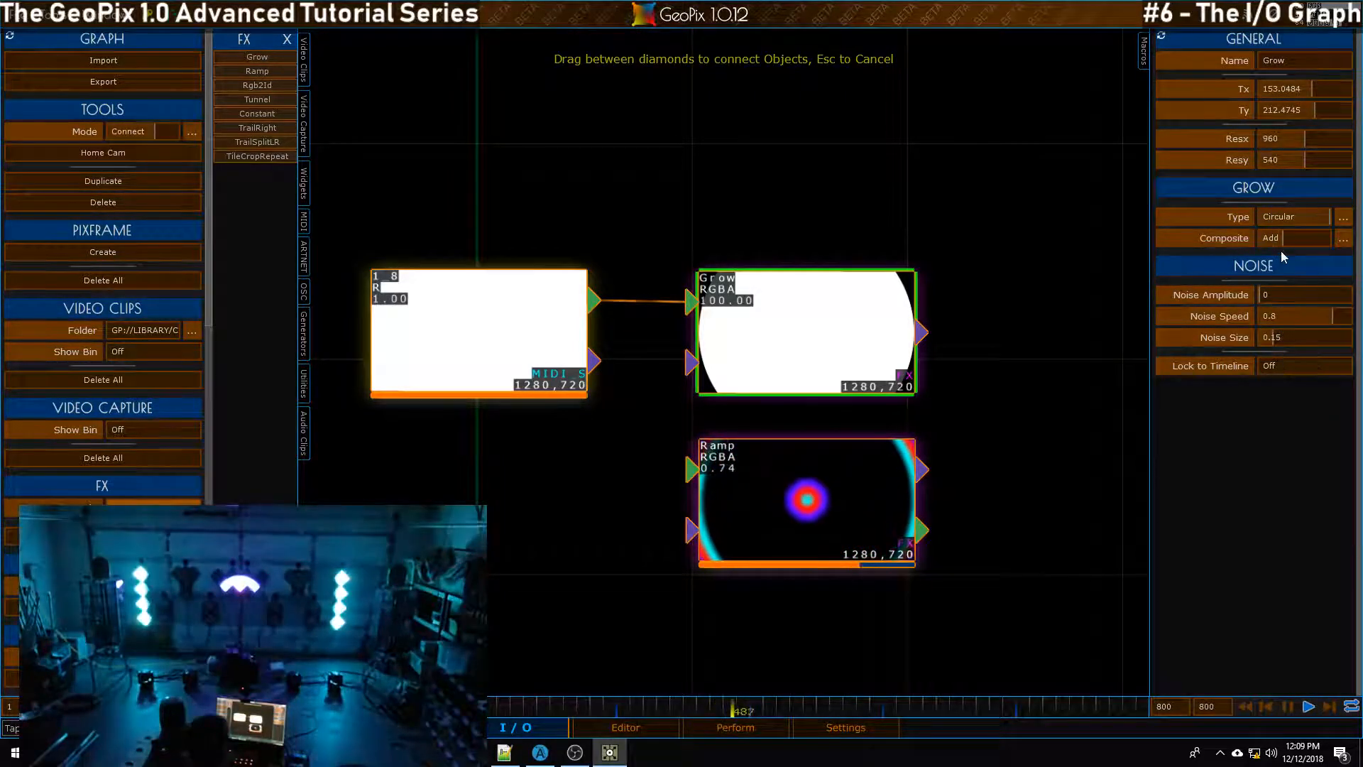
# Try the Horizontal and Radial types on the Grow node and return it to Circular
pyautogui.click(1304, 219)
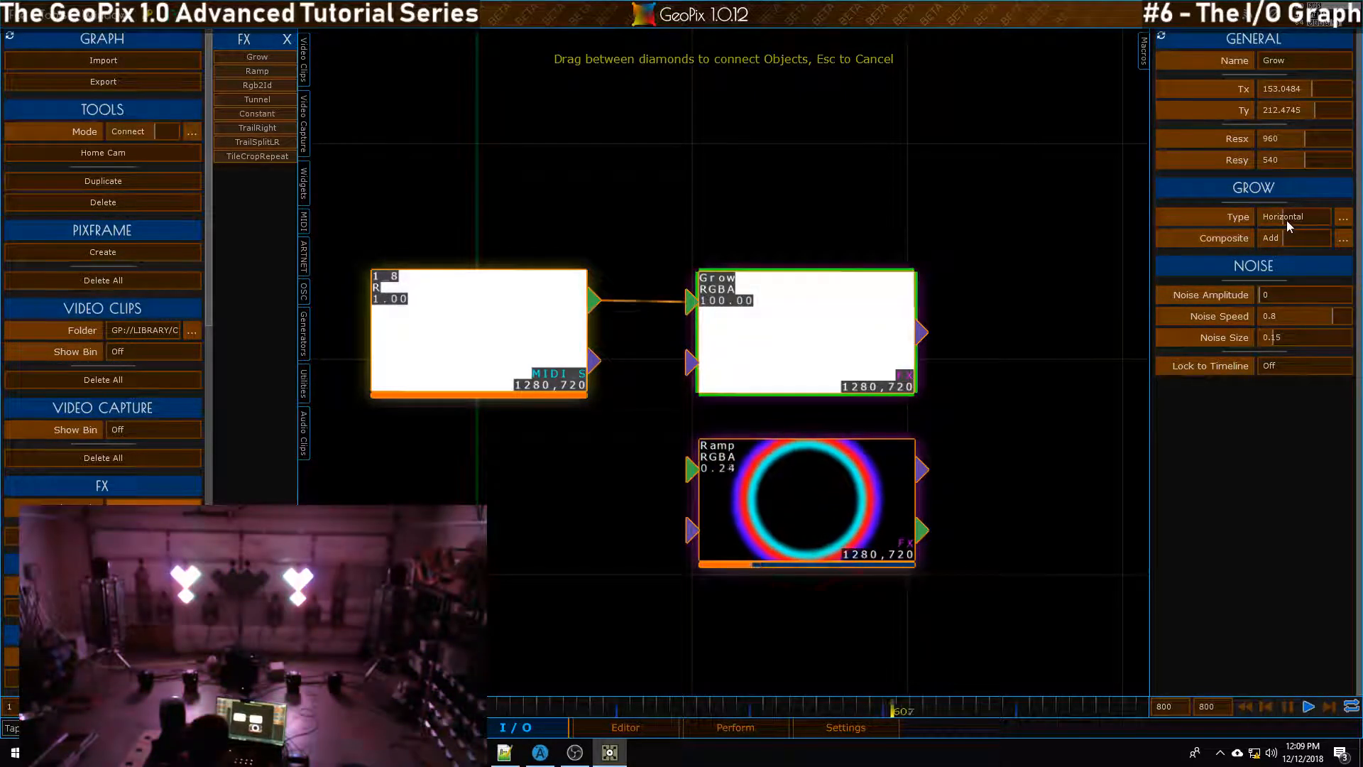
pyautogui.click(1283, 220)
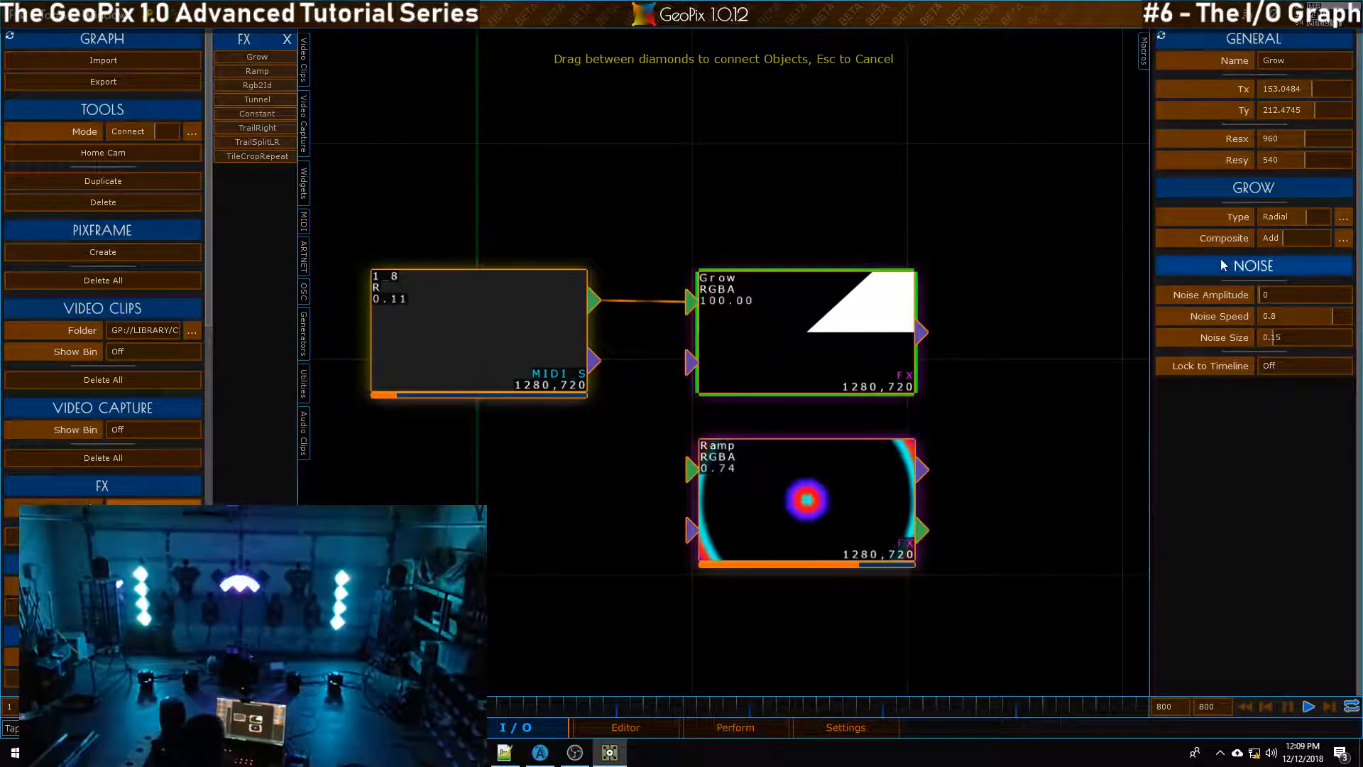
pyautogui.click(1288, 221)
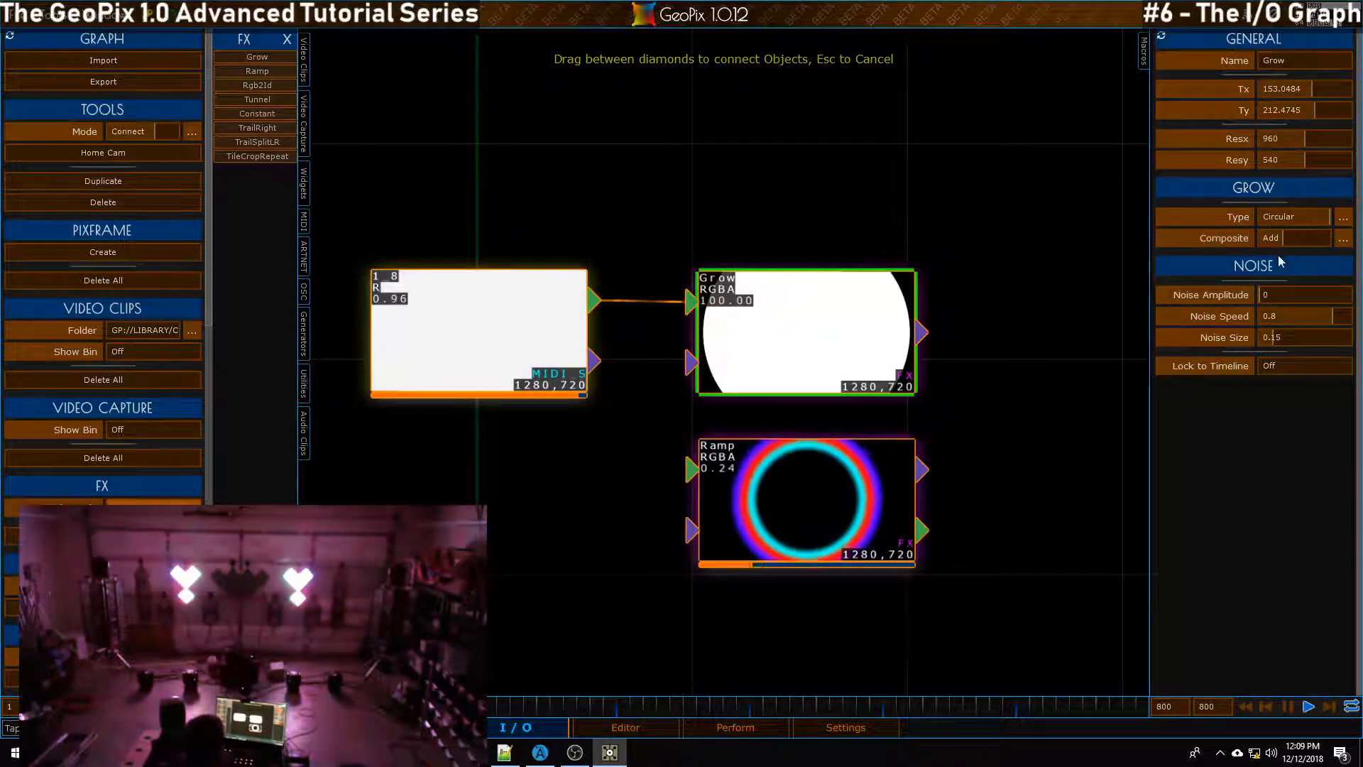
# Set the Grow node's noise amplitude to about 0.84, noise speed to about 0.53 and noise size to about 0.88
pyautogui.moveTo(1265, 295); pyautogui.dragTo(1322, 302)
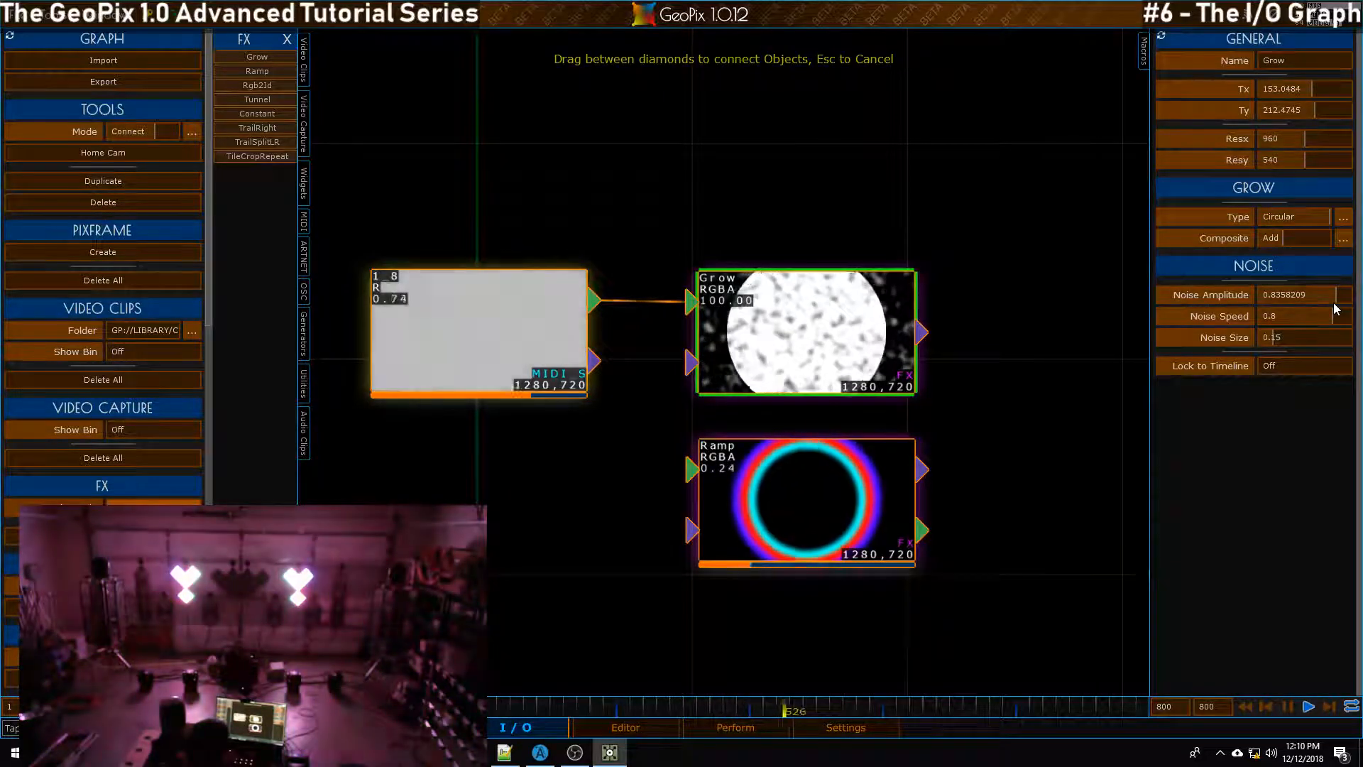
pyautogui.click(1318, 316)
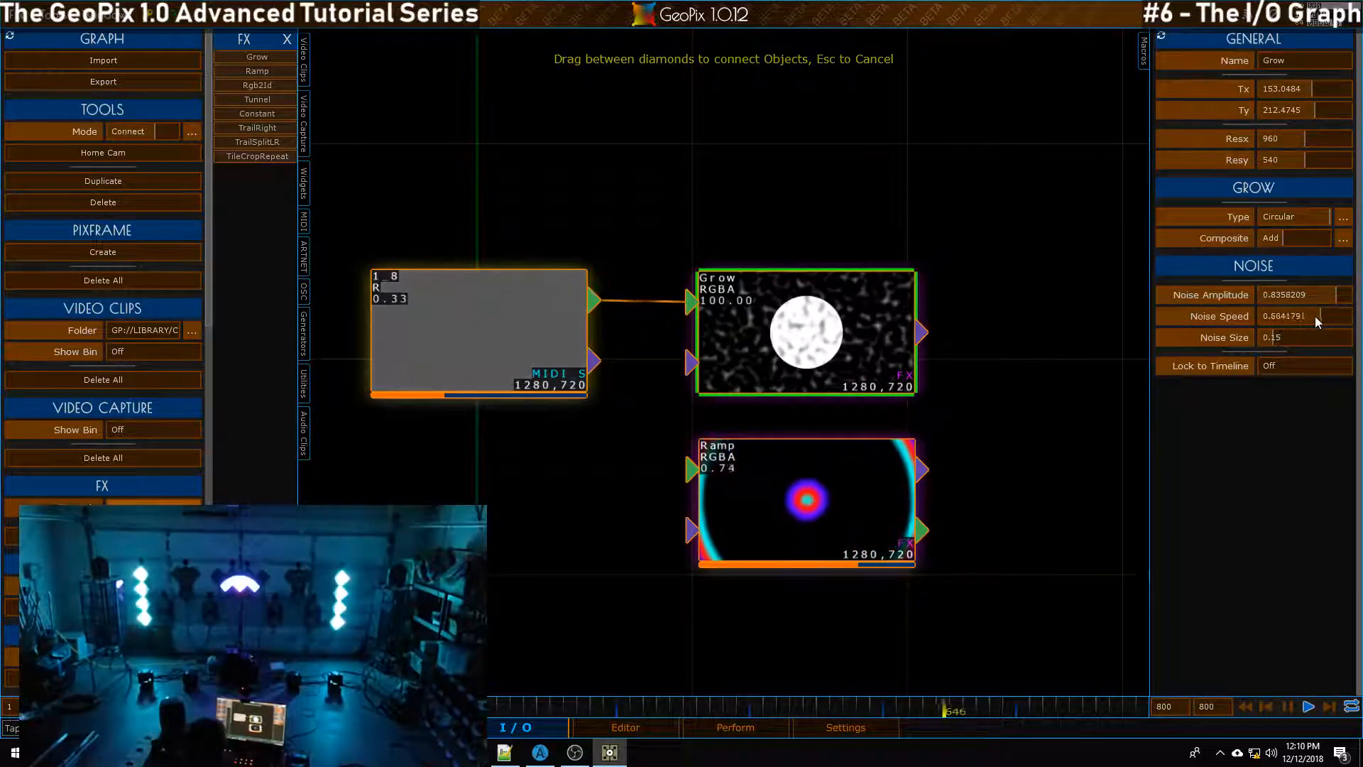
pyautogui.moveTo(1275, 338); pyautogui.dragTo(1330, 348)
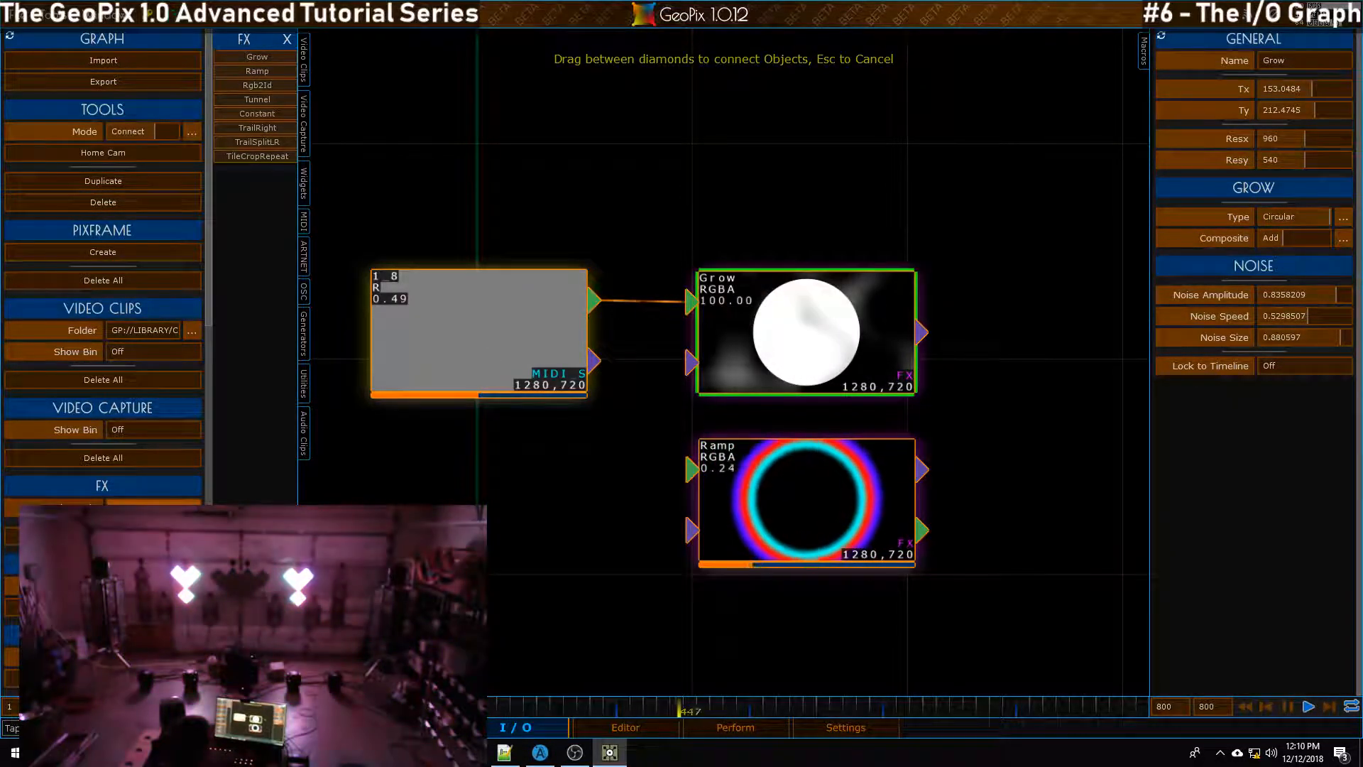
# Replace the Grow node with a Tunnel node in the same spot and connect the 1_8 node's output to it
pyautogui.press('Escape')
pyautogui.press('Delete')
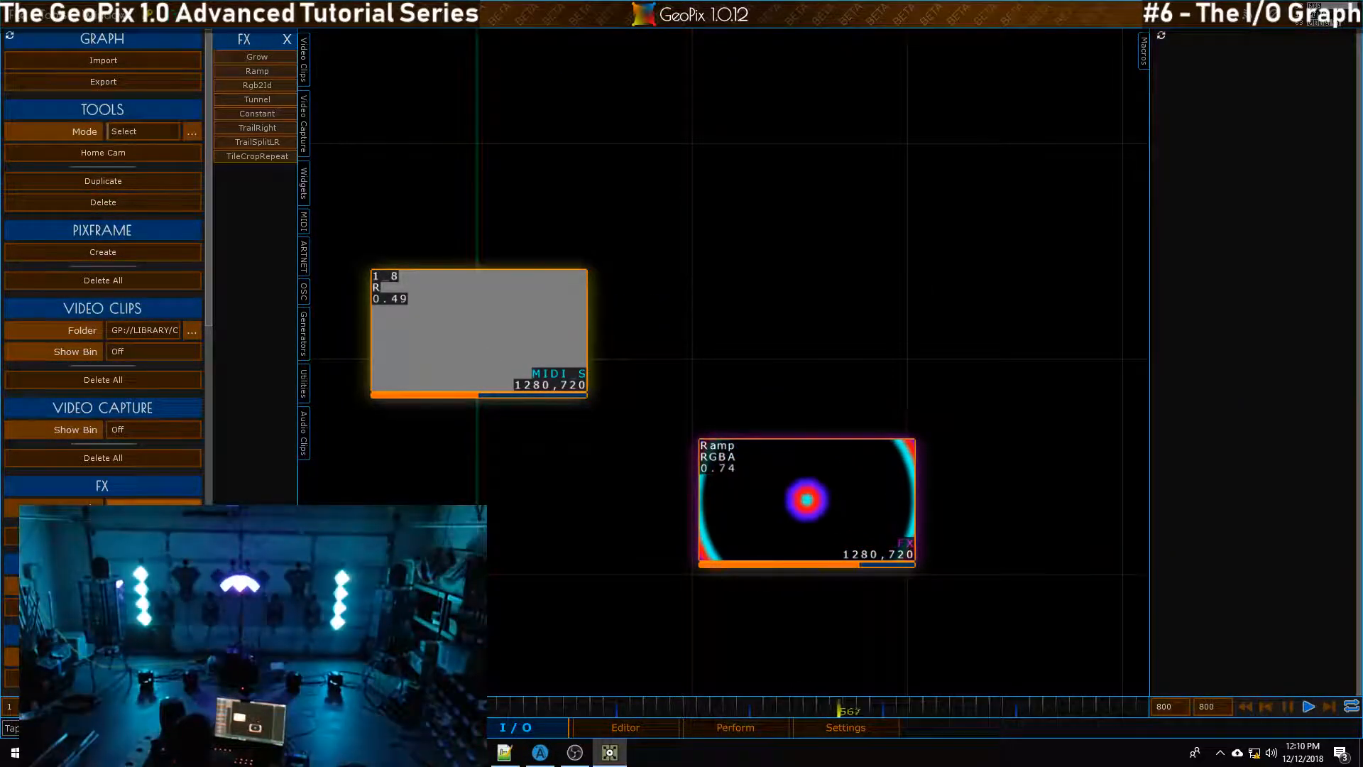
pyautogui.click(270, 99)
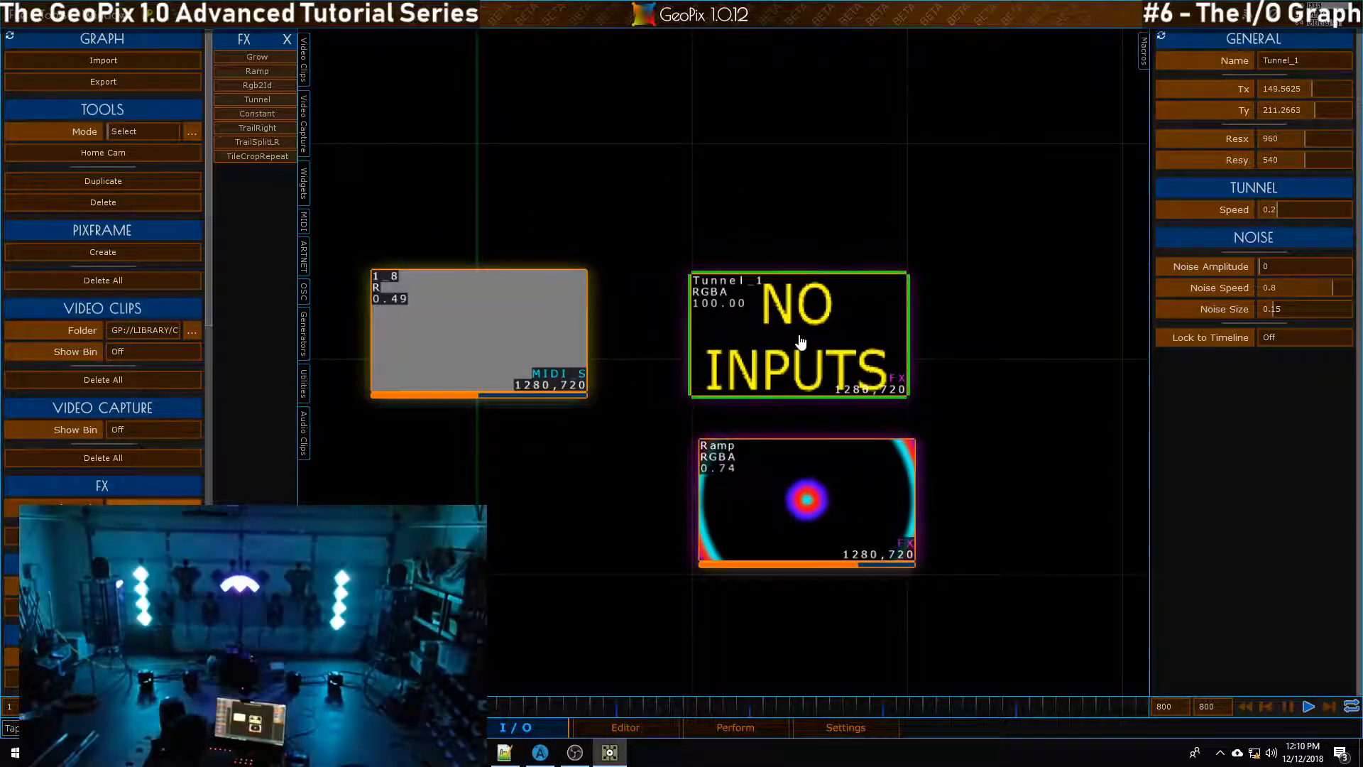
pyautogui.press('c')
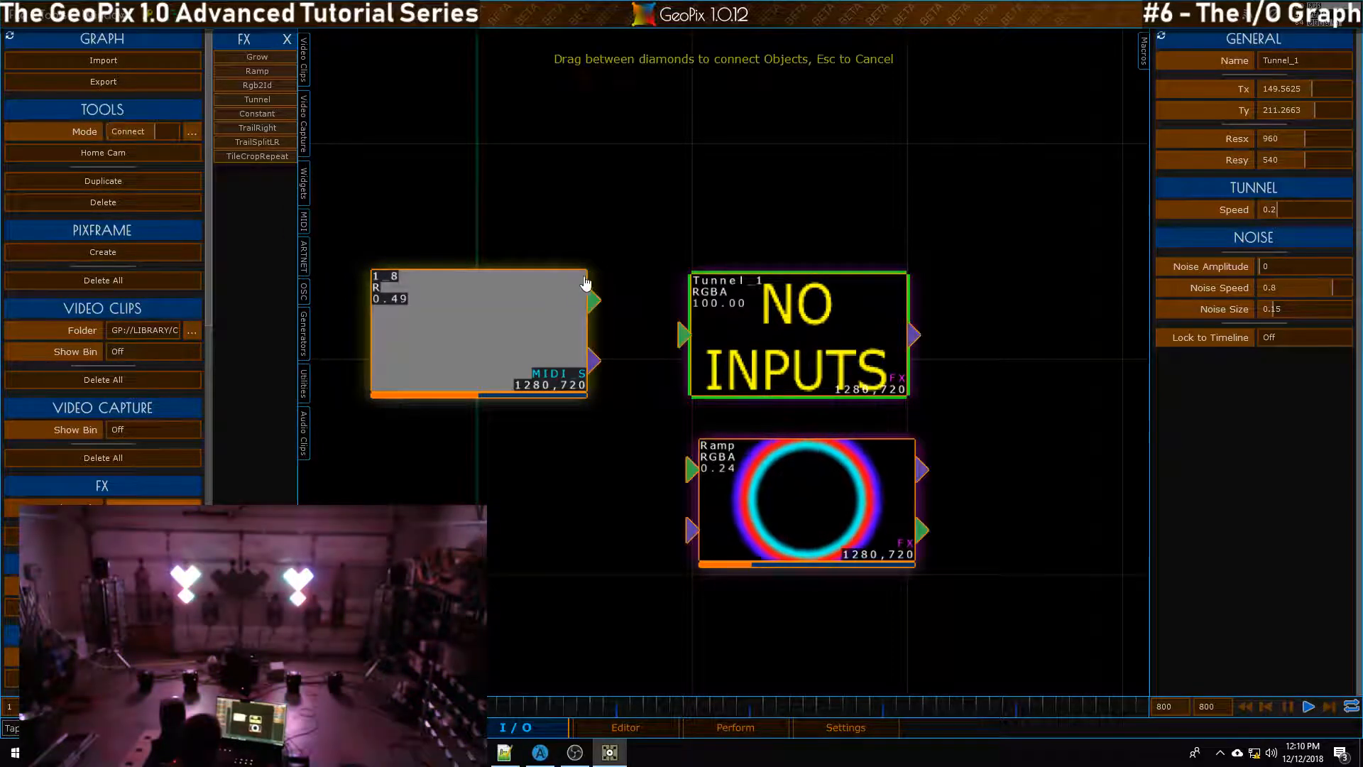
pyautogui.moveTo(594, 300); pyautogui.dragTo(683, 337)
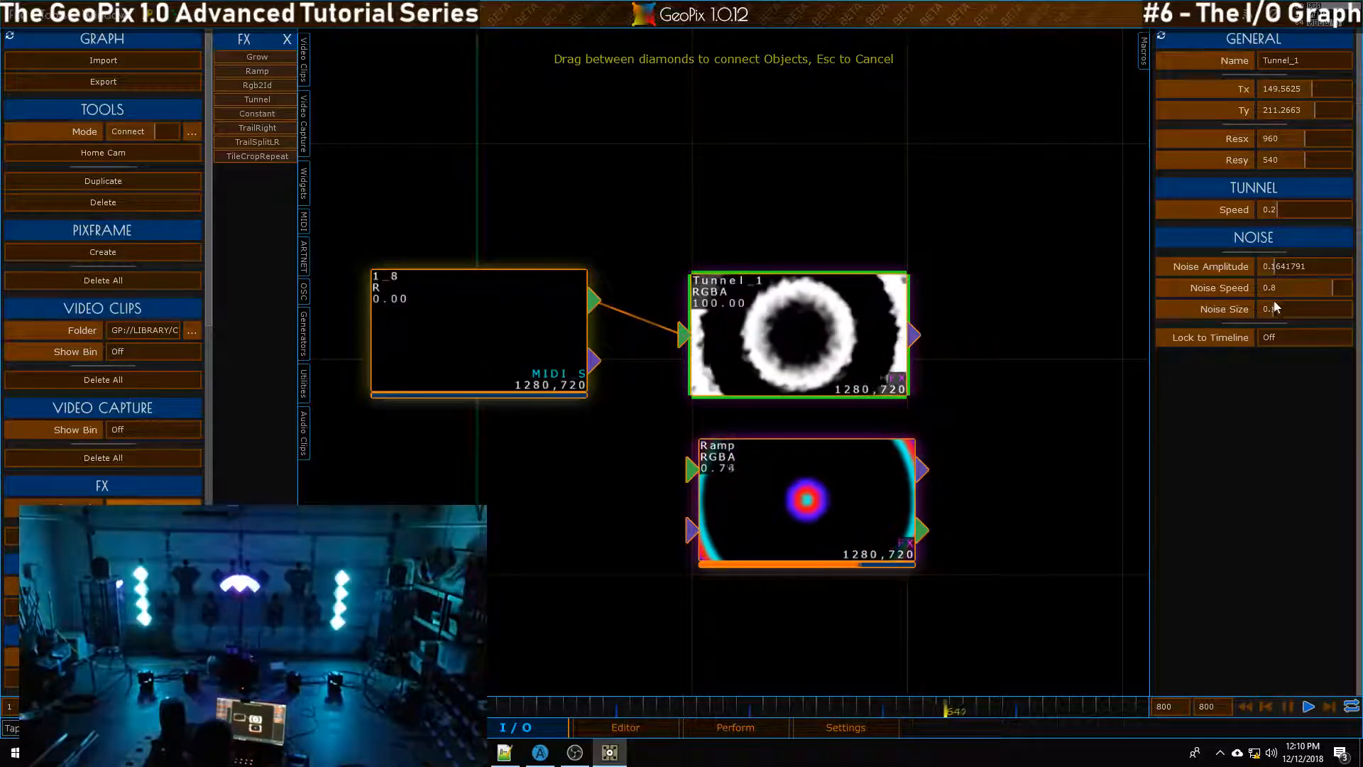
# Set the Tunnel_1 node's noise amplitude to about 0.16, noise size to about 0.45 and speed to 1
pyautogui.moveTo(1279, 313); pyautogui.dragTo(1300, 313)
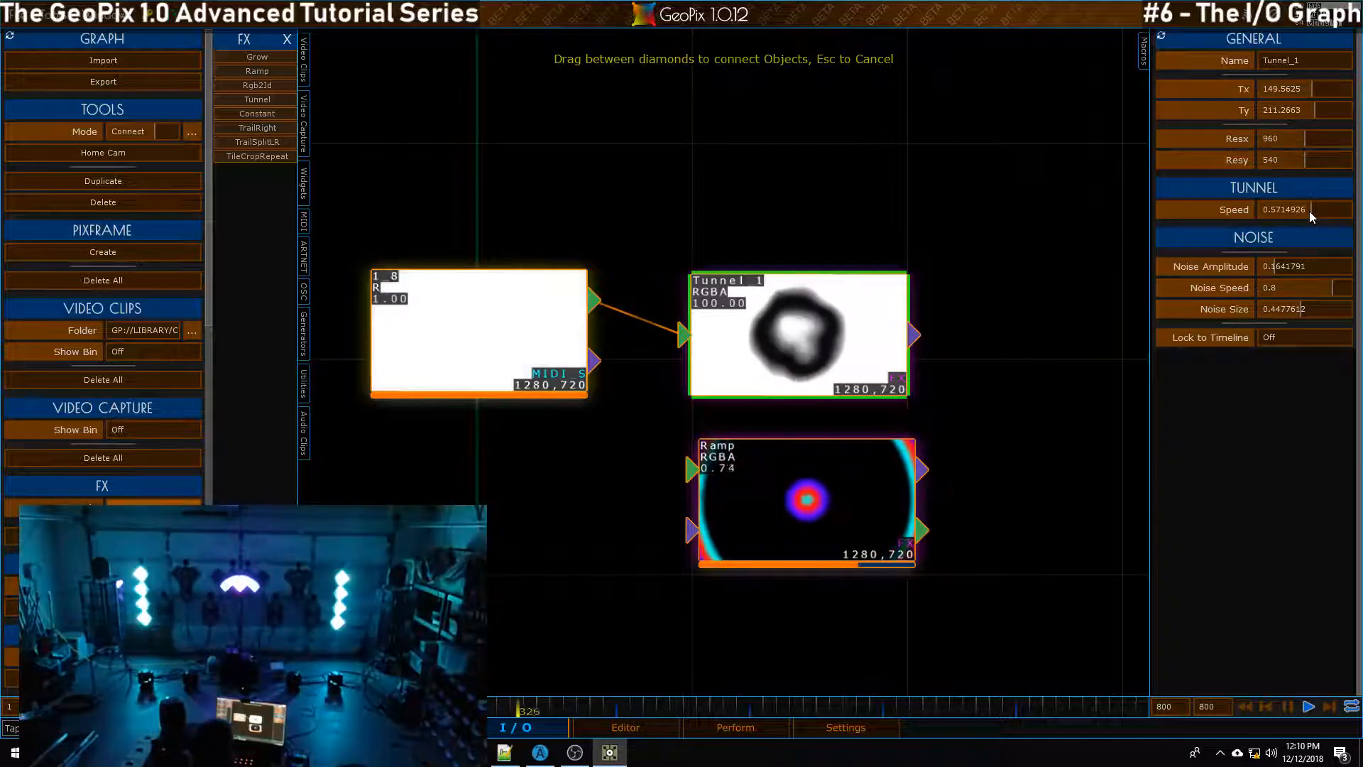
pyautogui.moveTo(1313, 211); pyautogui.dragTo(1351, 217)
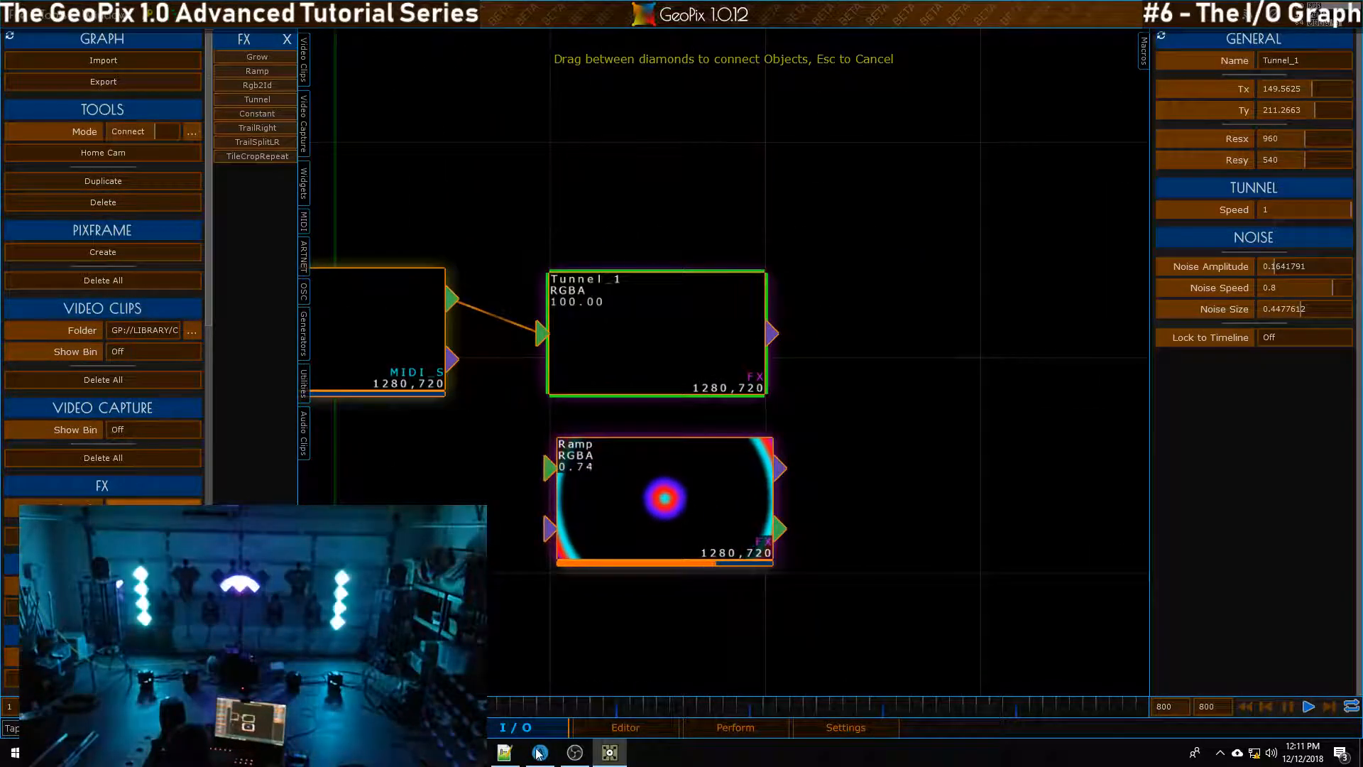
# In the Editor, show the IO textures and assign the Tunnel_1 texture to the projector P_1
pyautogui.click(625, 726)
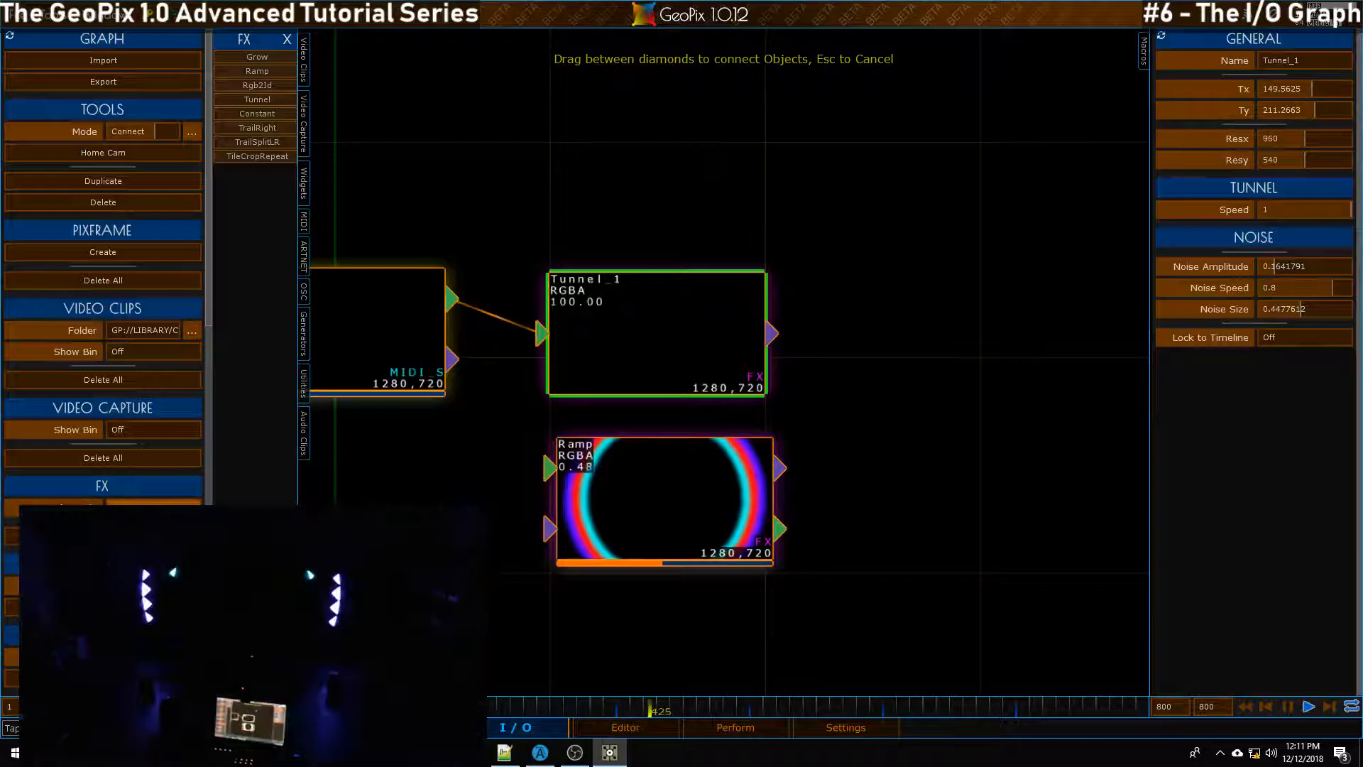
pyautogui.scroll(-3, 725, 362)
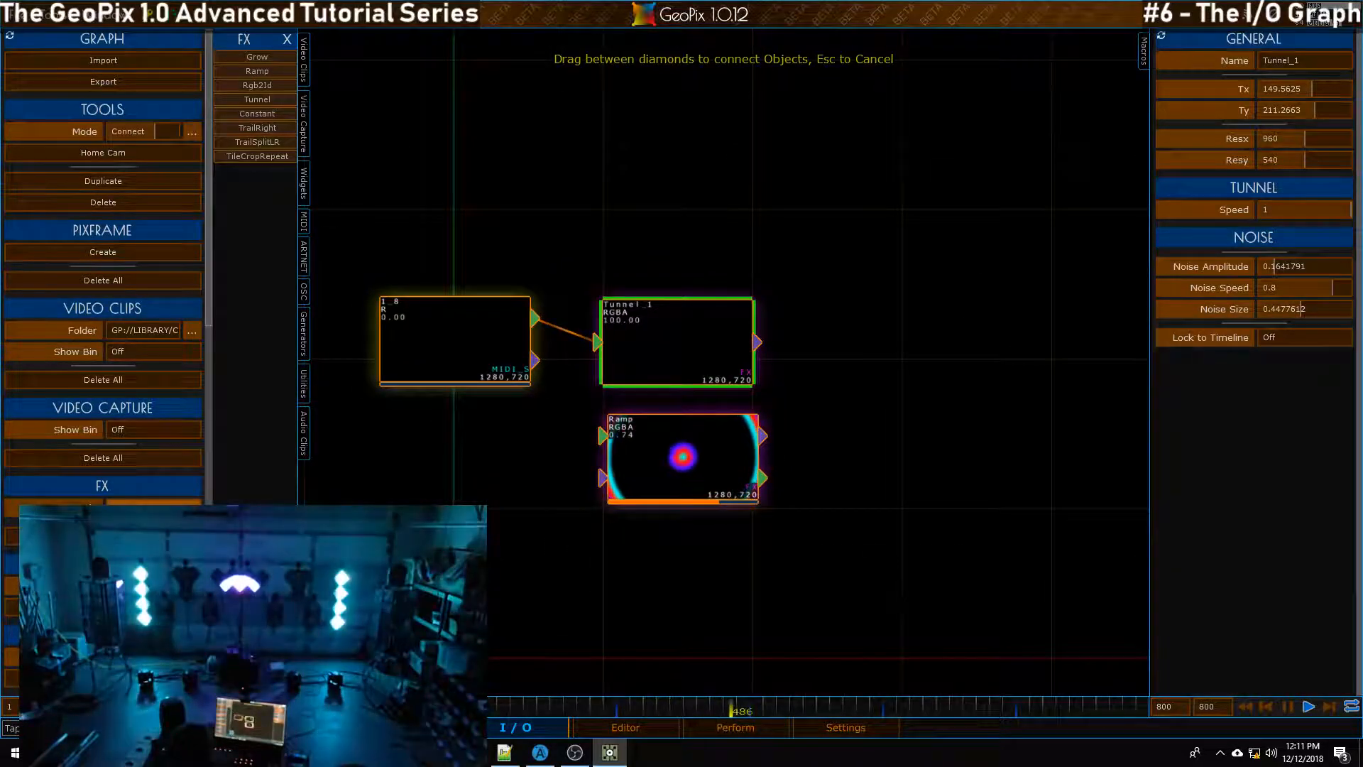
pyautogui.click(637, 727)
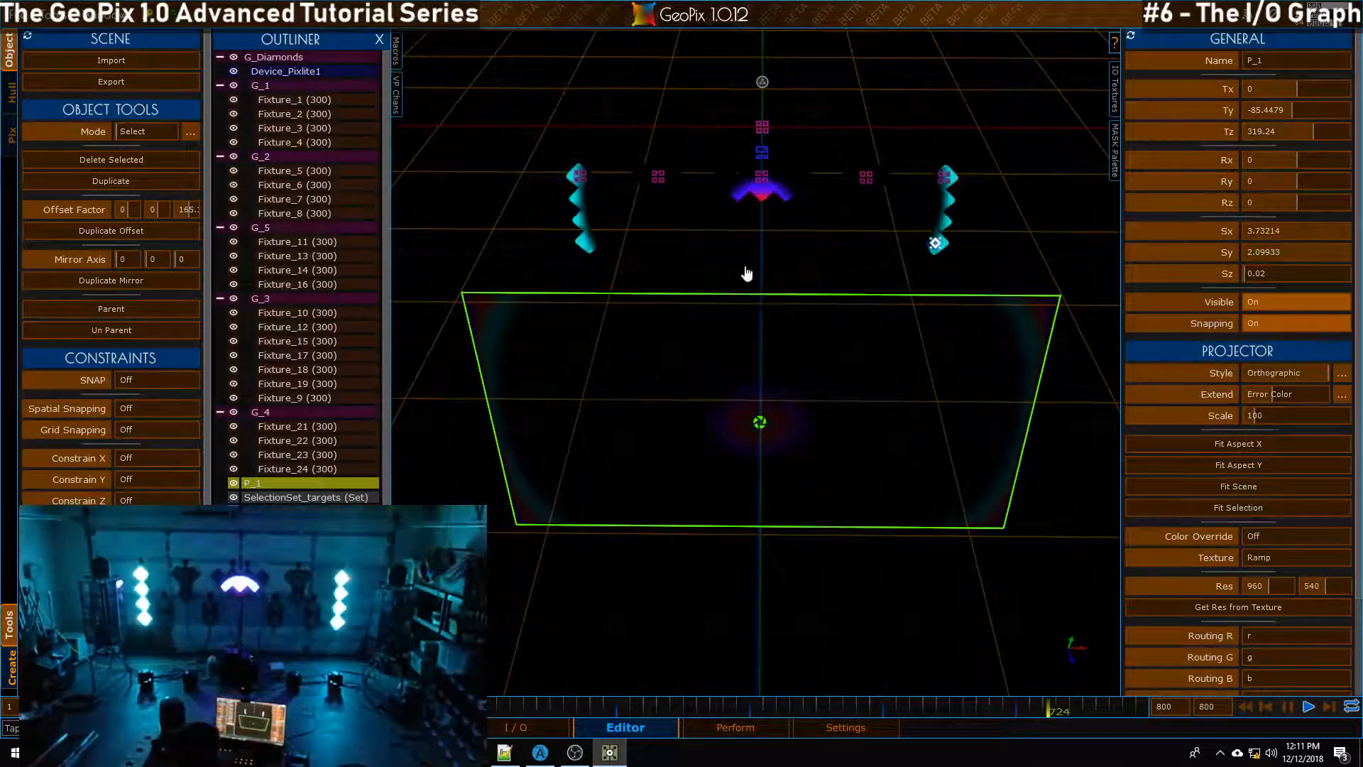
pyautogui.click(1115, 75)
pyautogui.moveTo(1071, 182); pyautogui.dragTo(972, 490)
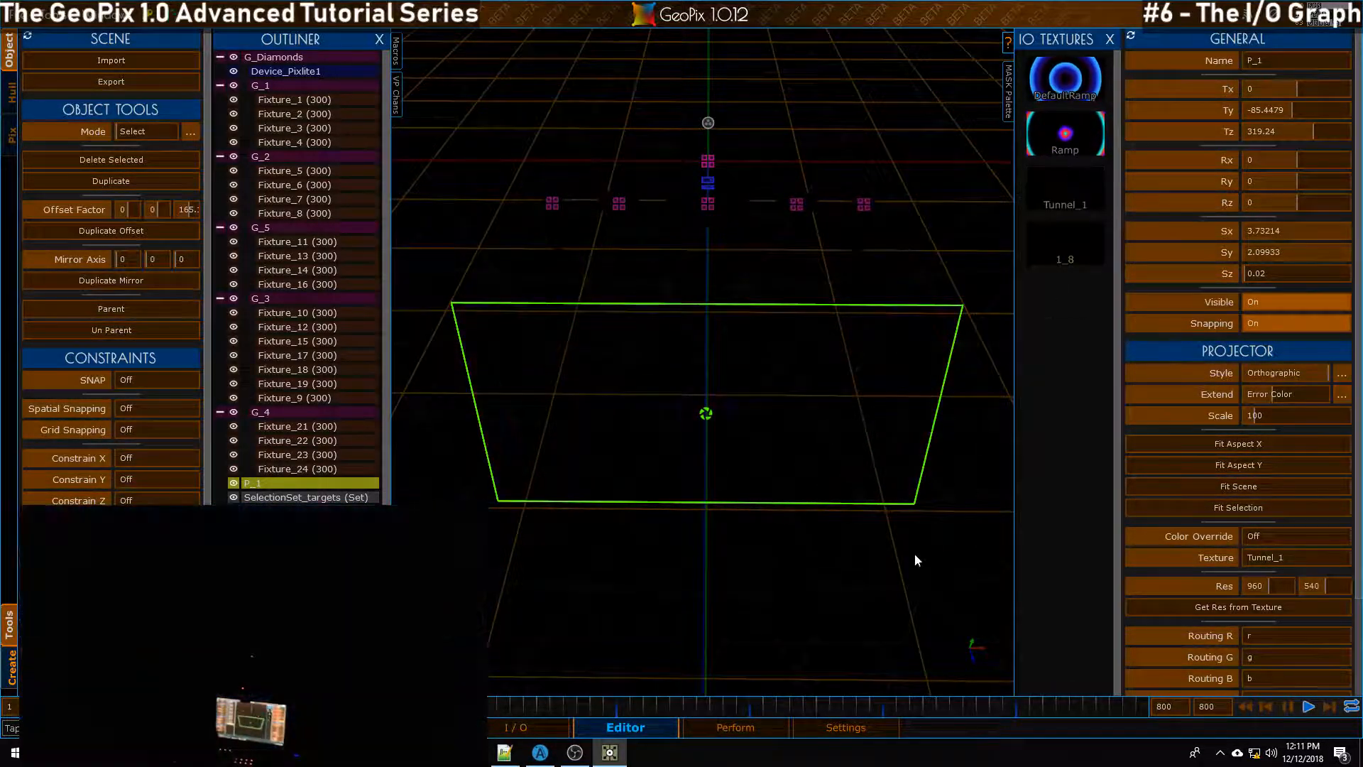
# Return to the I/O graph, swap the FX bin for the Utilities bin and place a remap node beside Tunnel_1
pyautogui.click(518, 727)
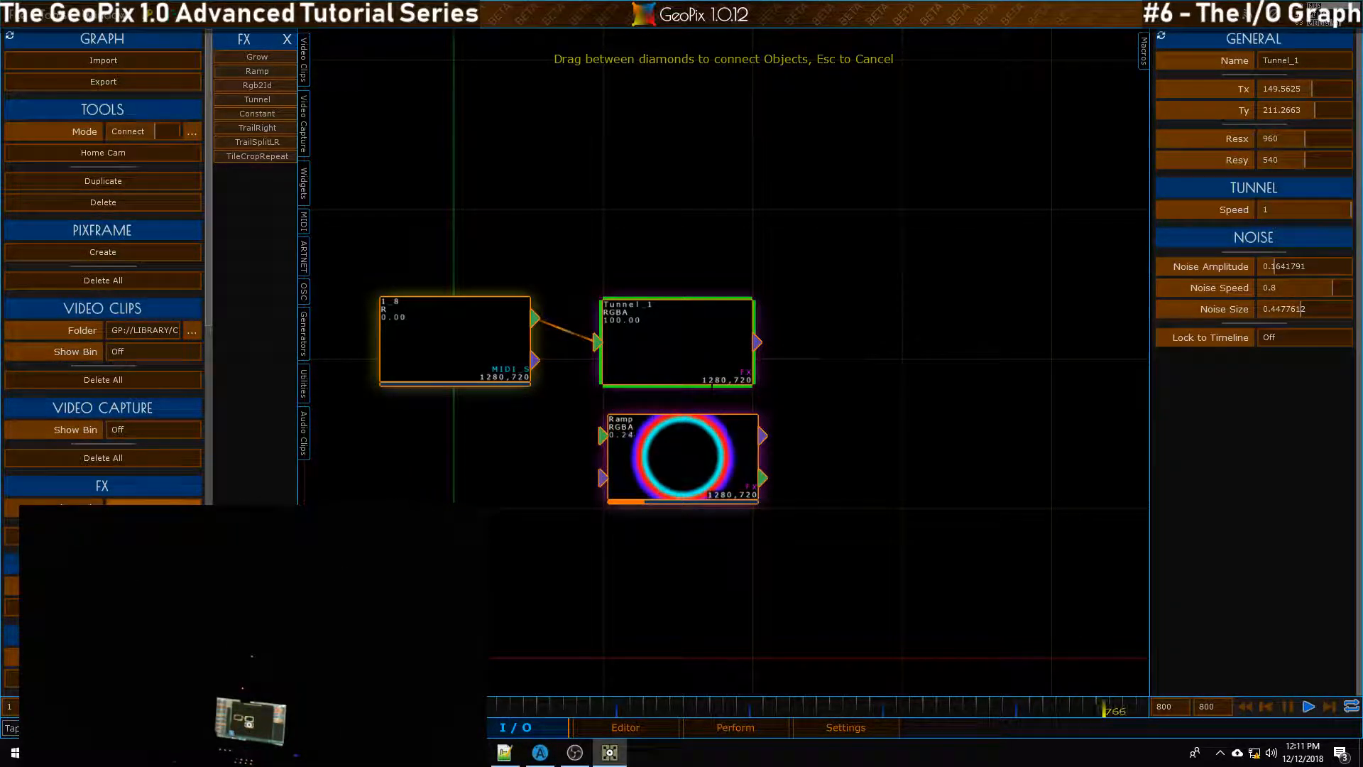
pyautogui.moveTo(696, 368); pyautogui.dragTo(666, 423)
pyautogui.press('Escape')
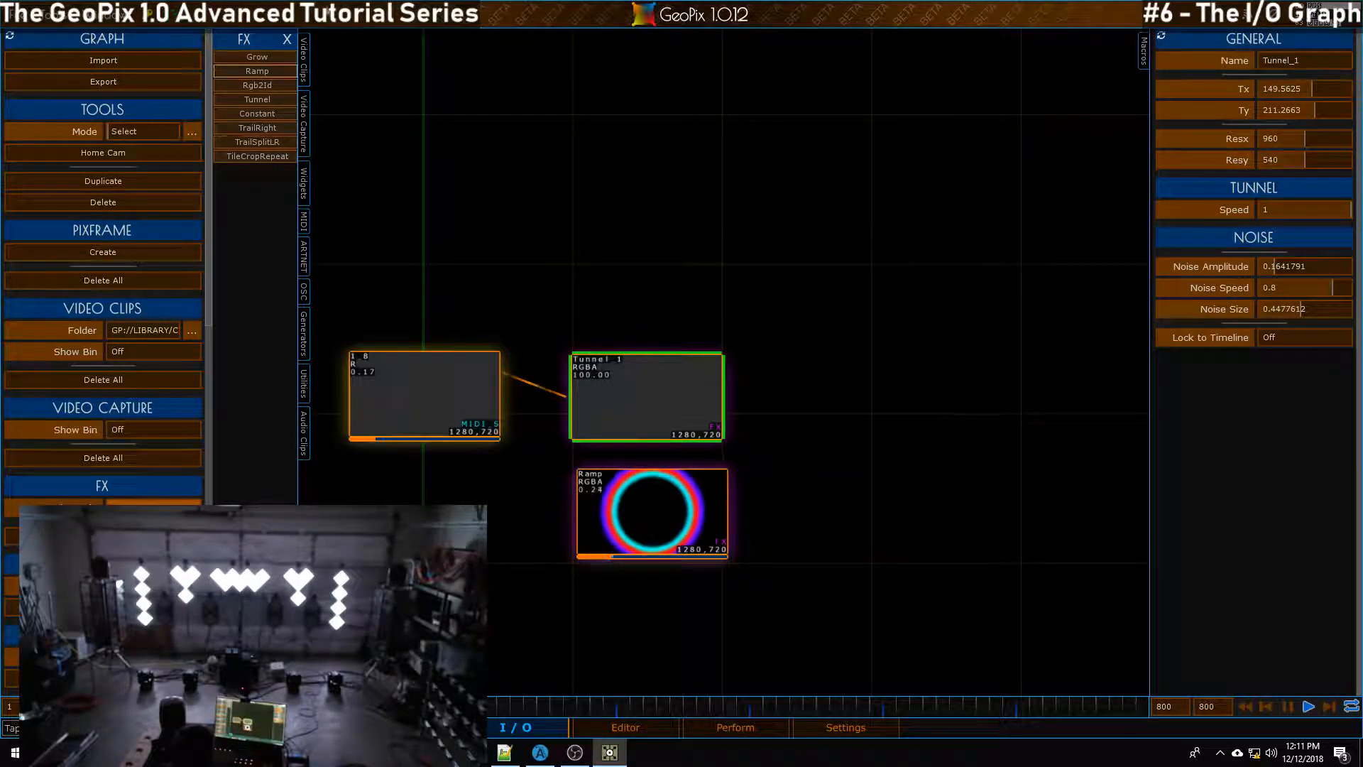
pyautogui.click(288, 41)
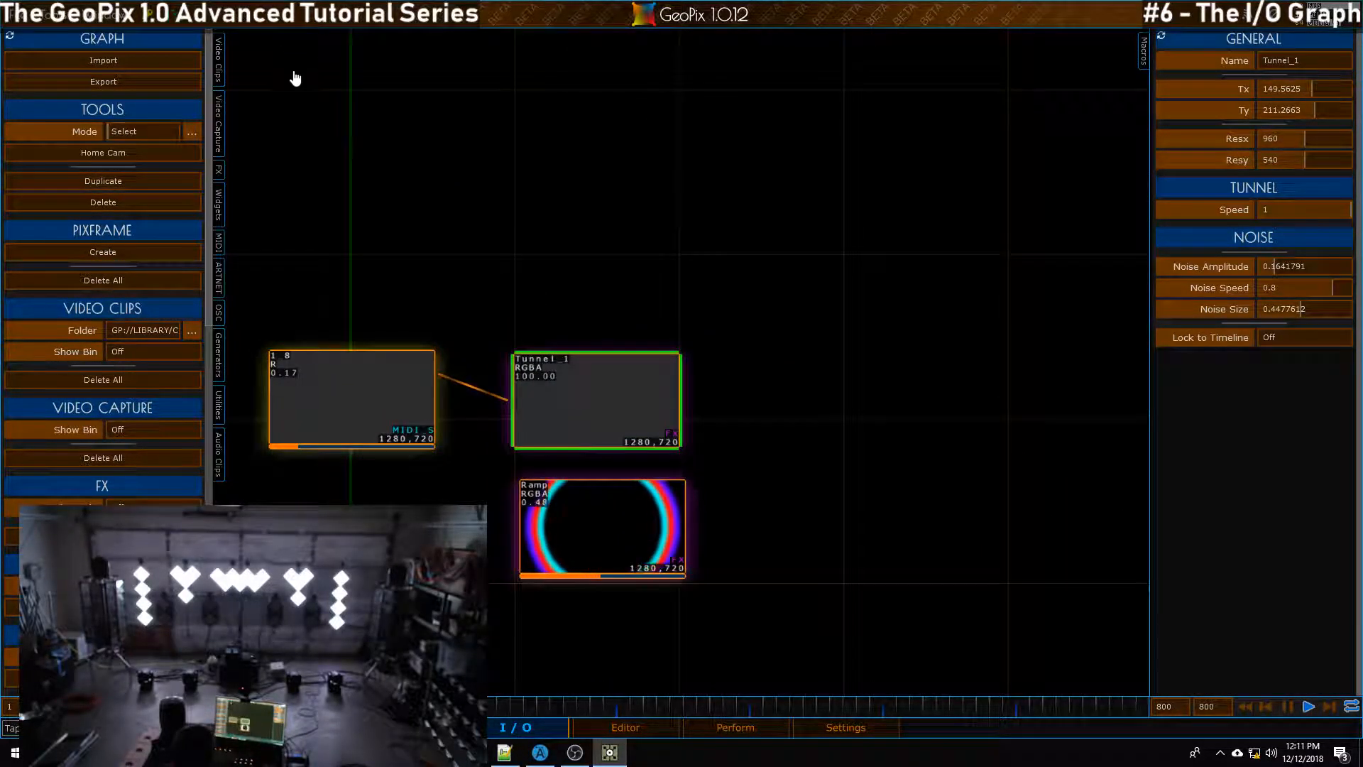
pyautogui.click(220, 405)
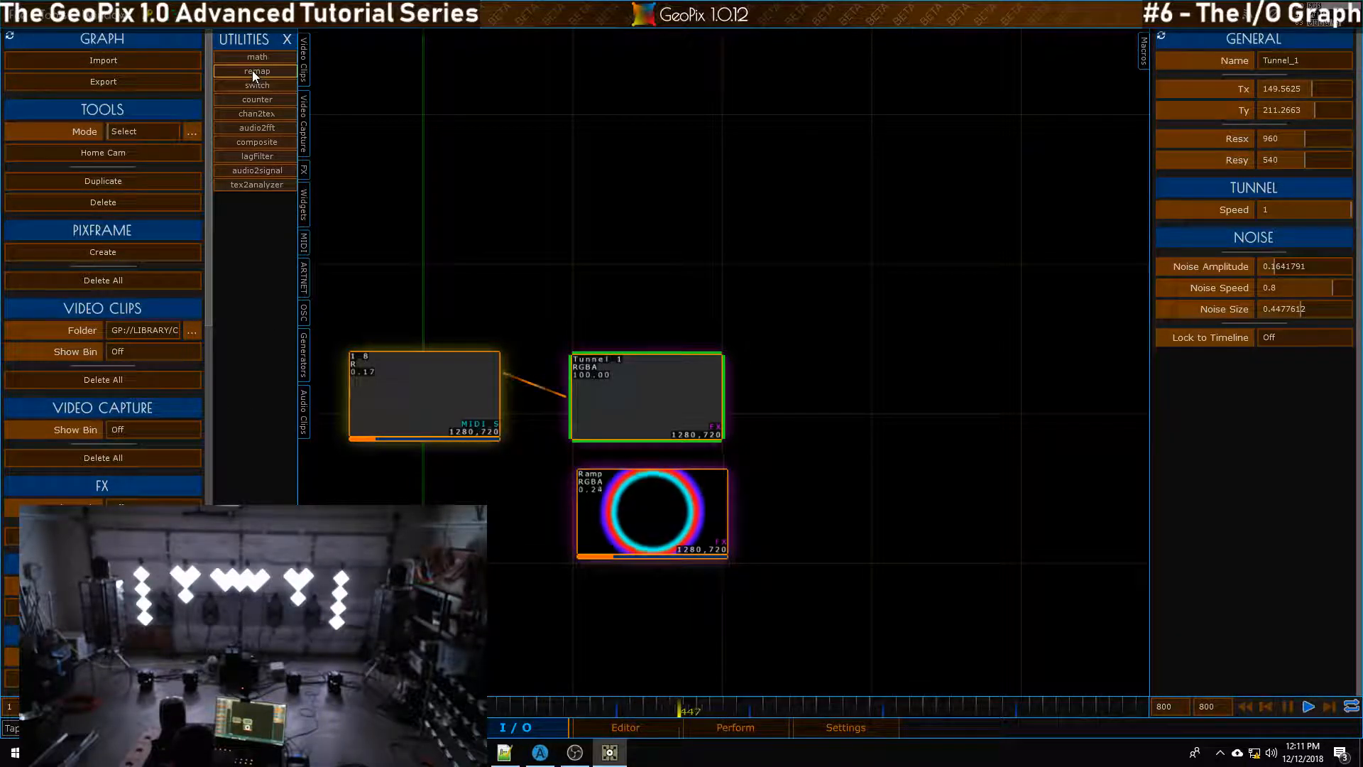
pyautogui.click(253, 71)
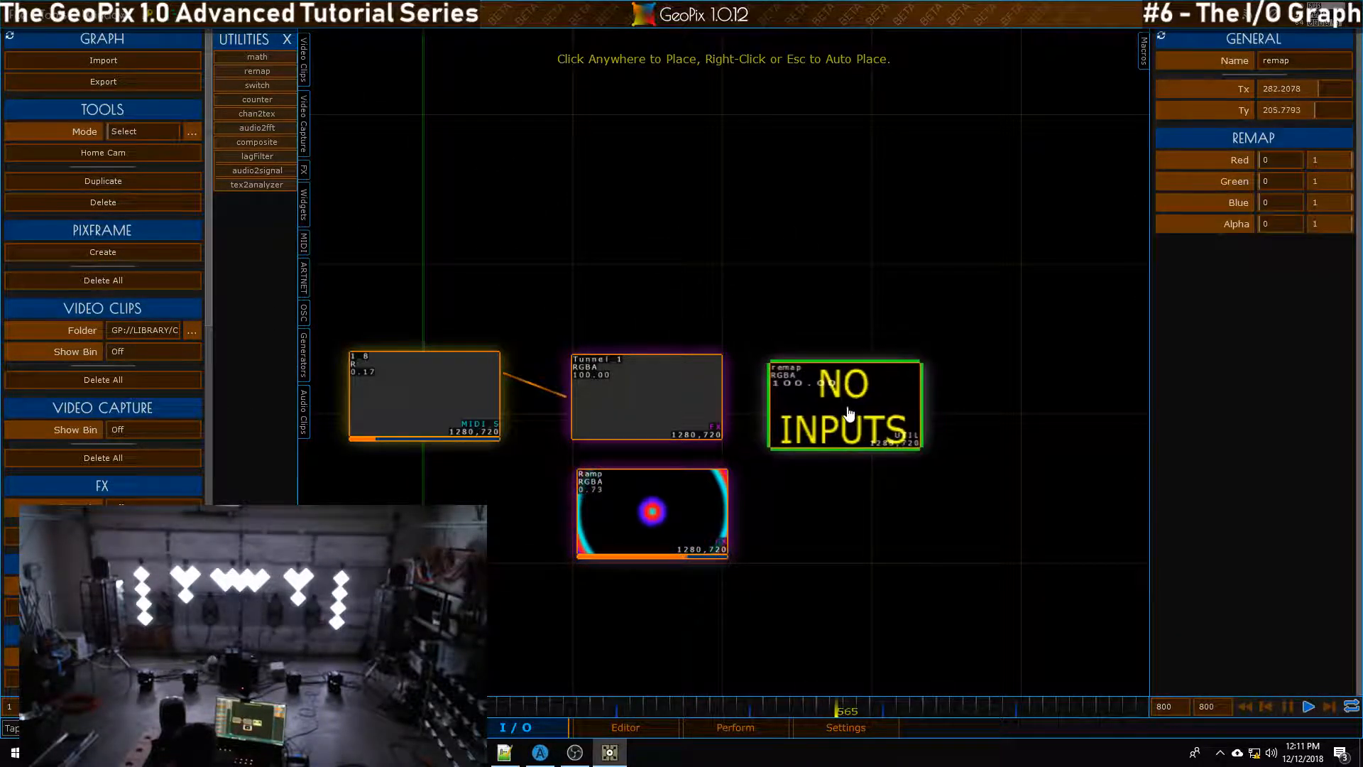
pyautogui.click(849, 403)
# Connect the Tunnel_1 node's output to the remap node's input
pyautogui.moveTo(810, 237); pyautogui.dragTo(692, 191)
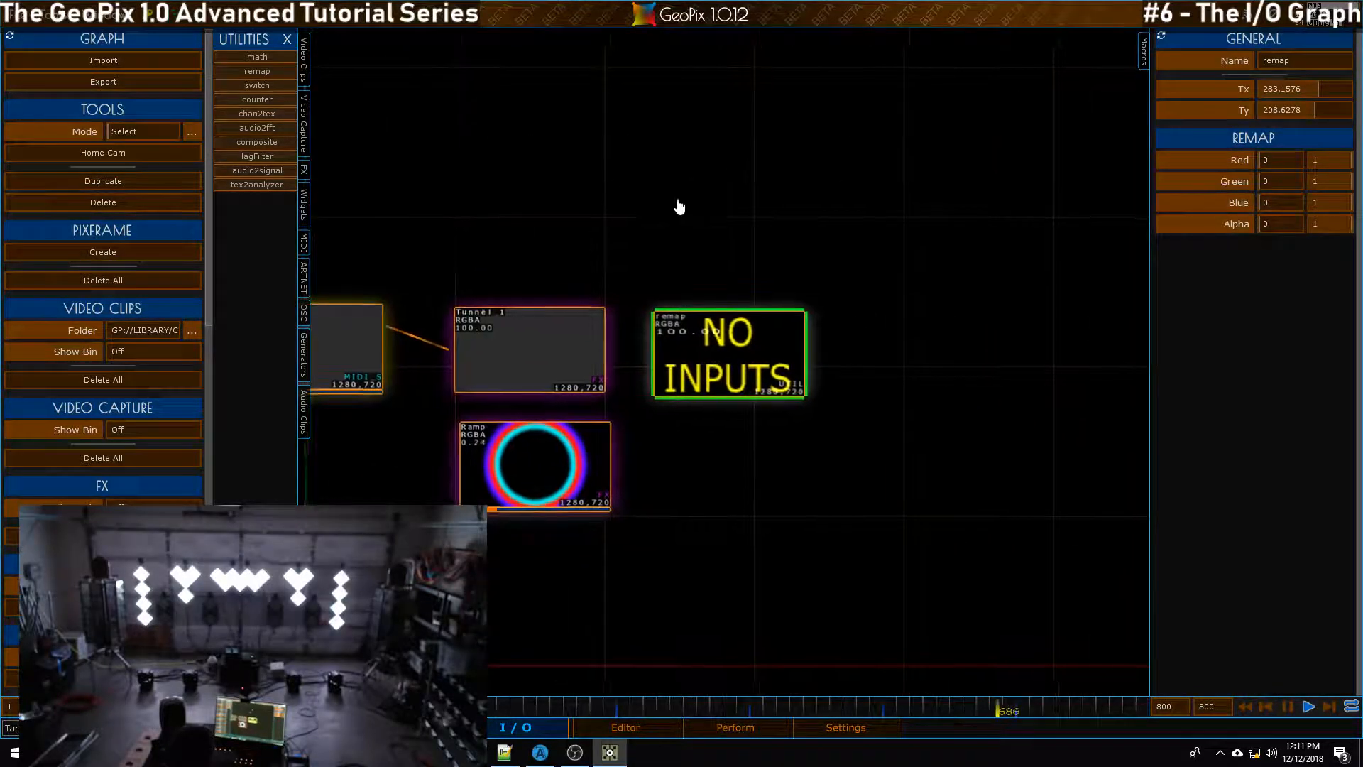
pyautogui.scroll(3, 660, 234)
pyautogui.press('c')
pyautogui.moveTo(534, 181); pyautogui.dragTo(730, 210)
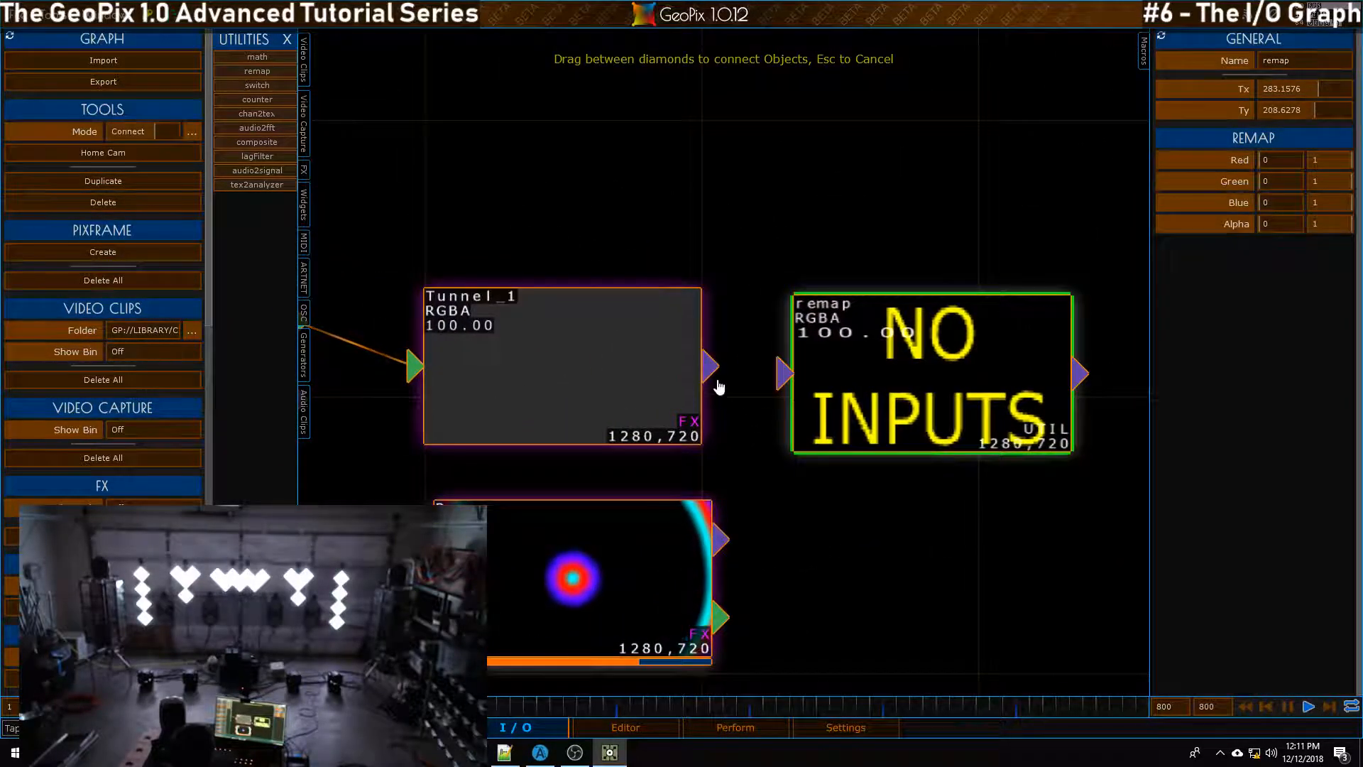
pyautogui.moveTo(710, 366); pyautogui.dragTo(783, 373)
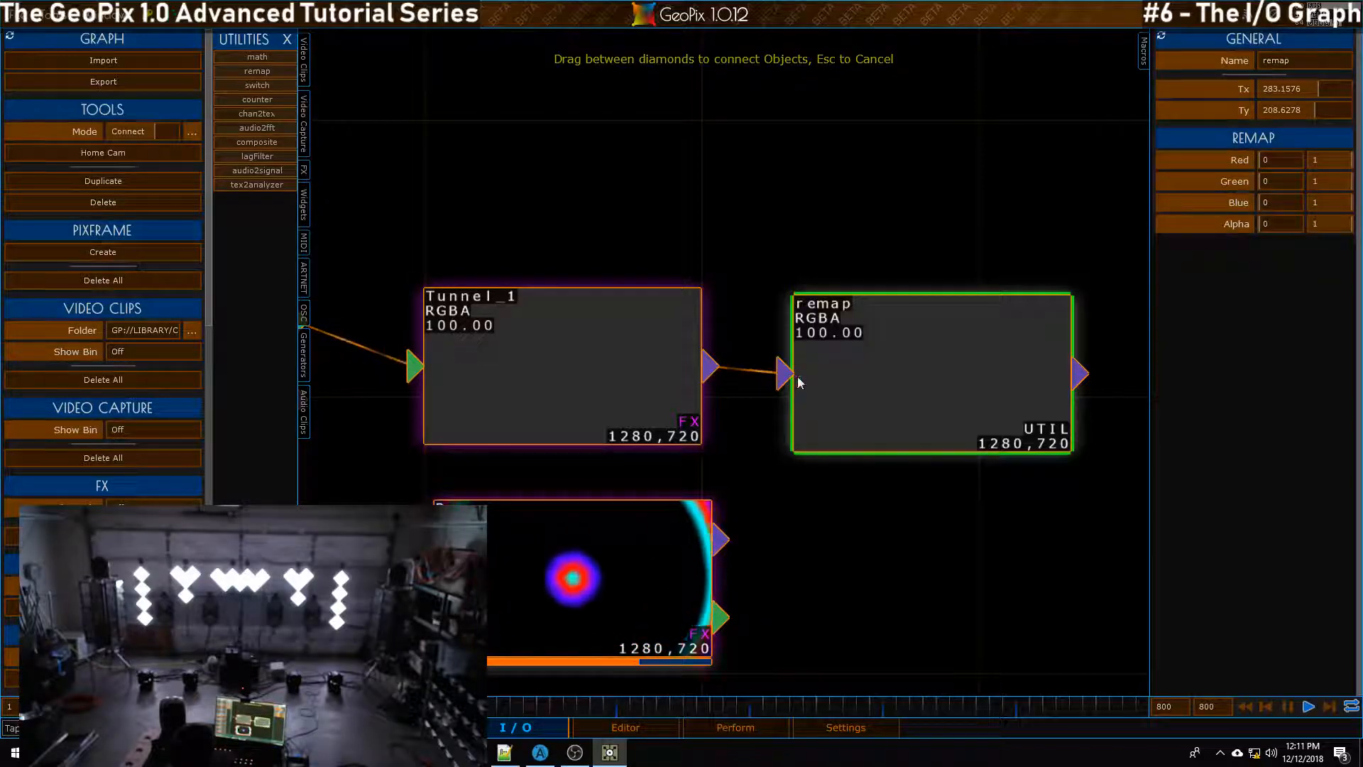
# Tint the remap node's output by setting its upper Green value to 0 and upper Blue value to about 0.63
pyautogui.scroll(-4, 760, 385)
pyautogui.scroll(4, 428, 326)
pyautogui.scroll(-2, 317, 307)
pyautogui.moveTo(738, 454); pyautogui.dragTo(560, 442)
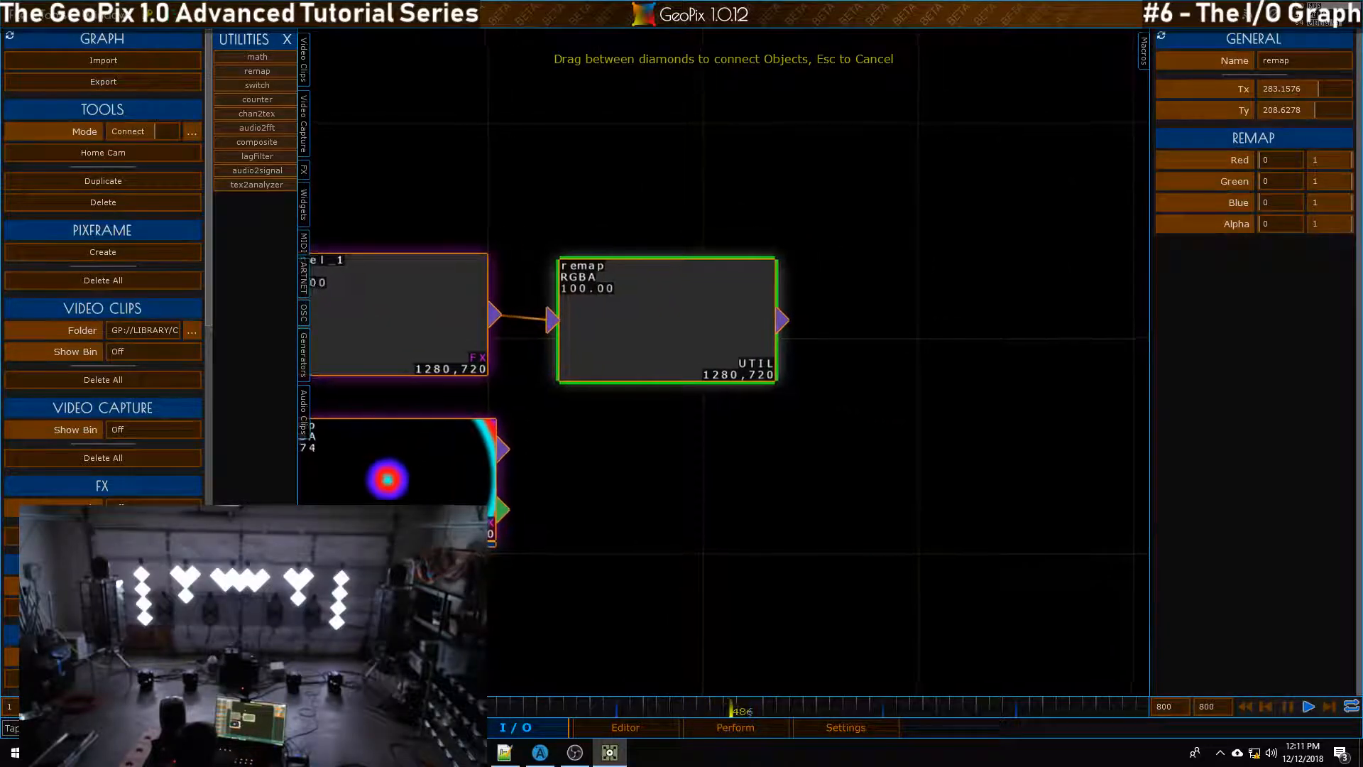
pyautogui.moveTo(483, 279); pyautogui.dragTo(544, 319)
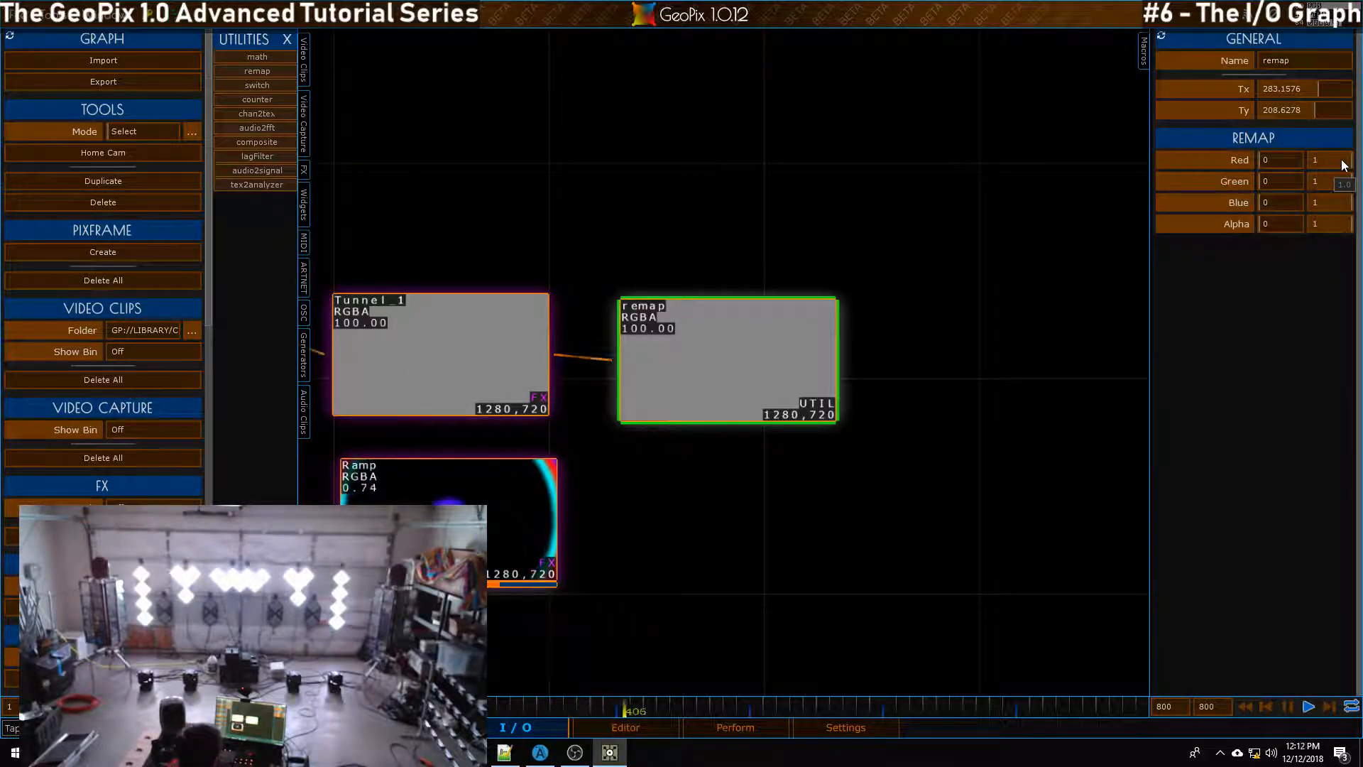
pyautogui.moveTo(1342, 165); pyautogui.dragTo(1336, 203)
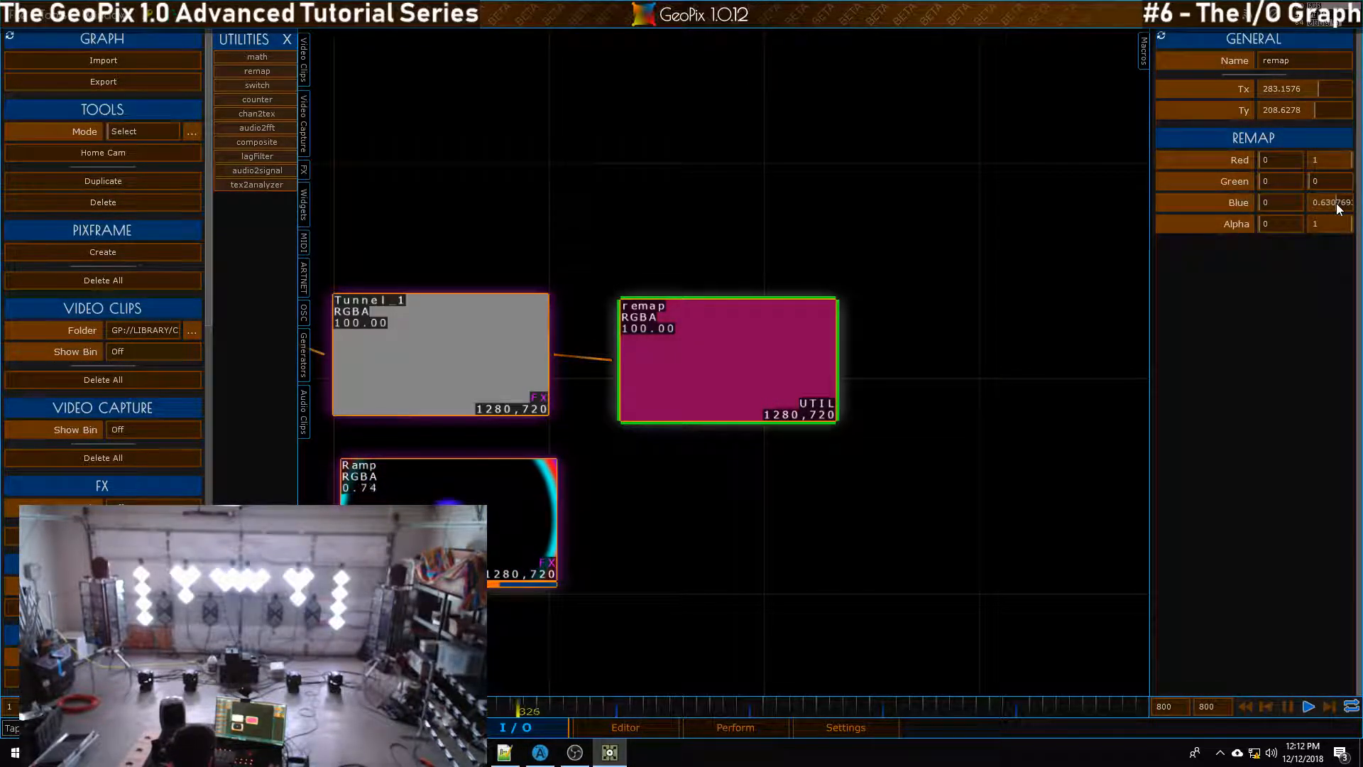
# In the Editor, assign the remap texture to the projector P_1
pyautogui.click(659, 727)
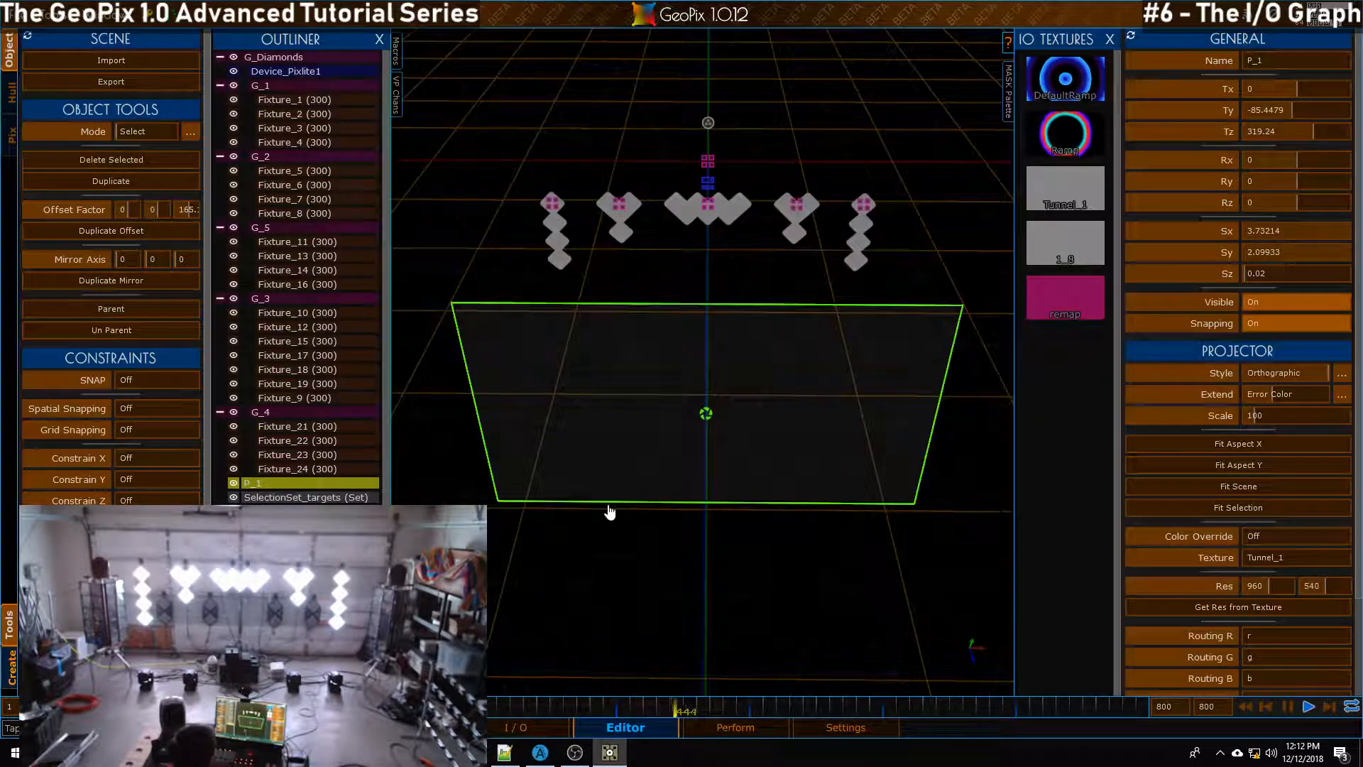
pyautogui.moveTo(1079, 311); pyautogui.dragTo(786, 429)
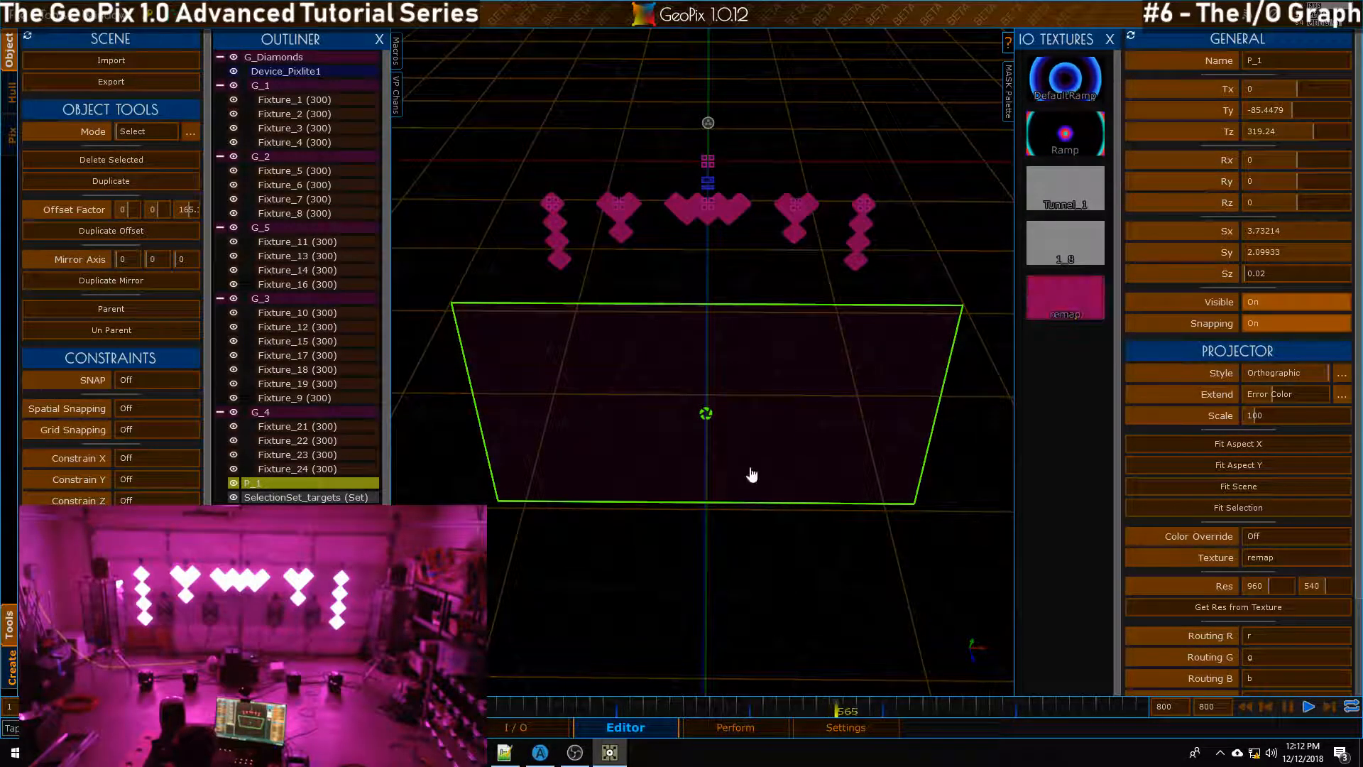
# Return to the I/O graph and lower the Tunnel_1 node's speed to about 0.02
pyautogui.click(561, 728)
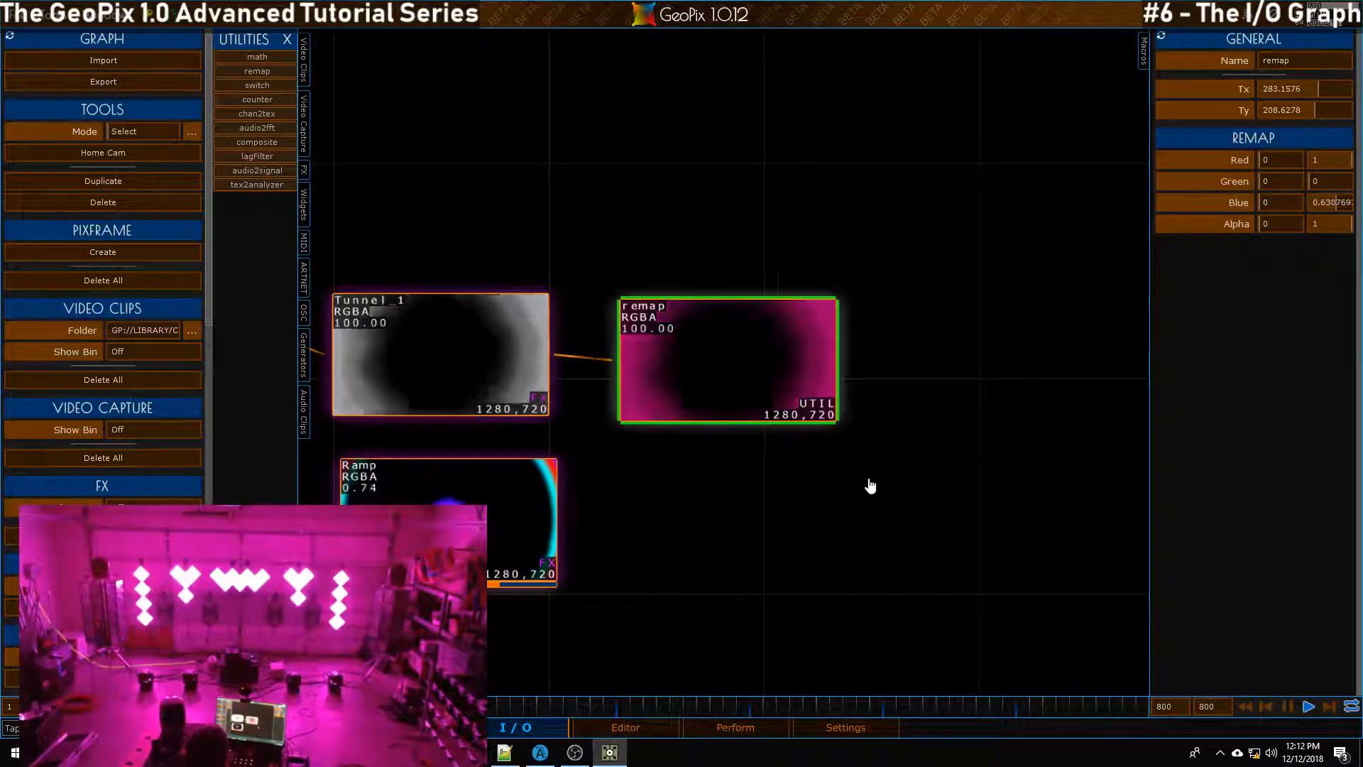
pyautogui.scroll(-3, 618, 340)
pyautogui.scroll(2, 582, 344)
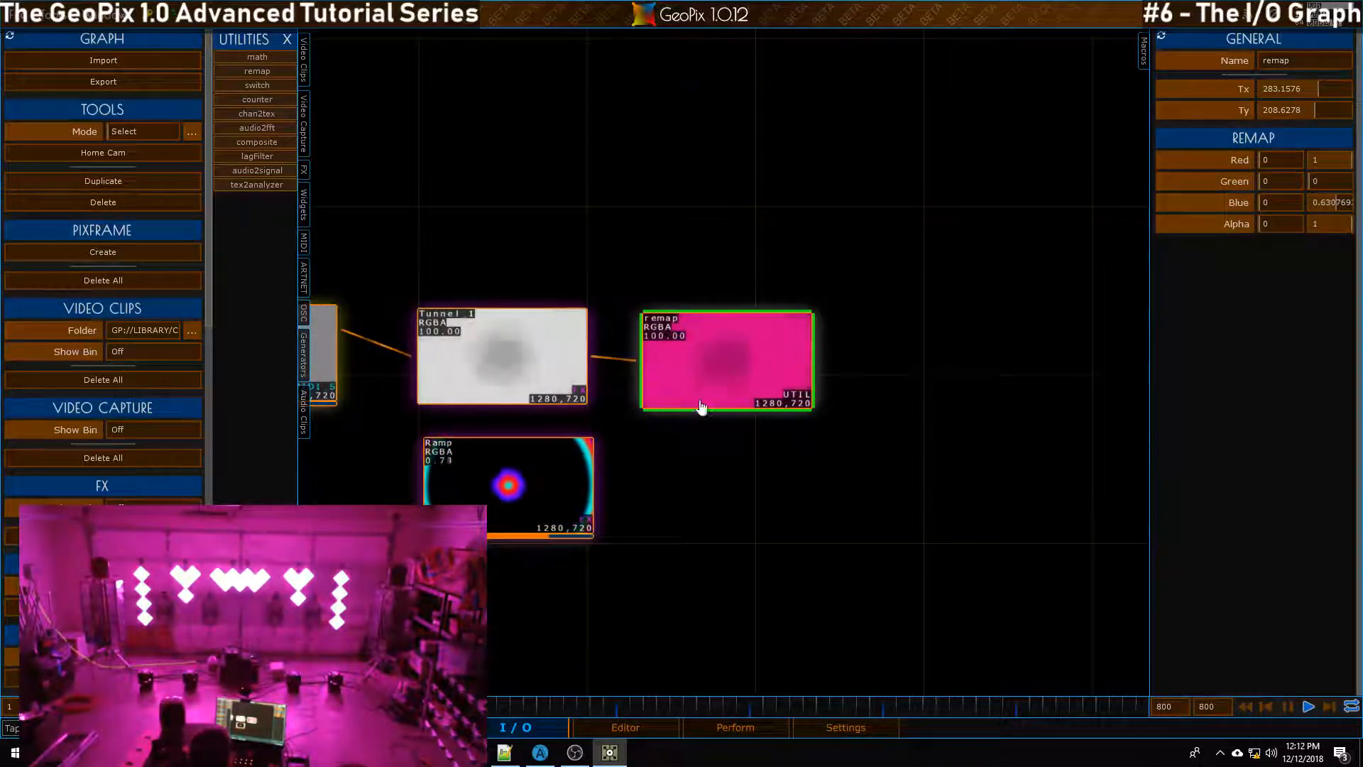
pyautogui.click(514, 364)
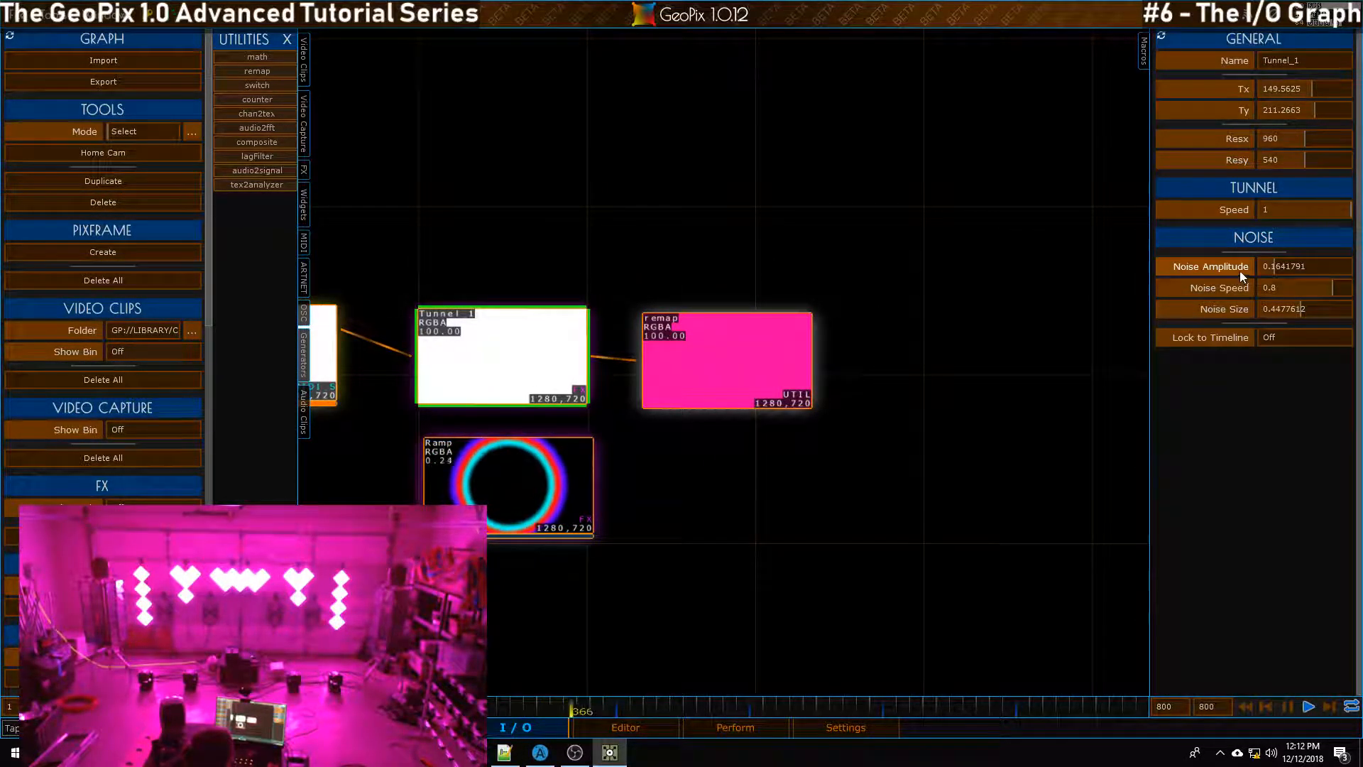
pyautogui.click(1323, 214)
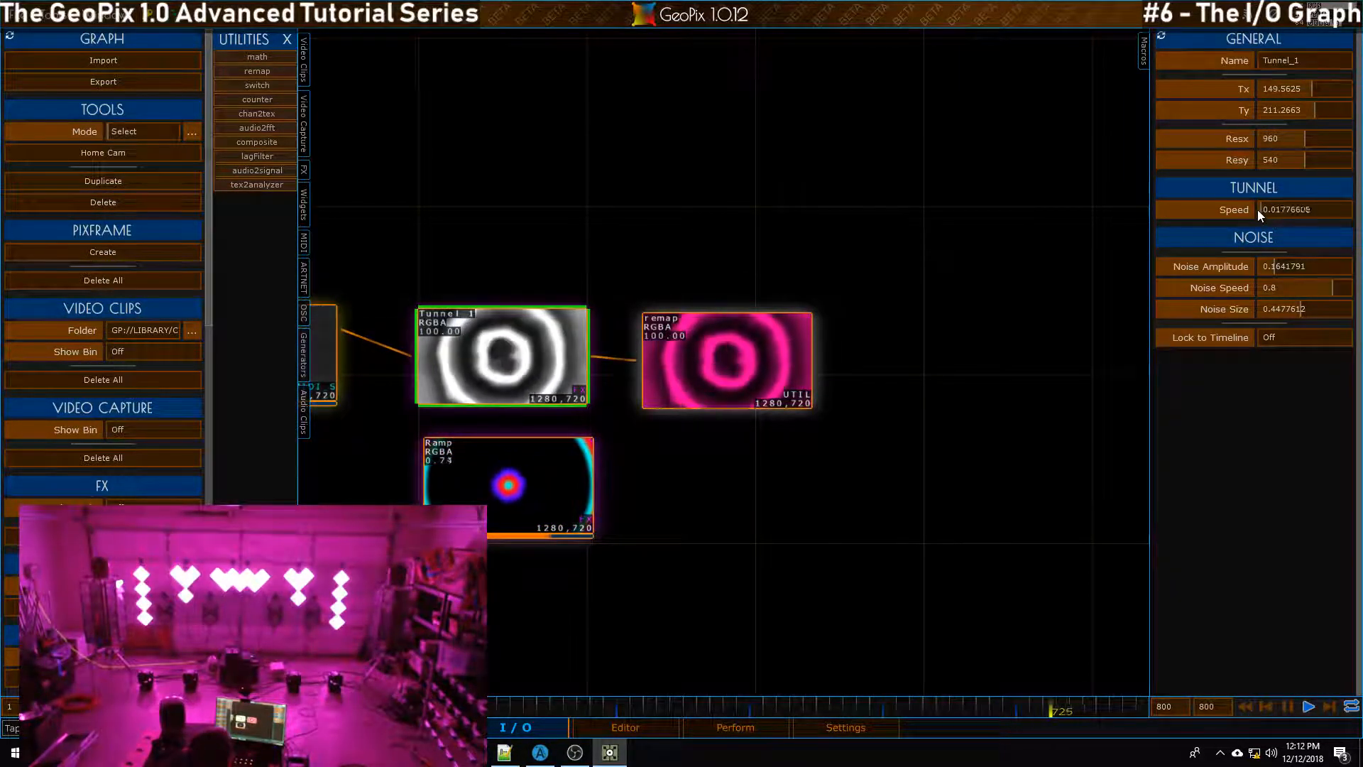
# Raise the Tunnel_1 node's speed to about 0.42
pyautogui.click(1272, 214)
pyautogui.click(1297, 212)
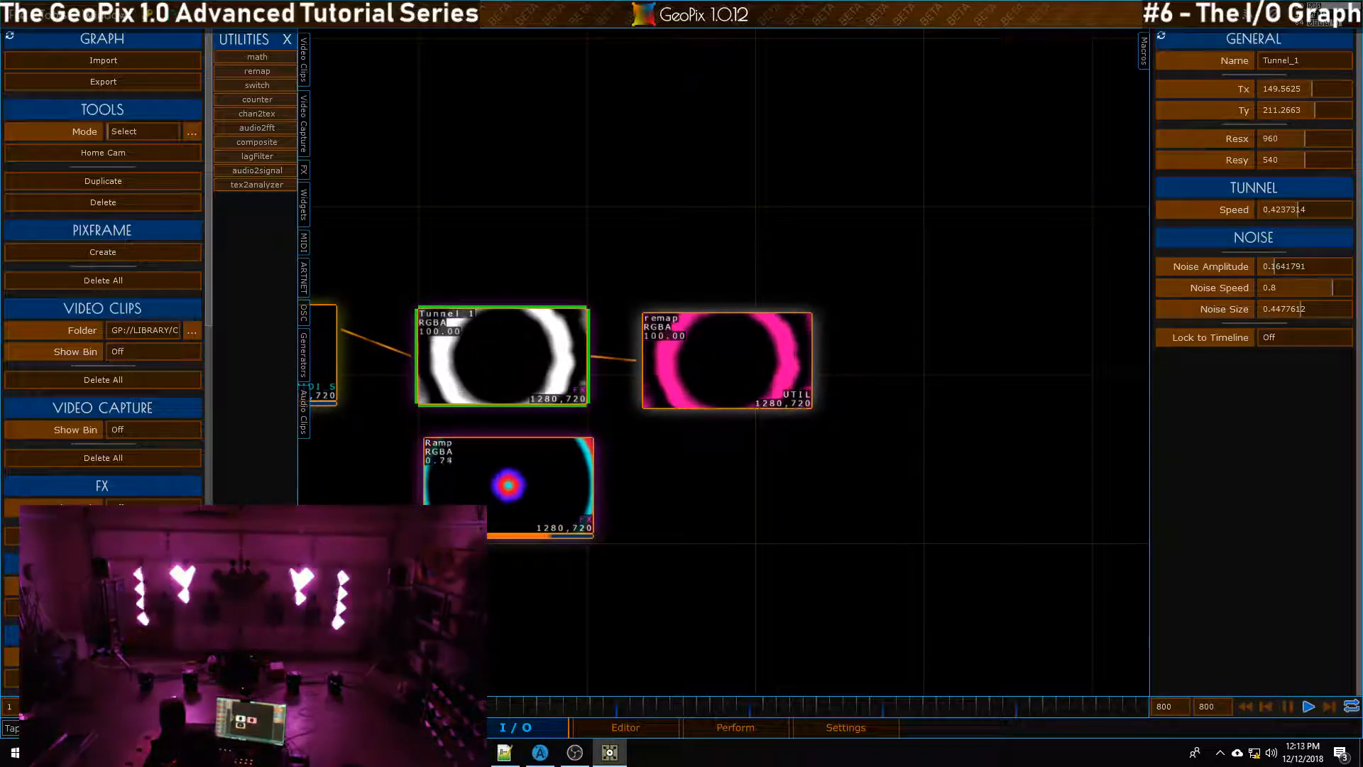
# Add a composite utility node to the graph, placed beyond the remap node at the end of the chain
pyautogui.scroll(-3, 624, 304)
pyautogui.moveTo(540, 222); pyautogui.dragTo(774, 196)
pyautogui.moveTo(919, 235); pyautogui.dragTo(860, 214)
pyautogui.scroll(2, 745, 260)
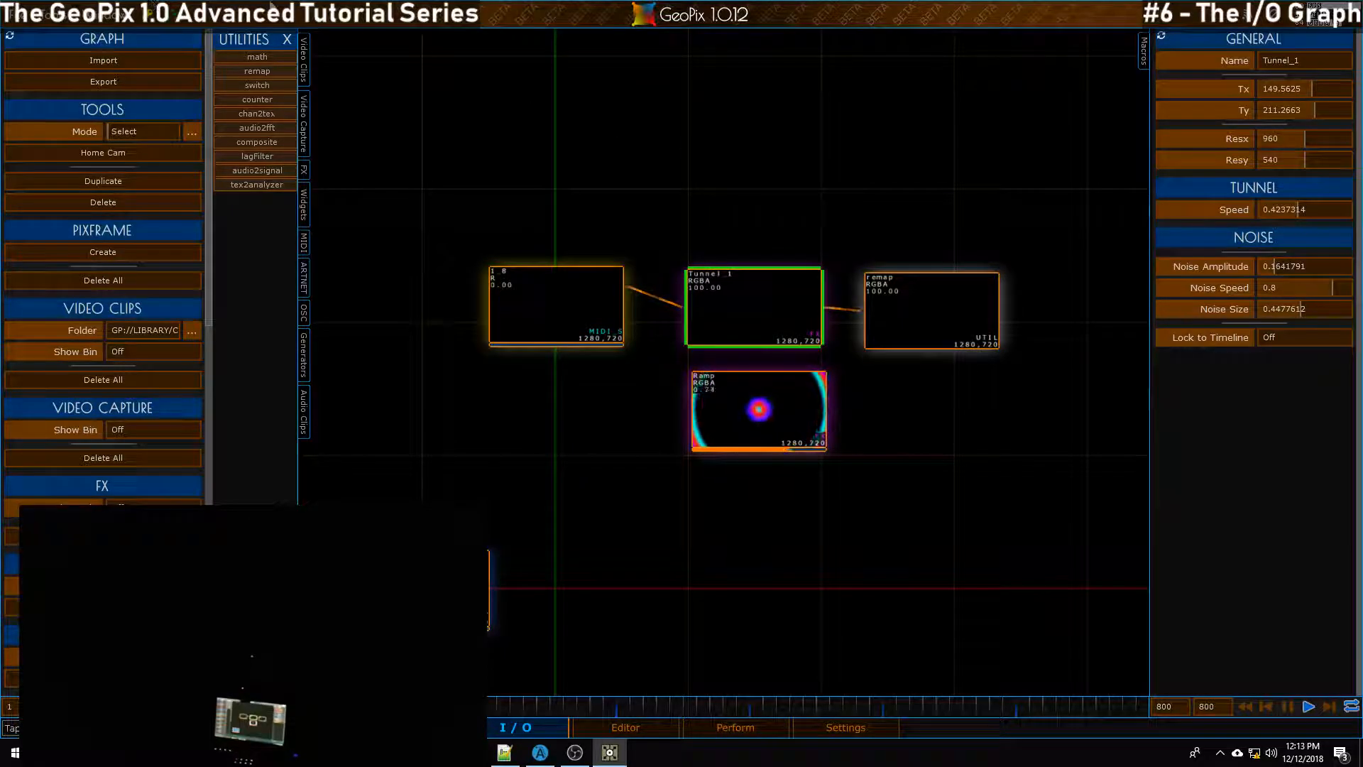
pyautogui.scroll(2, 685, 150)
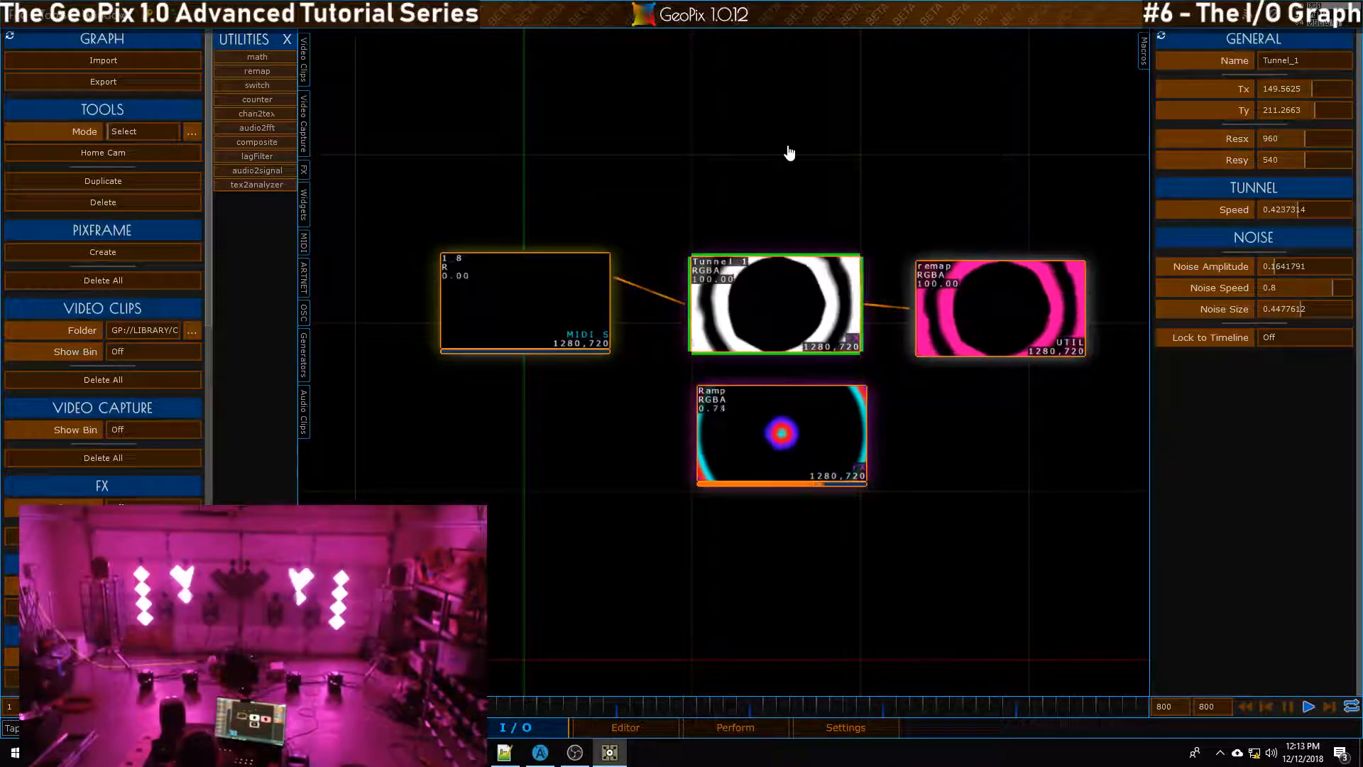
pyautogui.moveTo(789, 153); pyautogui.dragTo(630, 171)
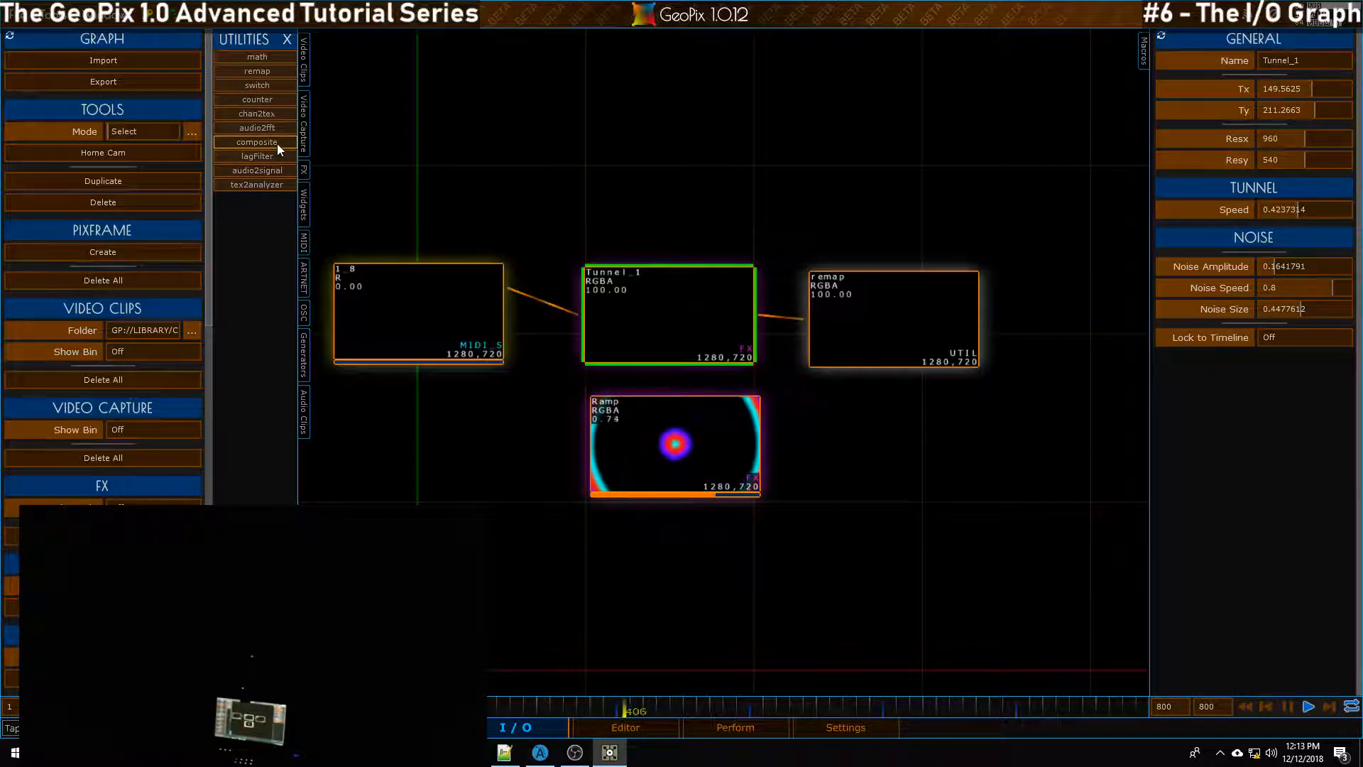
pyautogui.click(257, 142)
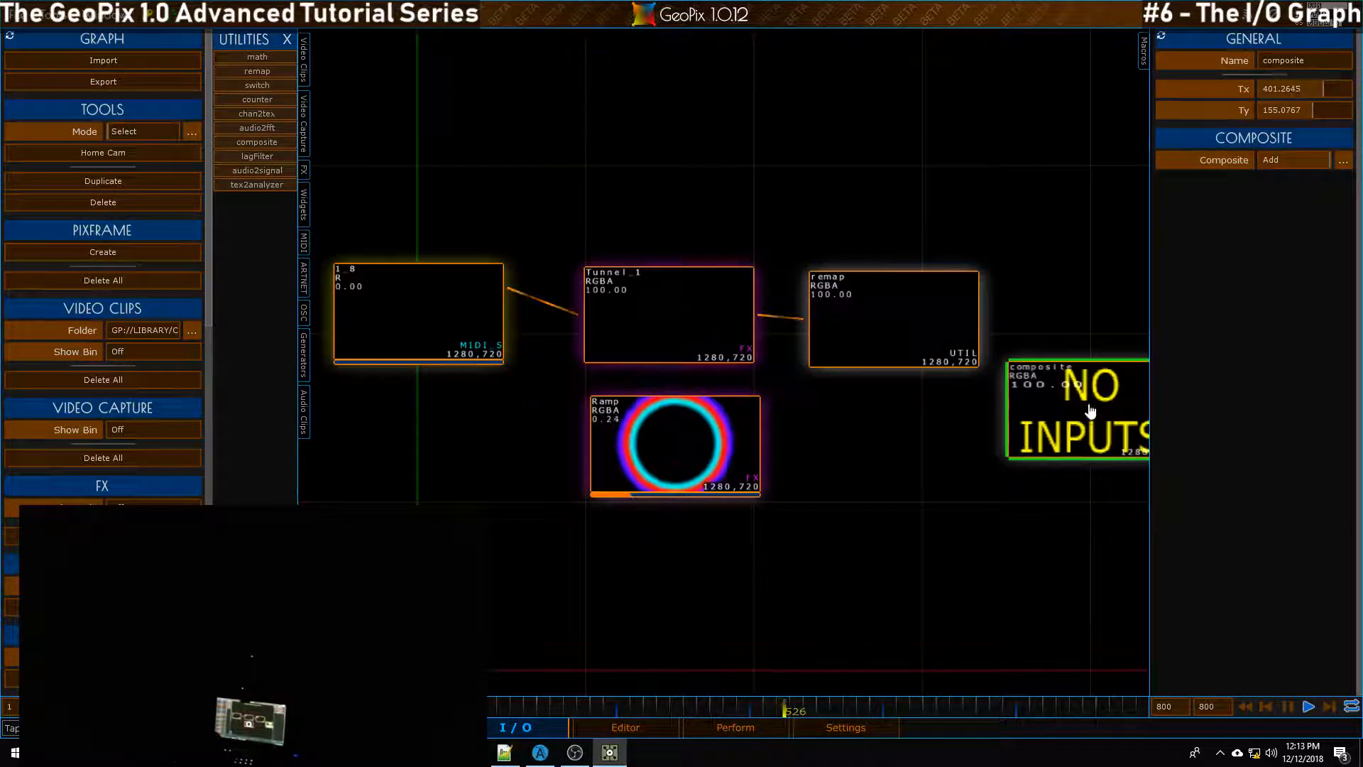
pyautogui.scroll(-2, 1095, 416)
pyautogui.moveTo(910, 134); pyautogui.dragTo(781, 110)
# Move the Ramp node to sit directly below the remap node
pyautogui.press('g')
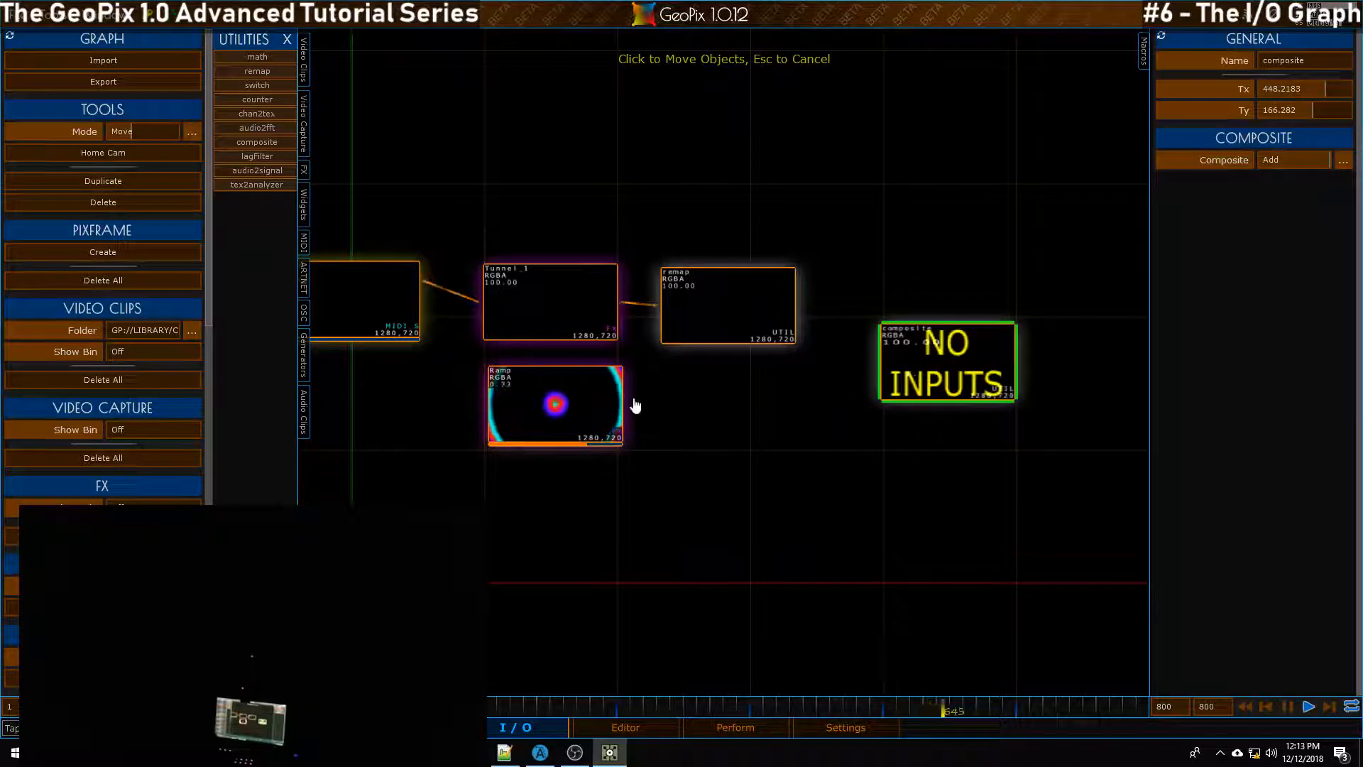
pyautogui.click(561, 411)
pyautogui.press('g')
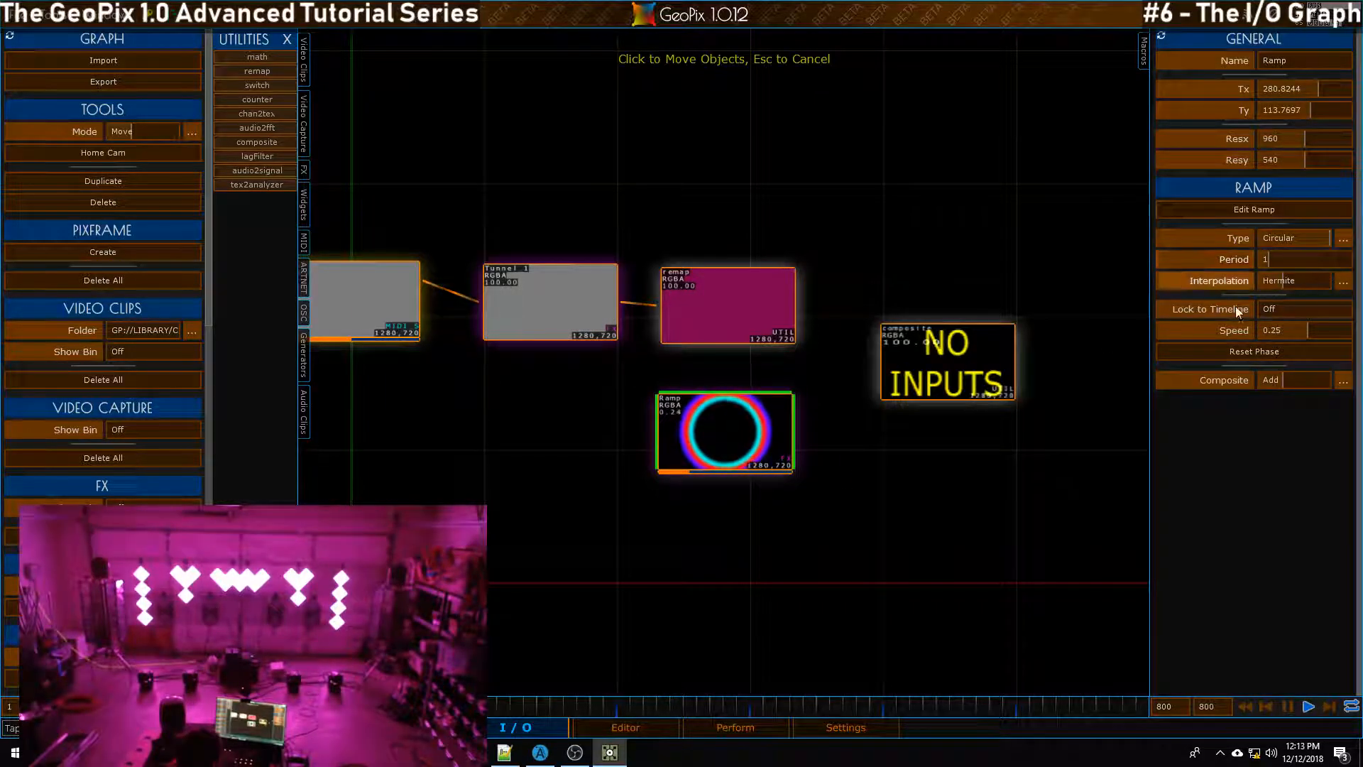
# Open the Ramp node's gradient for editing and remove the two black stops enclosing the colored bands
pyautogui.click(1282, 212)
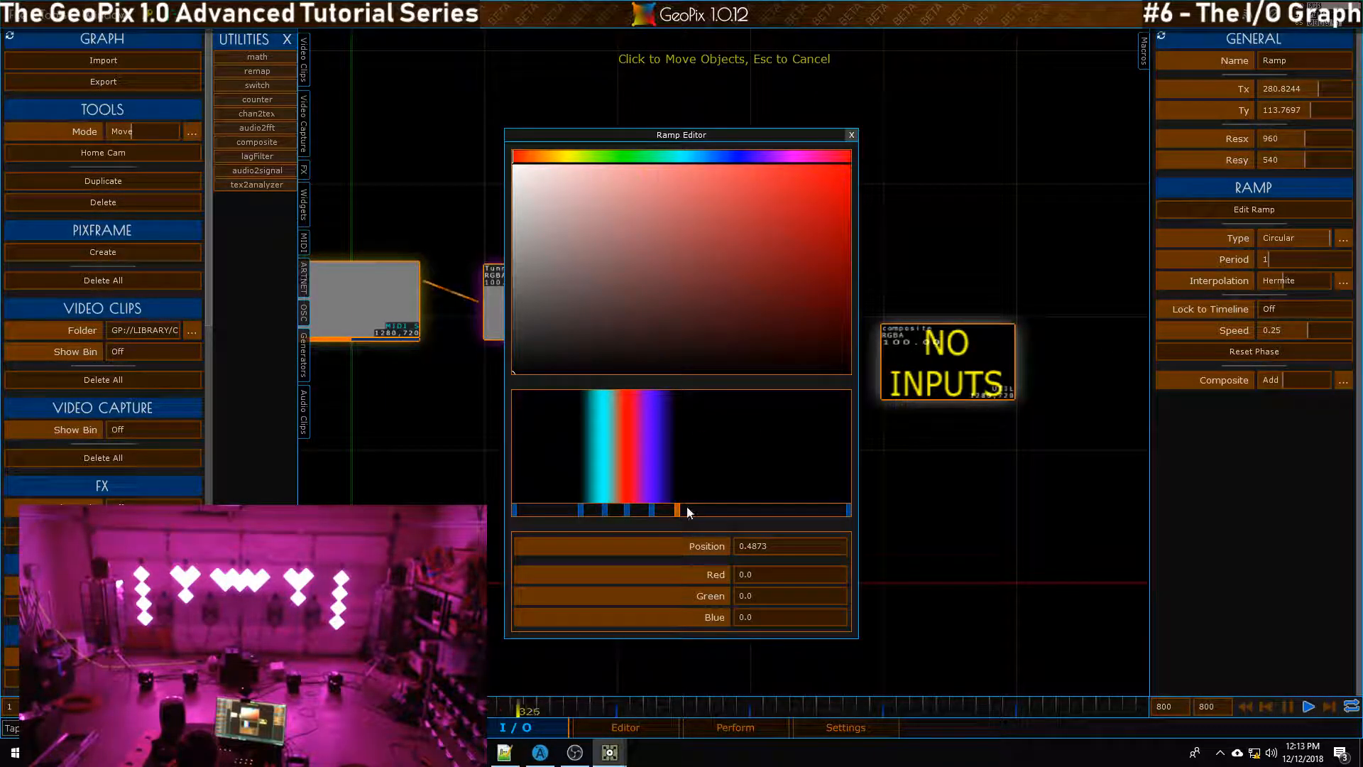
pyautogui.moveTo(678, 508); pyautogui.dragTo(828, 509)
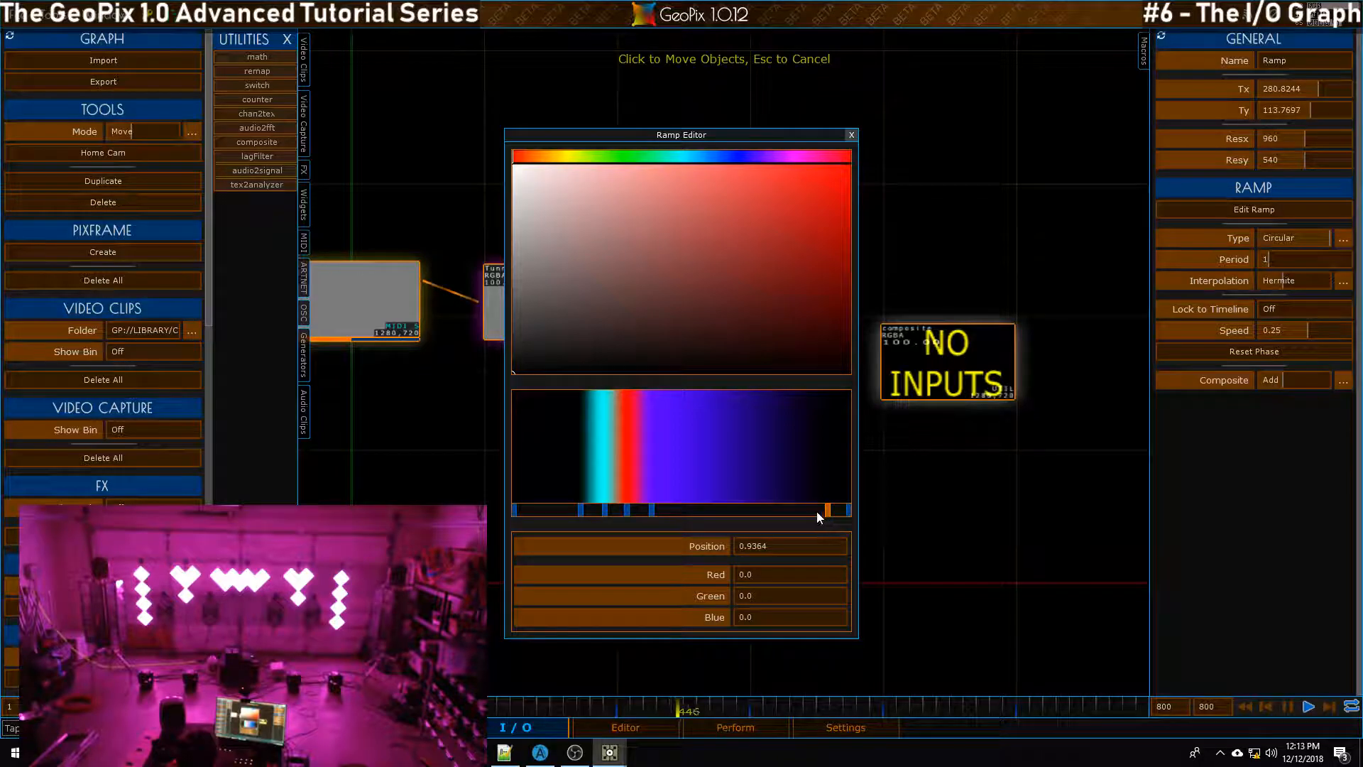
pyautogui.rightClick(581, 510)
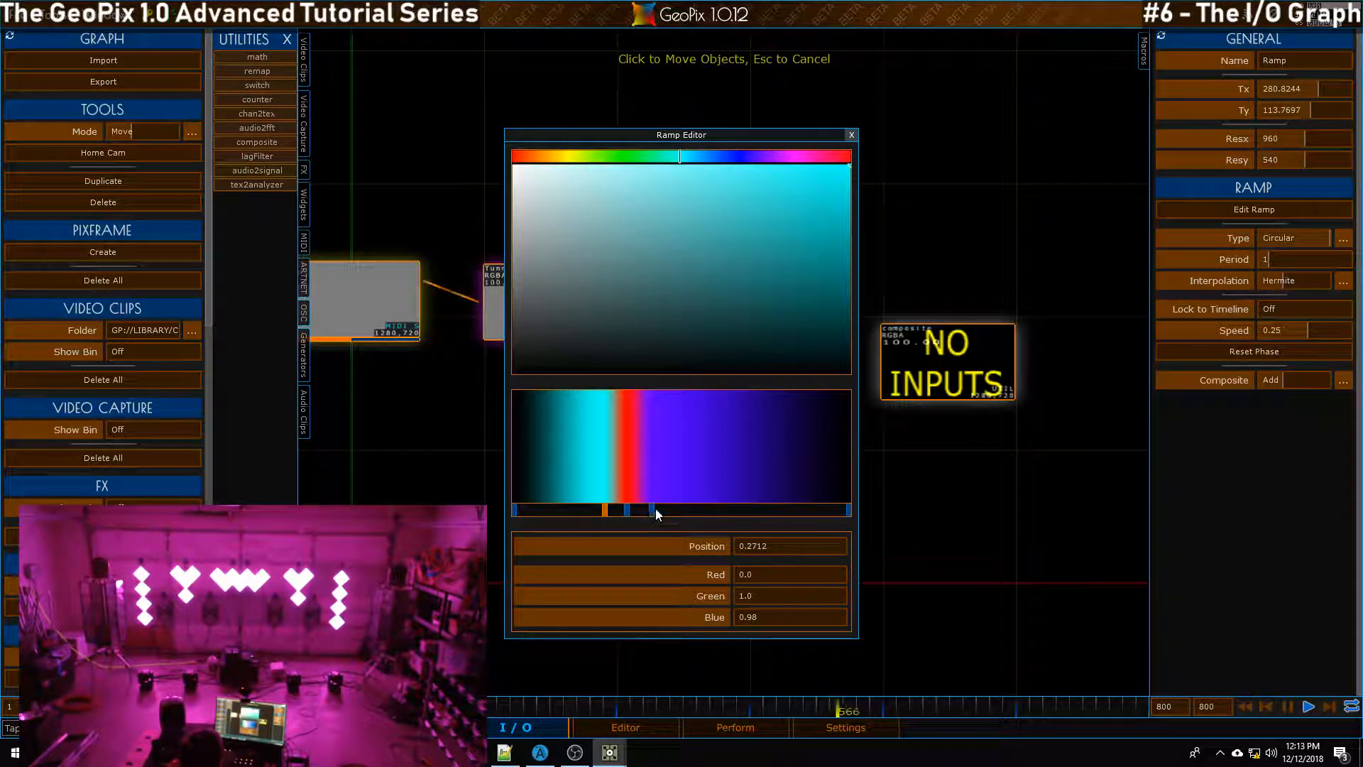
# Spread the ramp's color stops, placing violet at about 0.82, red near the middle and cyan at about 0.18
pyautogui.moveTo(657, 510); pyautogui.dragTo(753, 516)
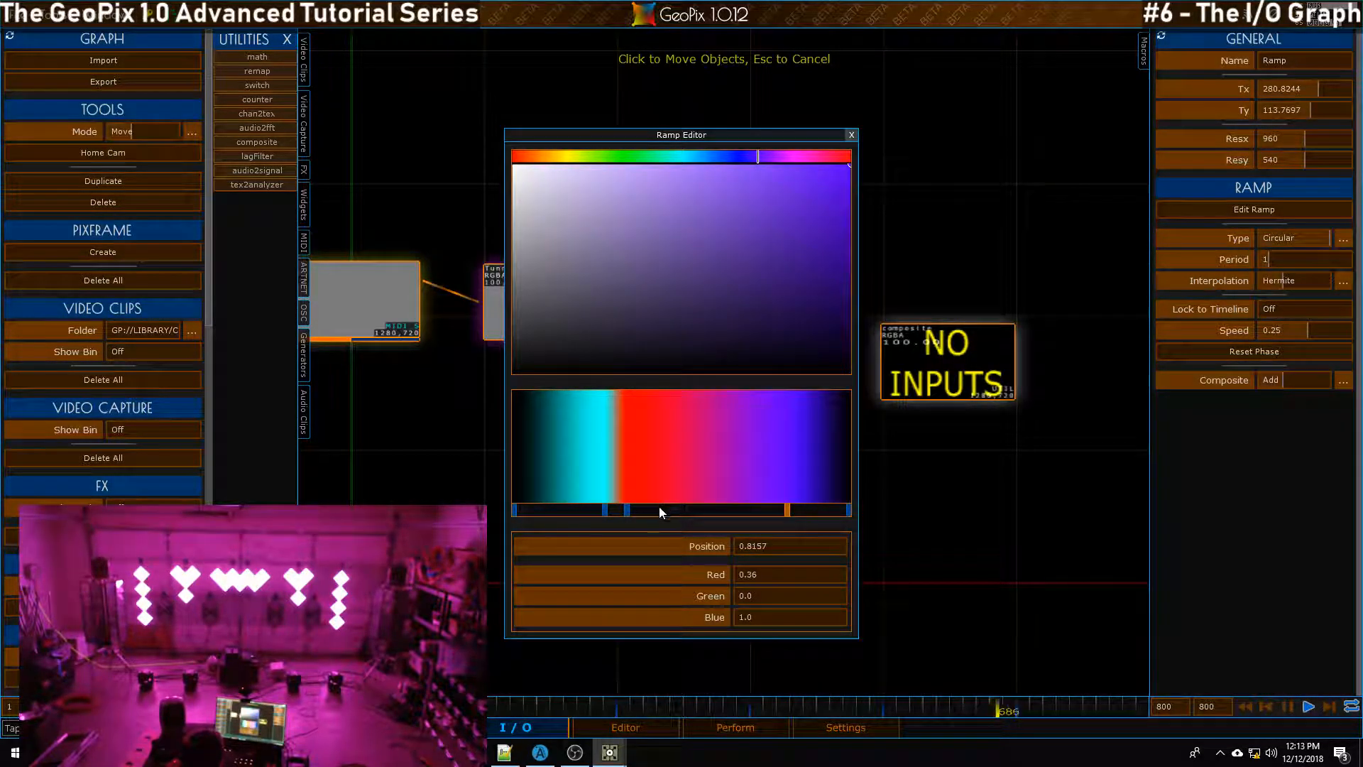
pyautogui.moveTo(628, 509); pyautogui.dragTo(574, 509)
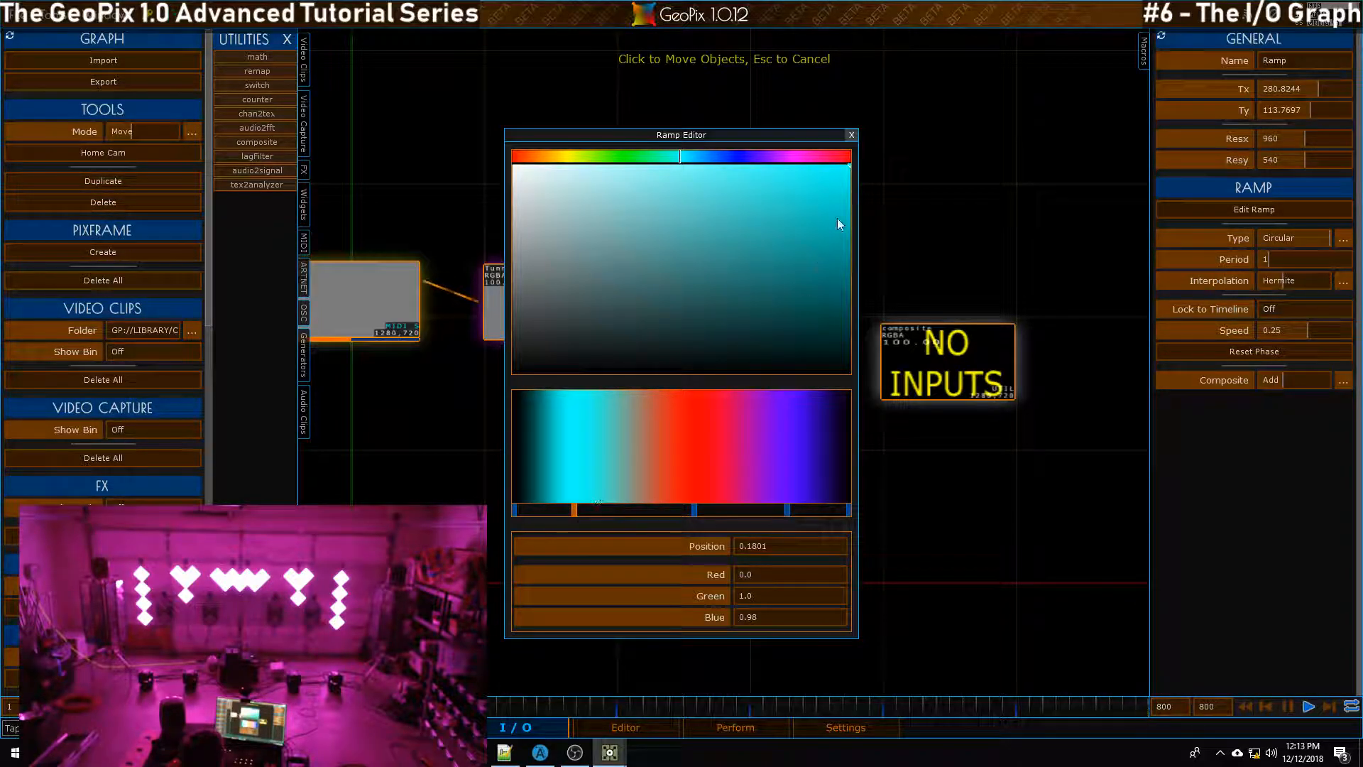
pyautogui.click(851, 136)
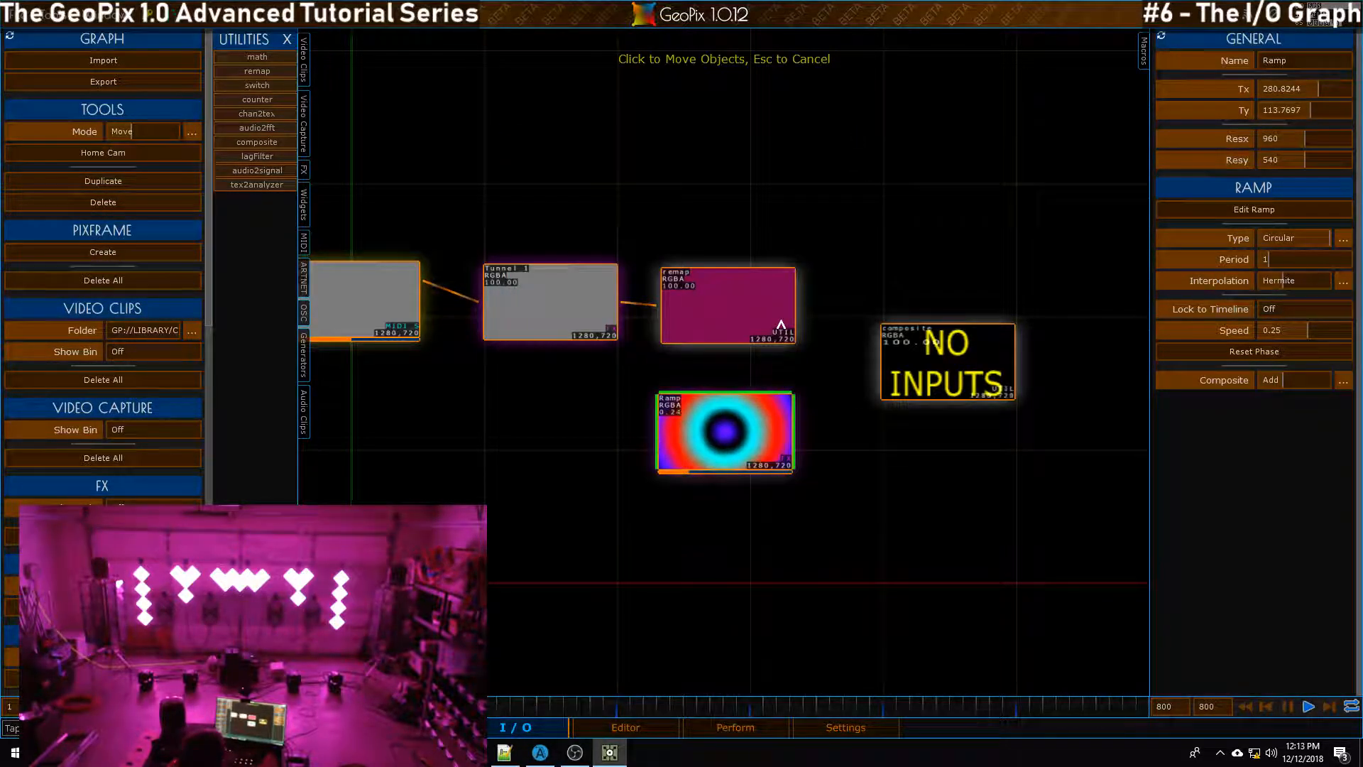
# Try the Horizontal type on the Ramp node and settle on Vertical
pyautogui.click(1342, 239)
pyautogui.click(1285, 240)
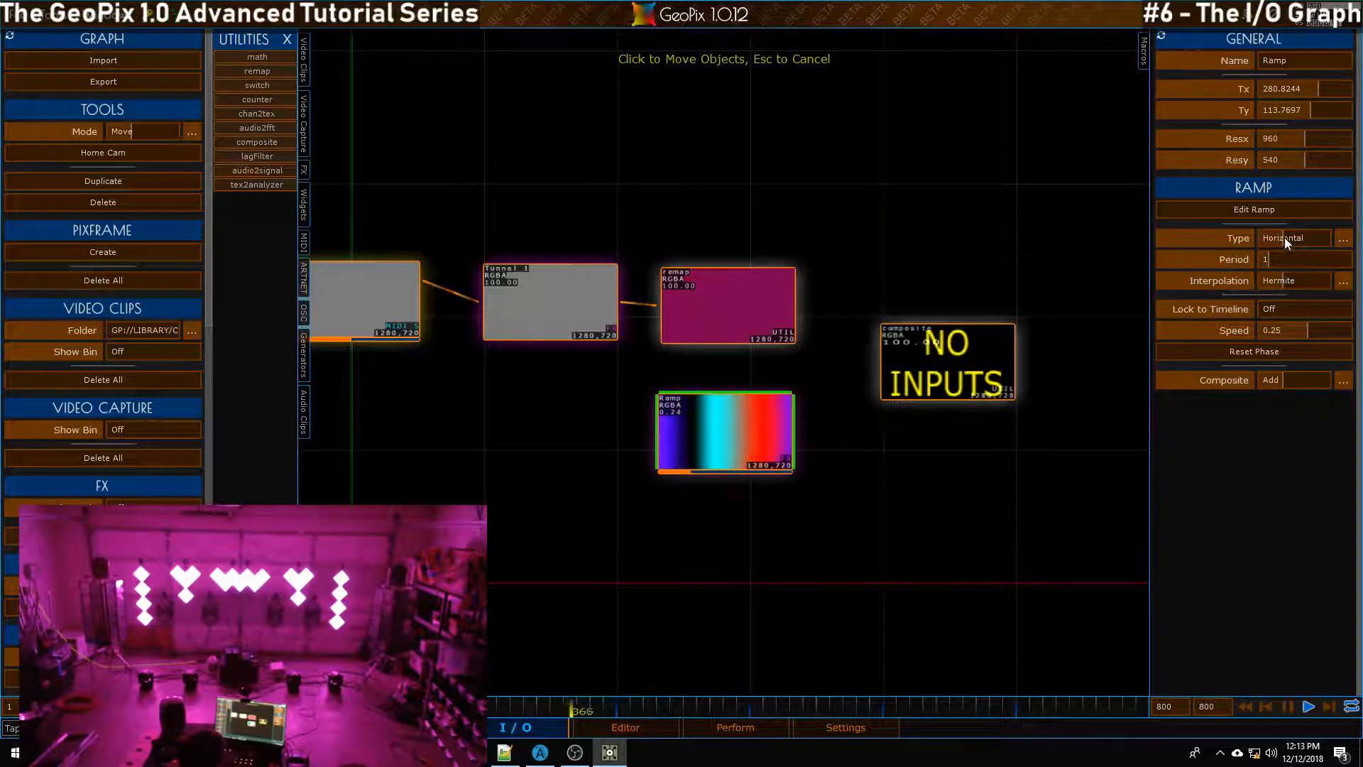
pyautogui.click(1285, 226)
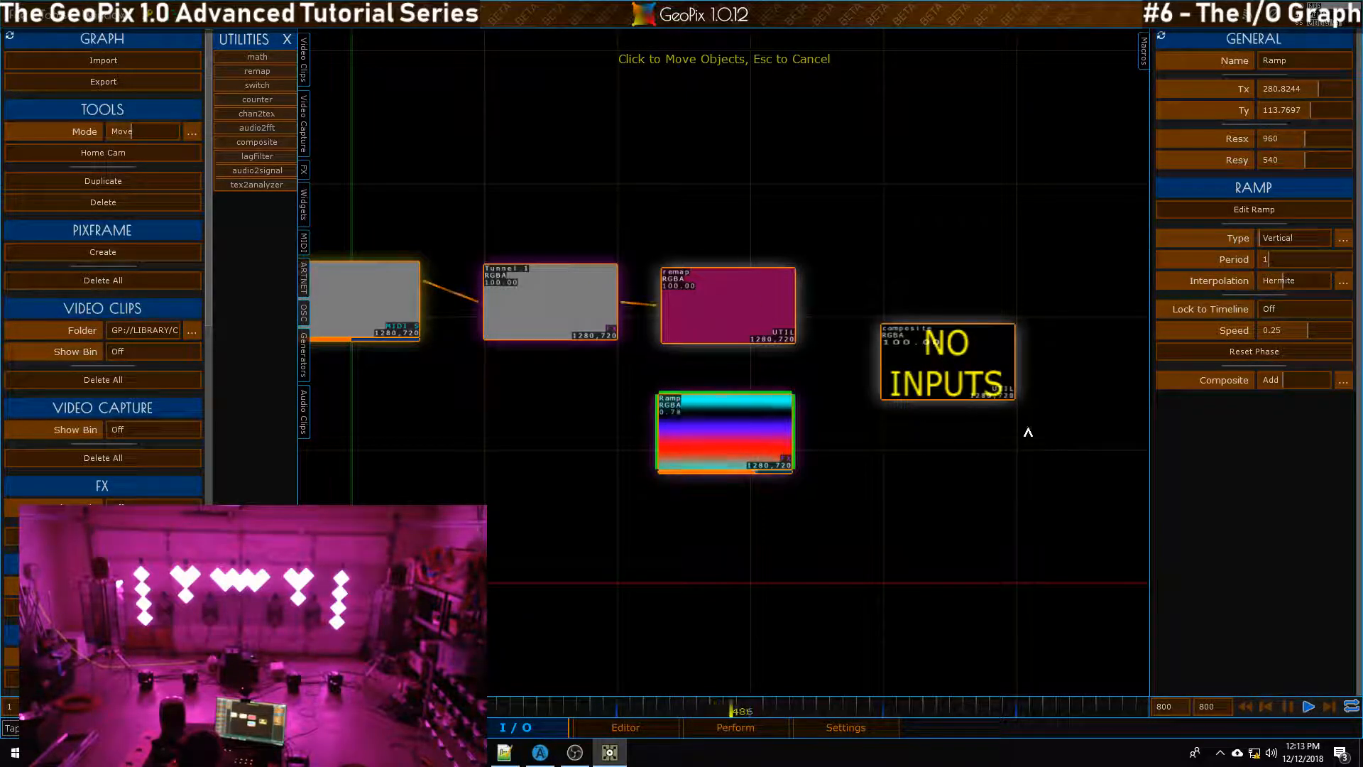
# Connect the remap output to the composite node's upper input and the Ramp texture output to its lower input
pyautogui.moveTo(841, 278); pyautogui.dragTo(803, 326)
pyautogui.press('c')
pyautogui.press('Escape')
pyautogui.press('c')
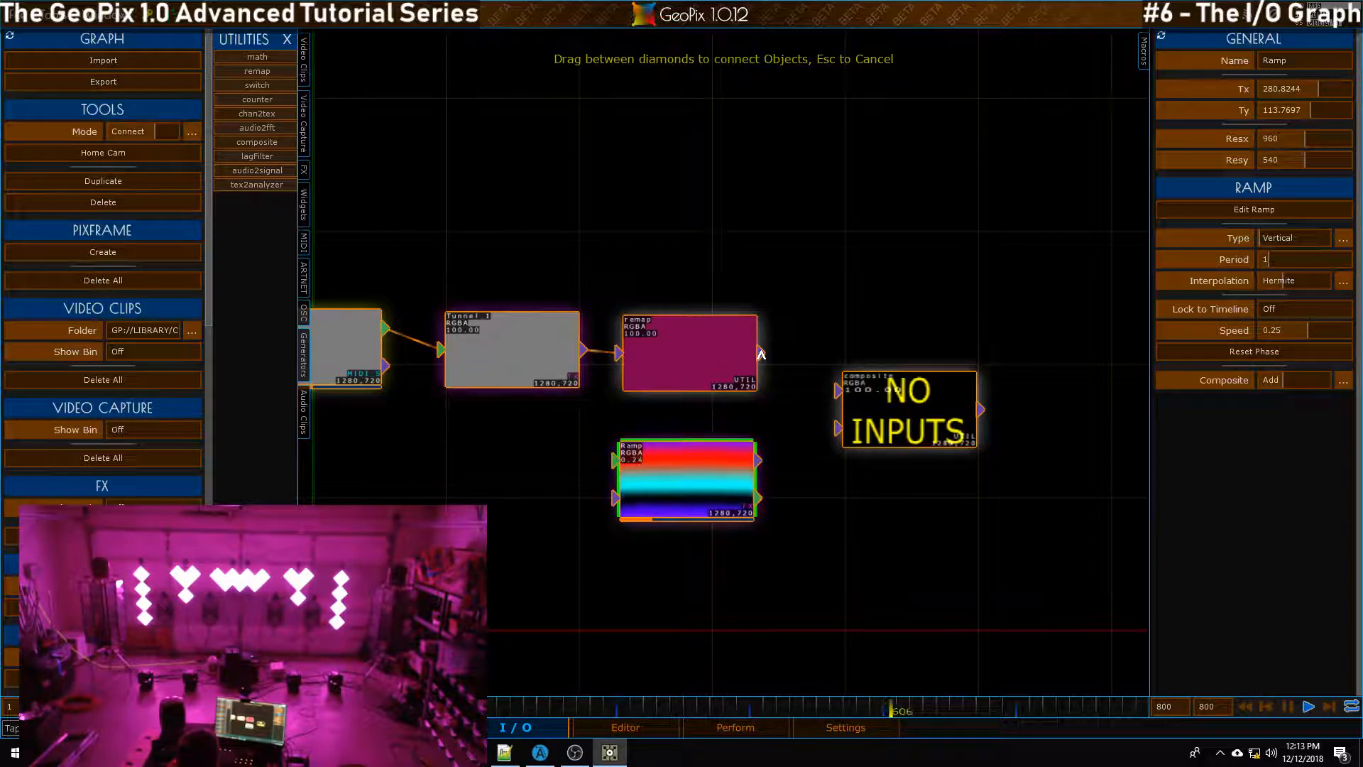
pyautogui.moveTo(838, 387); pyautogui.dragTo(760, 353)
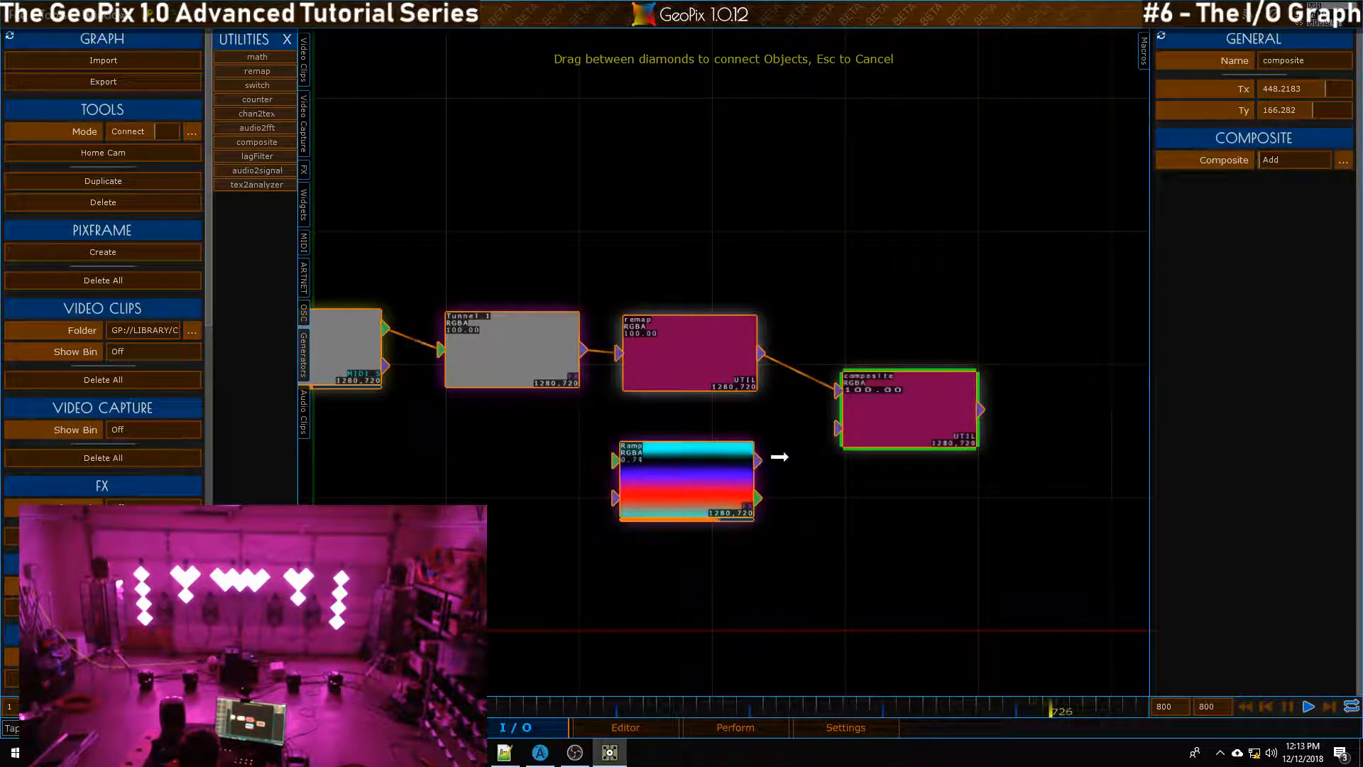
pyautogui.moveTo(838, 427); pyautogui.dragTo(757, 460)
# Change the composite node's blend operation to Difference
pyautogui.moveTo(1029, 275); pyautogui.dragTo(866, 261)
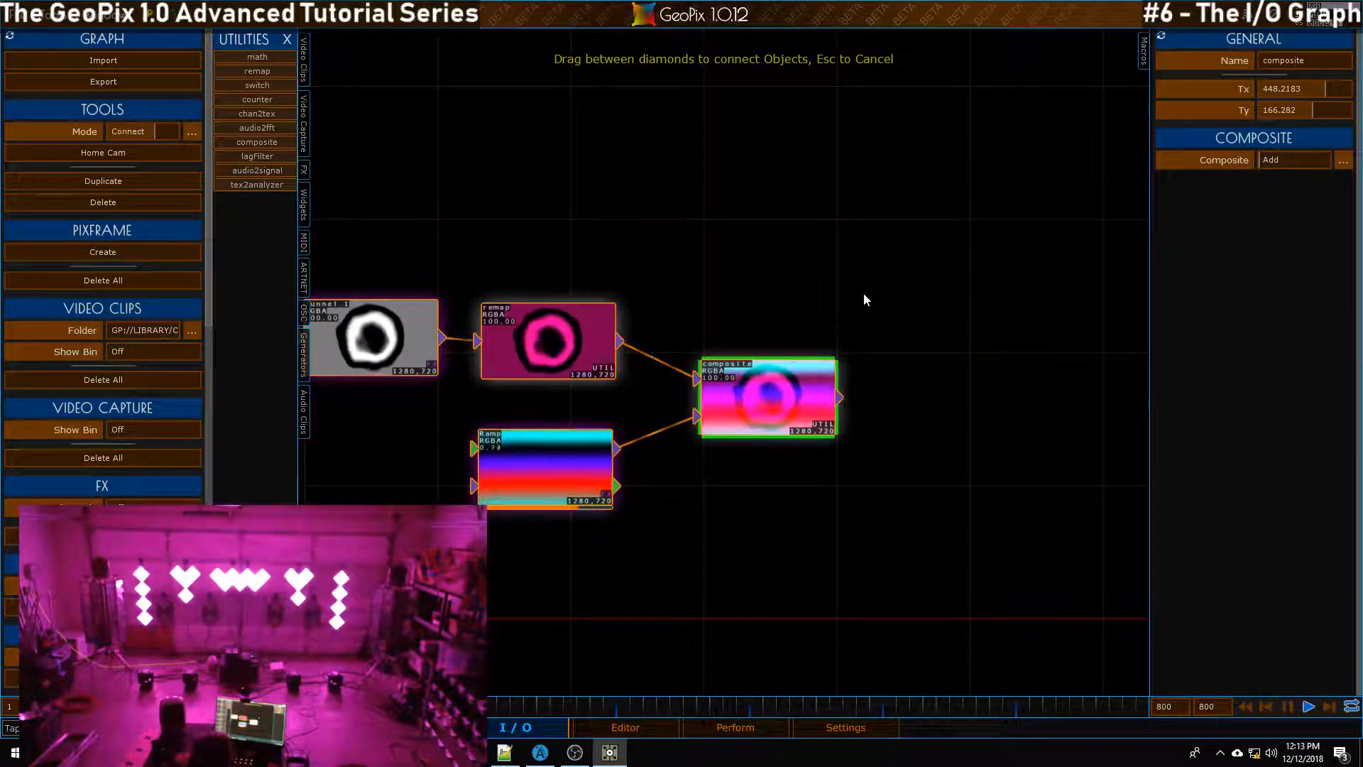
pyautogui.scroll(5, 863, 451)
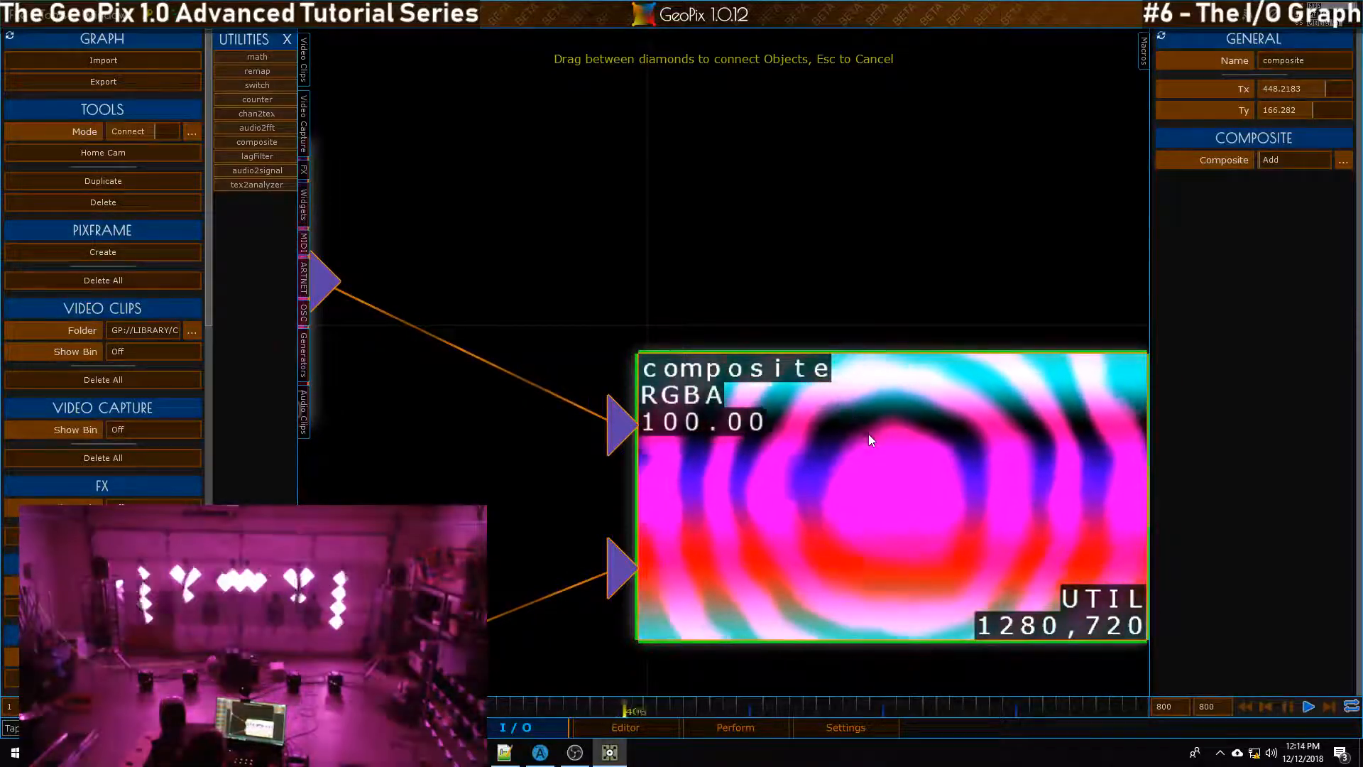
pyautogui.scroll(-1, 852, 409)
pyautogui.scroll(-2, 851, 411)
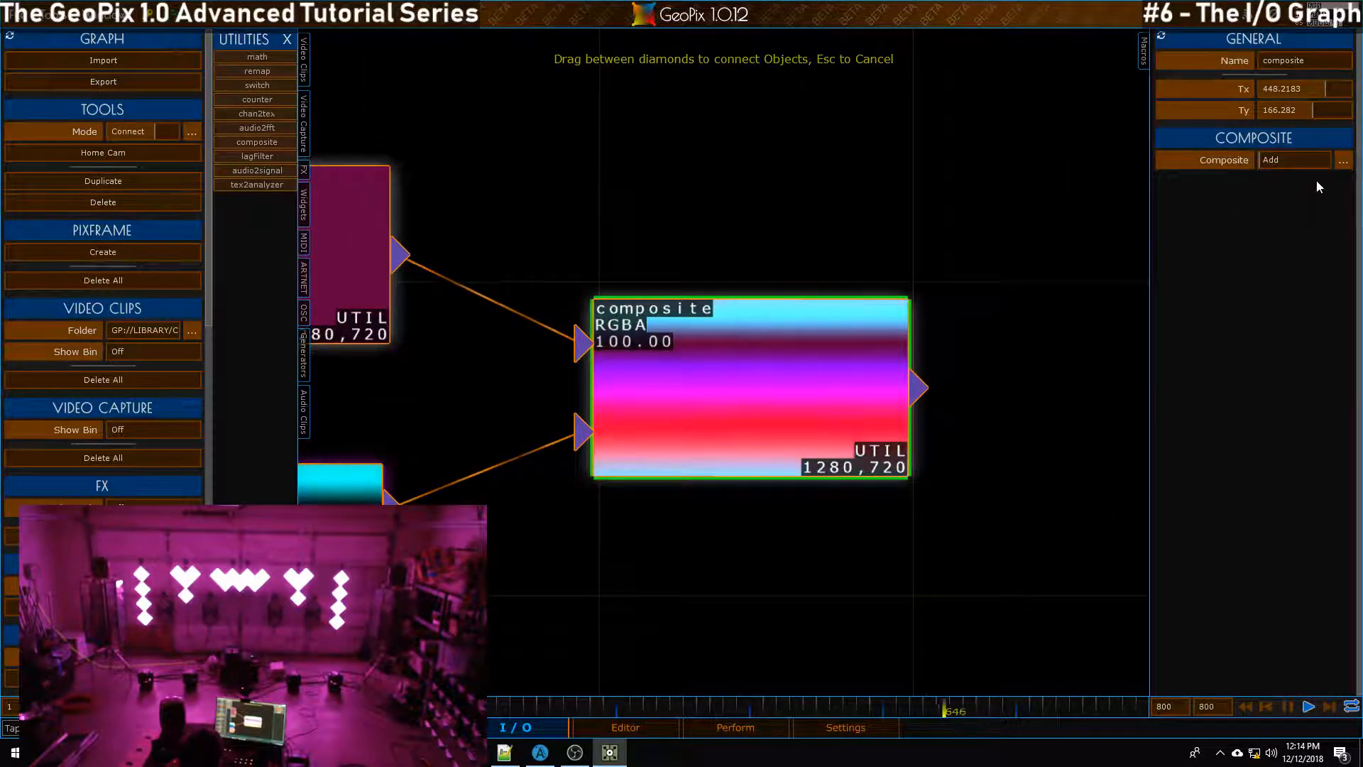
pyautogui.click(1294, 161)
pyautogui.click(1289, 150)
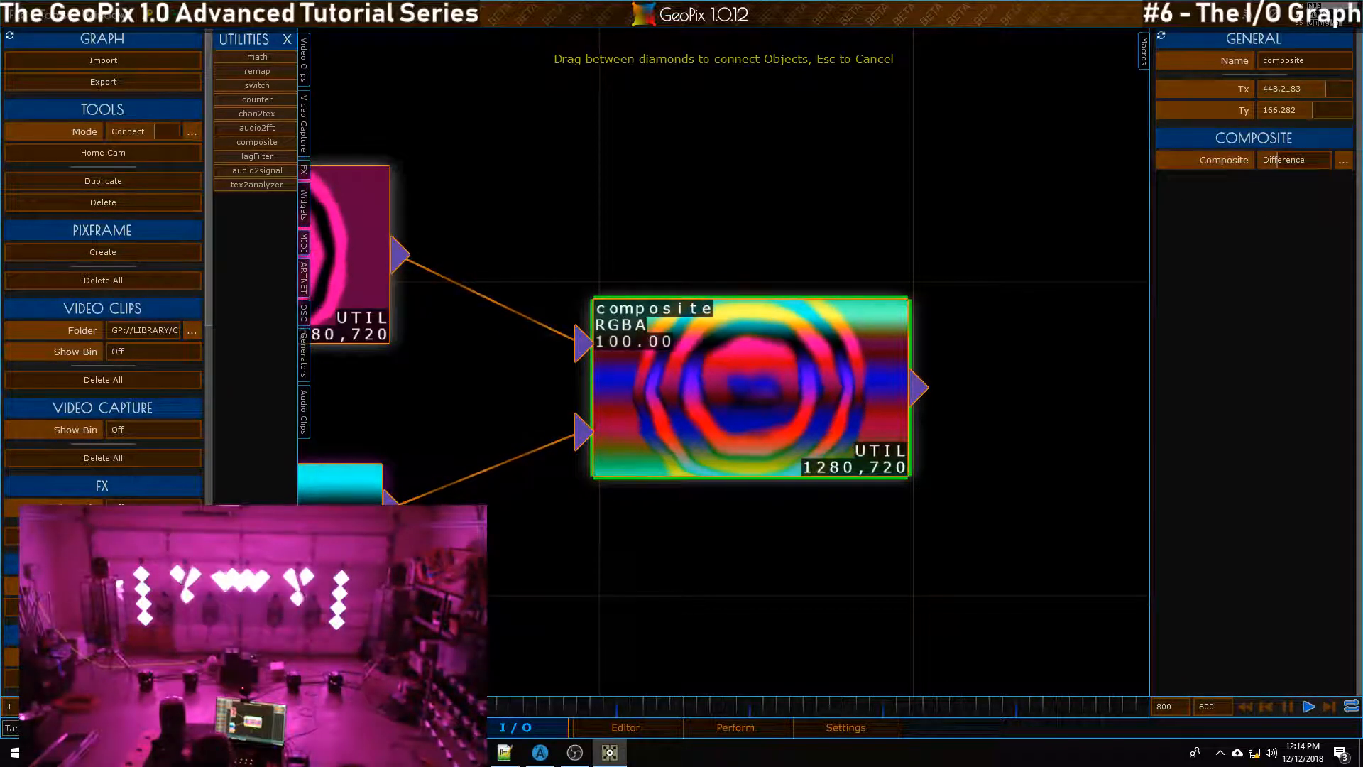
# Move the remap node above the chain and feed Tunnel_1 directly into the composite node's upper input
pyautogui.scroll(-5, 470, 325)
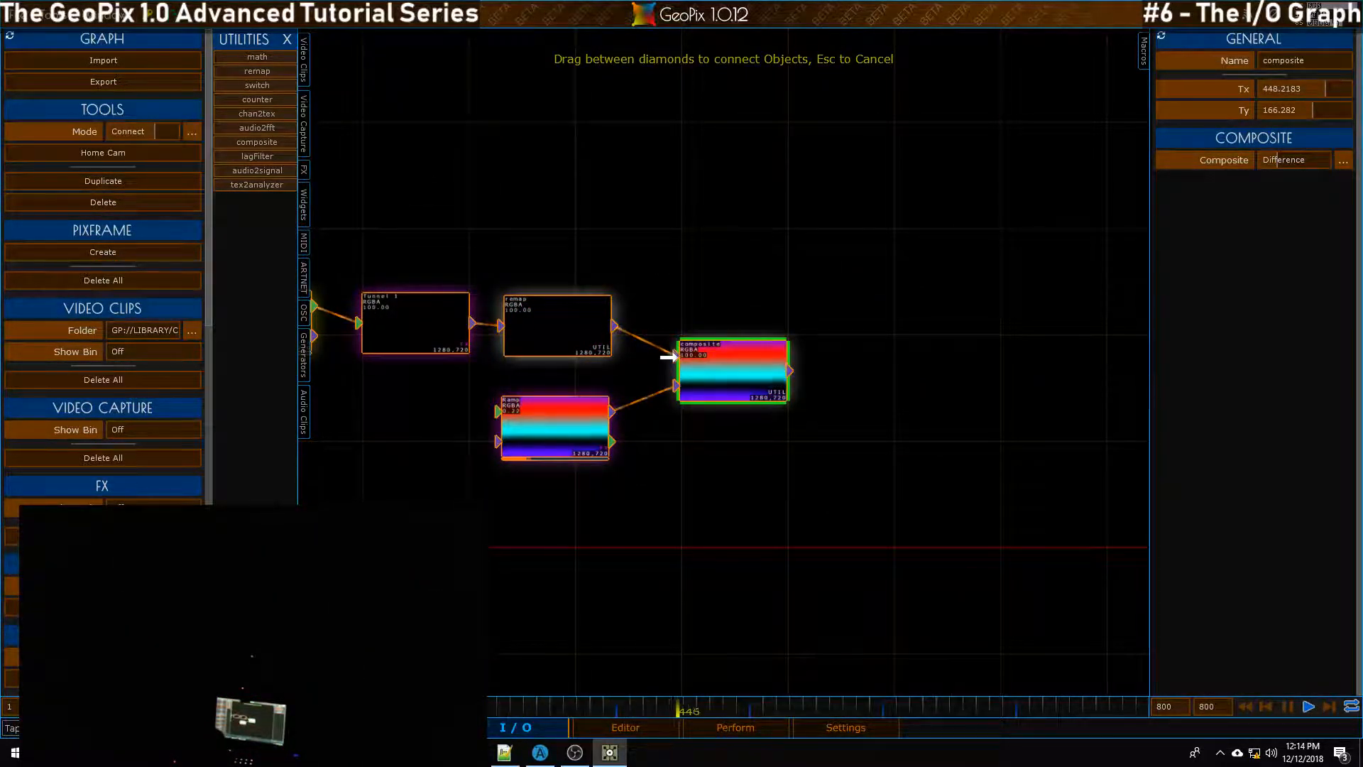
pyautogui.click(561, 328)
pyautogui.press('m')
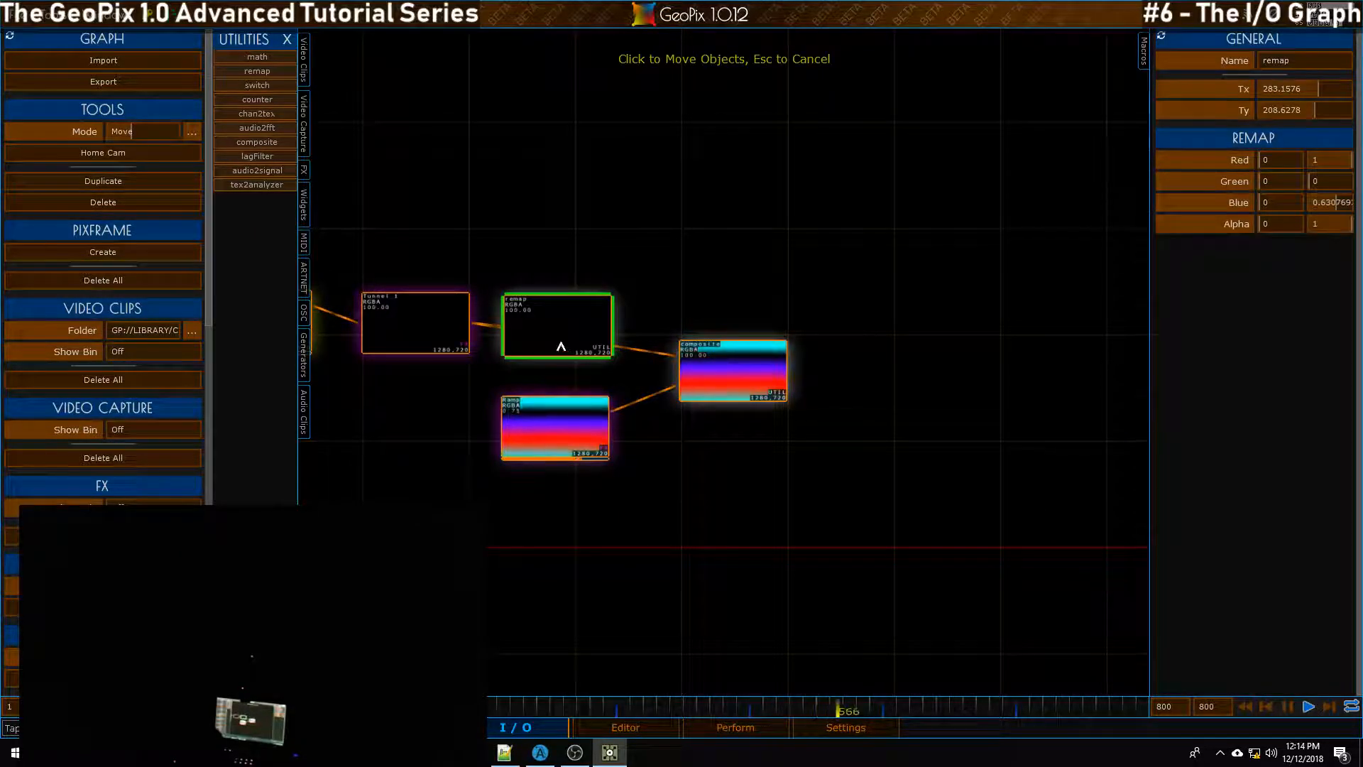
pyautogui.moveTo(560, 345); pyautogui.dragTo(596, 245)
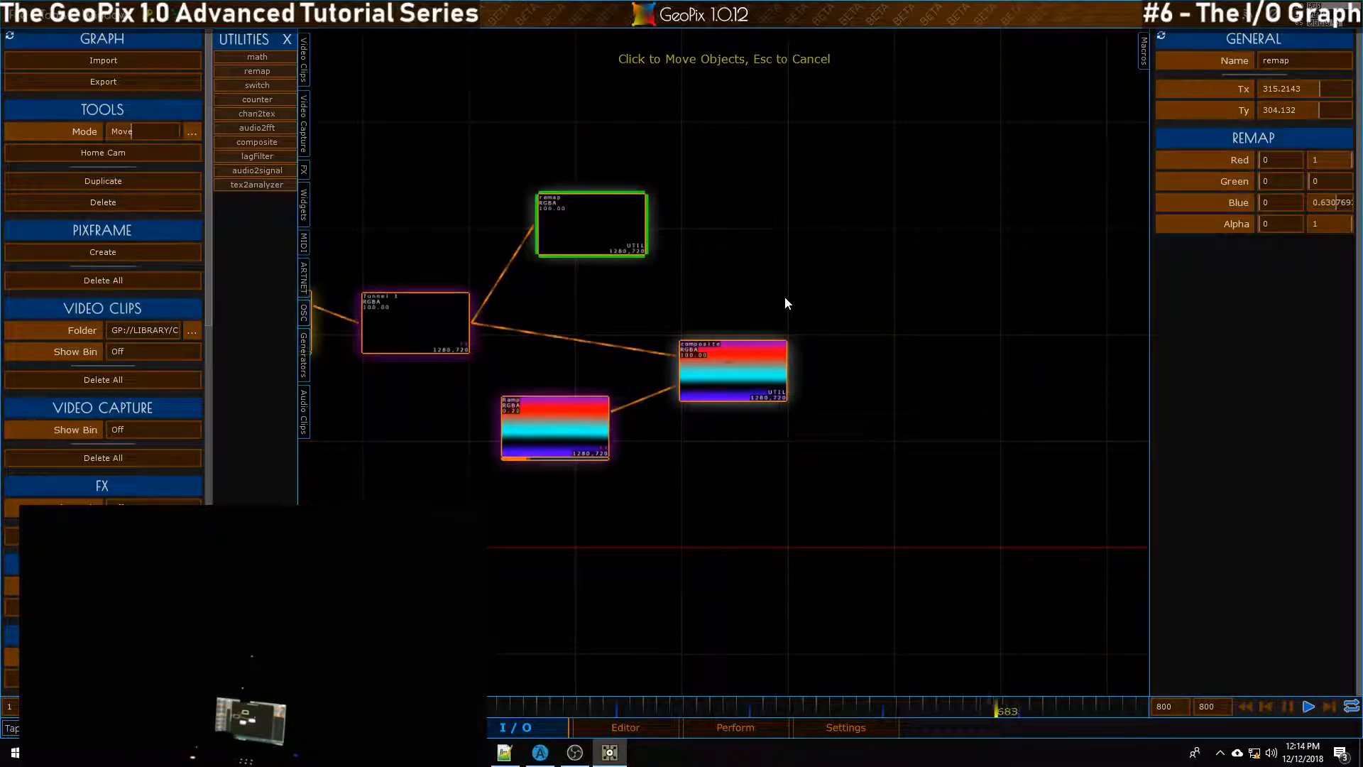
# In the Editor, assign the composite texture to the projector P_1
pyautogui.scroll(4, 813, 390)
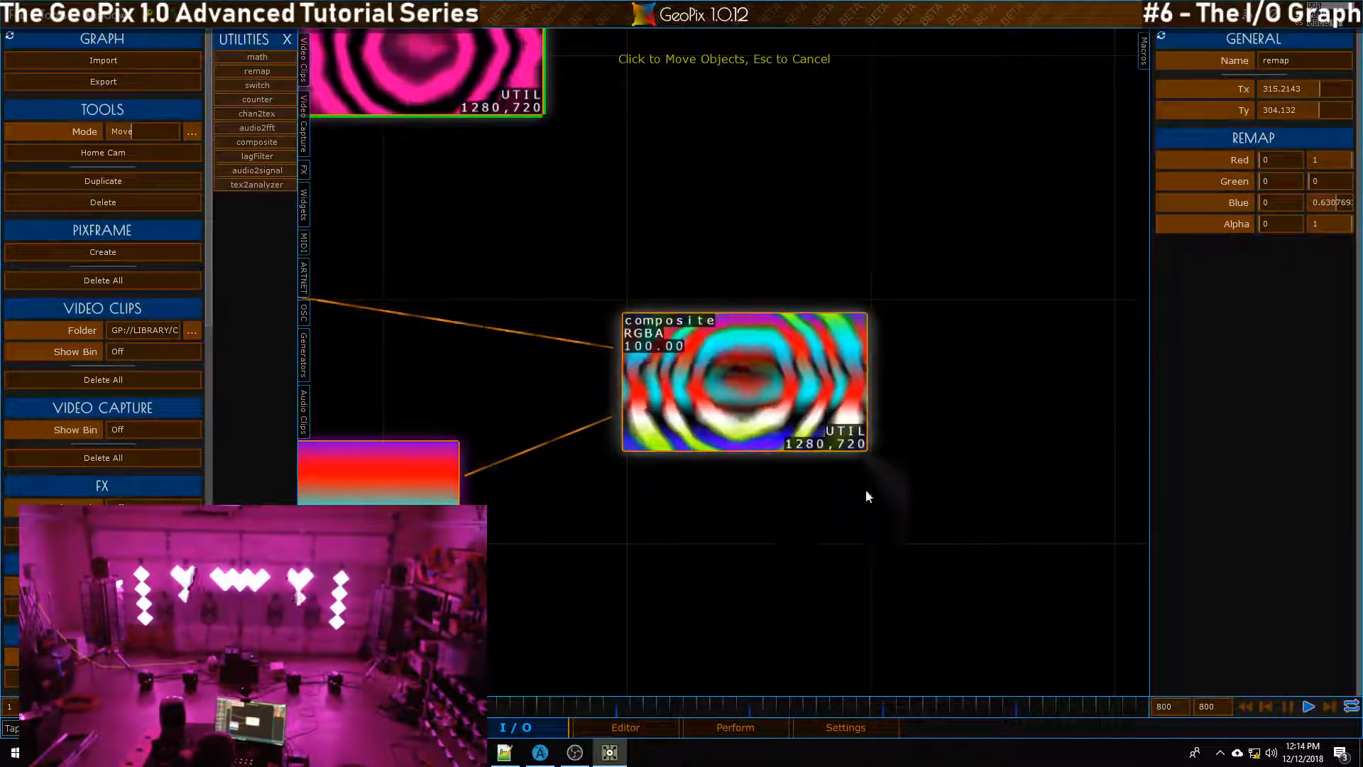
pyautogui.click(618, 725)
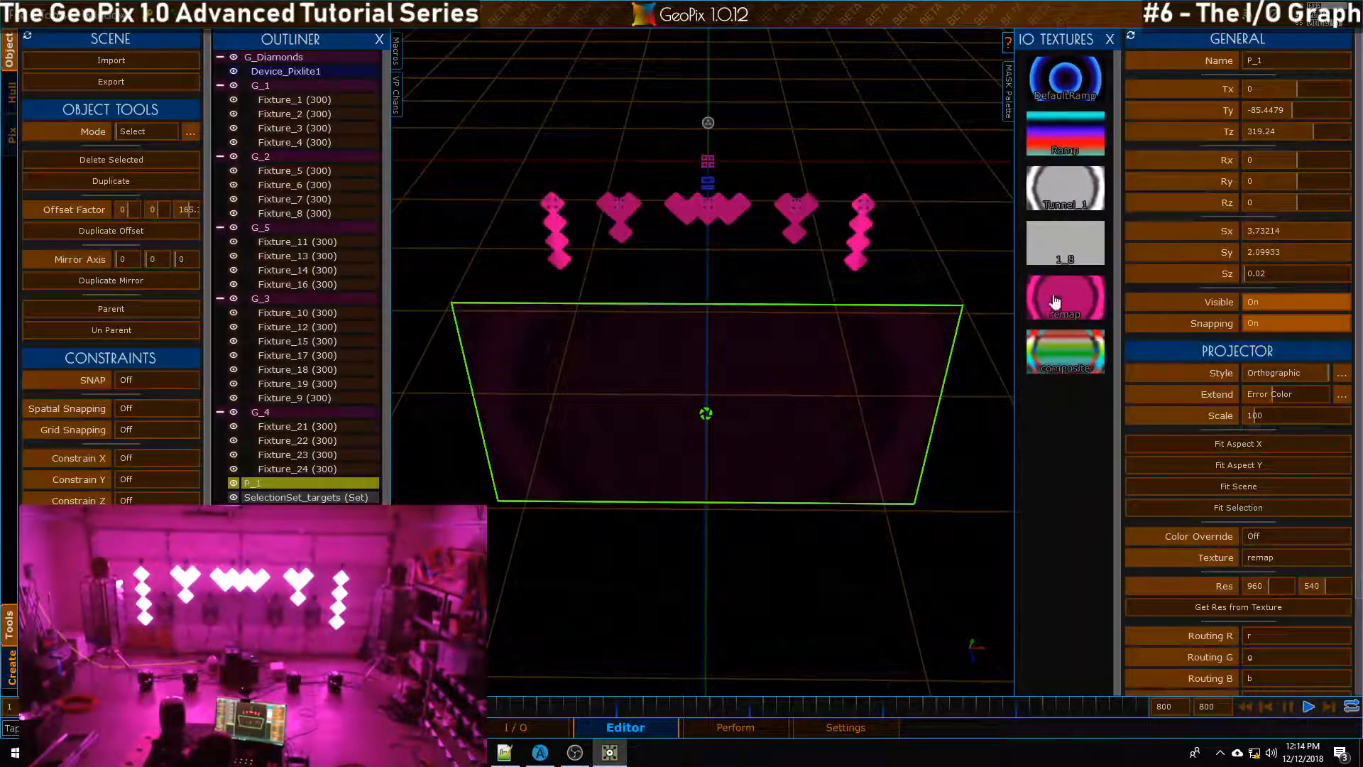
pyautogui.click(1067, 360)
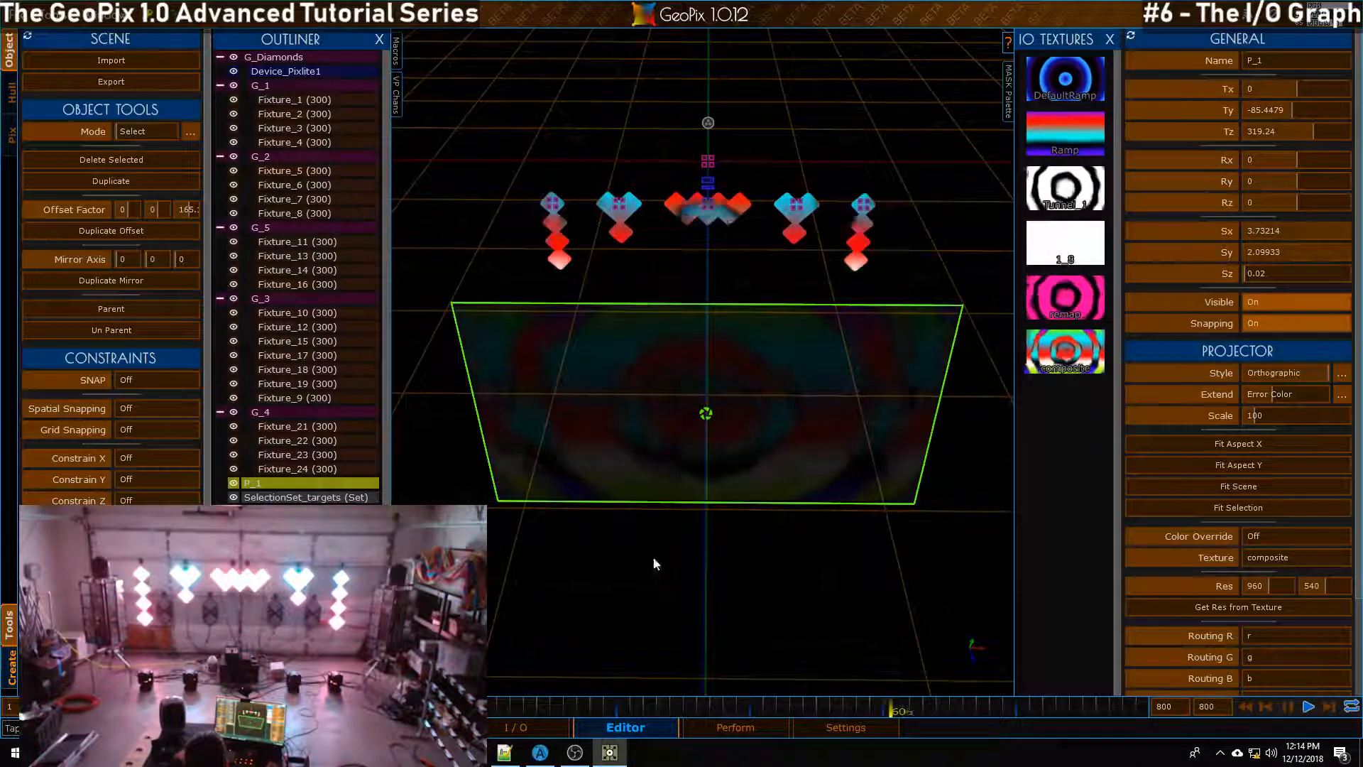
# Return to the I/O graph, add a chan2tex utility node and position it above the Tunnel_1 node
pyautogui.click(515, 727)
pyautogui.scroll(-3, 793, 401)
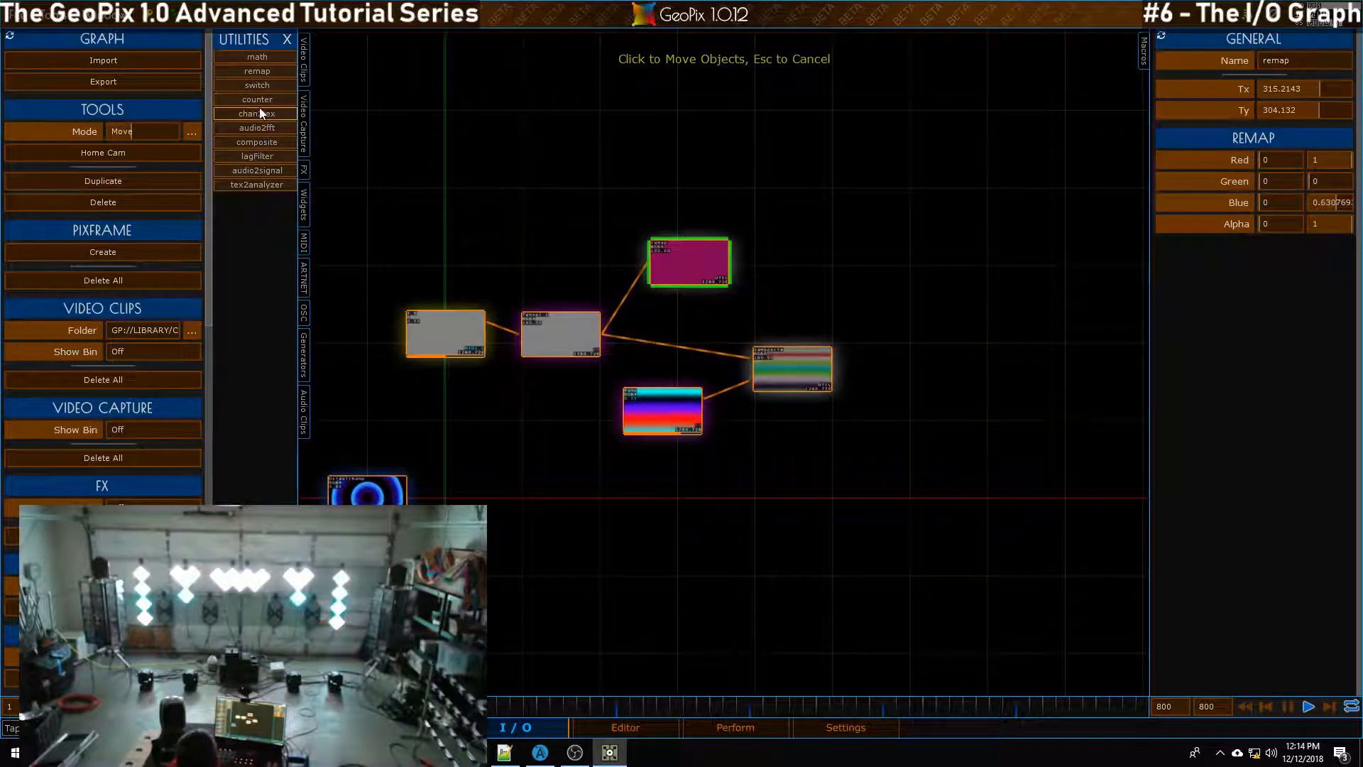
pyautogui.click(261, 114)
pyautogui.click(684, 186)
pyautogui.scroll(3, 505, 176)
pyautogui.moveTo(539, 192); pyautogui.dragTo(742, 328)
pyautogui.press('g')
pyautogui.moveTo(857, 230); pyautogui.dragTo(596, 353)
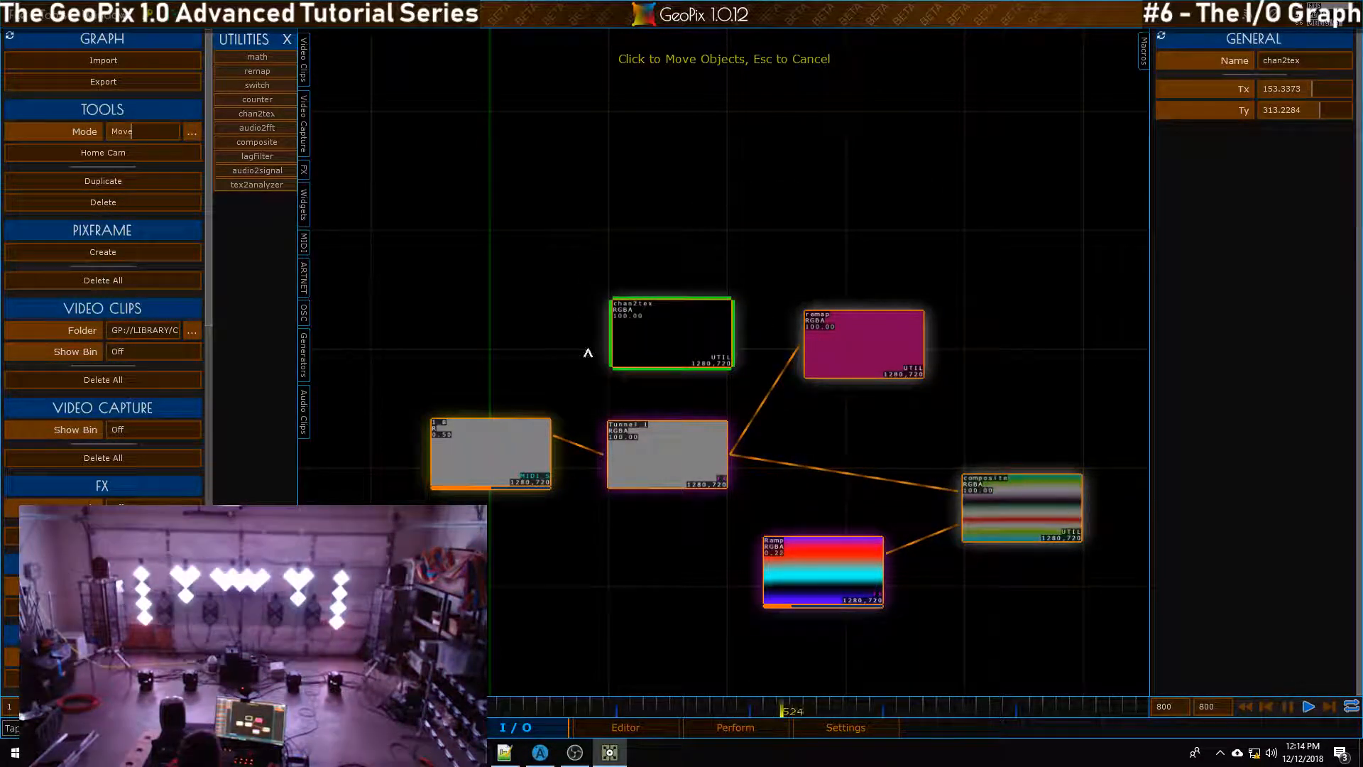
pyautogui.scroll(2, 524, 374)
pyautogui.scroll(2, 547, 289)
pyautogui.press('Escape')
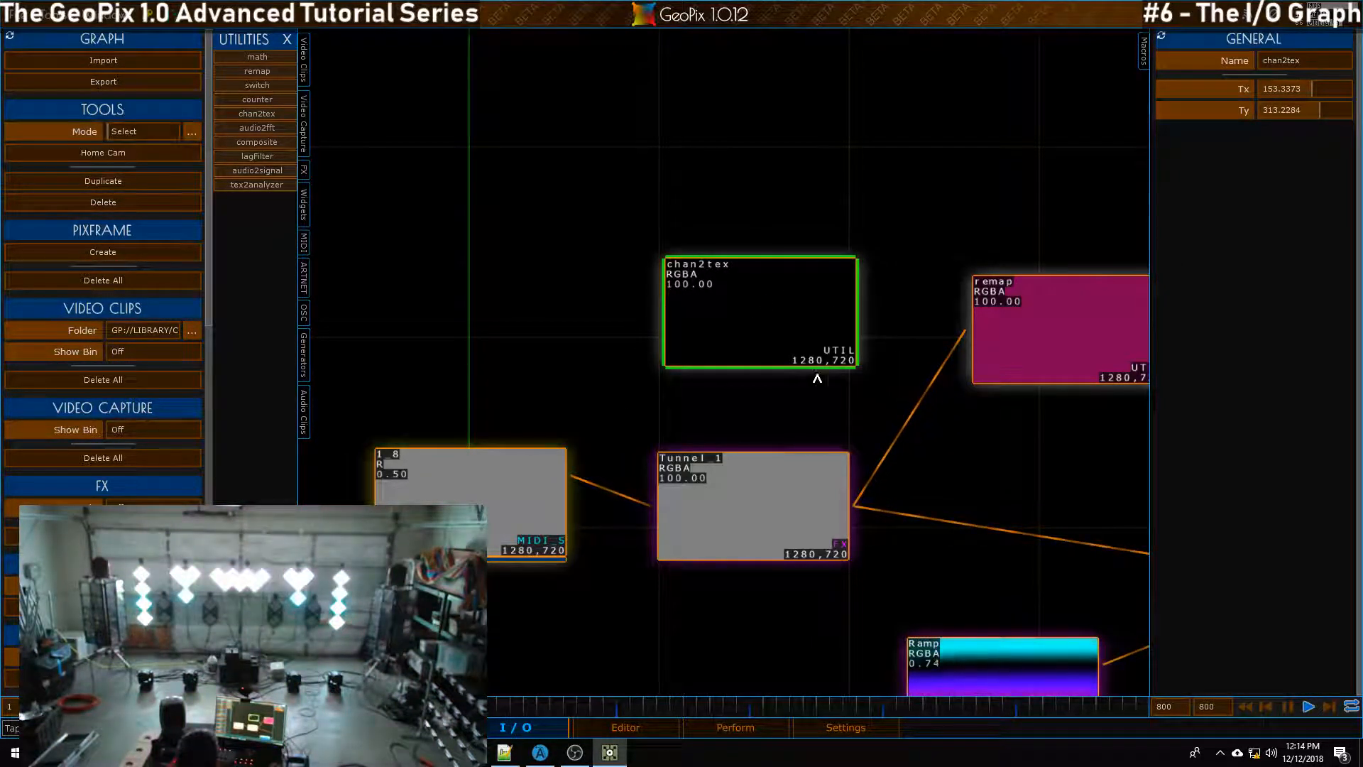
# Switch from the utilities to the MIDI inputs and place a 2_8 node beside the chan2tex node
pyautogui.scroll(-2, 723, 359)
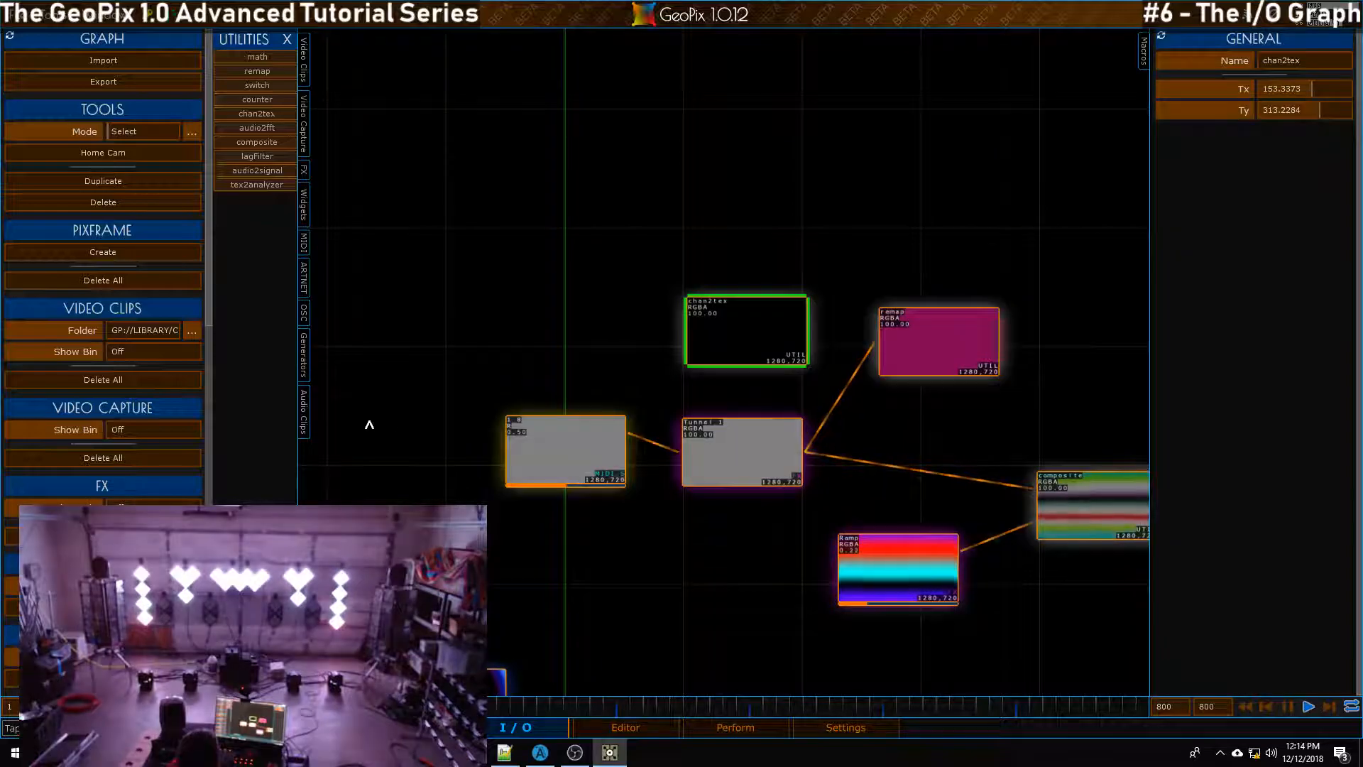
pyautogui.click(287, 39)
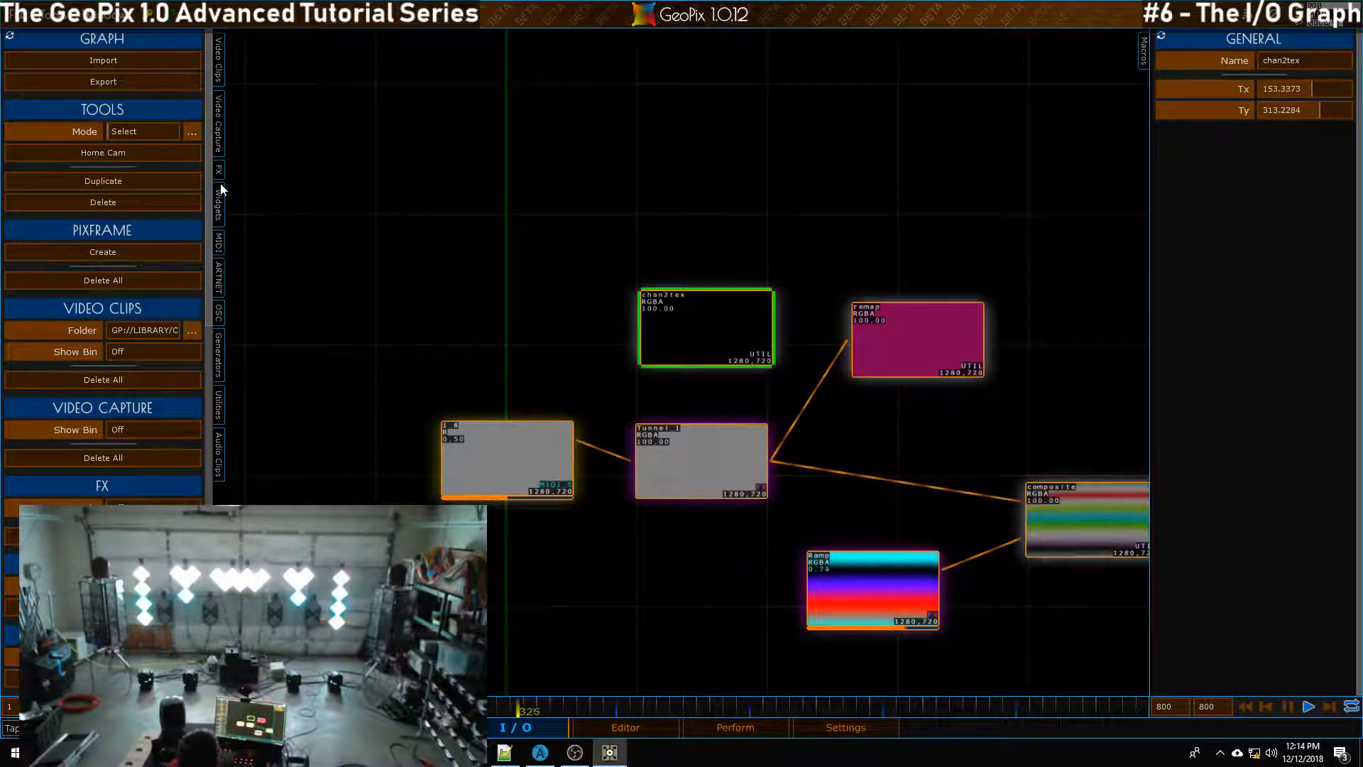
pyautogui.click(219, 241)
pyautogui.click(264, 107)
pyautogui.click(526, 320)
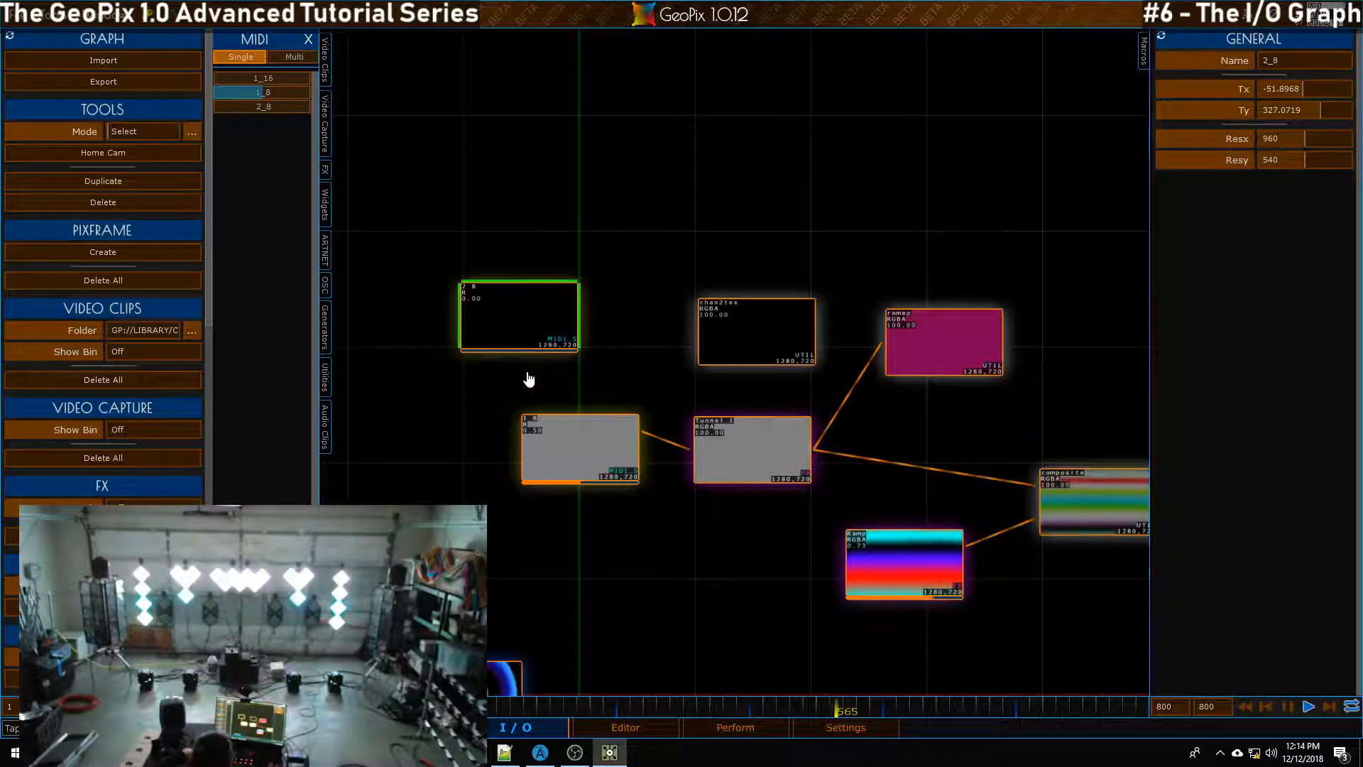
# Add a 3_8 MIDI node below the 2_8 node and move the 1_8 node above the 2_8 node
pyautogui.click(281, 120)
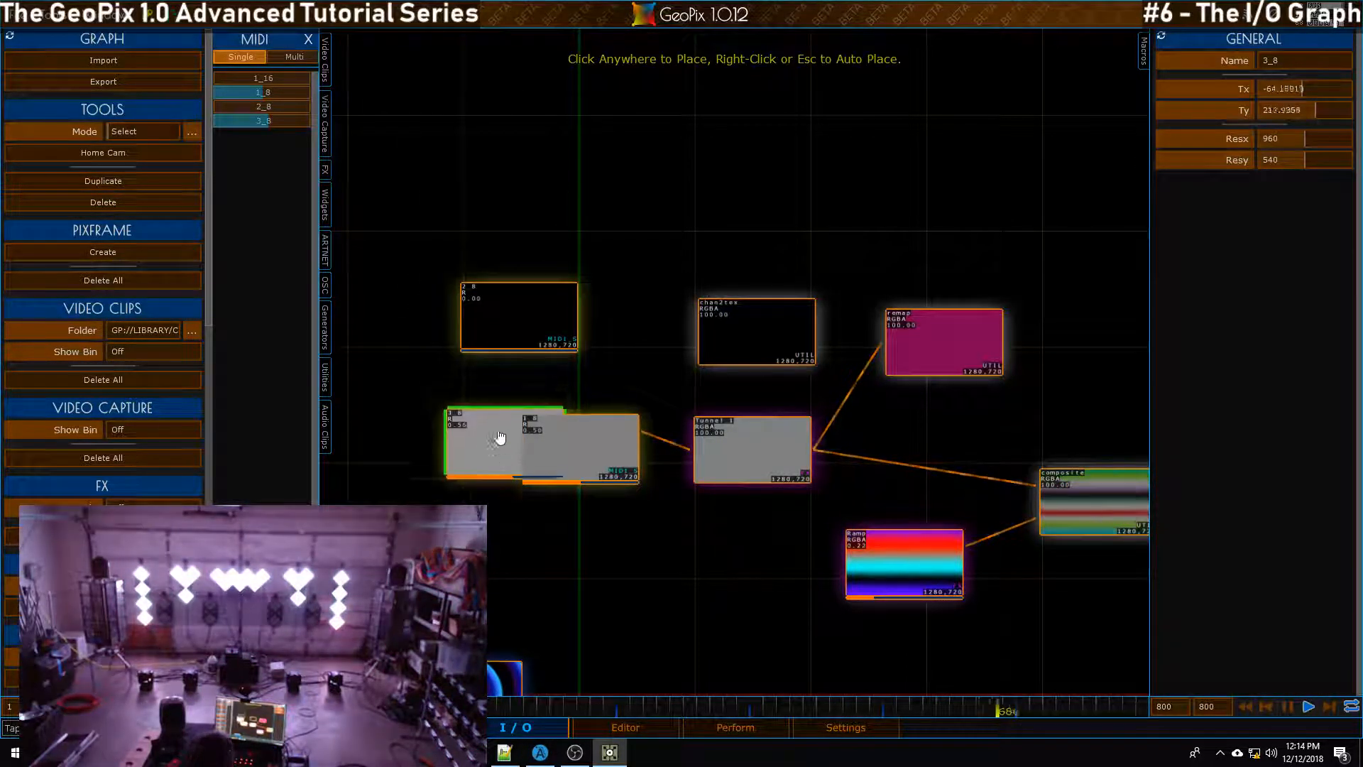
pyautogui.click(588, 453)
pyautogui.press('m')
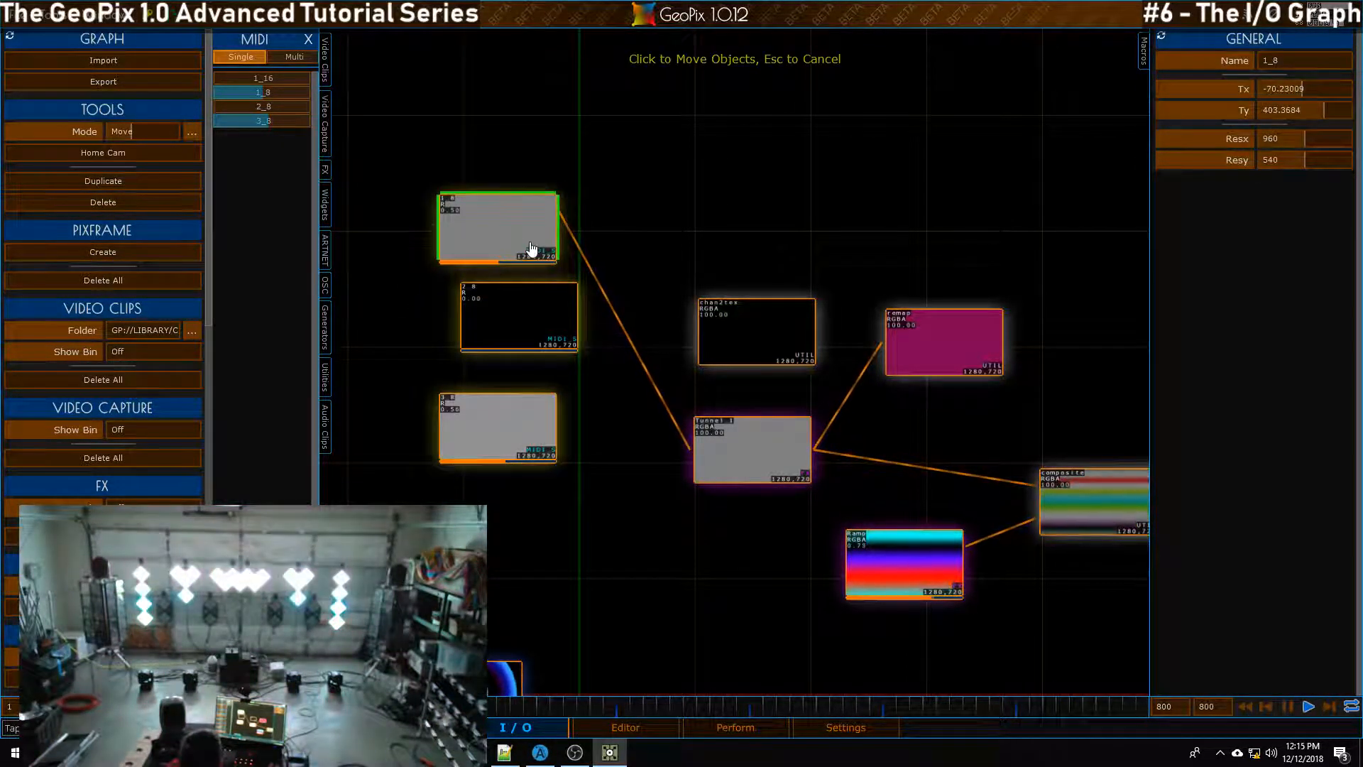
# Line up the 2_8 and 3_8 MIDI nodes in a column below the 1_8 node
pyautogui.click(547, 326)
pyautogui.click(544, 323)
pyautogui.press('m')
pyautogui.click(528, 325)
pyautogui.click(516, 431)
pyautogui.press('m')
# Connect the channel outputs of 1_8, 2_8 and 3_8 to the three chan2tex inputs, and close the MIDI list
pyautogui.scroll(3, 646, 273)
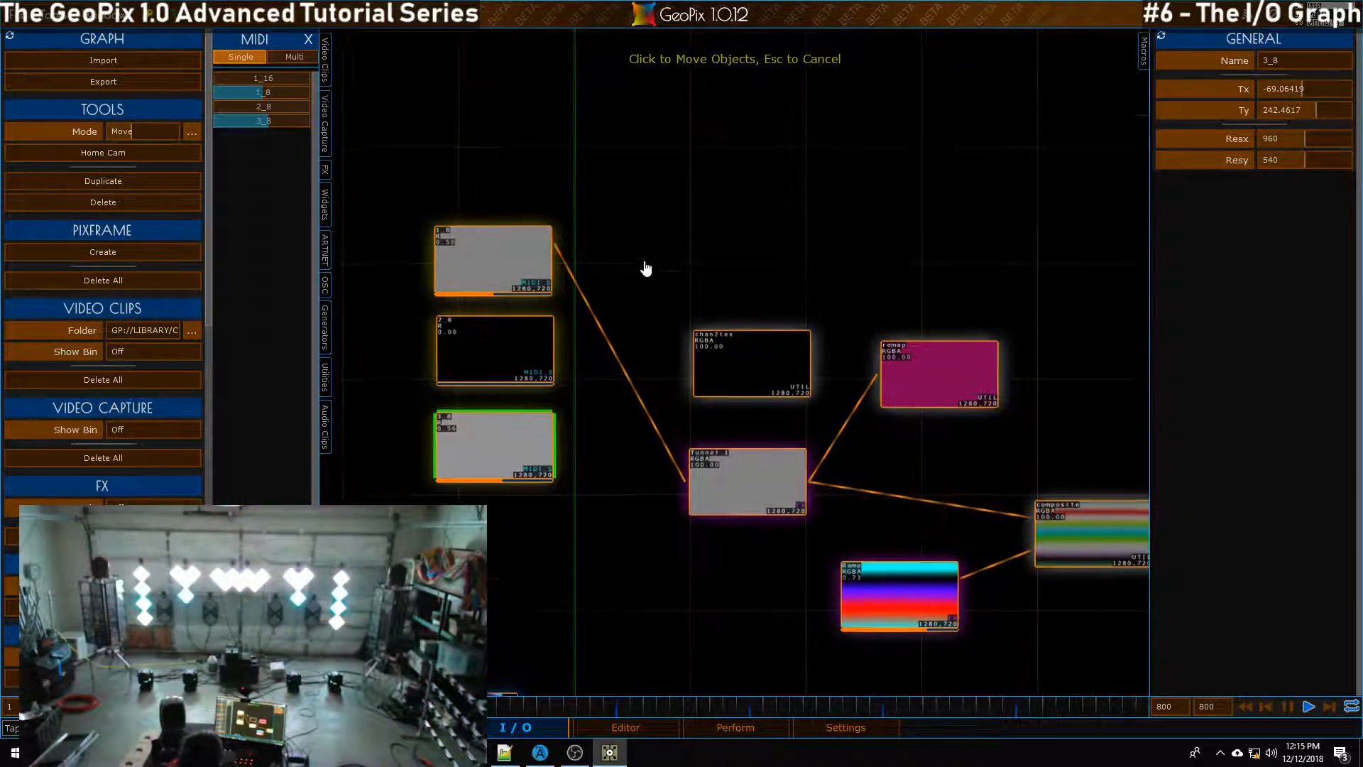
pyautogui.press('c')
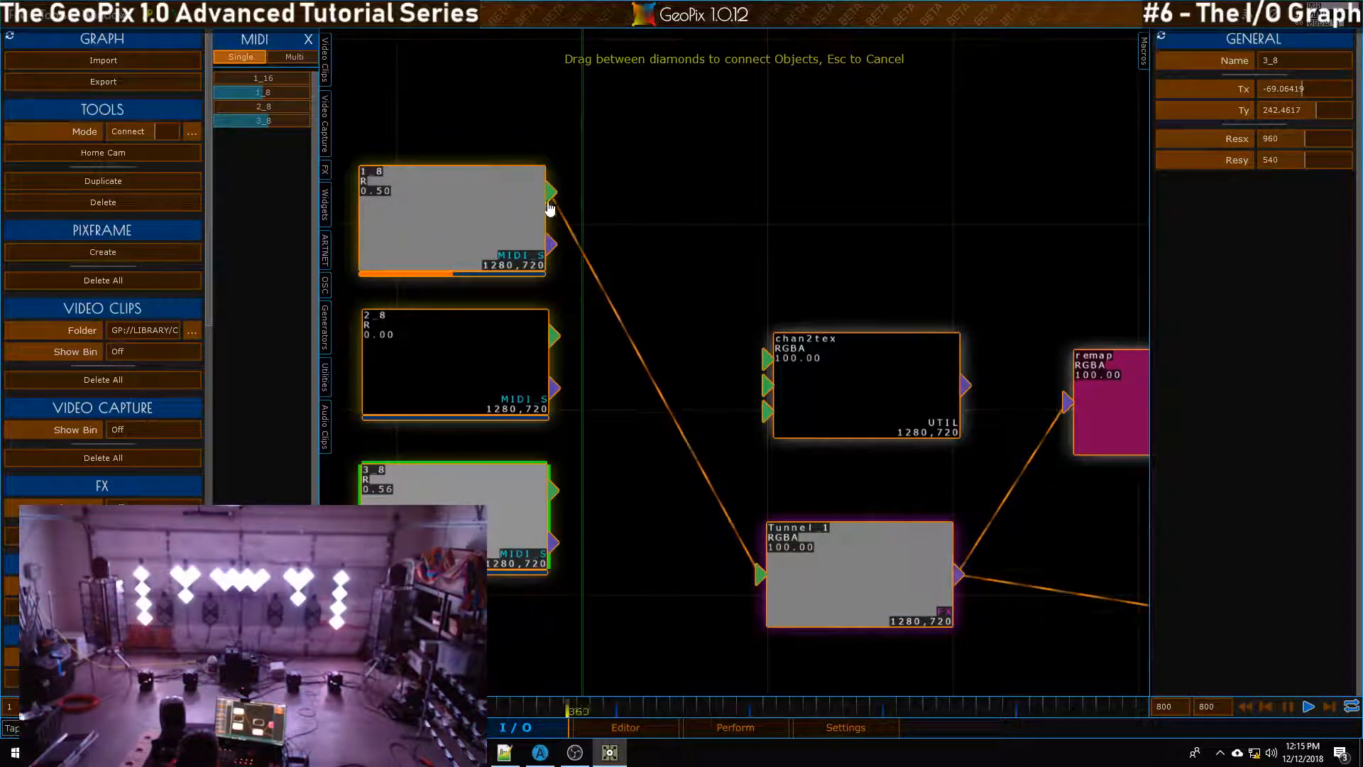
pyautogui.moveTo(767, 359); pyautogui.dragTo(766, 359)
pyautogui.moveTo(555, 336); pyautogui.dragTo(767, 411)
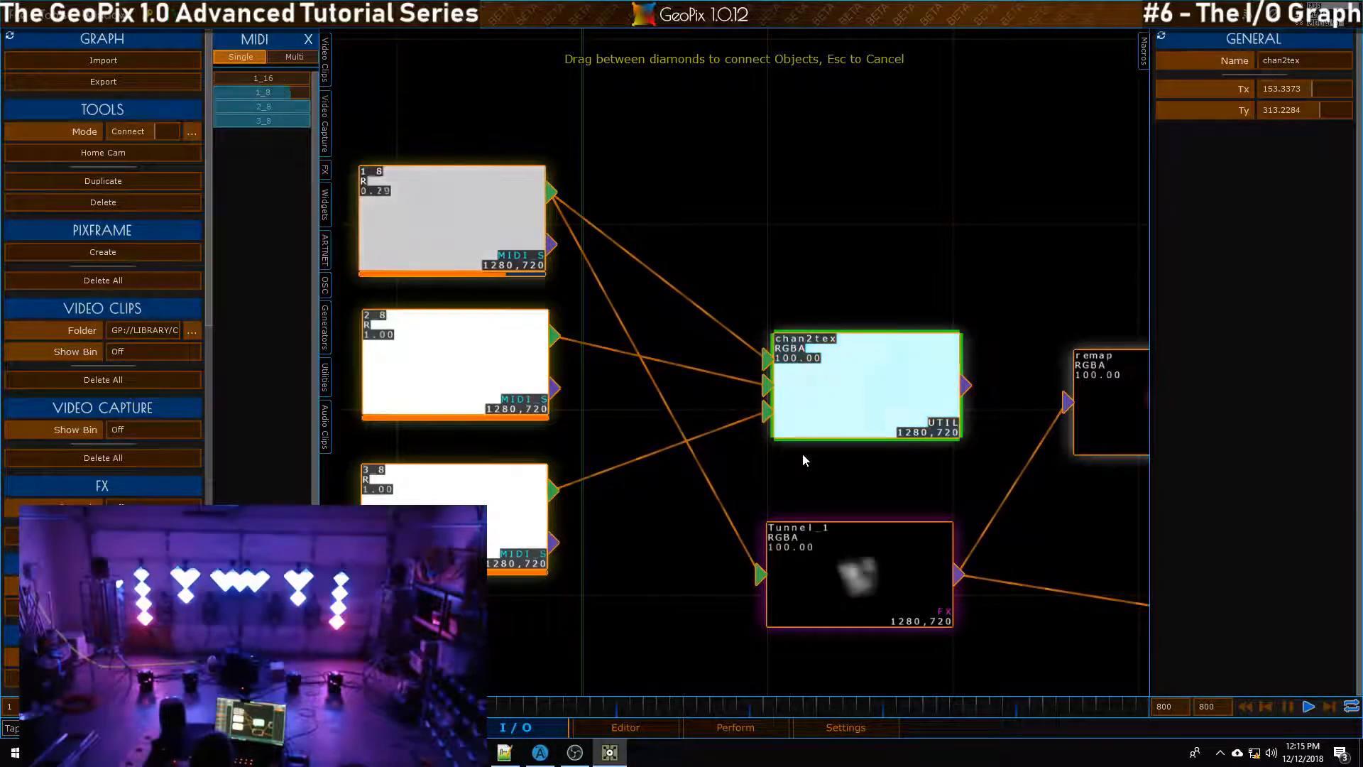
pyautogui.scroll(-5, 651, 414)
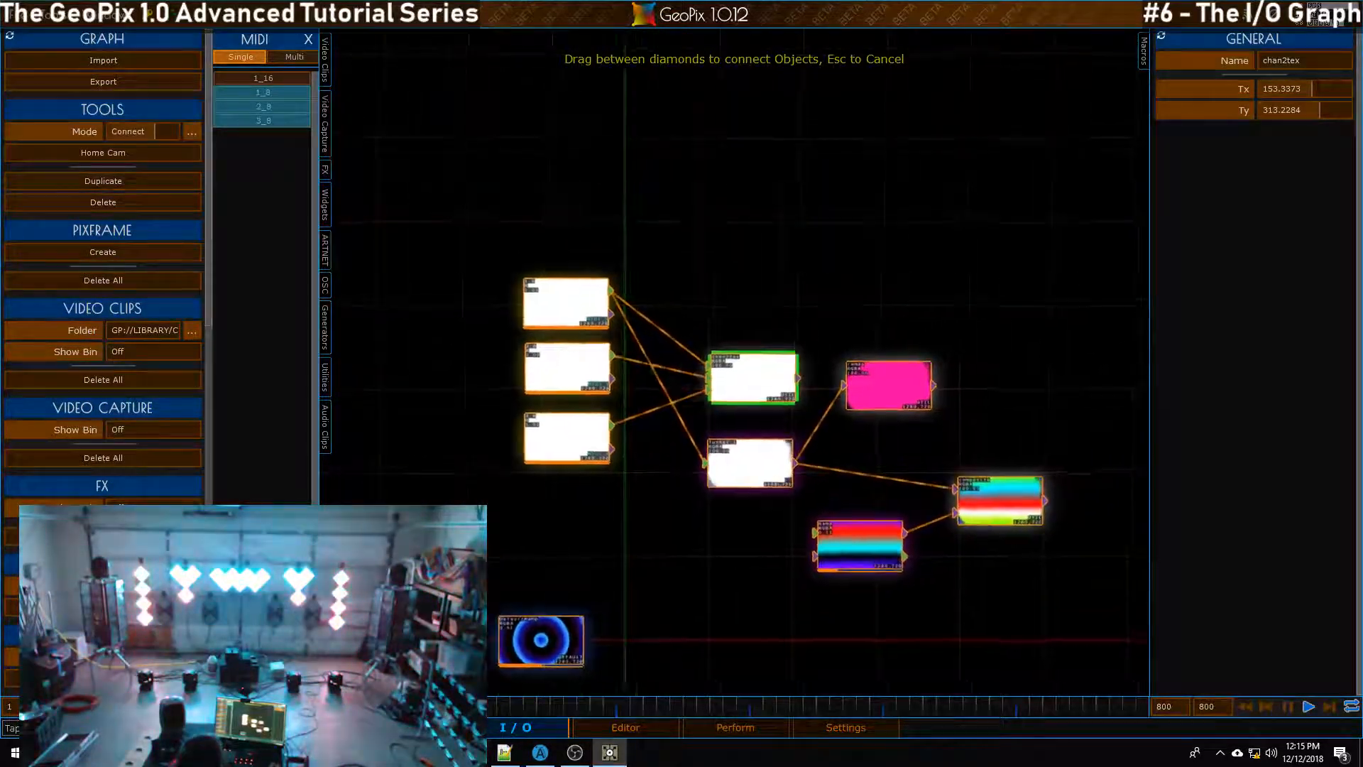
pyautogui.scroll(3, 758, 312)
pyautogui.moveTo(846, 266); pyautogui.dragTo(793, 187)
pyautogui.click(308, 39)
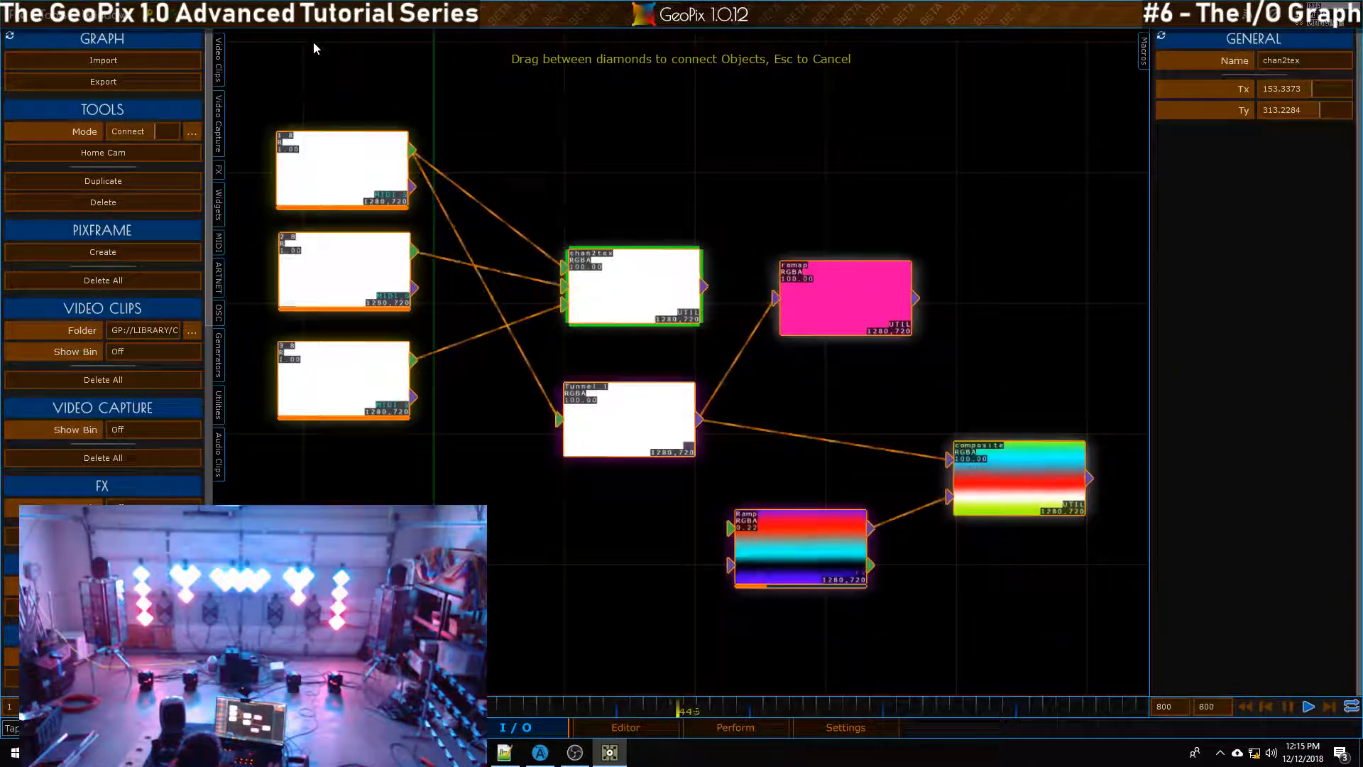
pyautogui.scroll(1, 704, 369)
pyautogui.moveTo(704, 369); pyautogui.dragTo(735, 337)
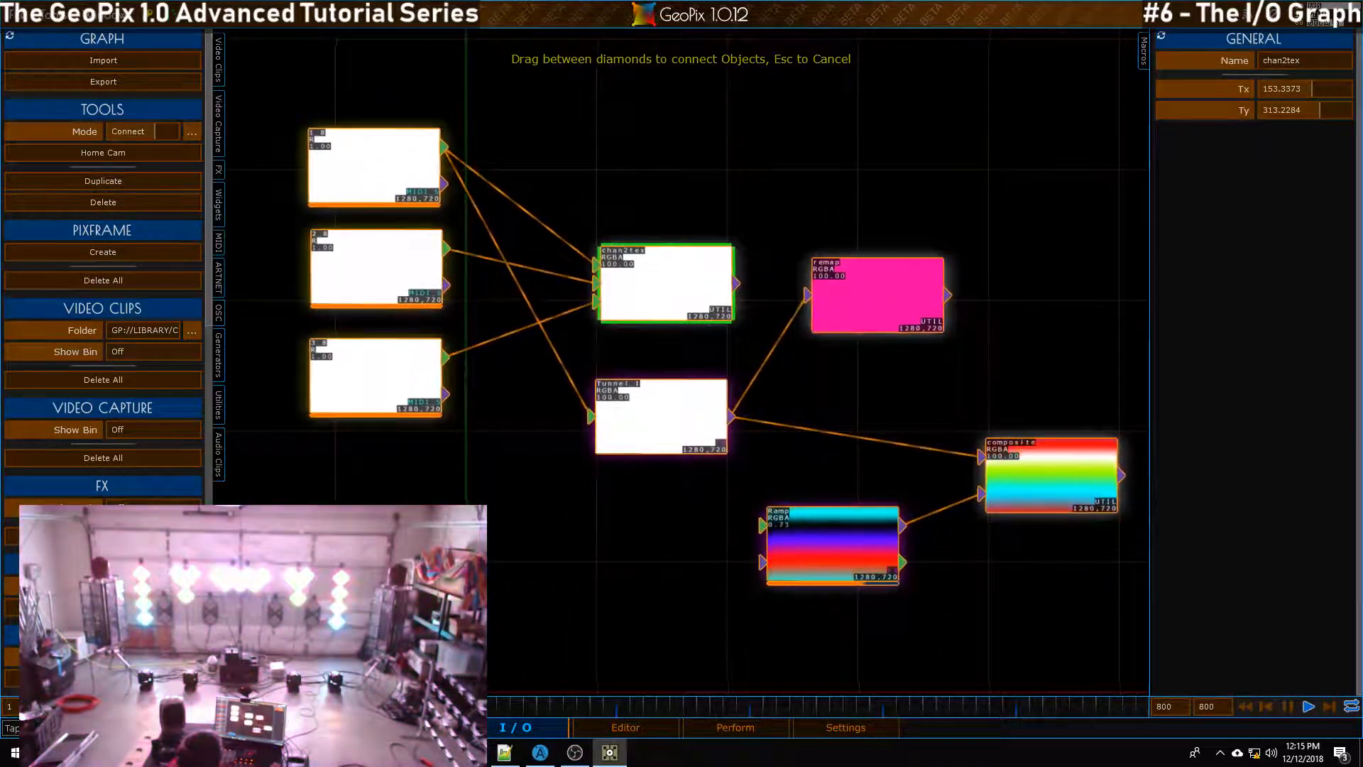
pyautogui.scroll(-5, 672, 311)
pyautogui.scroll(-3, 672, 310)
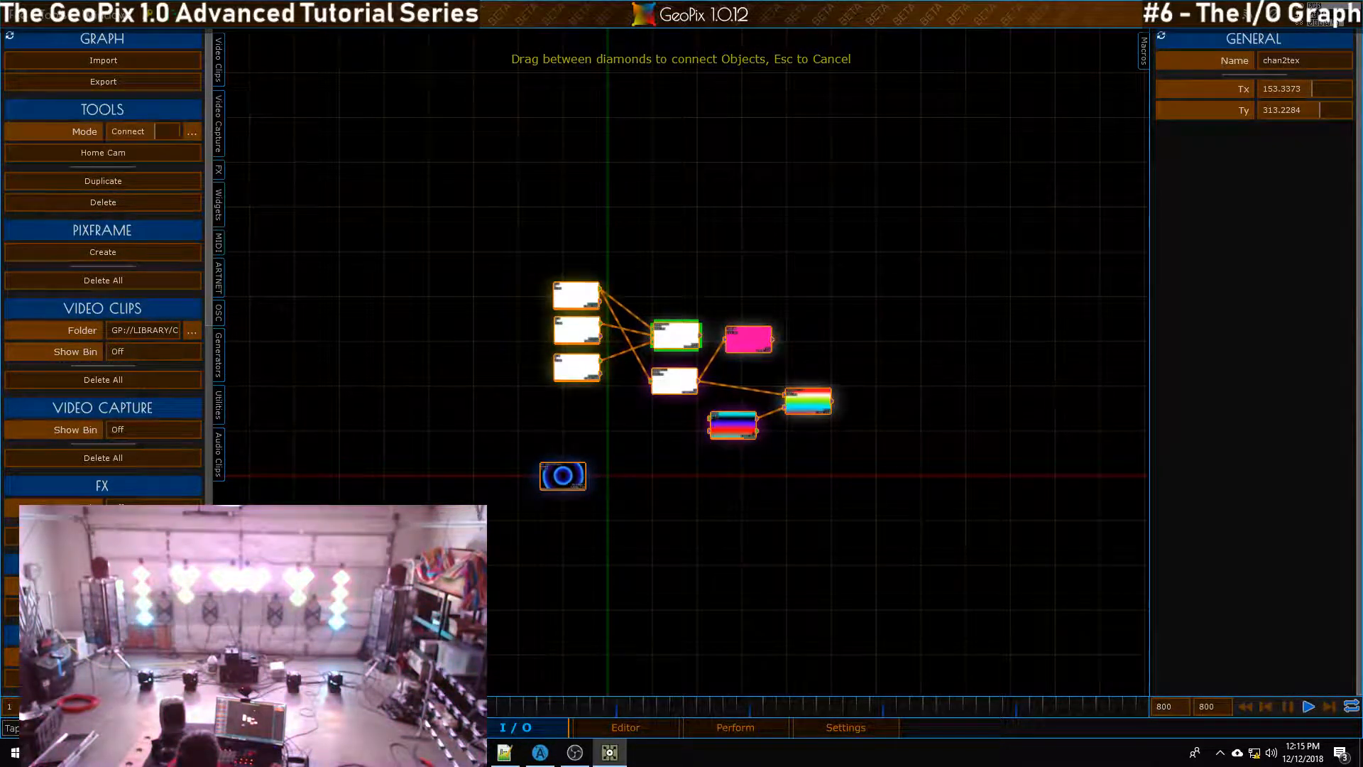
pyautogui.scroll(5, 685, 348)
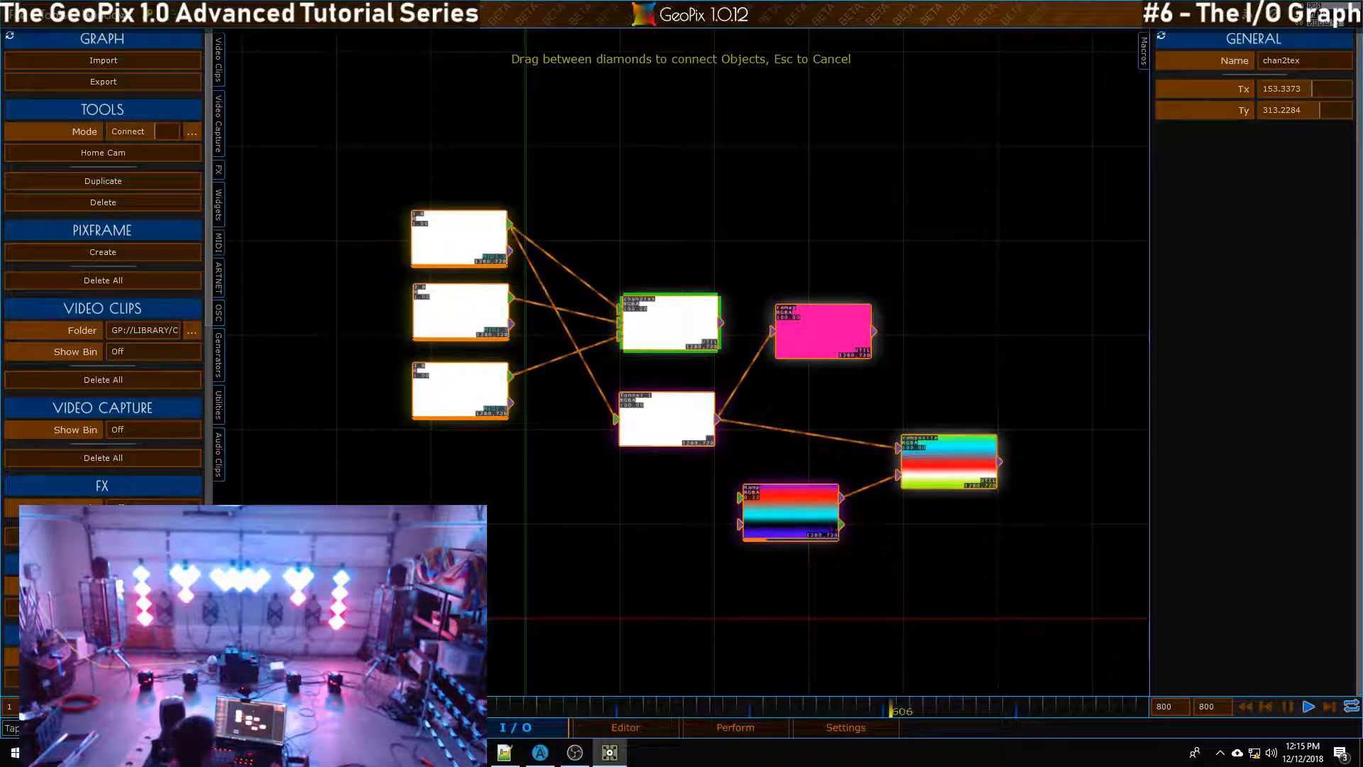
pyautogui.scroll(2, 686, 235)
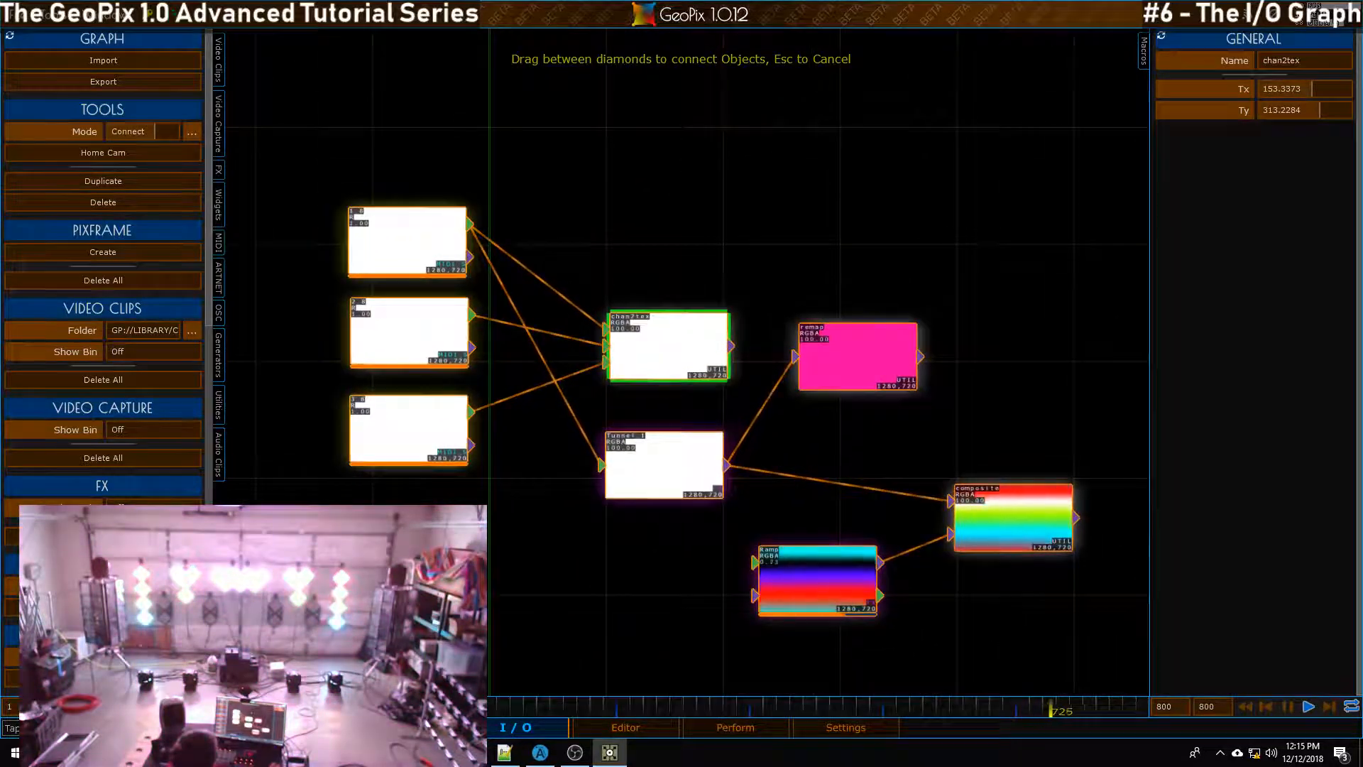
pyautogui.scroll(-3, 683, 358)
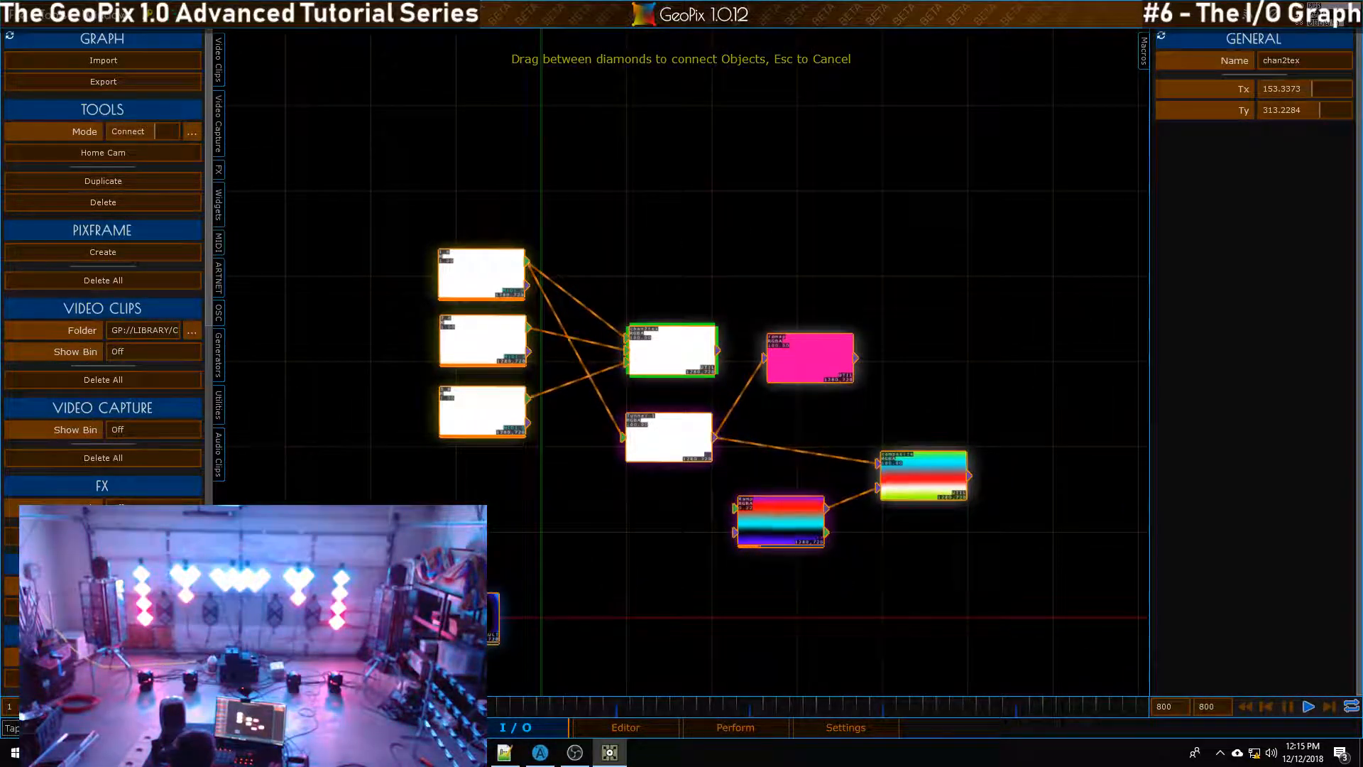
pyautogui.scroll(3, 878, 361)
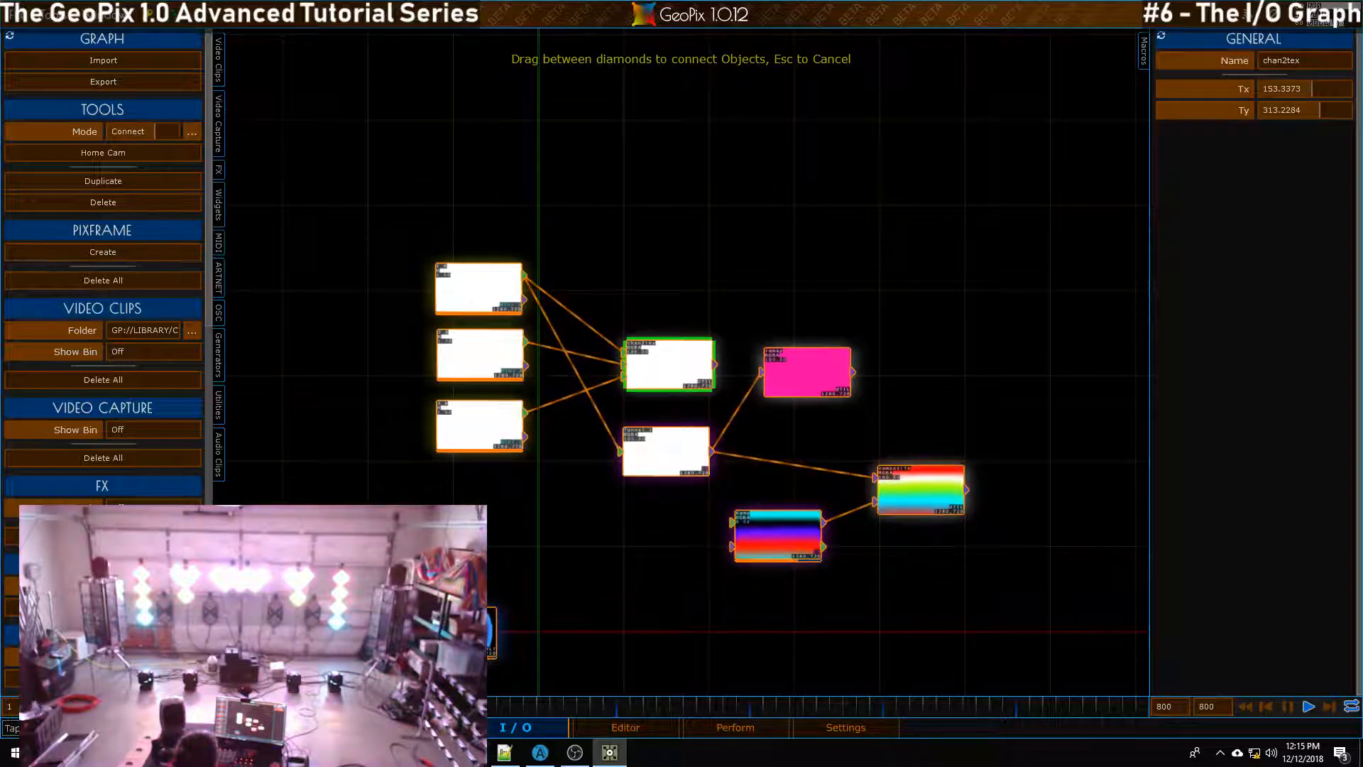
pyautogui.scroll(-3, 680, 357)
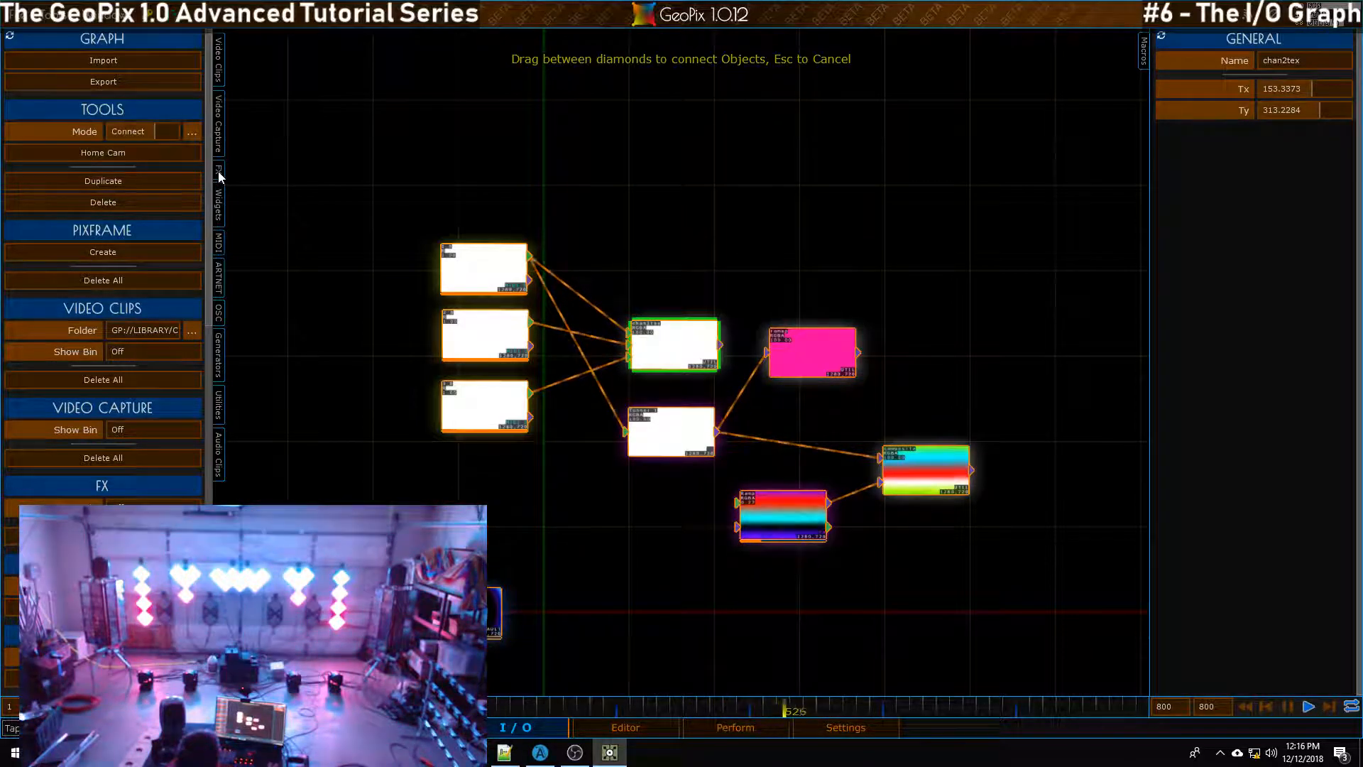
# Add a TileCropRepeat FX node and place it in empty space above the composite node
pyautogui.click(220, 176)
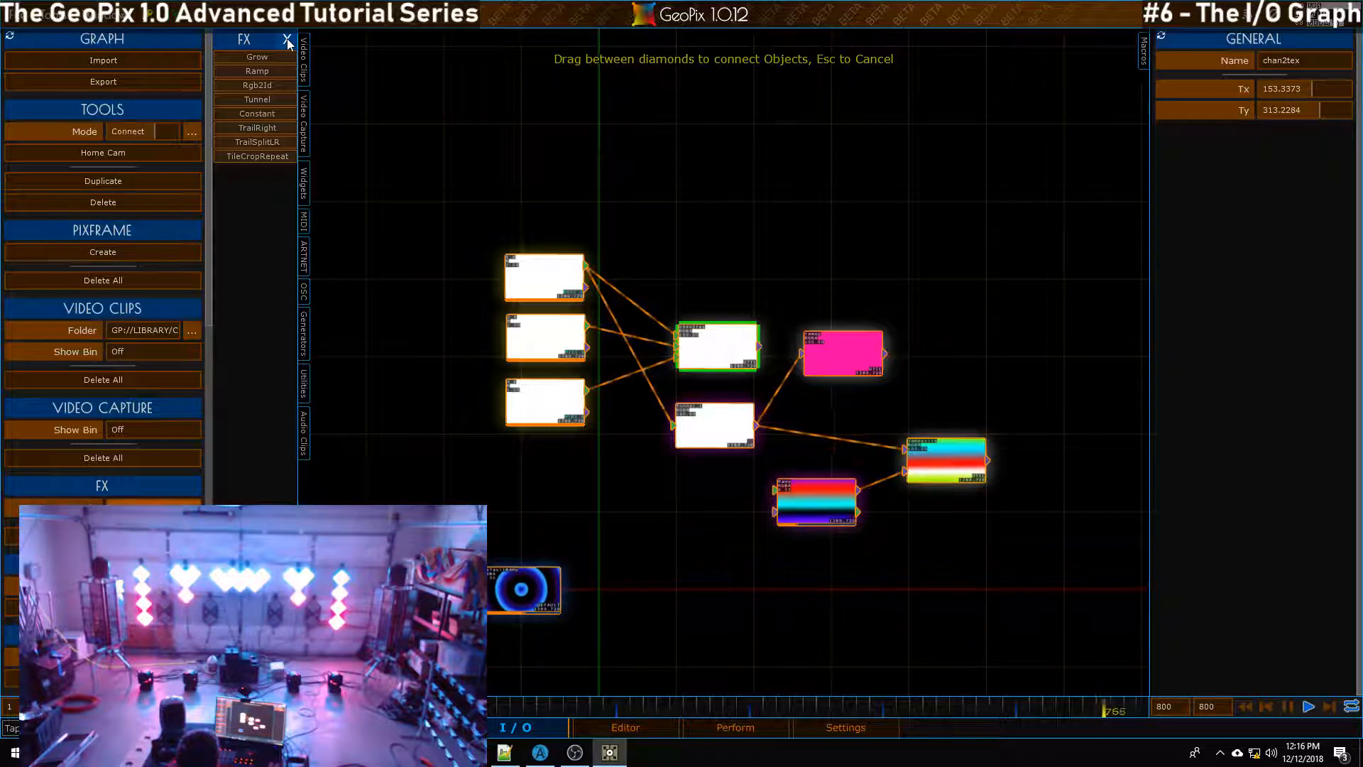
pyautogui.click(250, 156)
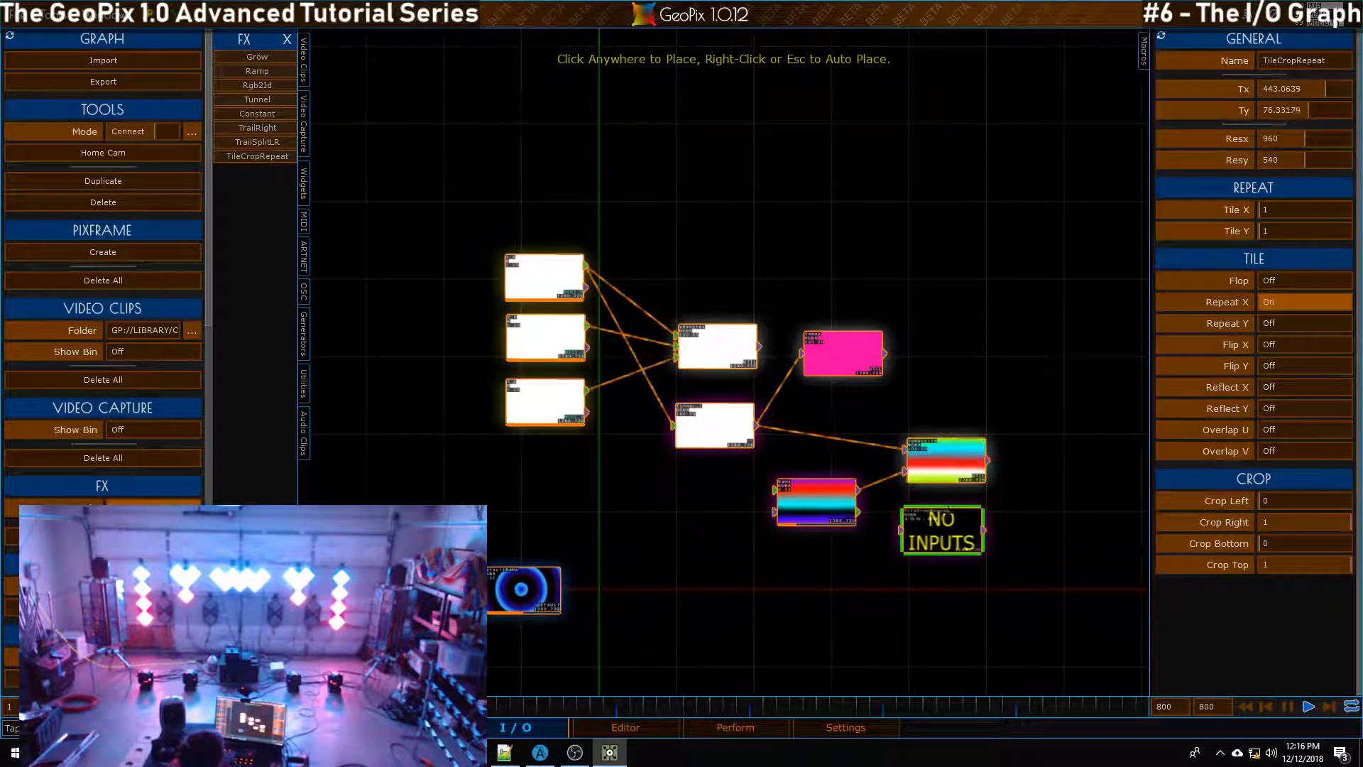
pyautogui.click(978, 312)
# Delete the three MIDI nodes and the chan2tex, Tunnel_1, remap, Ramp and composite nodes
pyautogui.keyDown('shift'); pyautogui.click(544, 348); pyautogui.keyUp('shift')
pyautogui.keyDown('shift'); pyautogui.click(544, 402); pyautogui.keyUp('shift')
pyautogui.keyDown('shift'); pyautogui.click(714, 441); pyautogui.keyUp('shift')
pyautogui.keyDown('shift'); pyautogui.click(703, 347); pyautogui.keyUp('shift')
pyautogui.press('Delete')
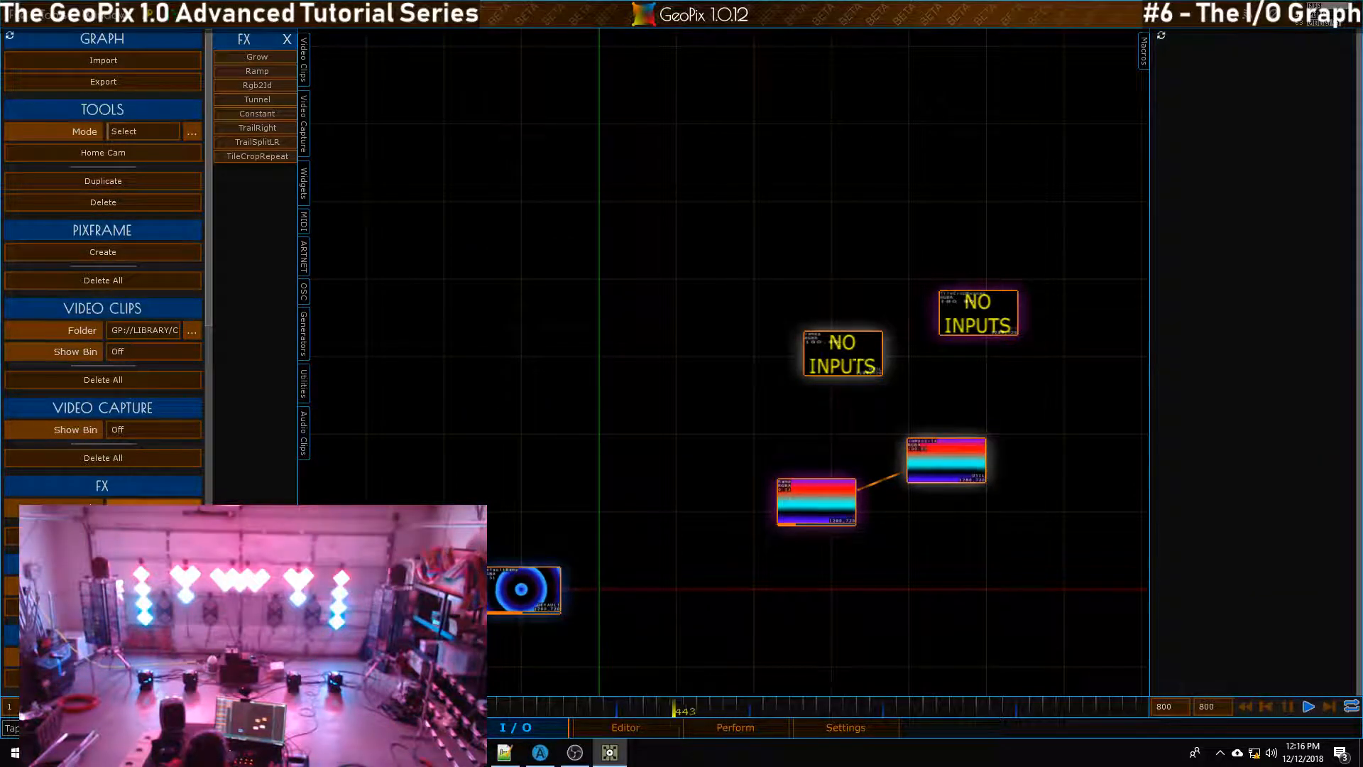
pyautogui.click(843, 353)
pyautogui.press('Delete')
pyautogui.click(817, 502)
pyautogui.press('Delete')
pyautogui.click(946, 460)
pyautogui.press('Delete')
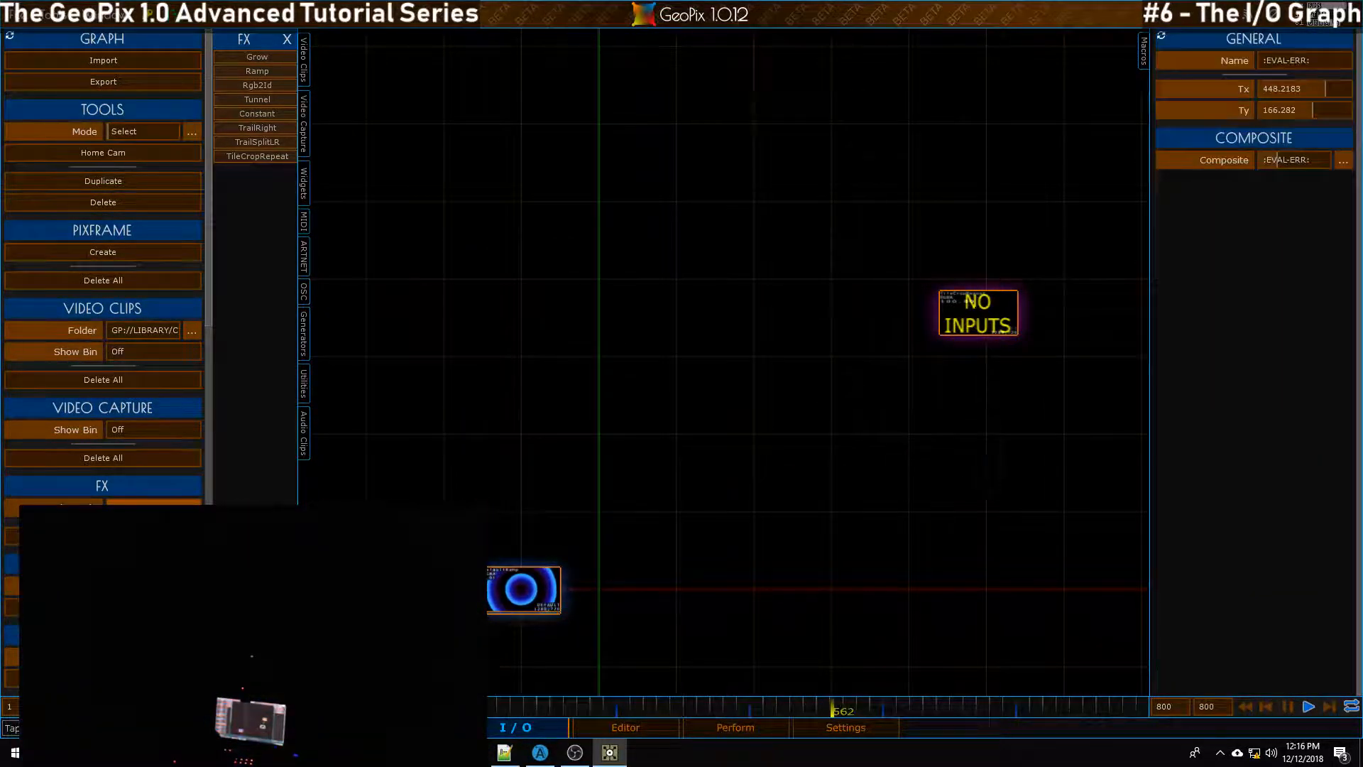
# Move the TileCropRepeat node down toward the middle of the graph and close the FX list
pyautogui.click(976, 328)
pyautogui.moveTo(977, 336); pyautogui.dragTo(854, 432)
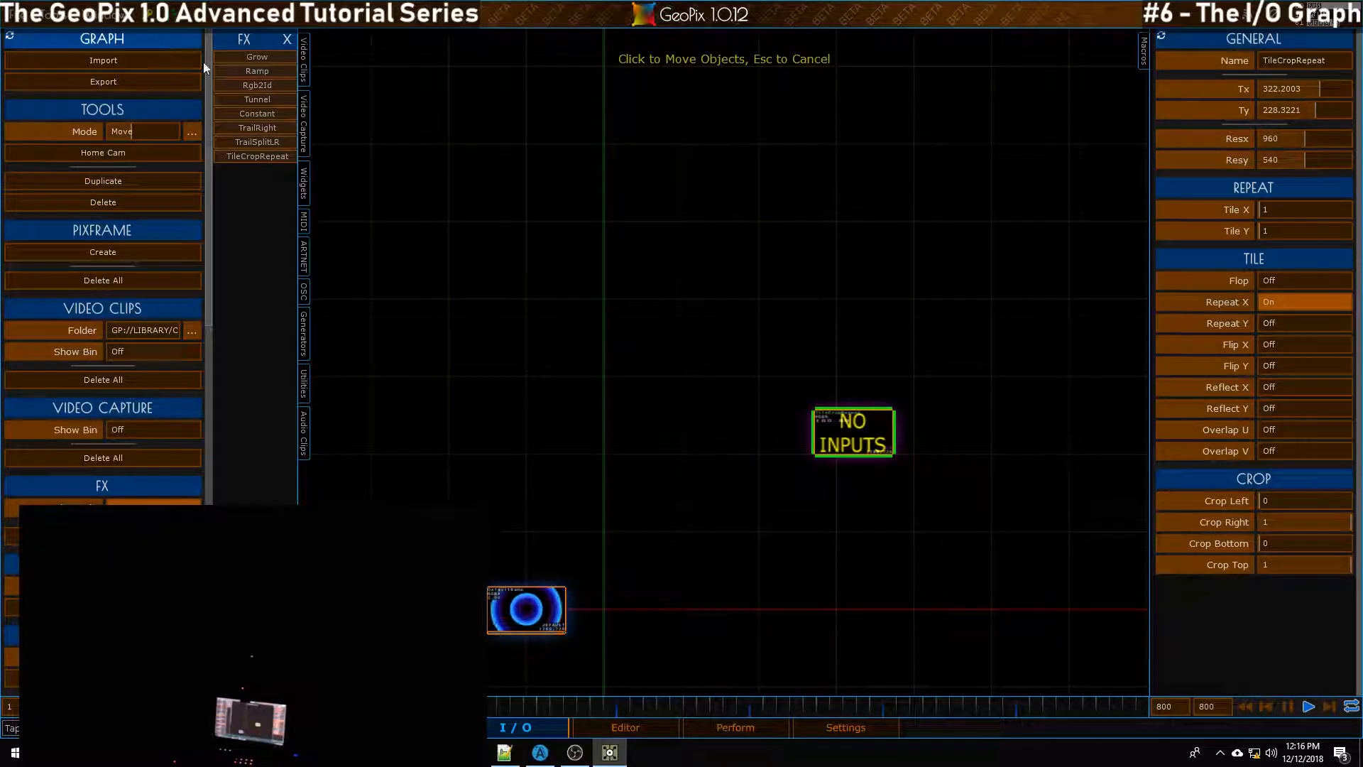
pyautogui.click(288, 39)
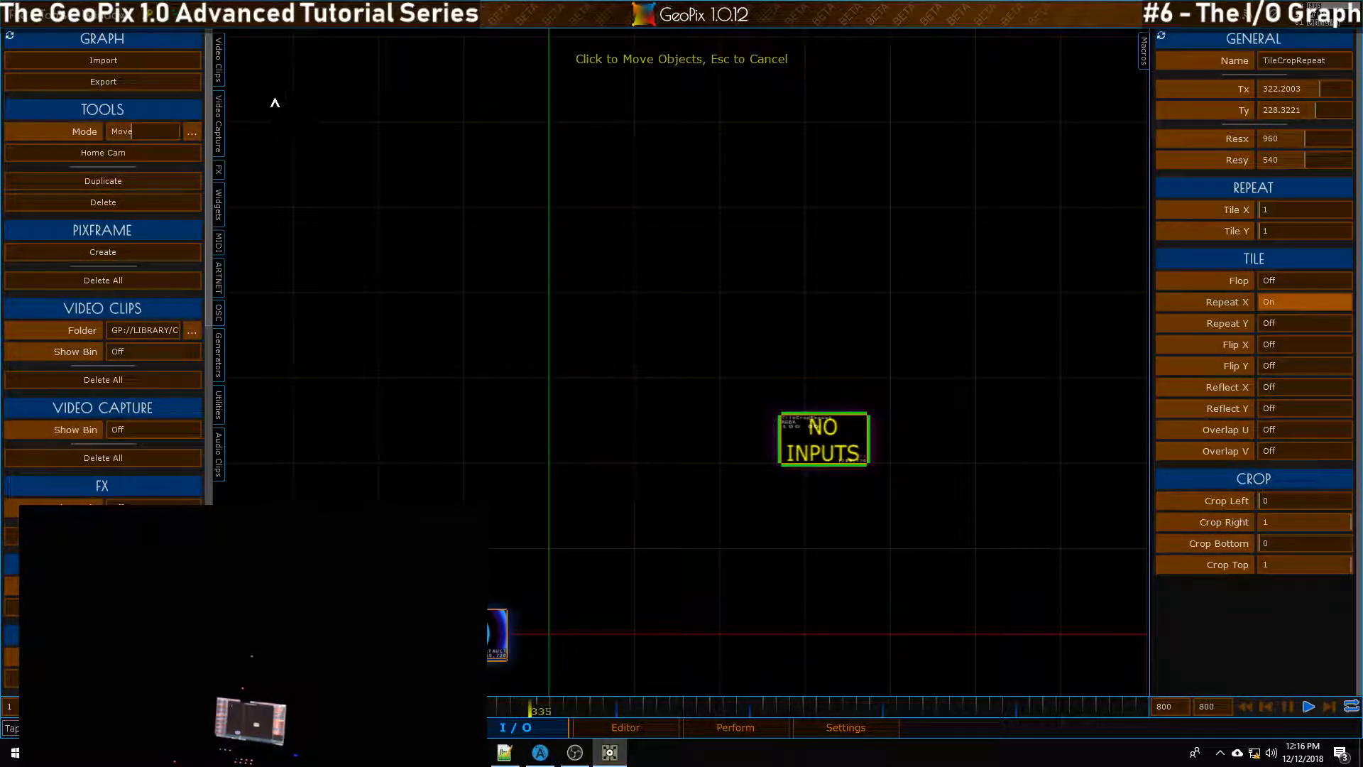
# Add a free_loops_ShineTri_Tunnel video clip node beside the TileCropRepeat node, on its input side
pyautogui.click(219, 120)
pyautogui.click(288, 39)
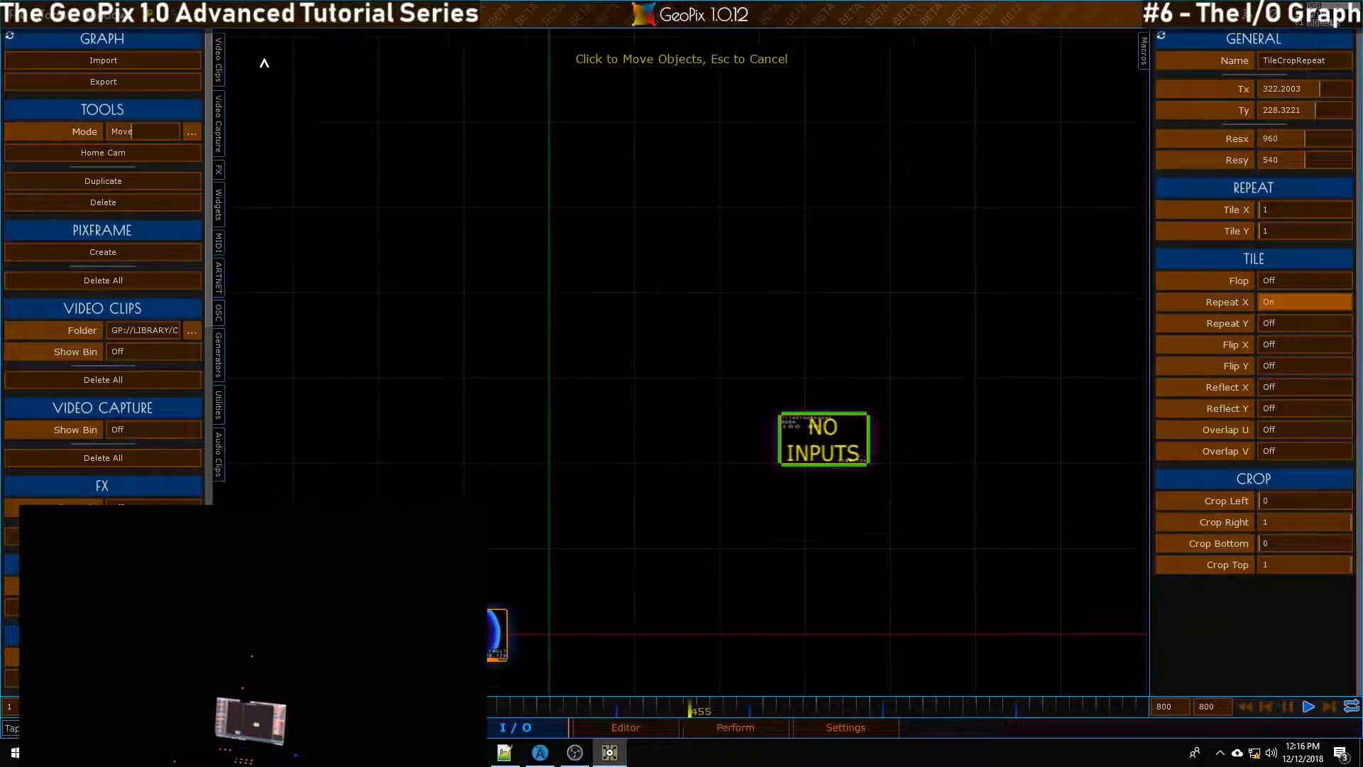
pyautogui.click(220, 61)
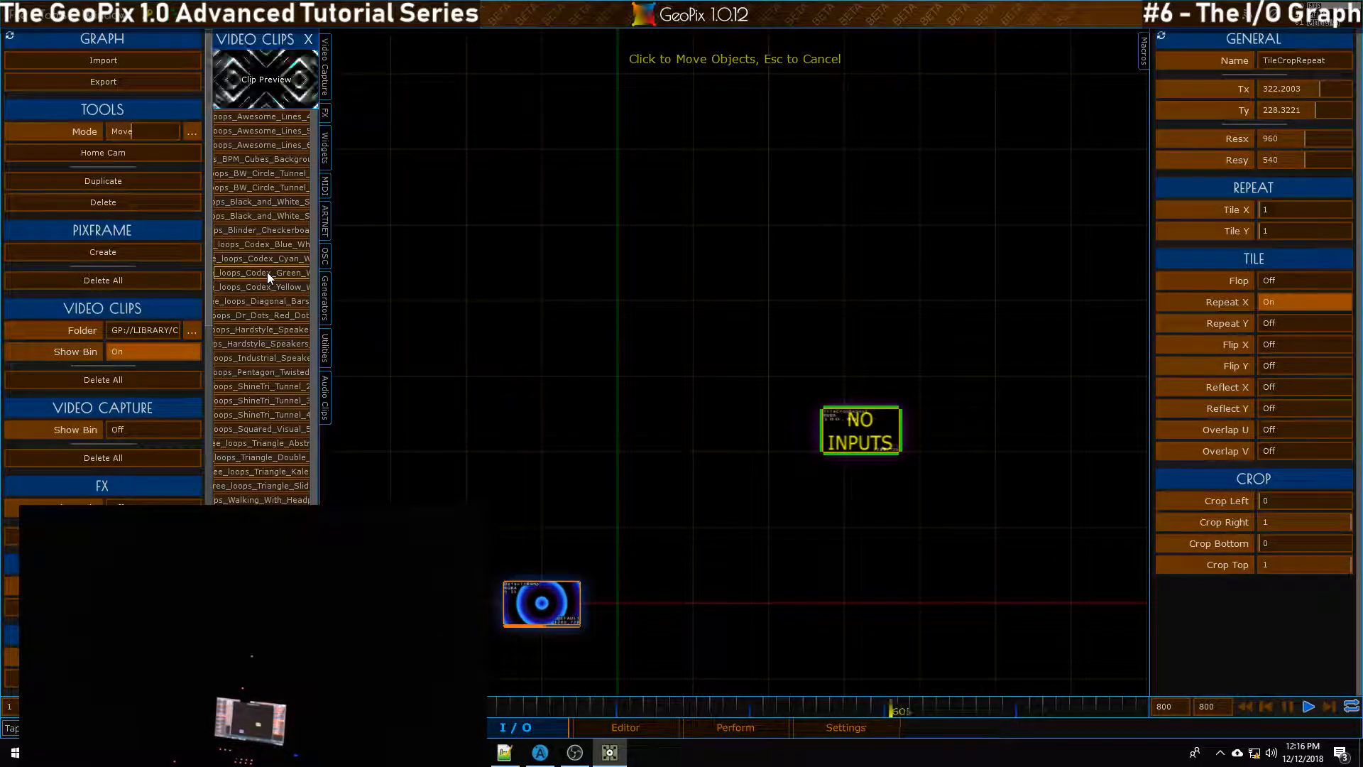
pyautogui.click(262, 400)
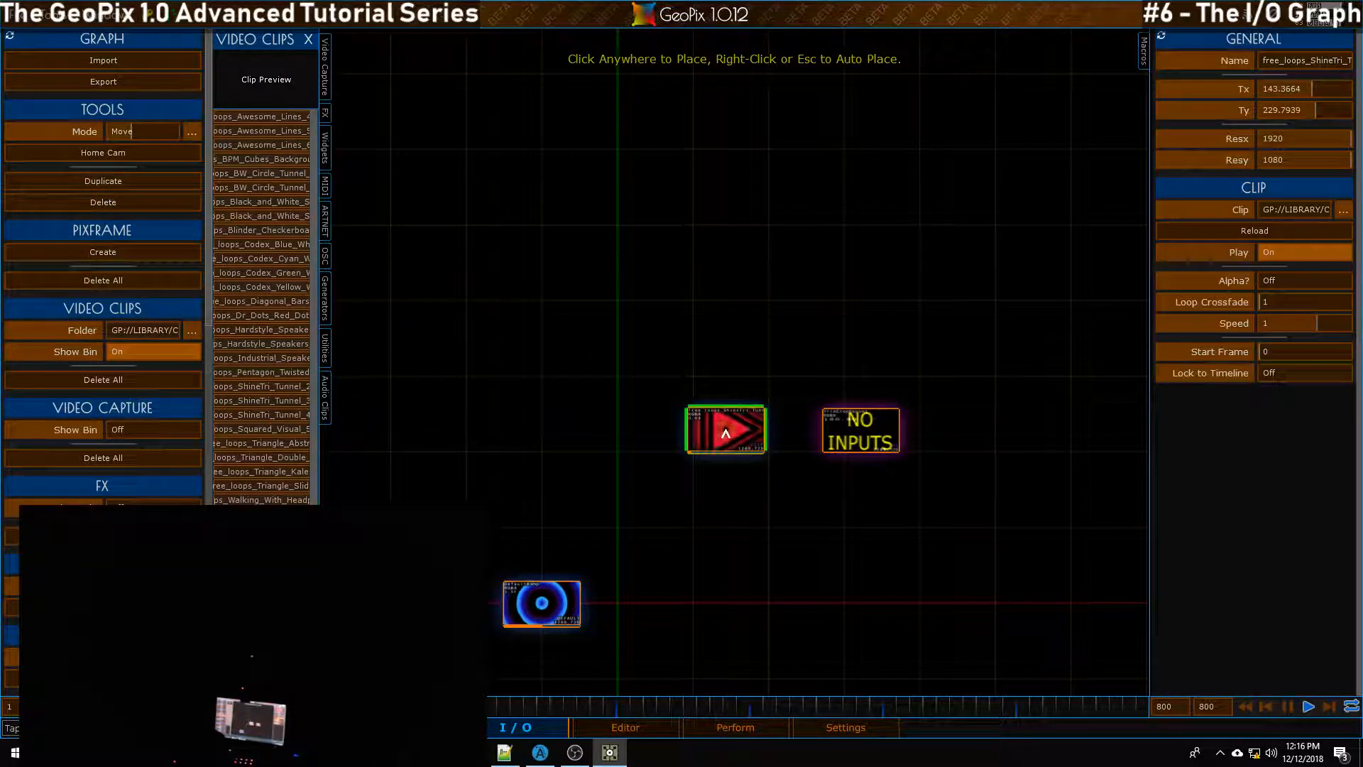
pyautogui.click(725, 433)
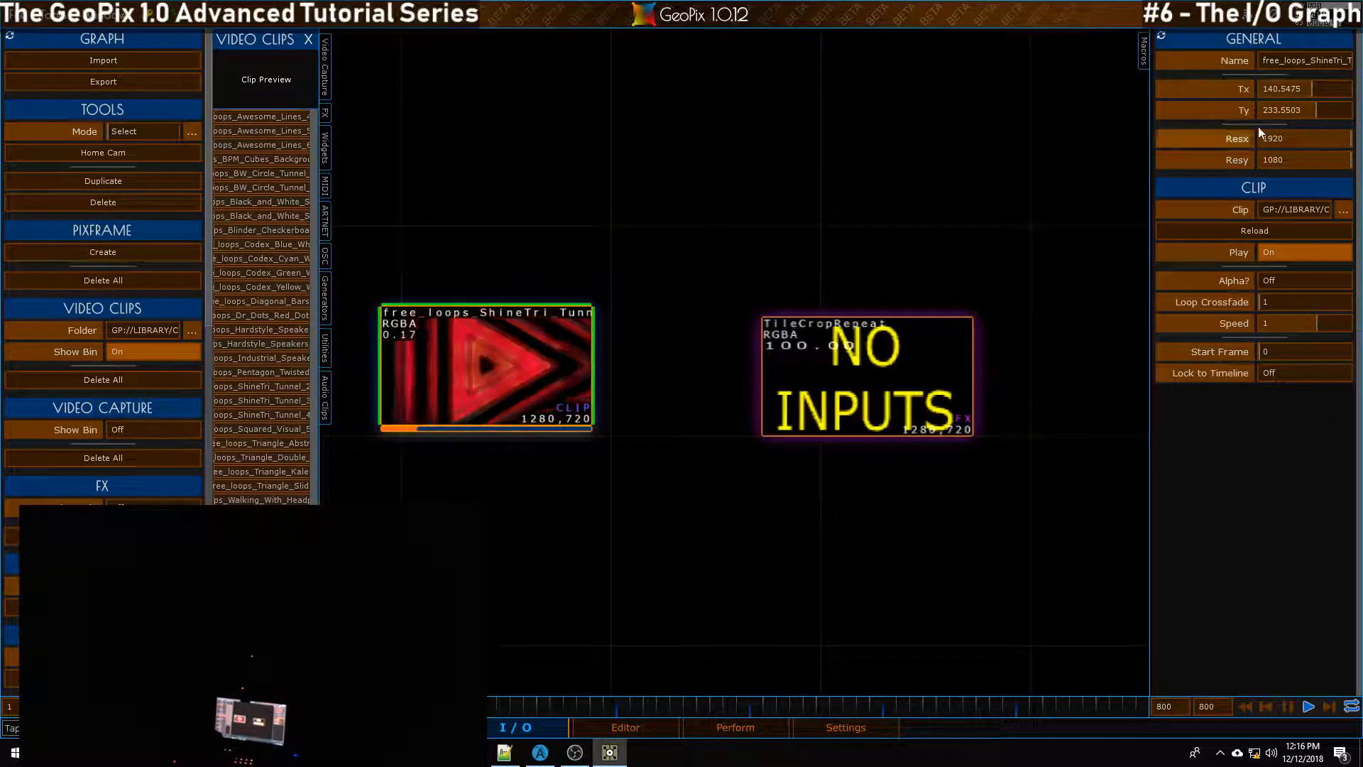
# Rename the clip node redTri and connect its texture output to the TileCropRepeat input
pyautogui.write('re')
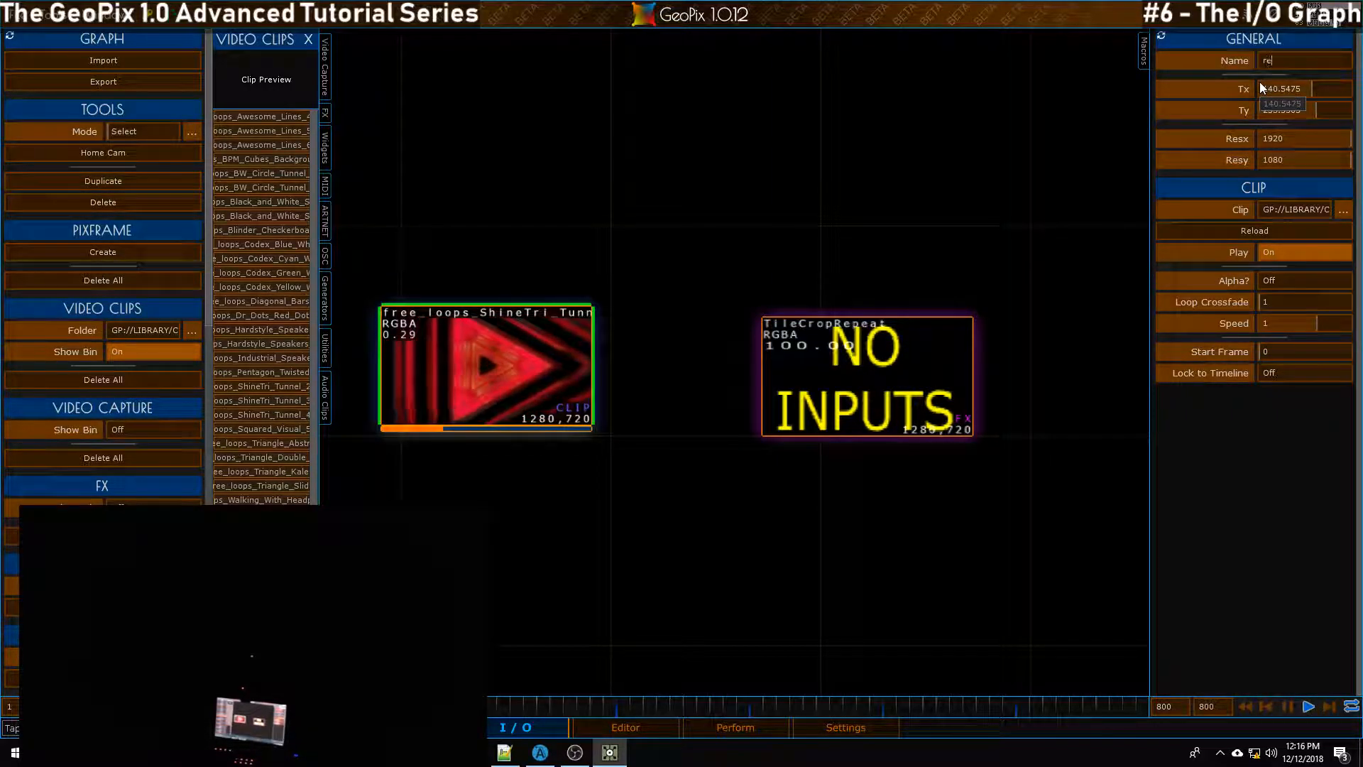
pyautogui.write('sd')
pyautogui.press('BackSpace')
pyautogui.press('BackSpace')
pyautogui.write('dTri')
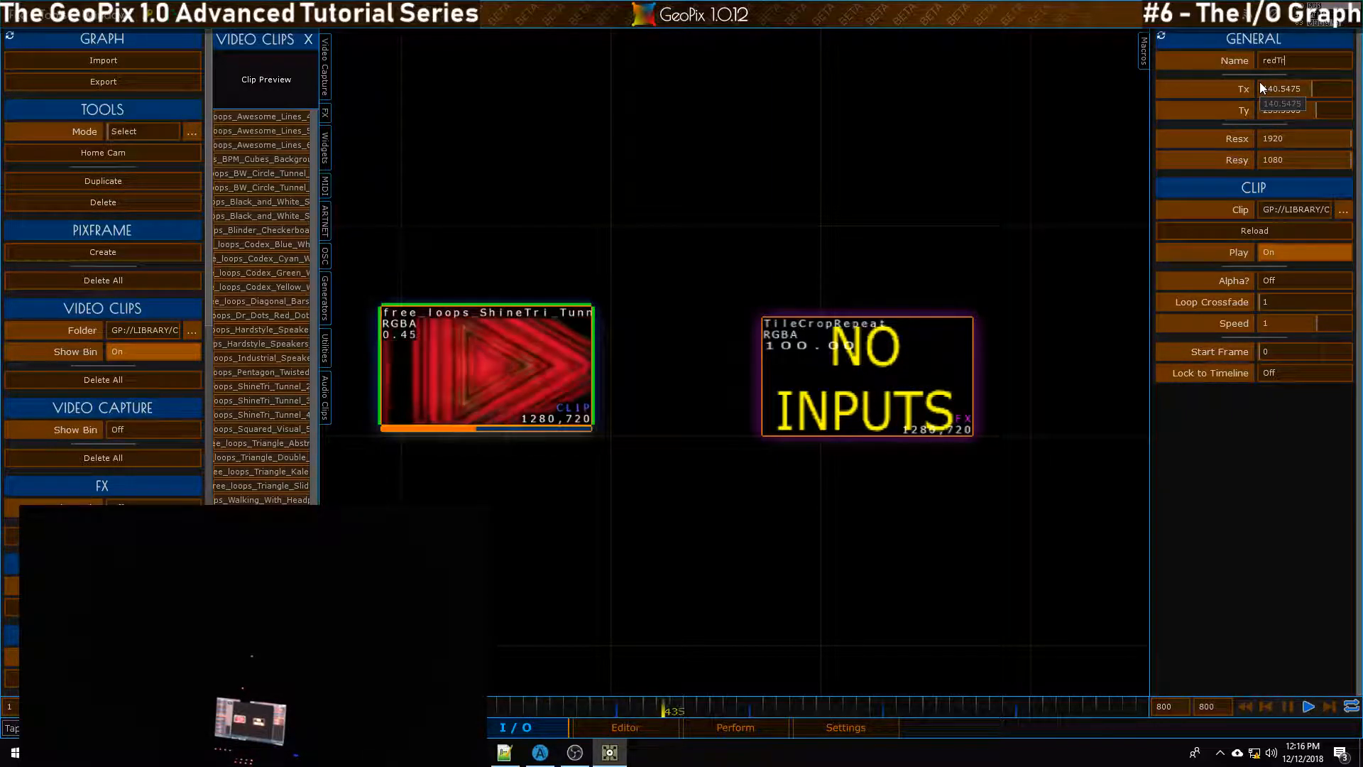
pyautogui.press('Return')
pyautogui.press('c')
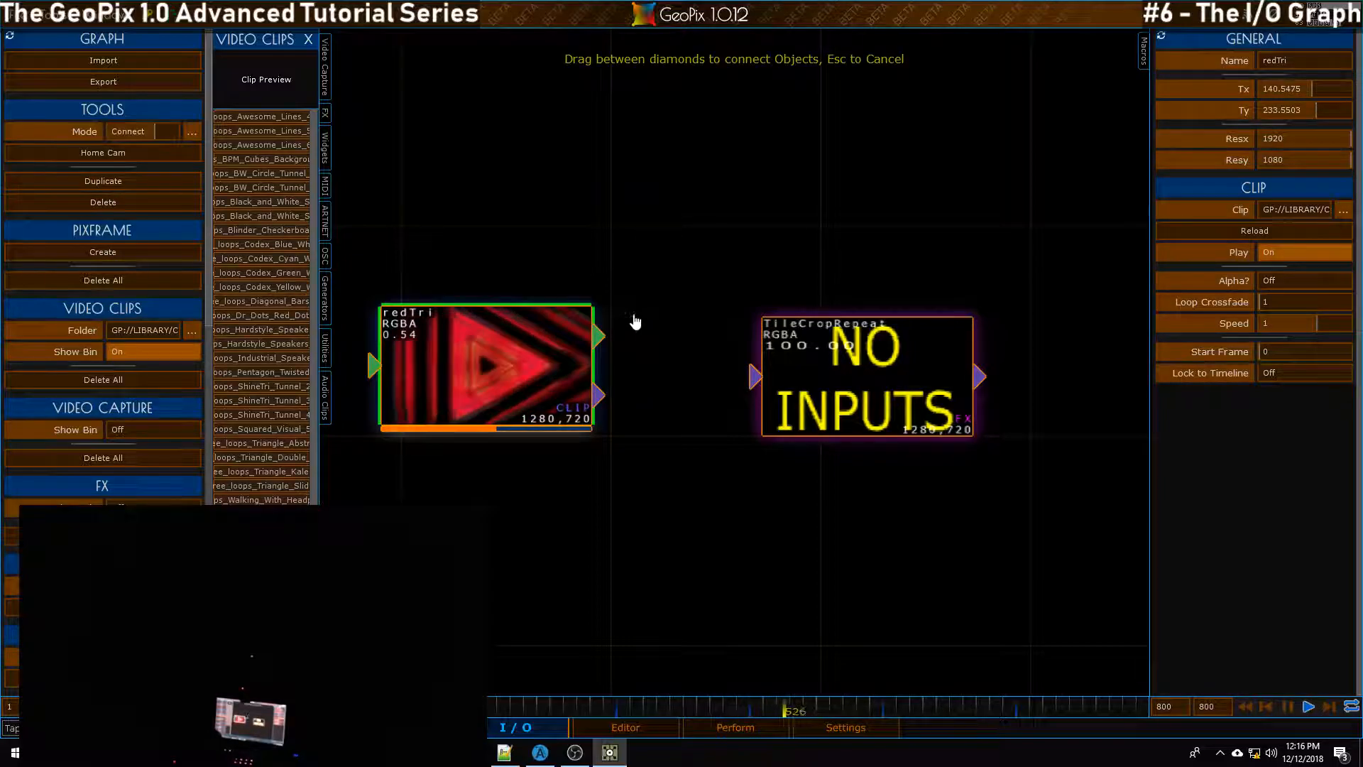
pyautogui.moveTo(754, 374); pyautogui.dragTo(757, 374)
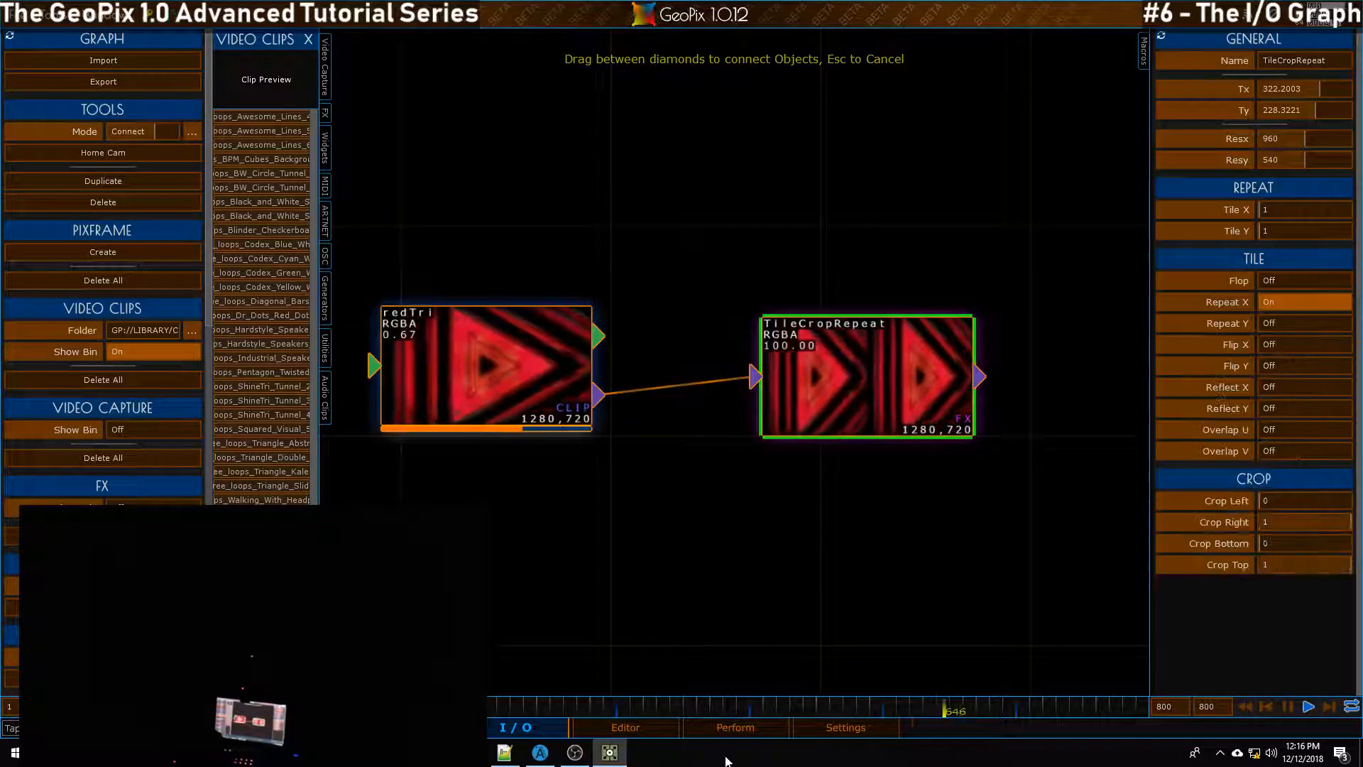
# In the Editor, assign the TileCropRepeat texture to the projector P_1, and return to the I/O graph
pyautogui.click(607, 728)
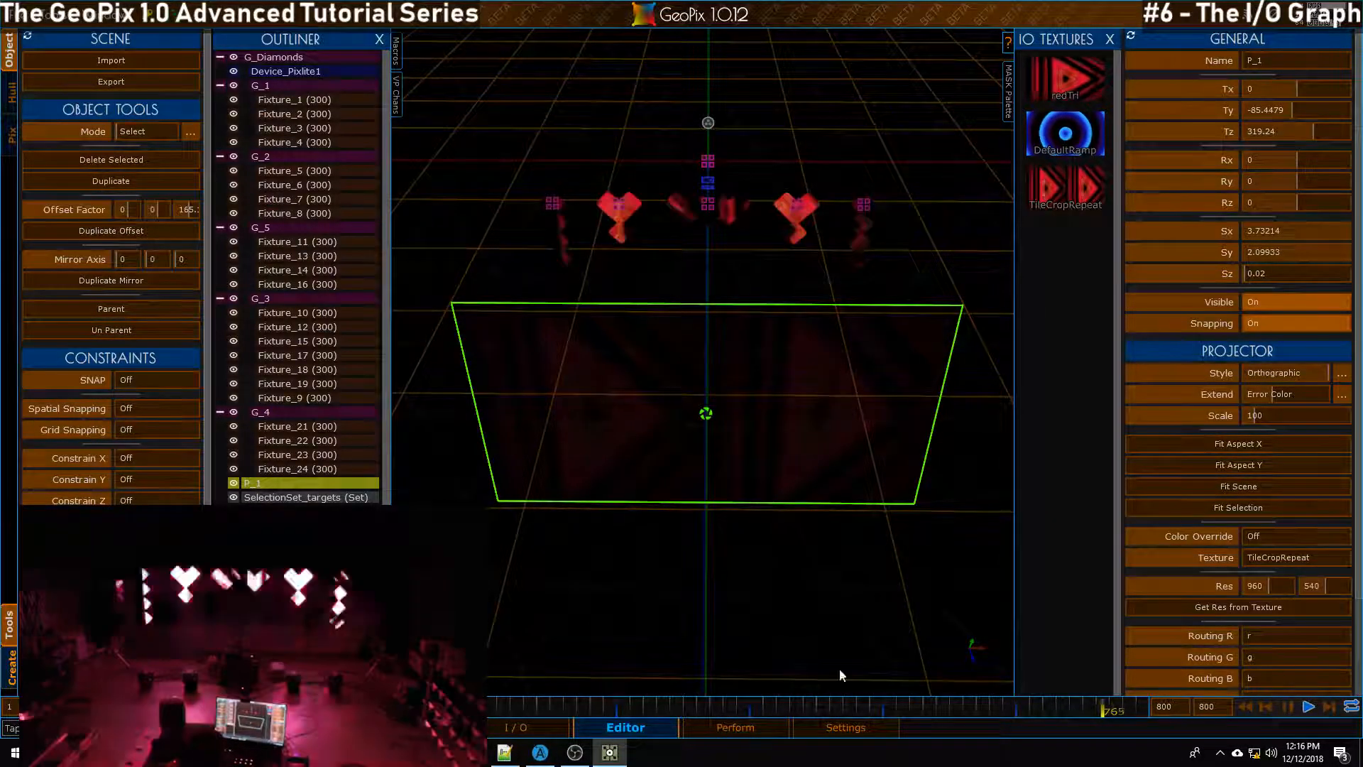
pyautogui.click(528, 726)
pyautogui.scroll(5, 734, 362)
pyautogui.scroll(-4, 734, 362)
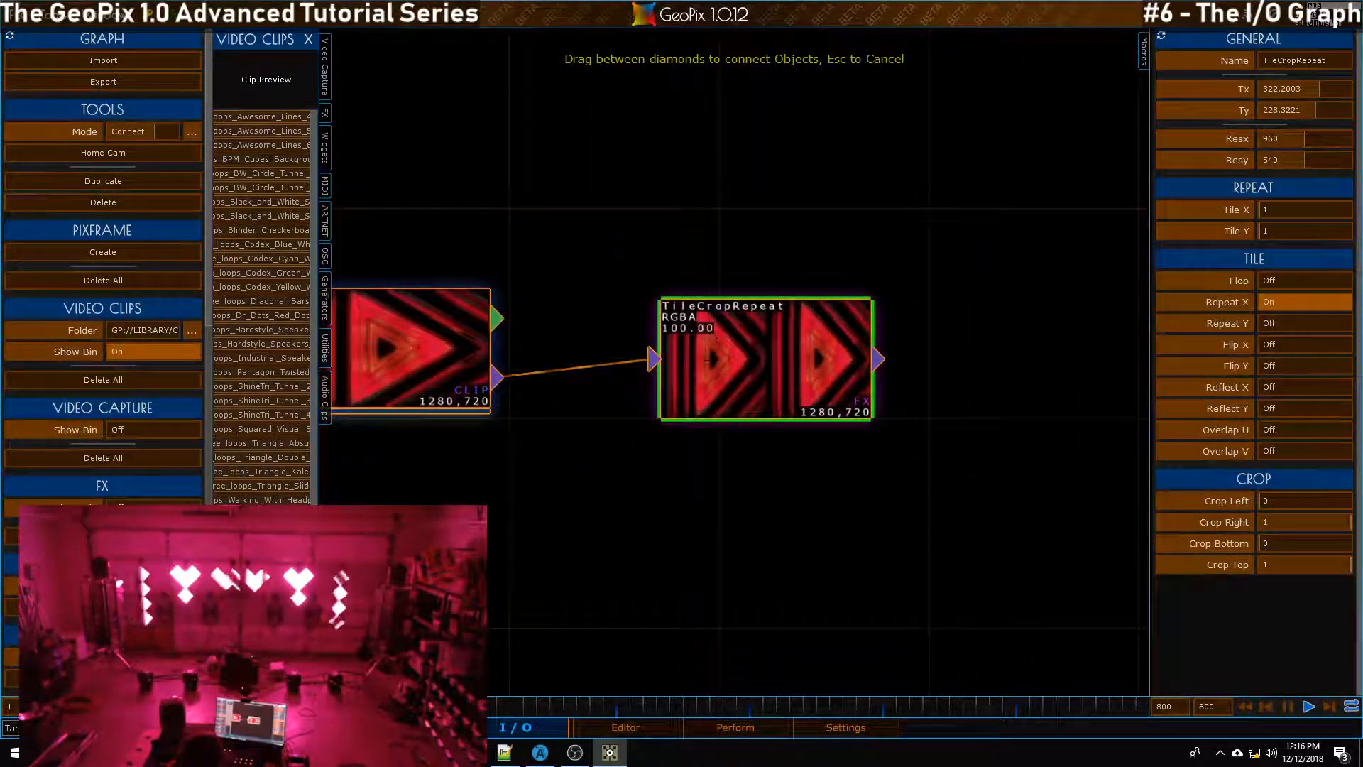
pyautogui.moveTo(734, 362); pyautogui.dragTo(777, 369)
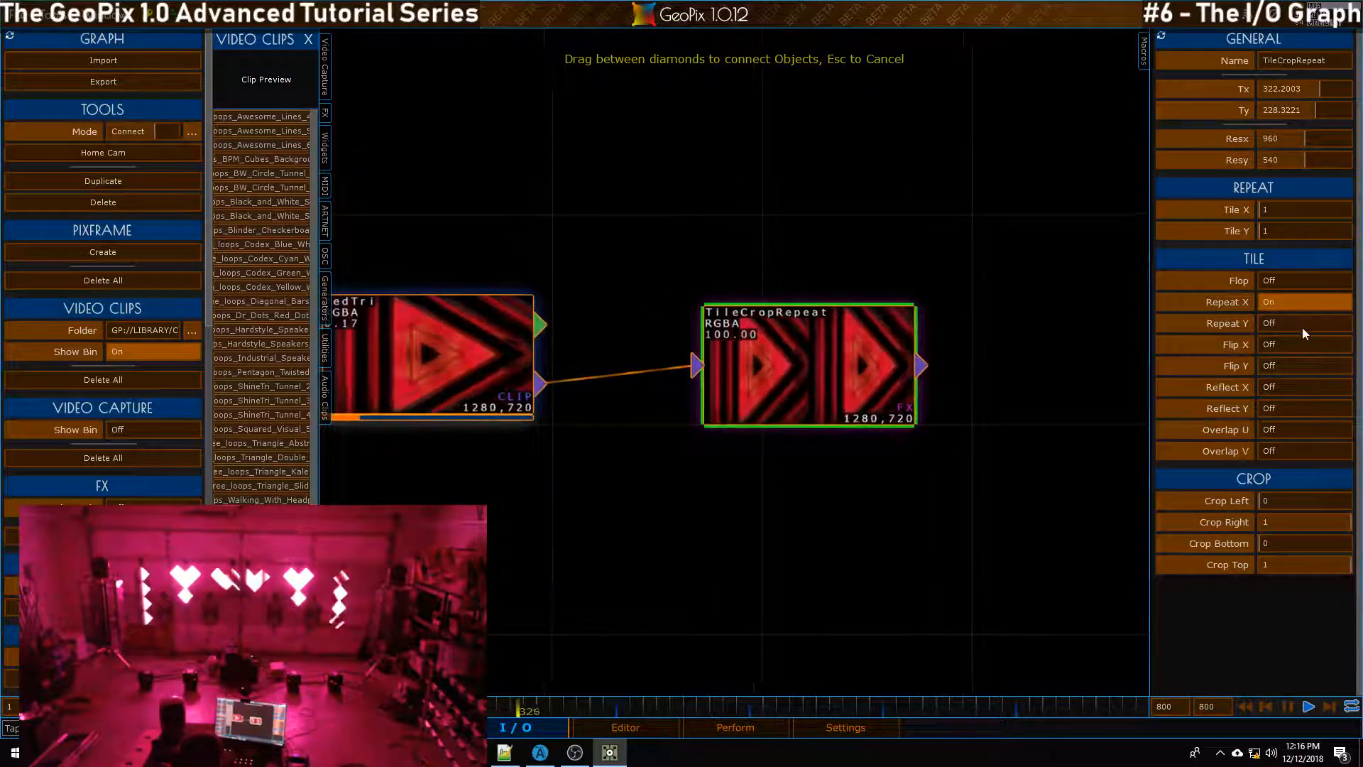
# Turn off Repeat X on the TileCropRepeat node and set Tile X to 5 and Tile Y to 6
pyautogui.click(1289, 301)
pyautogui.moveTo(1266, 215); pyautogui.dragTo(1290, 233)
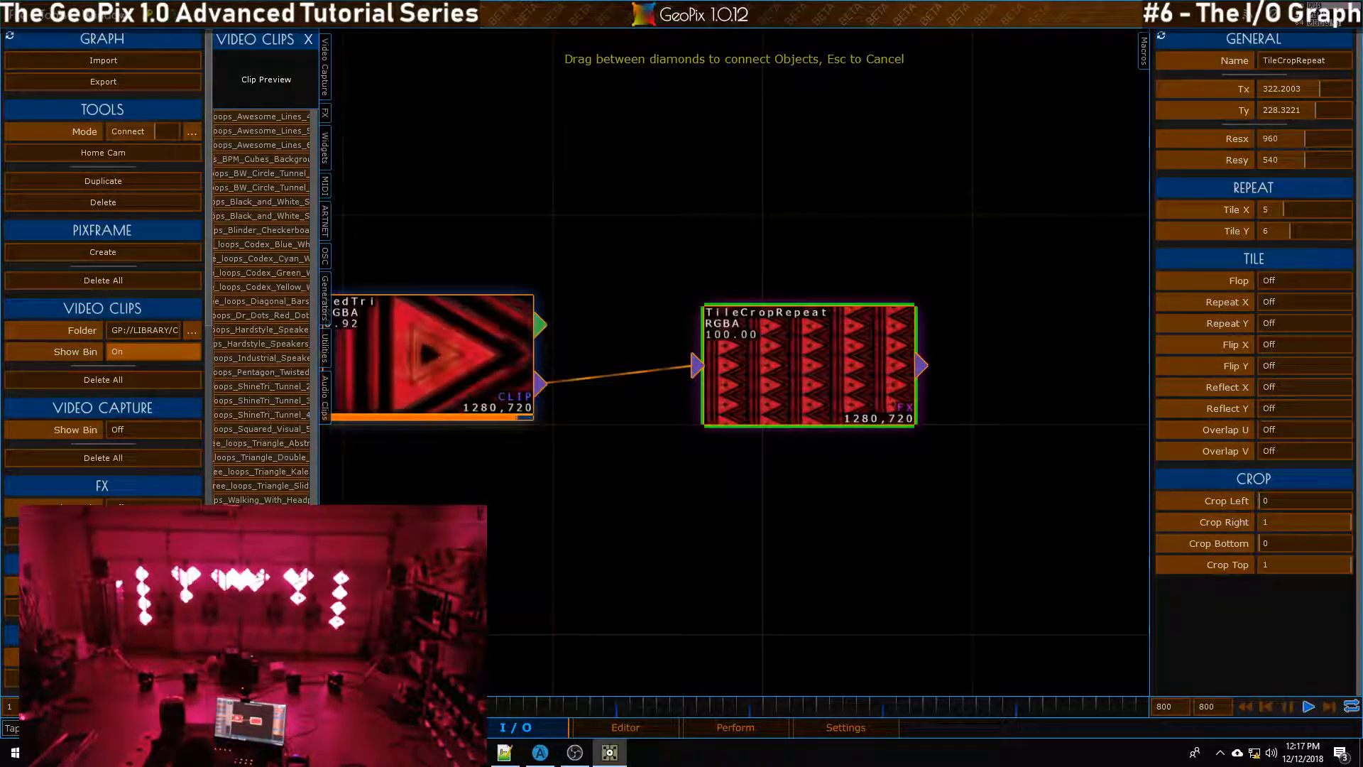
pyautogui.moveTo(639, 284); pyautogui.dragTo(694, 277)
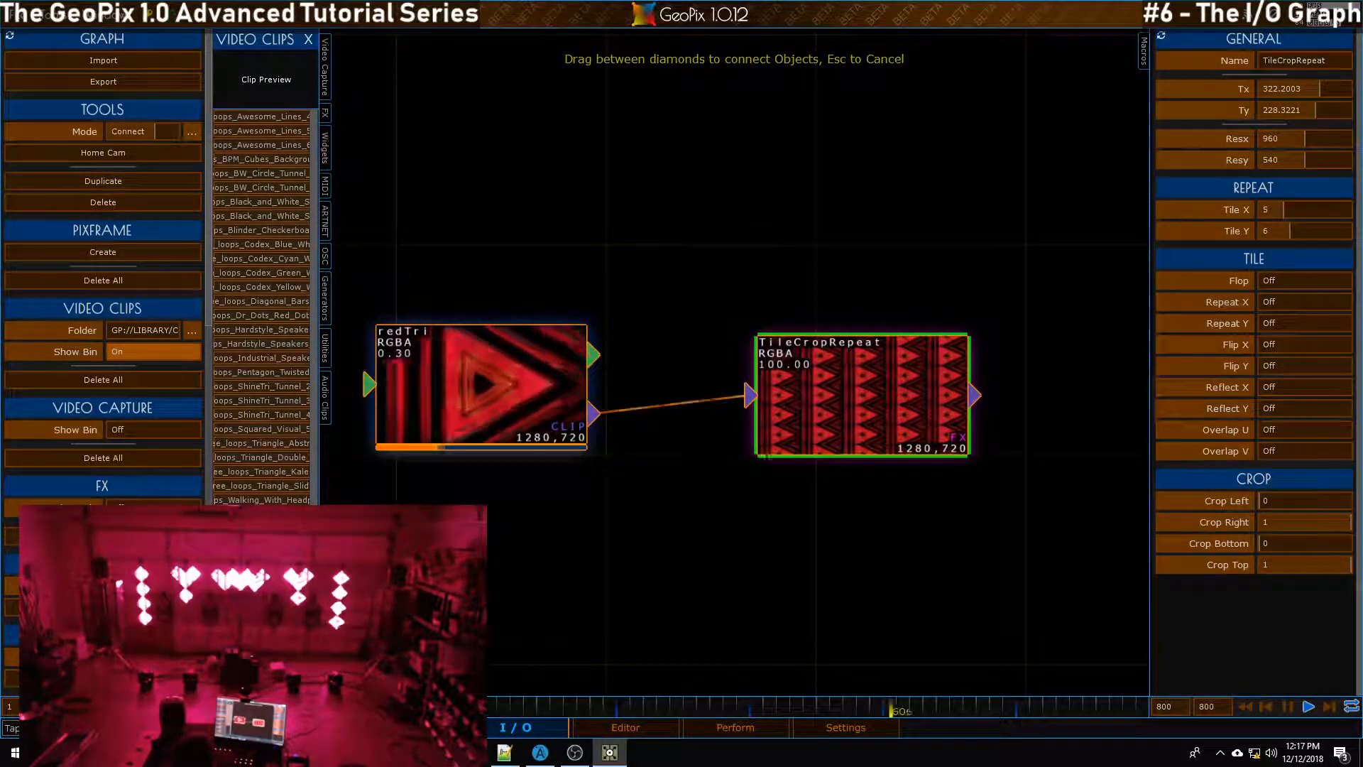
pyautogui.moveTo(682, 284); pyautogui.dragTo(639, 250)
# Set the TileCropRepeat node to Tile X 2 and Tile Y 1 with Repeat X and Reflect X on
pyautogui.scroll(2, 734, 362)
pyautogui.click(1248, 216)
pyautogui.click(1270, 212)
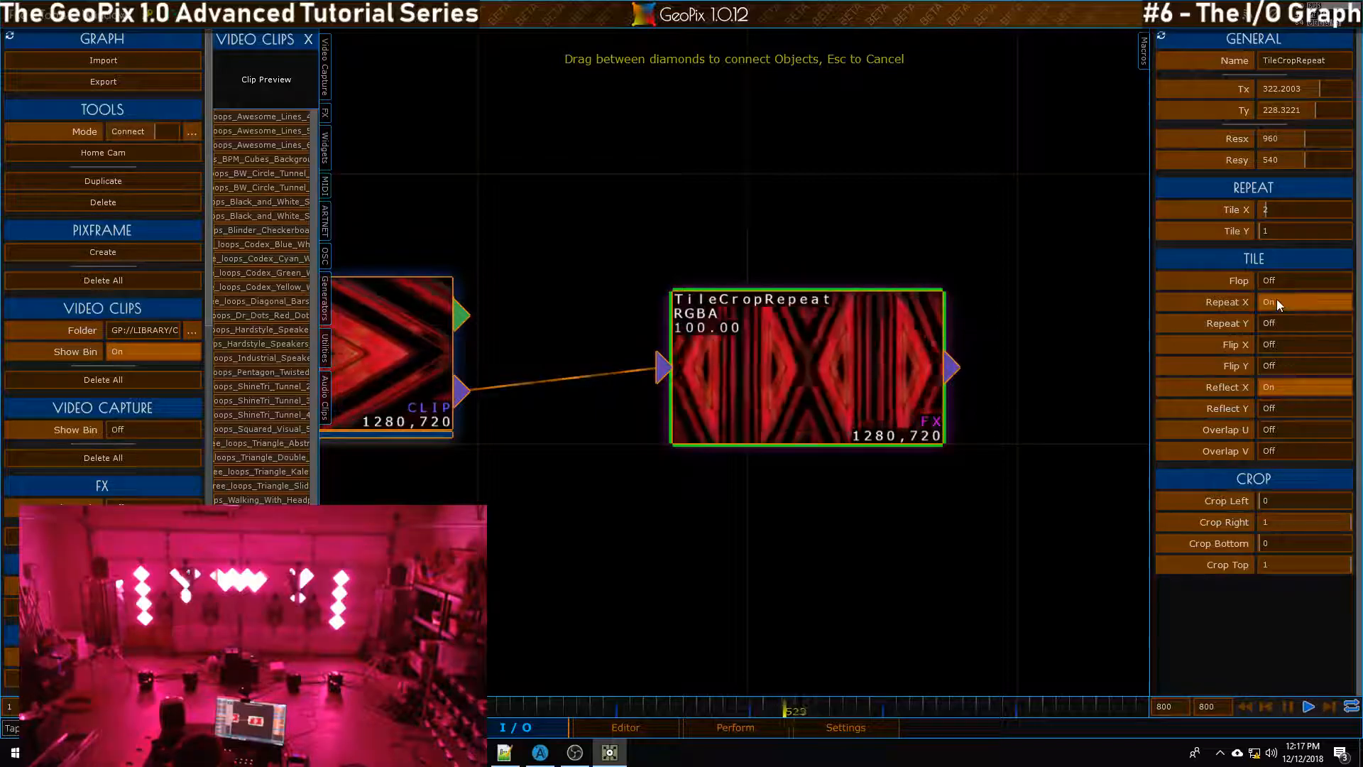
pyautogui.scroll(5, 856, 443)
pyautogui.moveTo(857, 443); pyautogui.dragTo(641, 452)
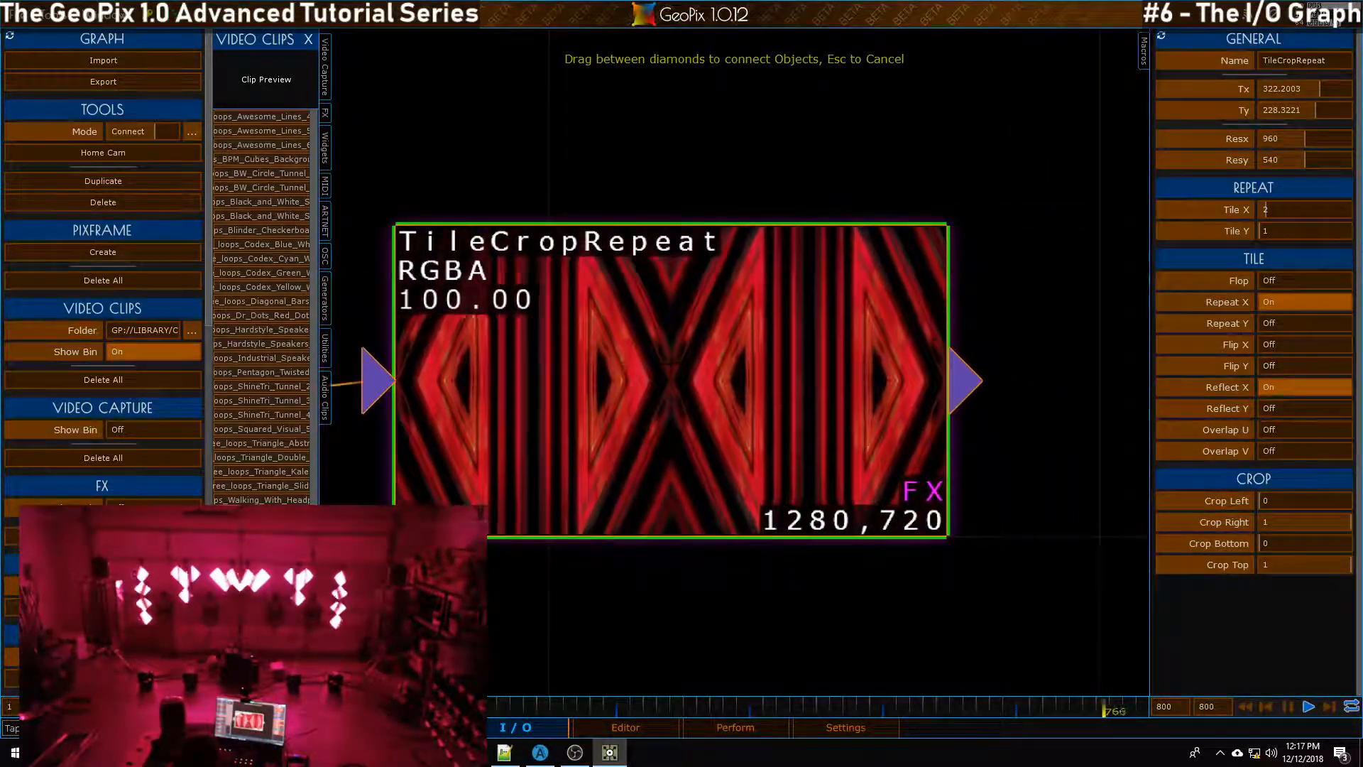
pyautogui.scroll(-8, 735, 362)
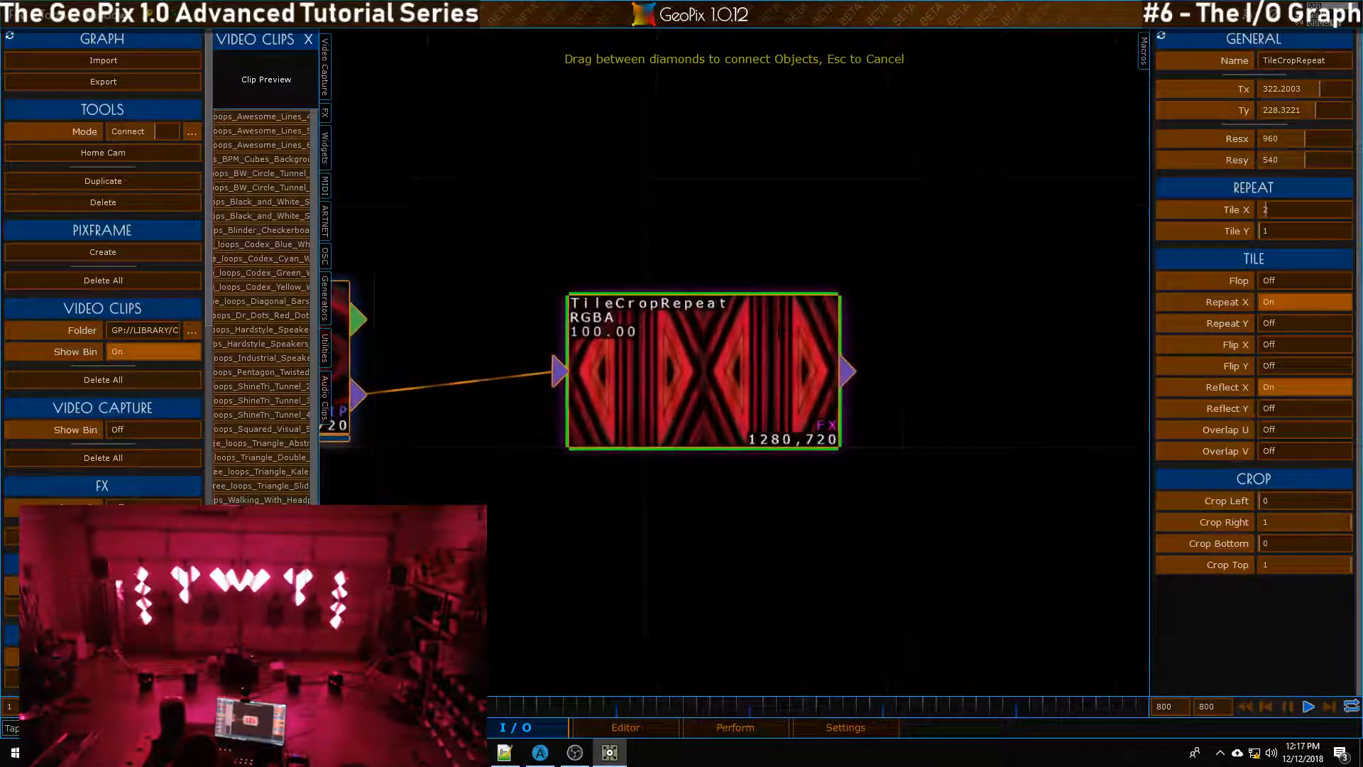
pyautogui.scroll(-5, 735, 362)
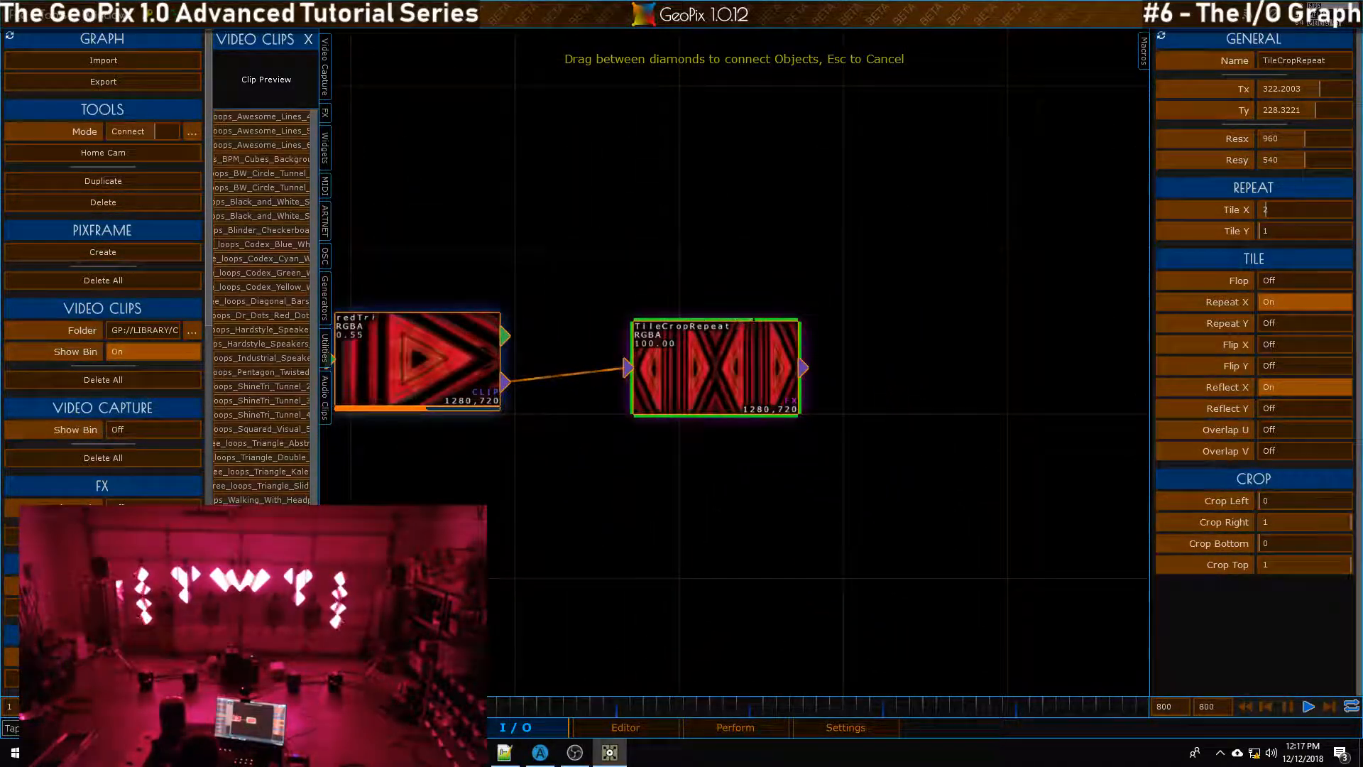
# Try Overlap U on the TileCropRepeat node with Reflect X on, and turn it off again
pyautogui.click(1284, 429)
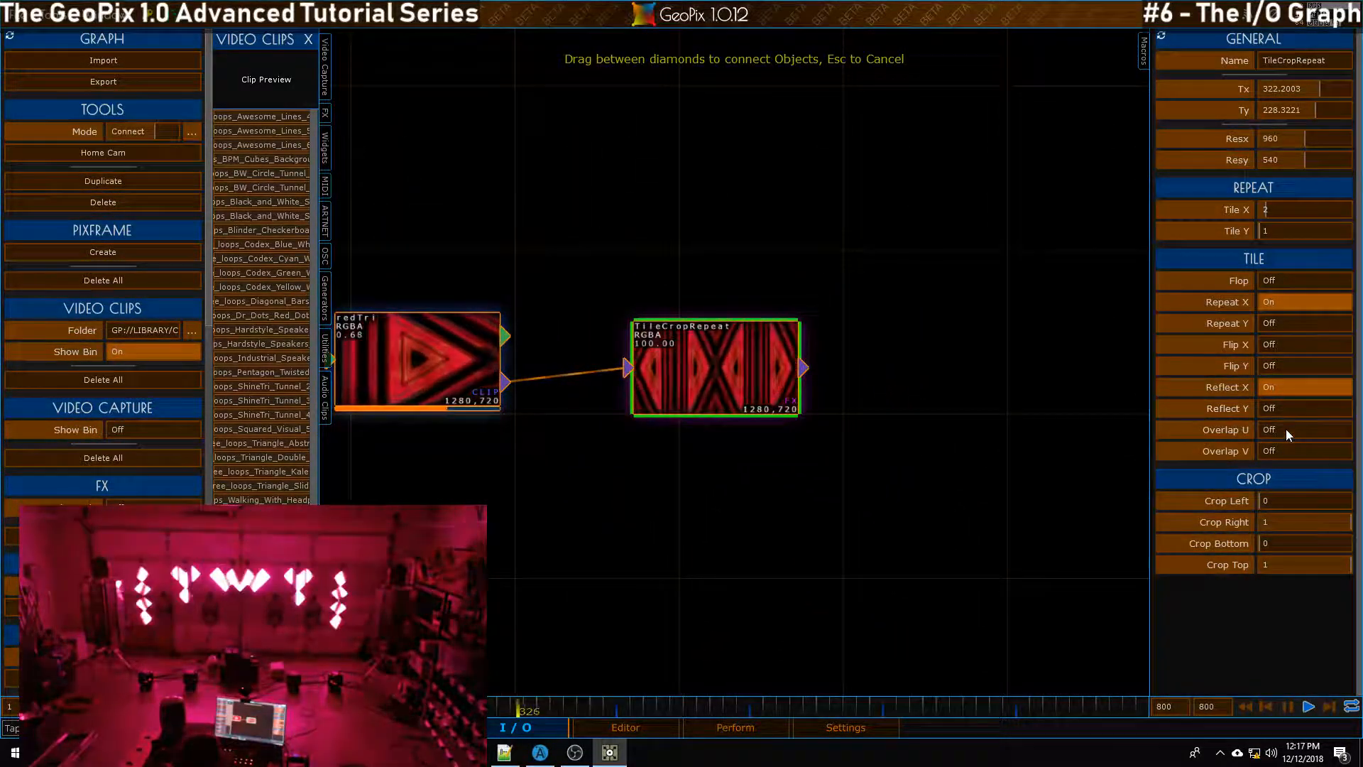
pyautogui.scroll(4, 735, 360)
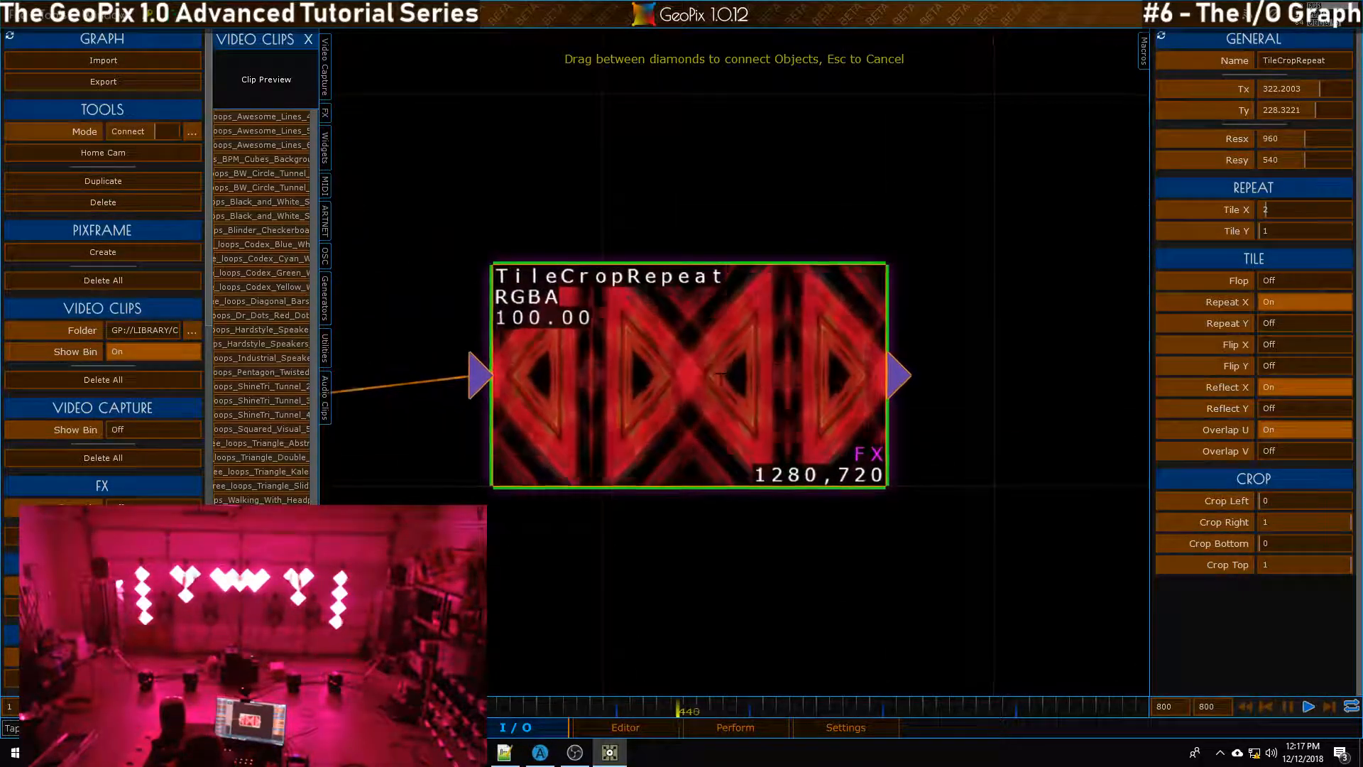
pyautogui.click(1252, 438)
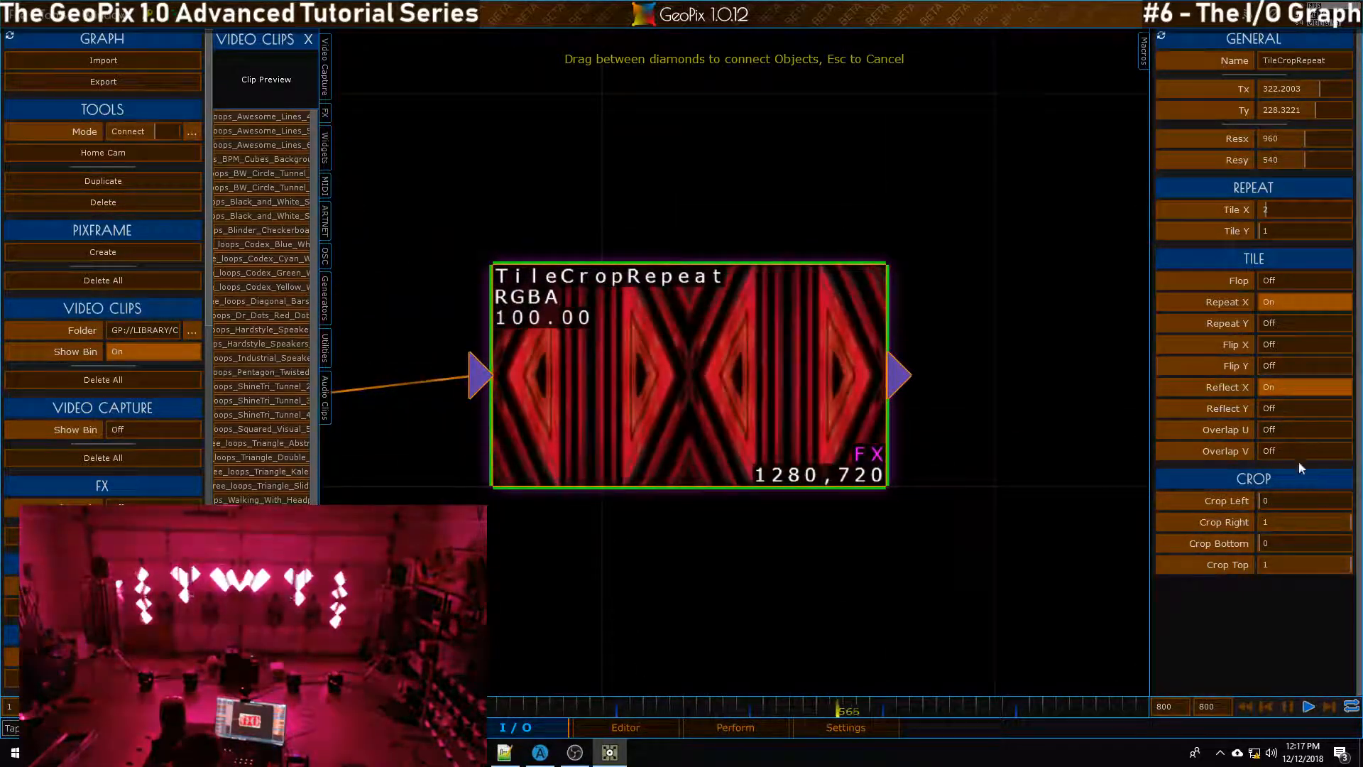
# Turn off Reflect X and turn on Overlap U and Flop on the TileCropRepeat node
pyautogui.click(1284, 388)
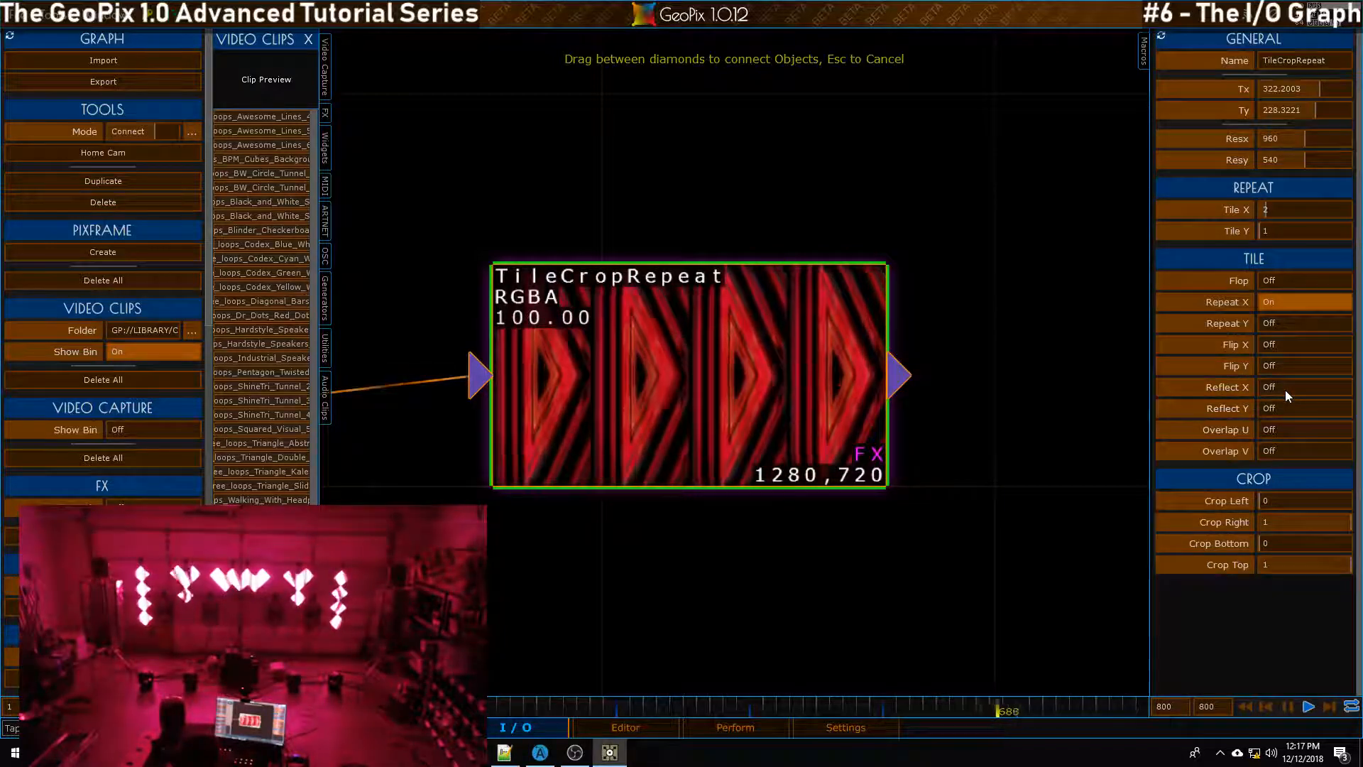
pyautogui.click(1279, 428)
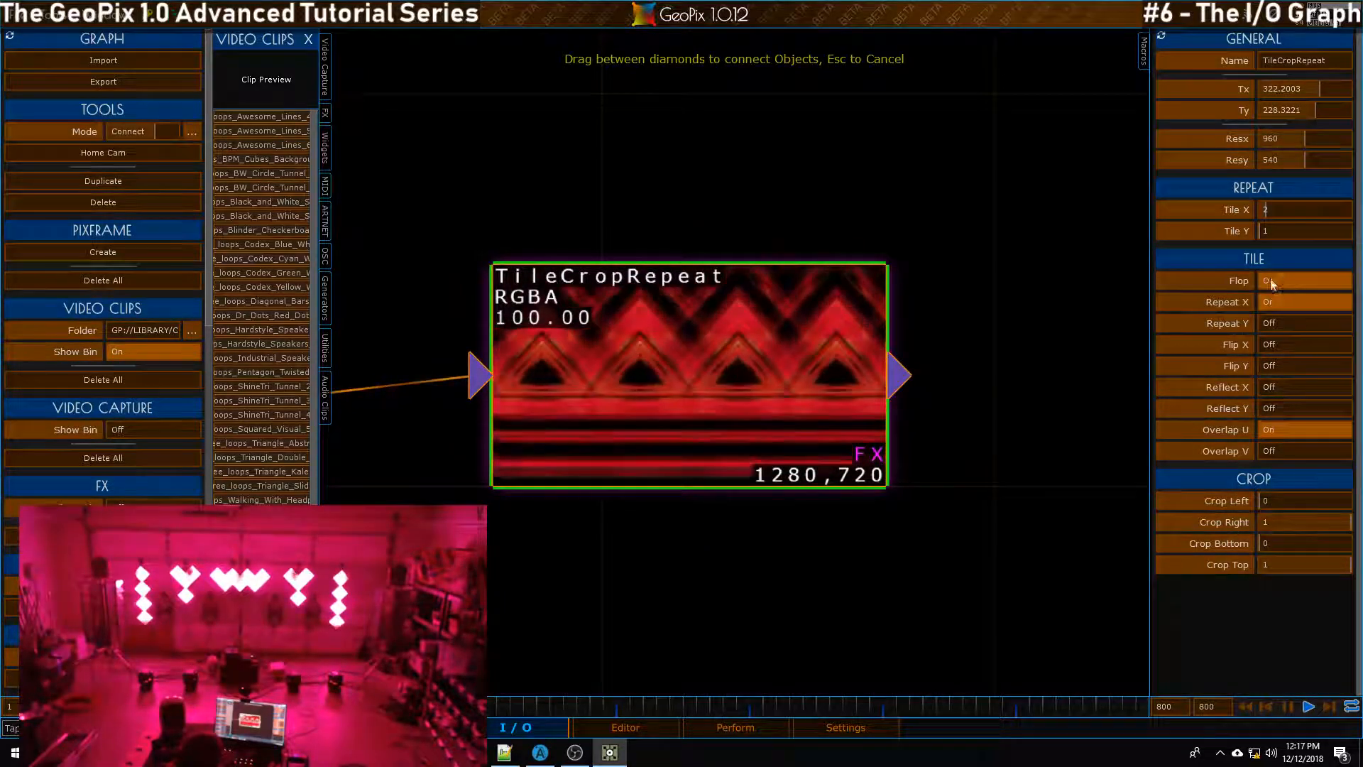
pyautogui.scroll(-4, 804, 388)
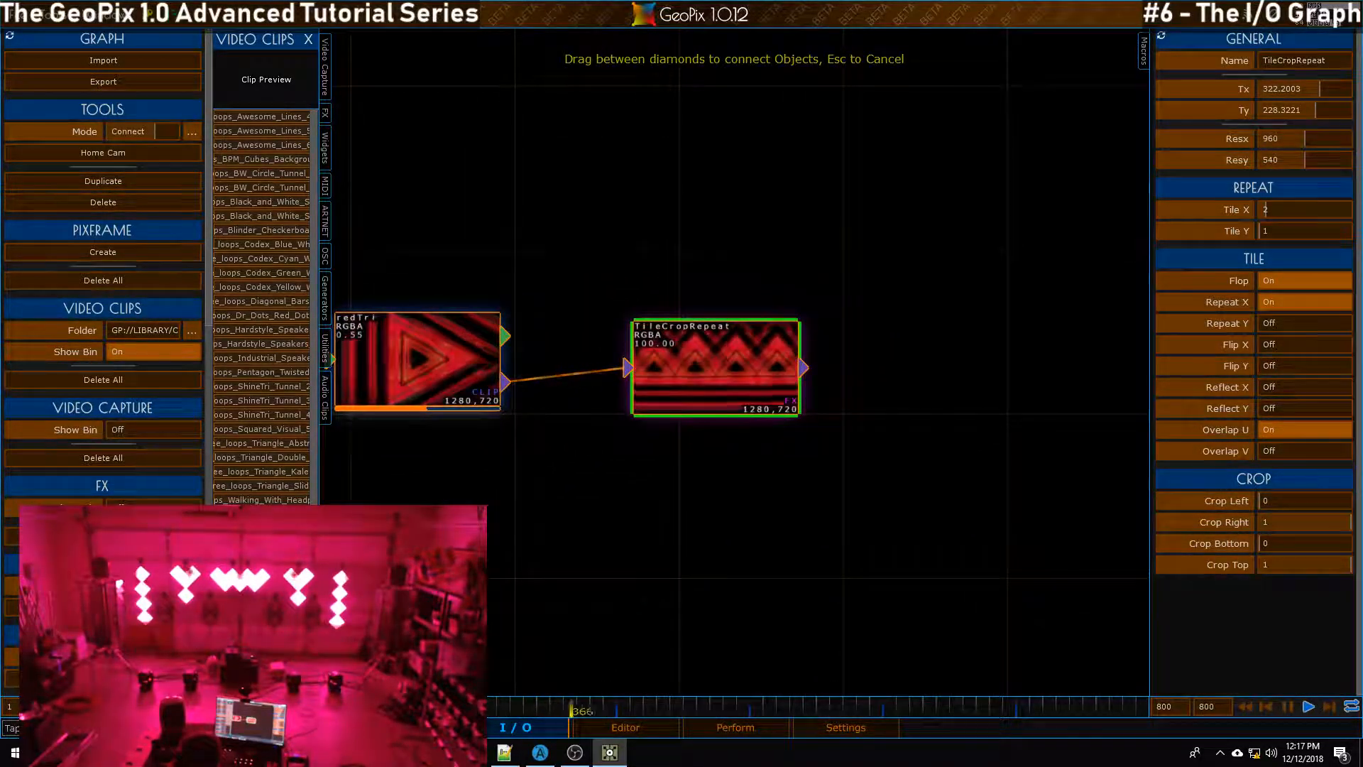
pyautogui.scroll(4, 735, 361)
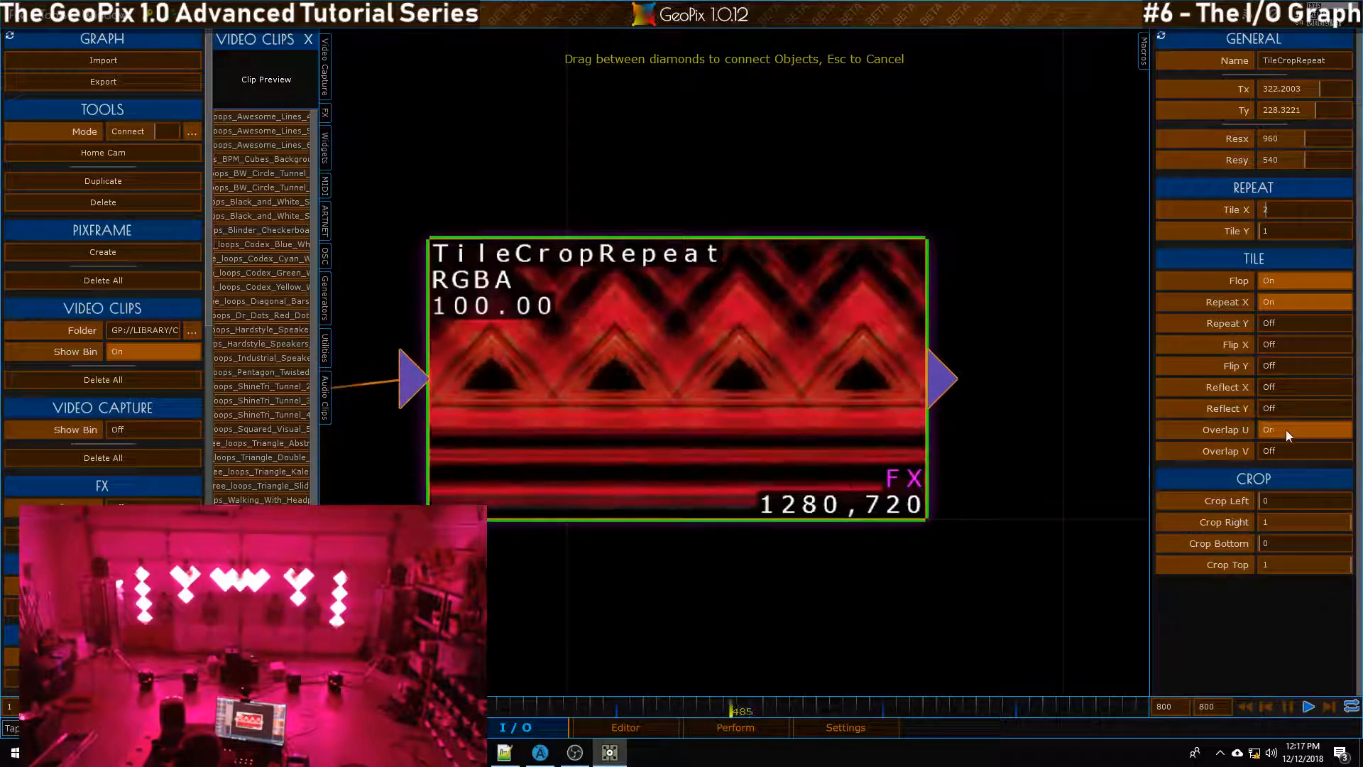
# Set Tile X to 1 and crop TileCropRepeat to about 0.25 left, 0.63 right, 0.99 bottom and 0.10 top
pyautogui.click(1250, 212)
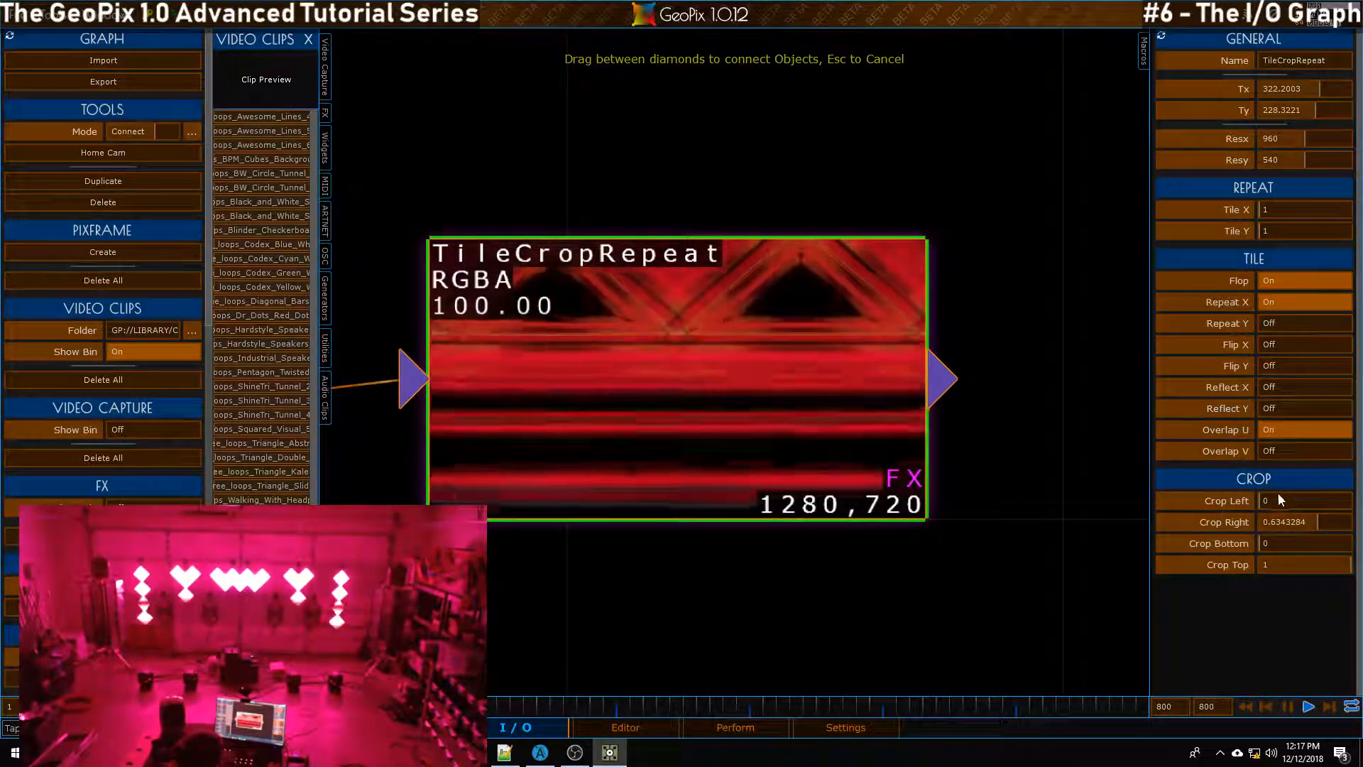
pyautogui.moveTo(1292, 500); pyautogui.dragTo(1280, 503)
pyautogui.click(1332, 543)
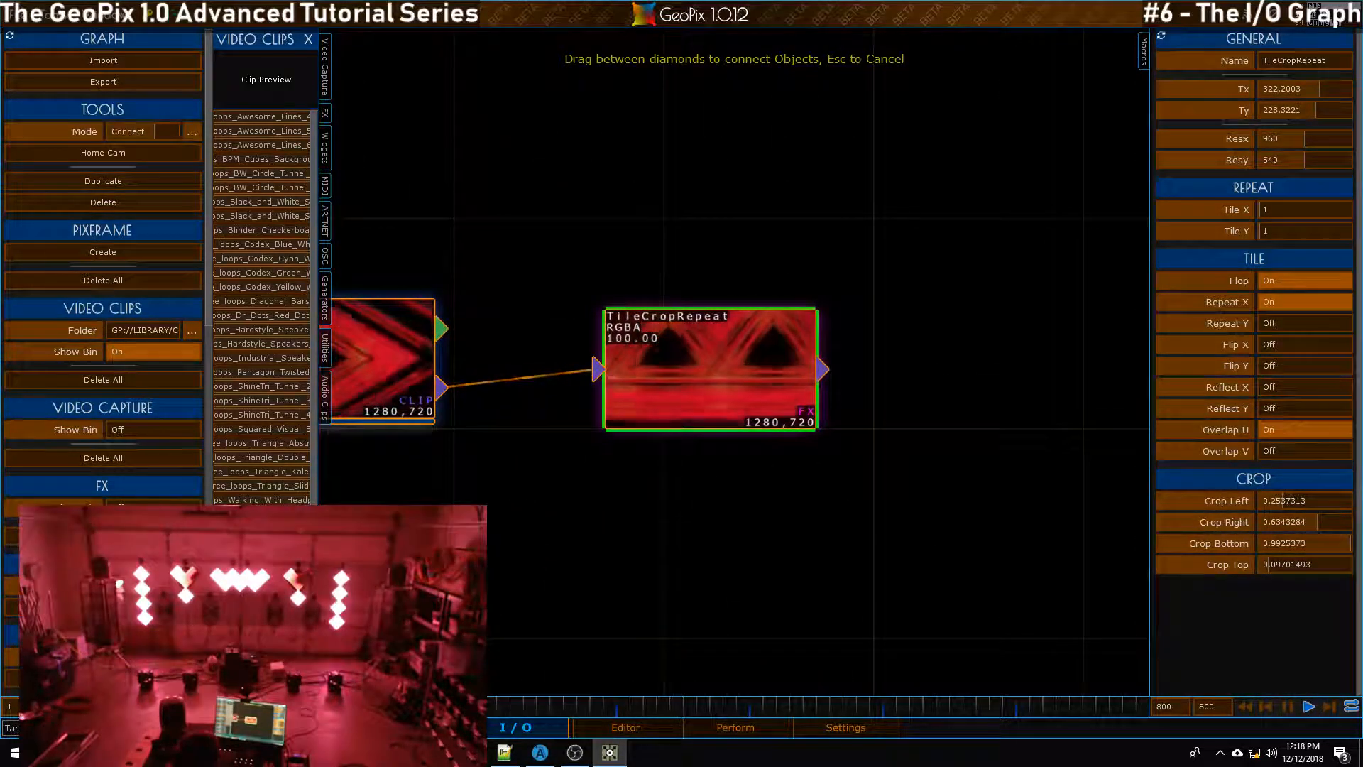
pyautogui.scroll(-4, 735, 361)
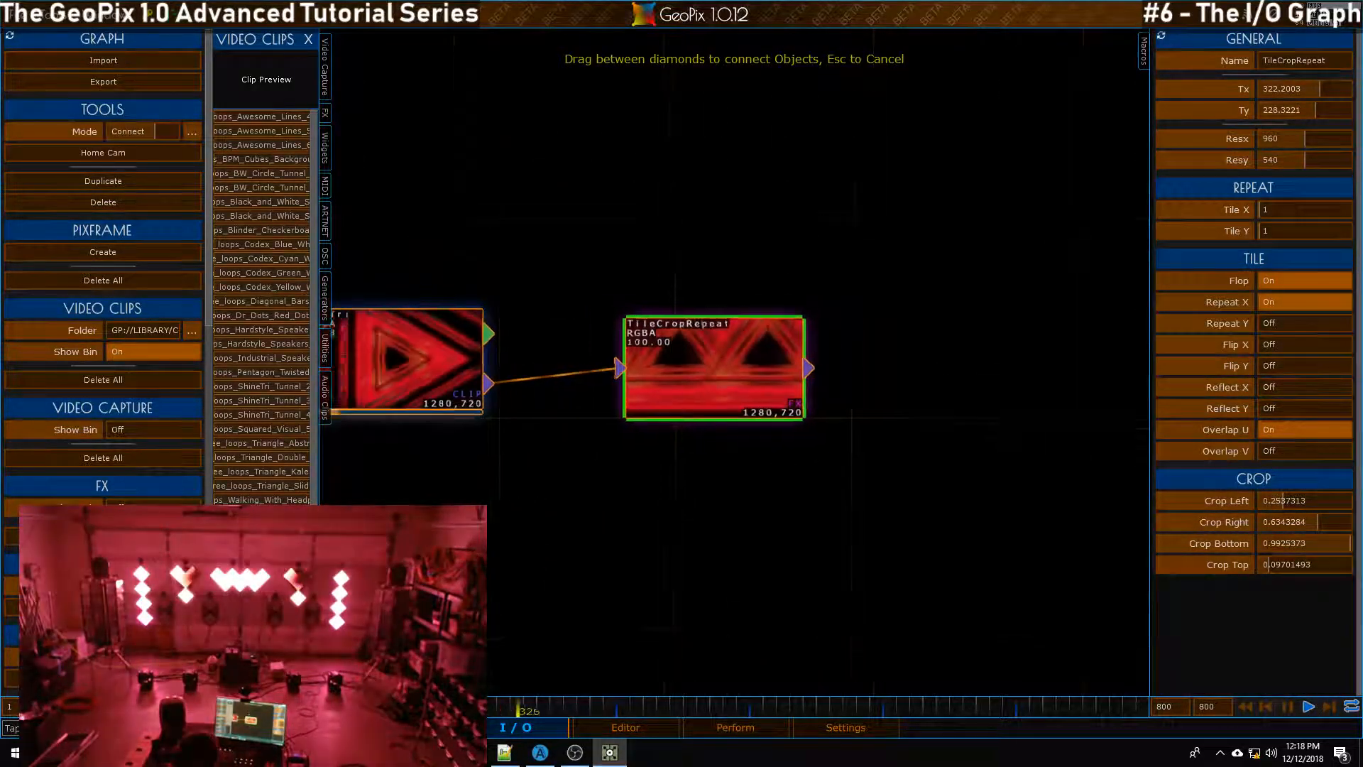
pyautogui.scroll(5, 676, 395)
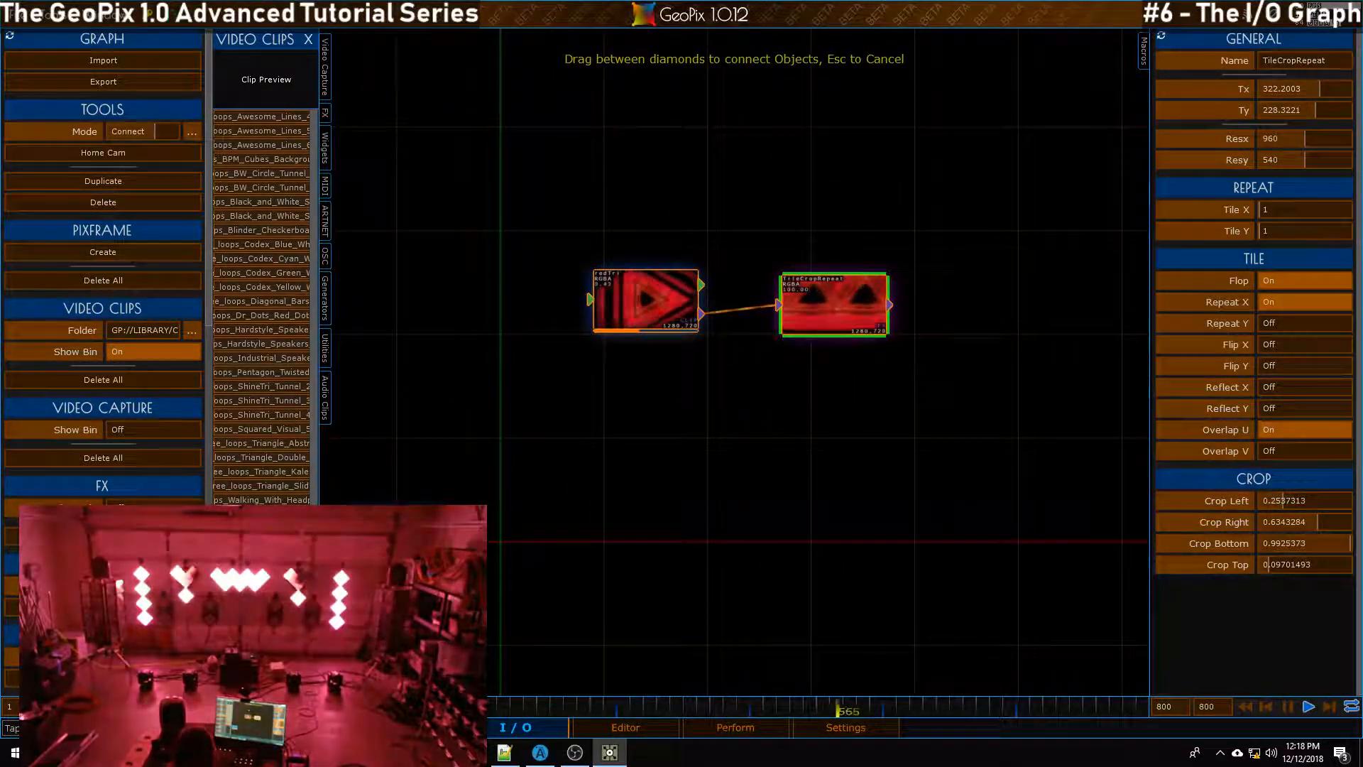
# Replace the video clips bin with the generators list and place pulse and sine_N nodes below the redTri clip
pyautogui.click(309, 39)
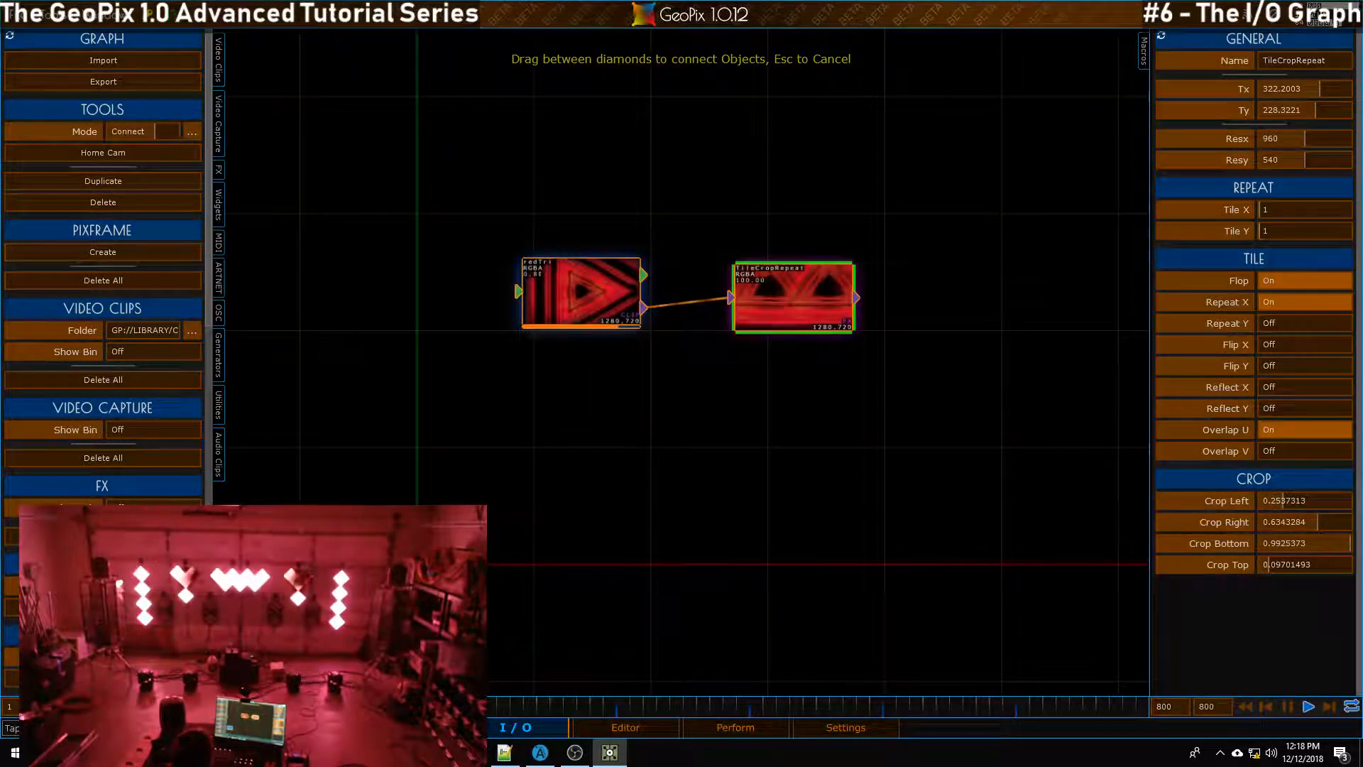
pyautogui.click(219, 355)
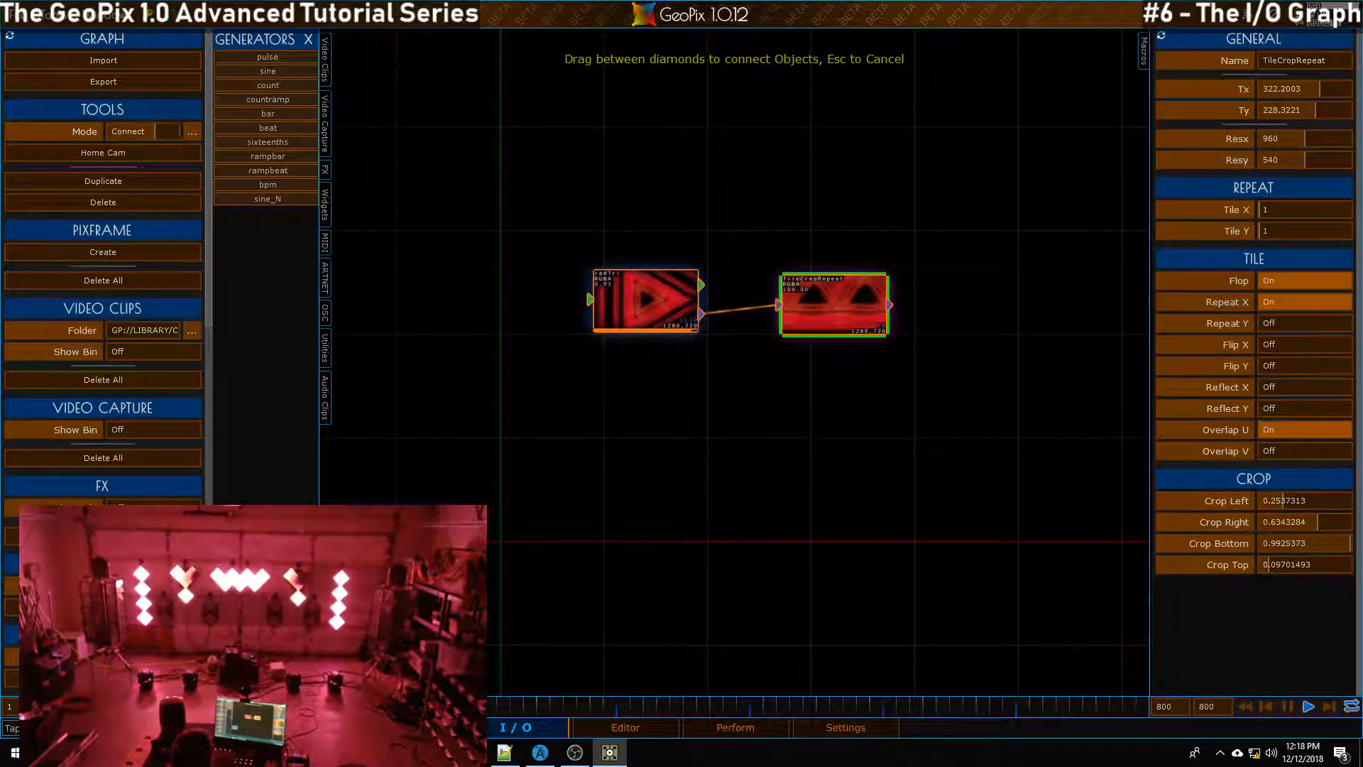
pyautogui.click(268, 57)
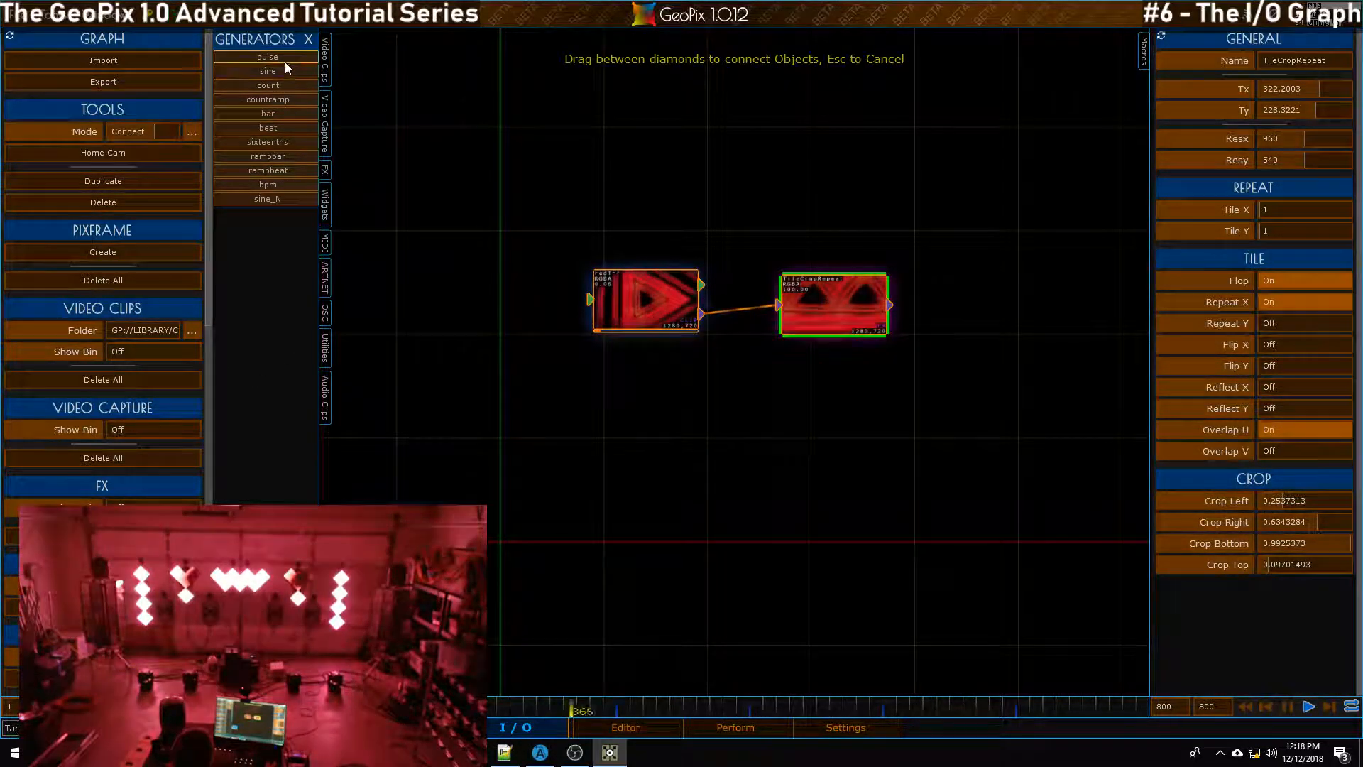
pyautogui.click(572, 414)
pyautogui.click(286, 198)
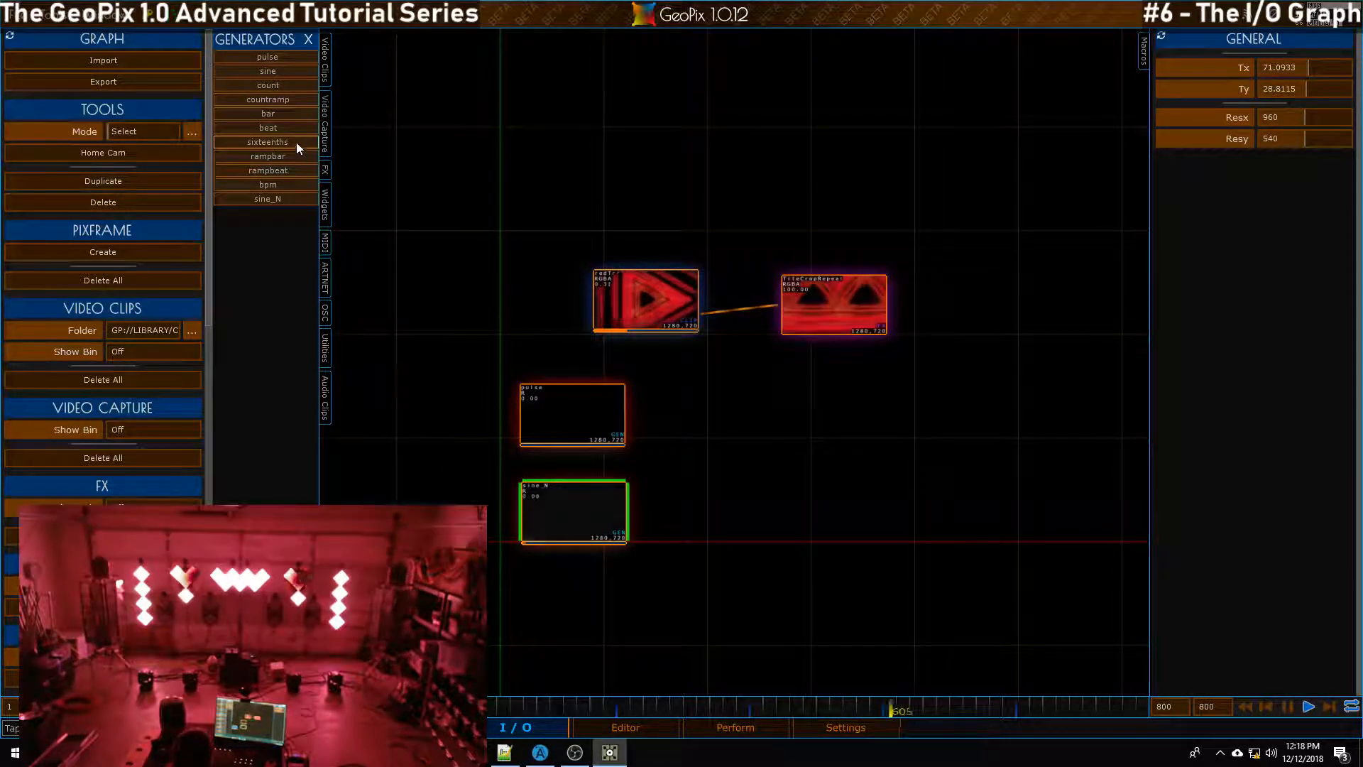
# Add sixteenths, rampbeat and bpm generator nodes beside the pulse and sine_N nodes
pyautogui.click(286, 144)
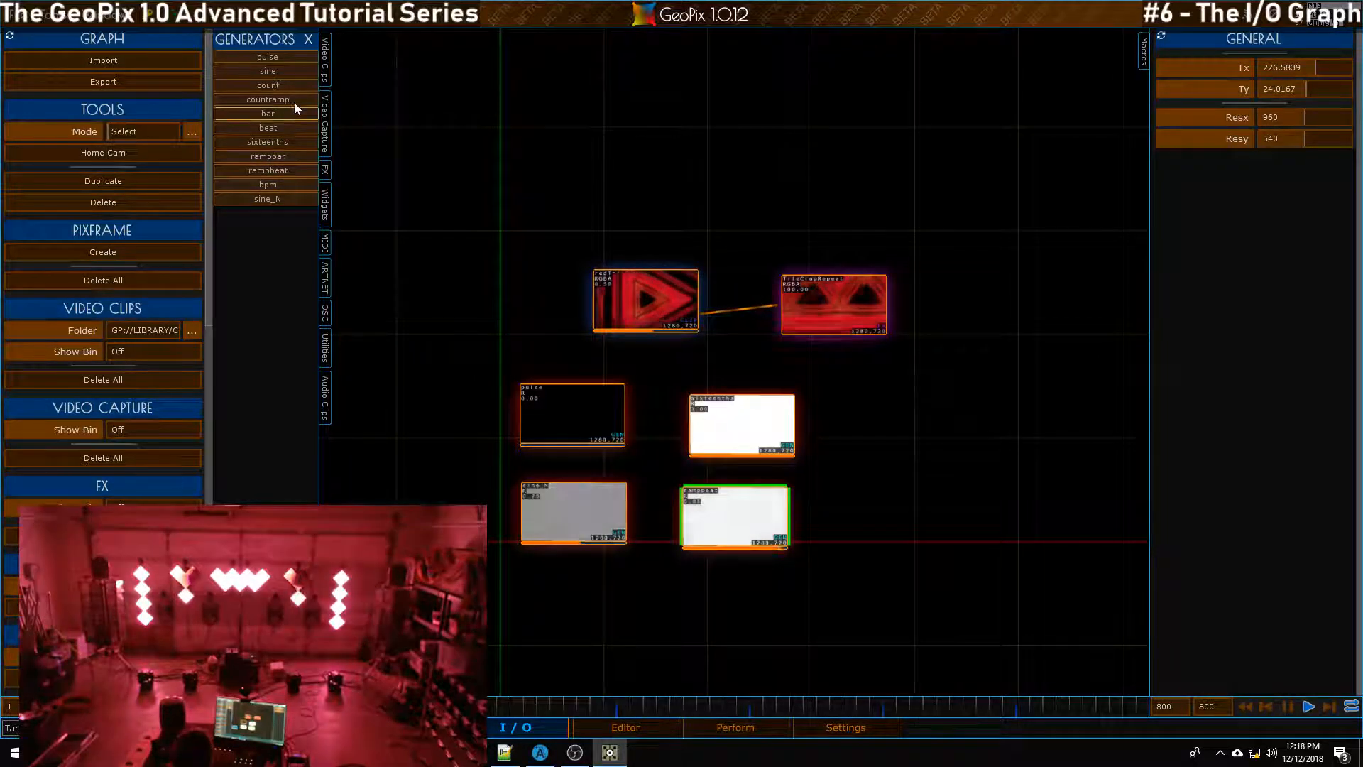
pyautogui.click(276, 184)
pyautogui.click(874, 428)
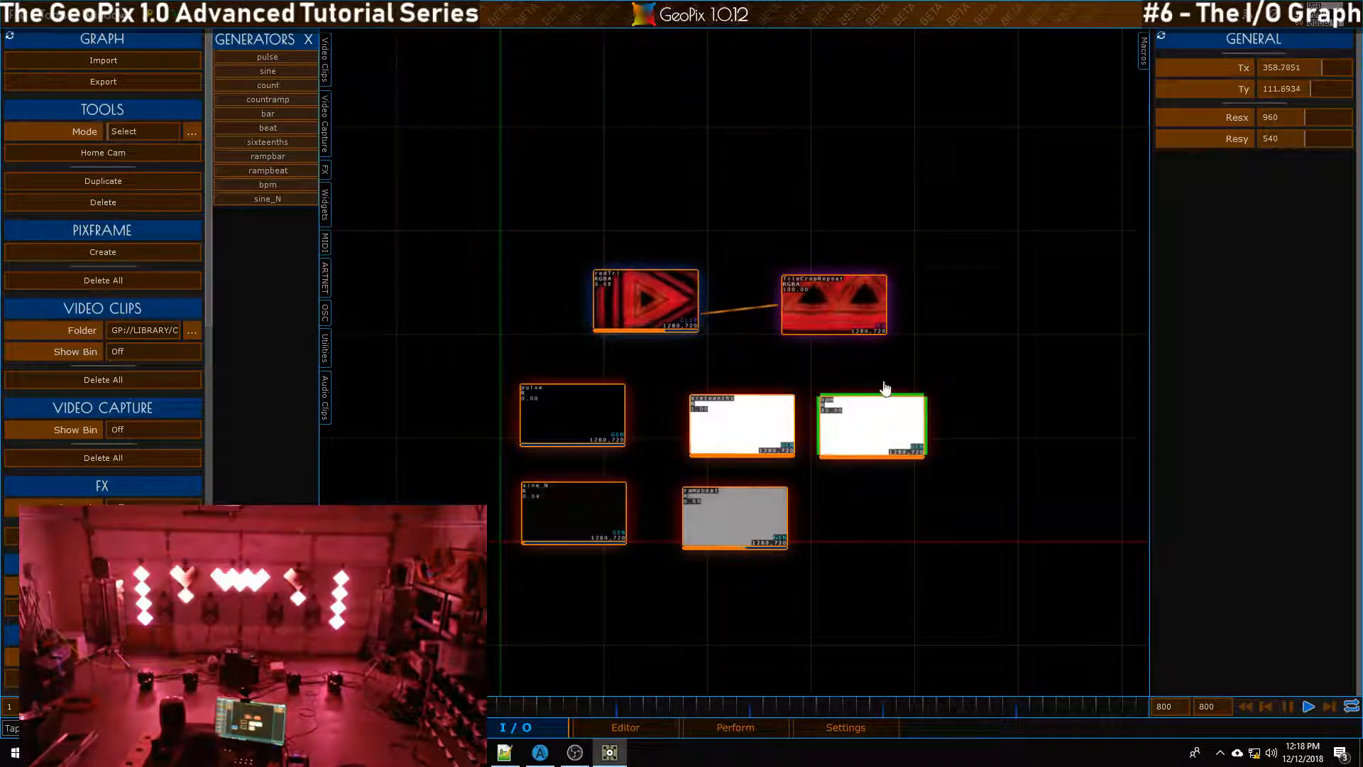
# Examine the generator nodes' output values and show their connectors in Connect mode, ending back in Select mode
pyautogui.scroll(3, 738, 360)
pyautogui.moveTo(798, 399); pyautogui.dragTo(842, 238)
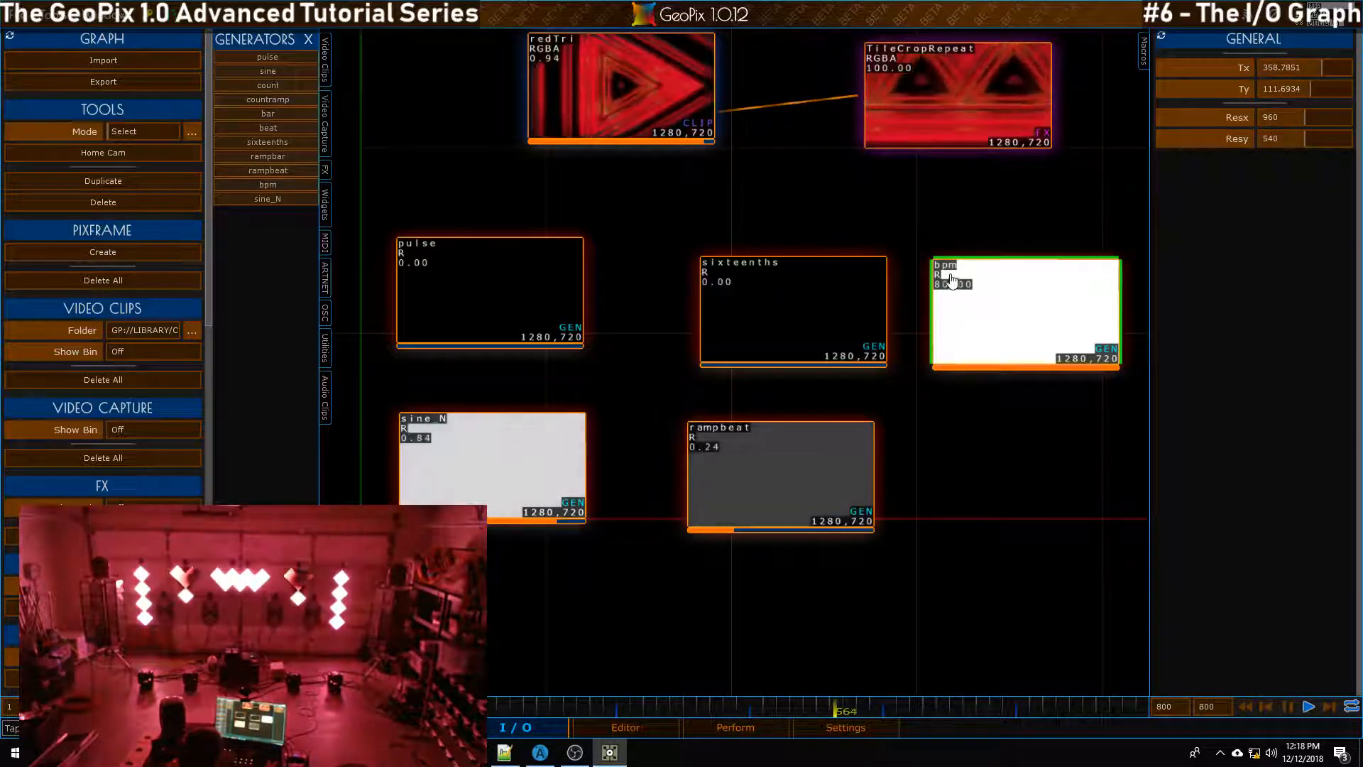
pyautogui.moveTo(947, 237); pyautogui.dragTo(712, 275)
pyautogui.press('c')
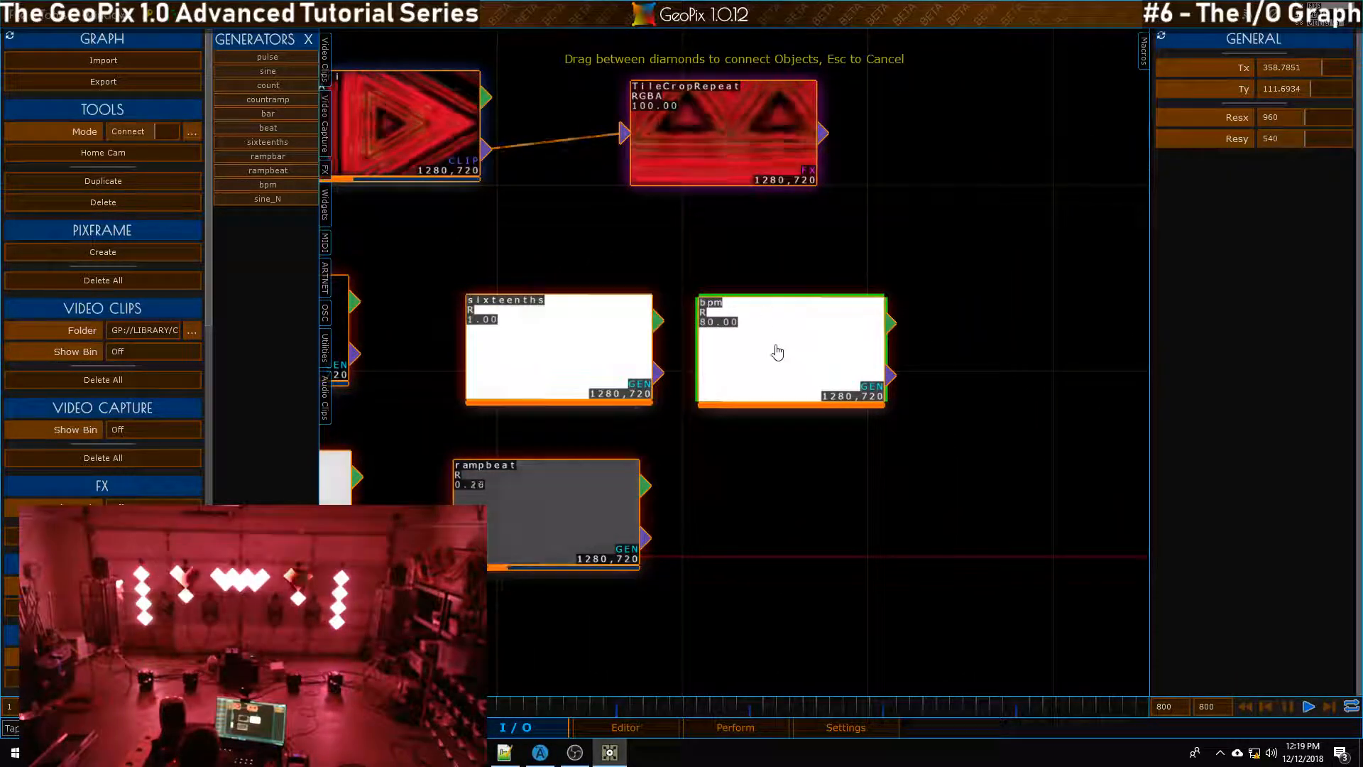
pyautogui.scroll(-4, 839, 216)
pyautogui.scroll(4, 675, 322)
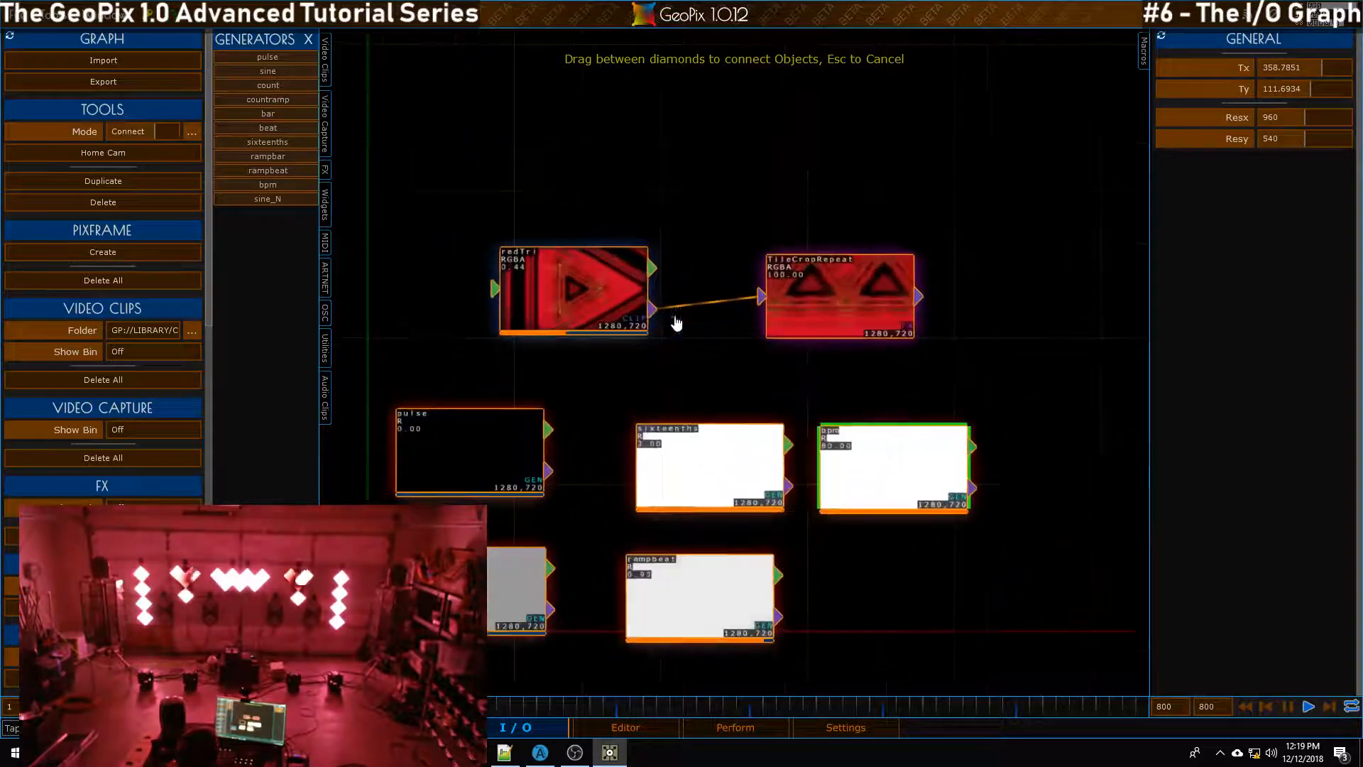
pyautogui.press('Escape')
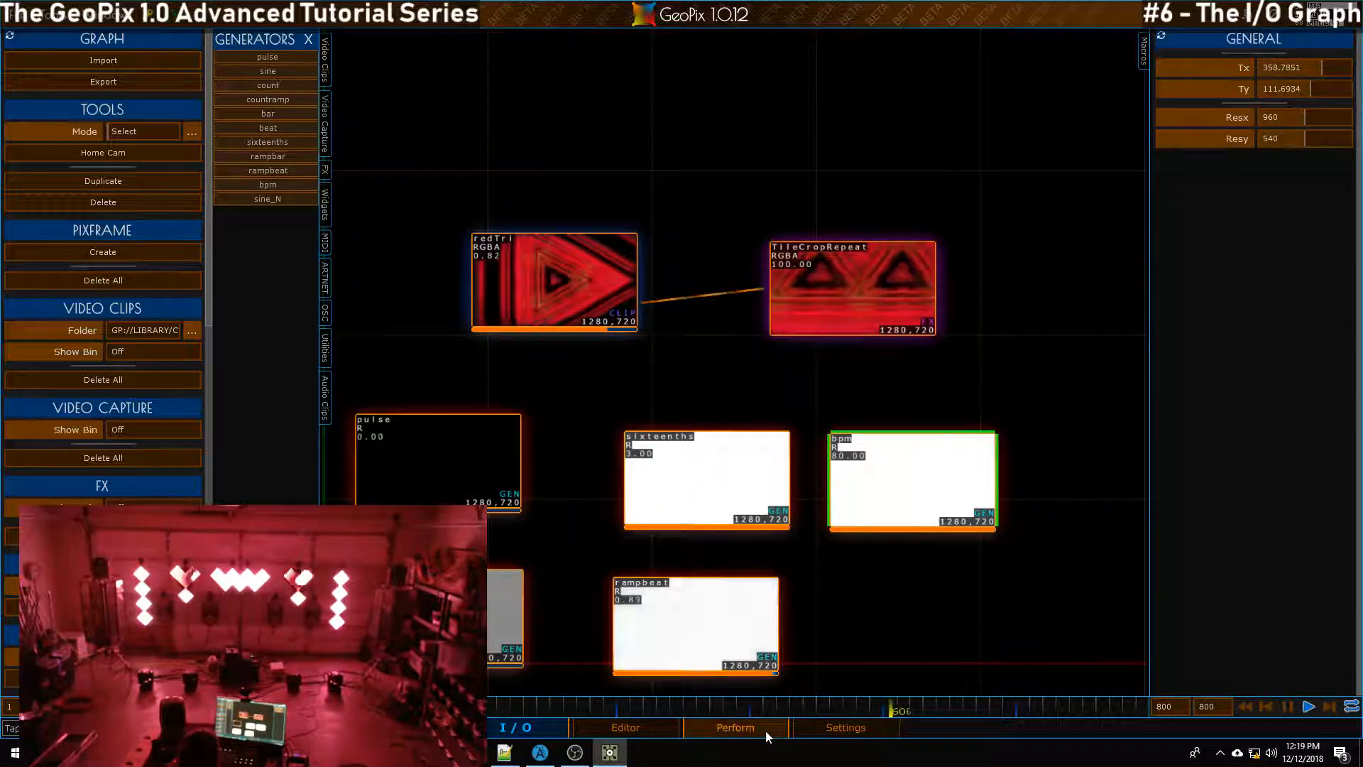
# View the Perform page and return to the generator nodes in the I/O graph
pyautogui.click(765, 729)
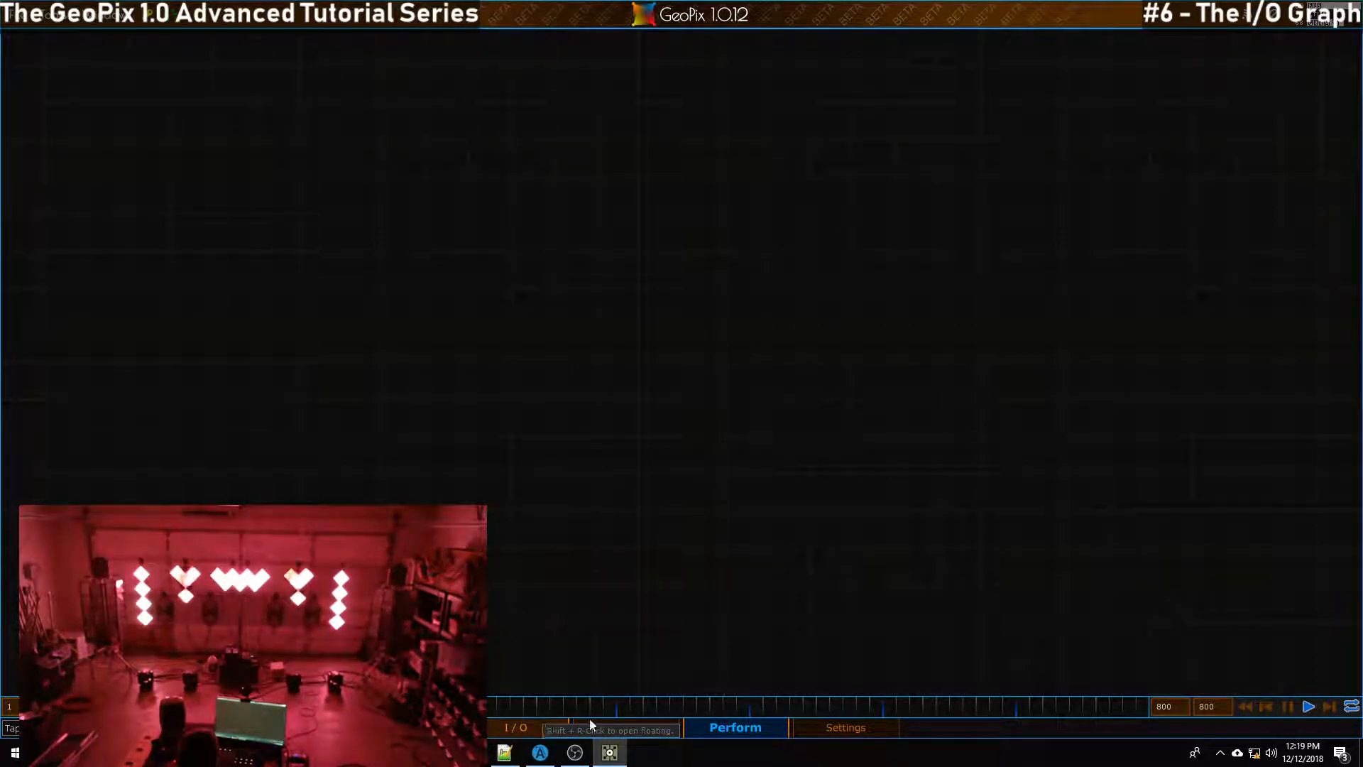
pyautogui.click(561, 722)
pyautogui.moveTo(904, 559); pyautogui.dragTo(898, 490)
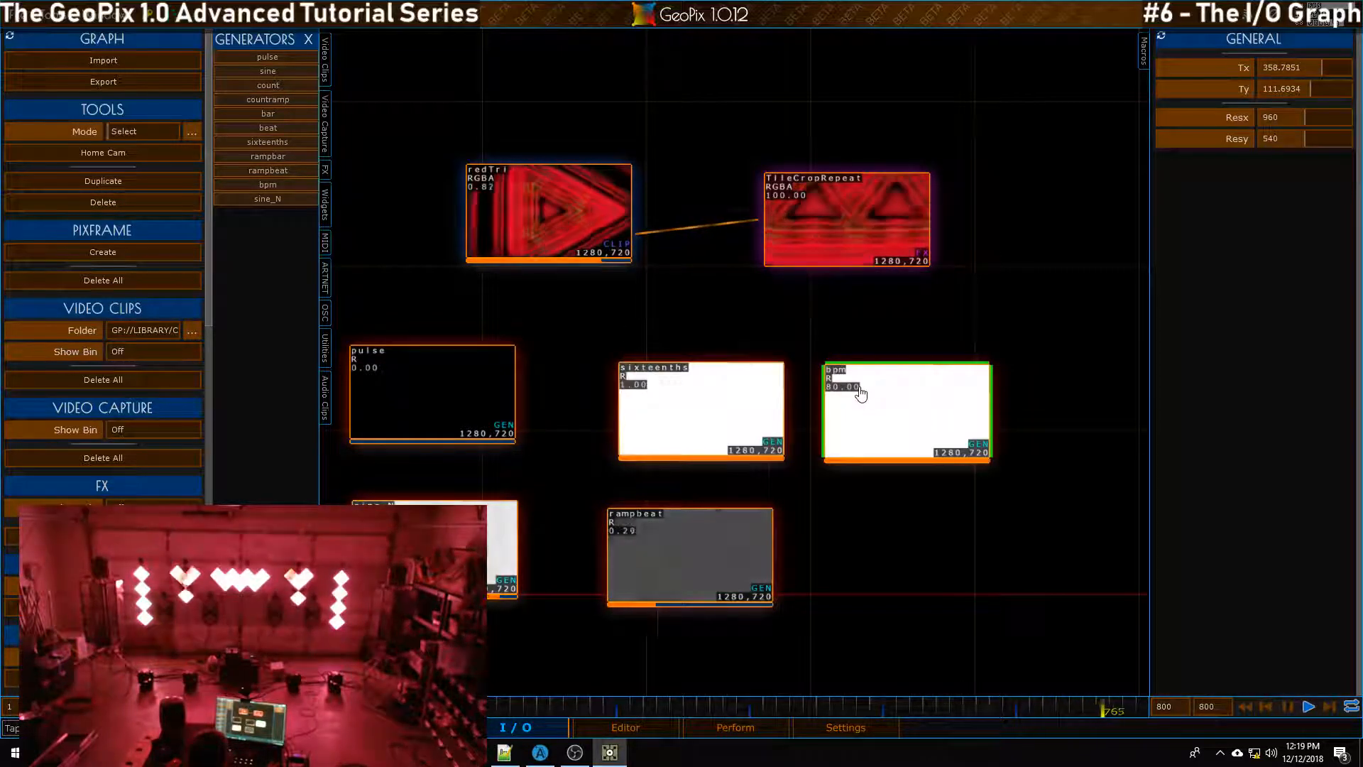
# Delete the bpm and sixteenths generator nodes from the graph
pyautogui.press('Delete')
pyautogui.scroll(5, 596, 540)
pyautogui.moveTo(499, 355); pyautogui.dragTo(632, 279)
pyautogui.scroll(-6, 754, 337)
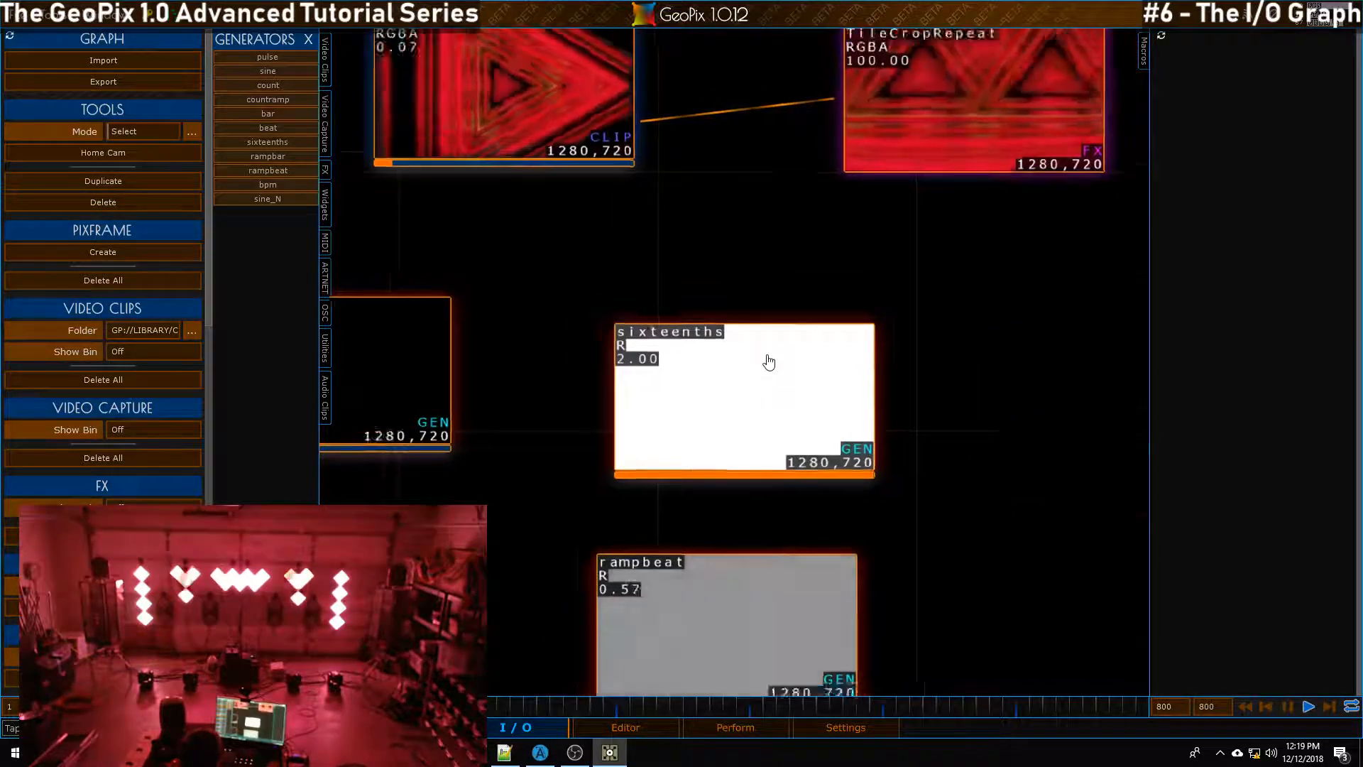
pyautogui.click(726, 362)
pyautogui.scroll(2, 720, 359)
pyautogui.moveTo(629, 306); pyautogui.dragTo(657, 279)
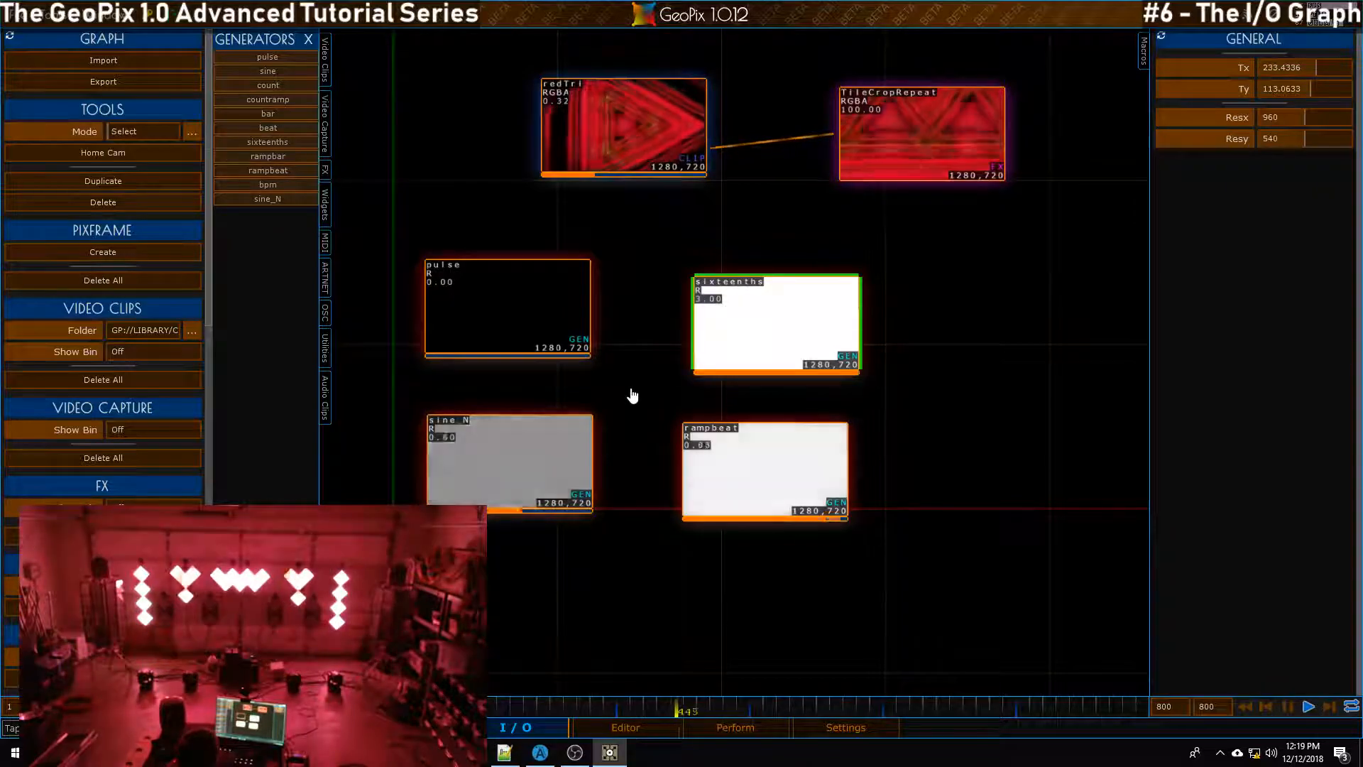
pyautogui.press('Delete')
# Move the sine_N generator node to the left of the redTri clip node
pyautogui.moveTo(689, 290); pyautogui.dragTo(738, 440)
pyautogui.scroll(-5, 736, 490)
pyautogui.scroll(3, 734, 526)
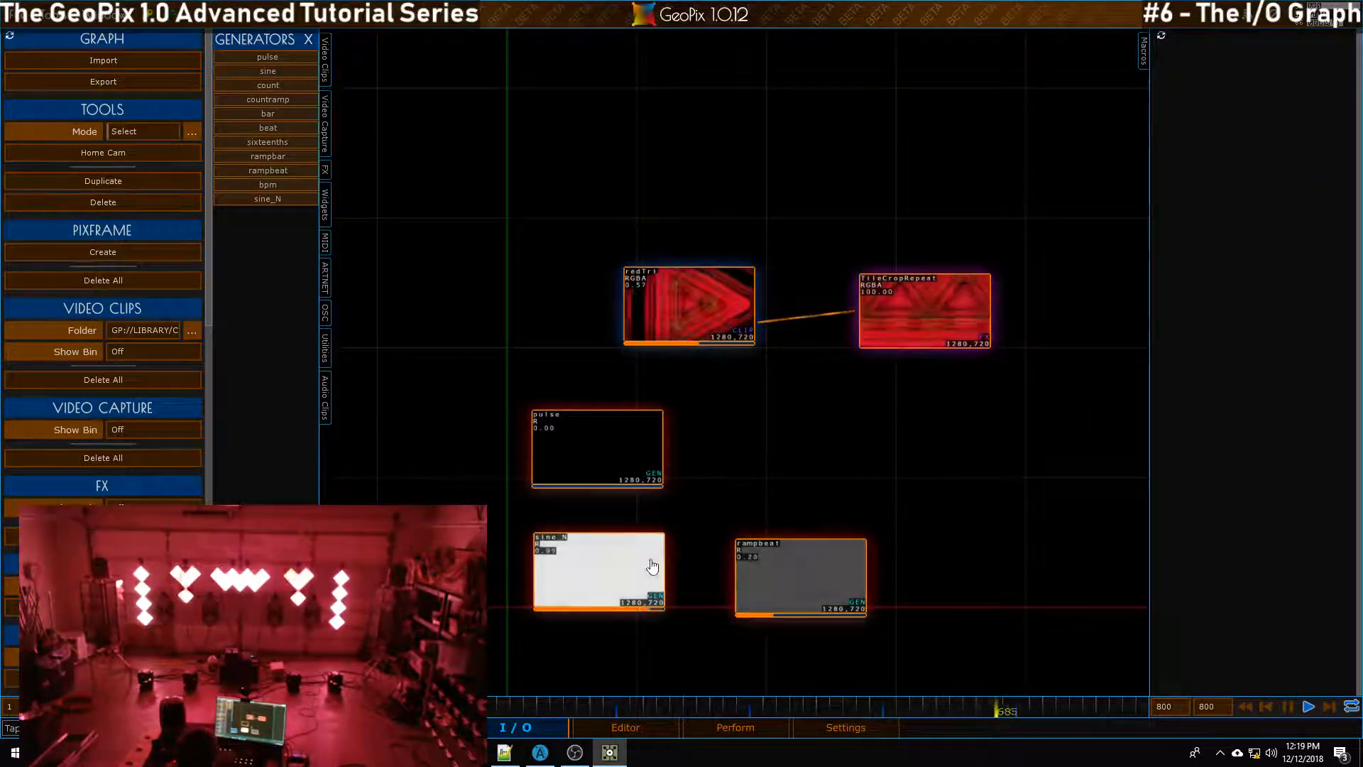
pyautogui.click(621, 562)
pyautogui.press('g')
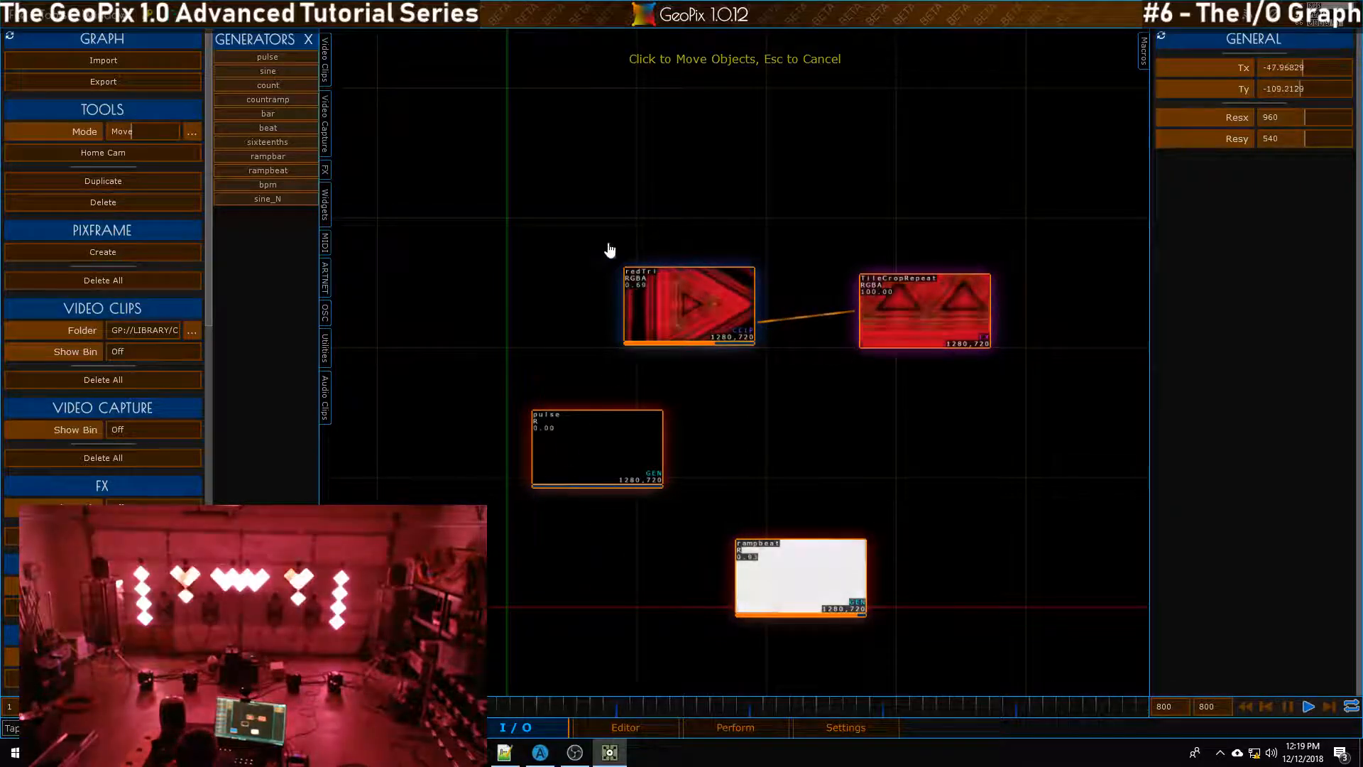
pyautogui.click(526, 332)
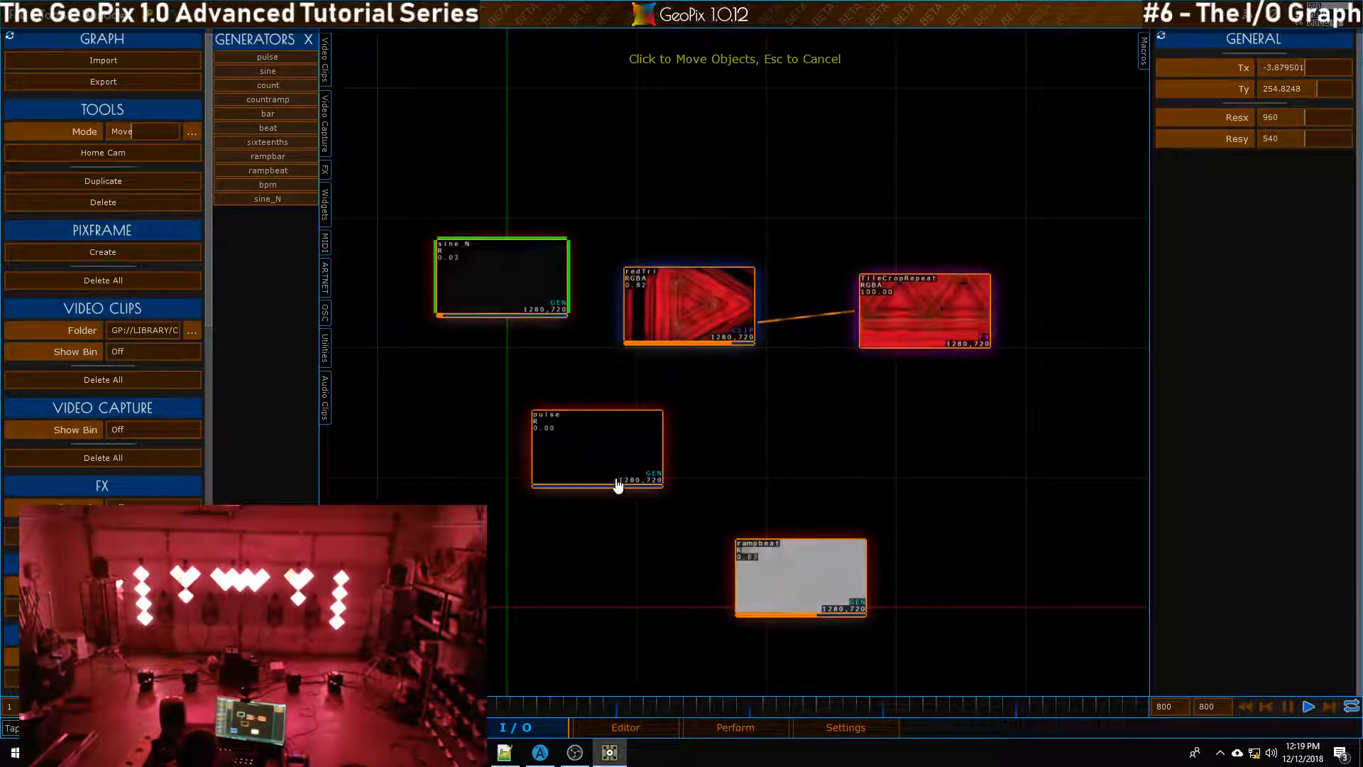
# Delete the pulse and rampbeat generator nodes together
pyautogui.click(614, 476)
pyautogui.keyDown('shift'); pyautogui.click(805, 567); pyautogui.keyUp('shift')
pyautogui.press('Delete')
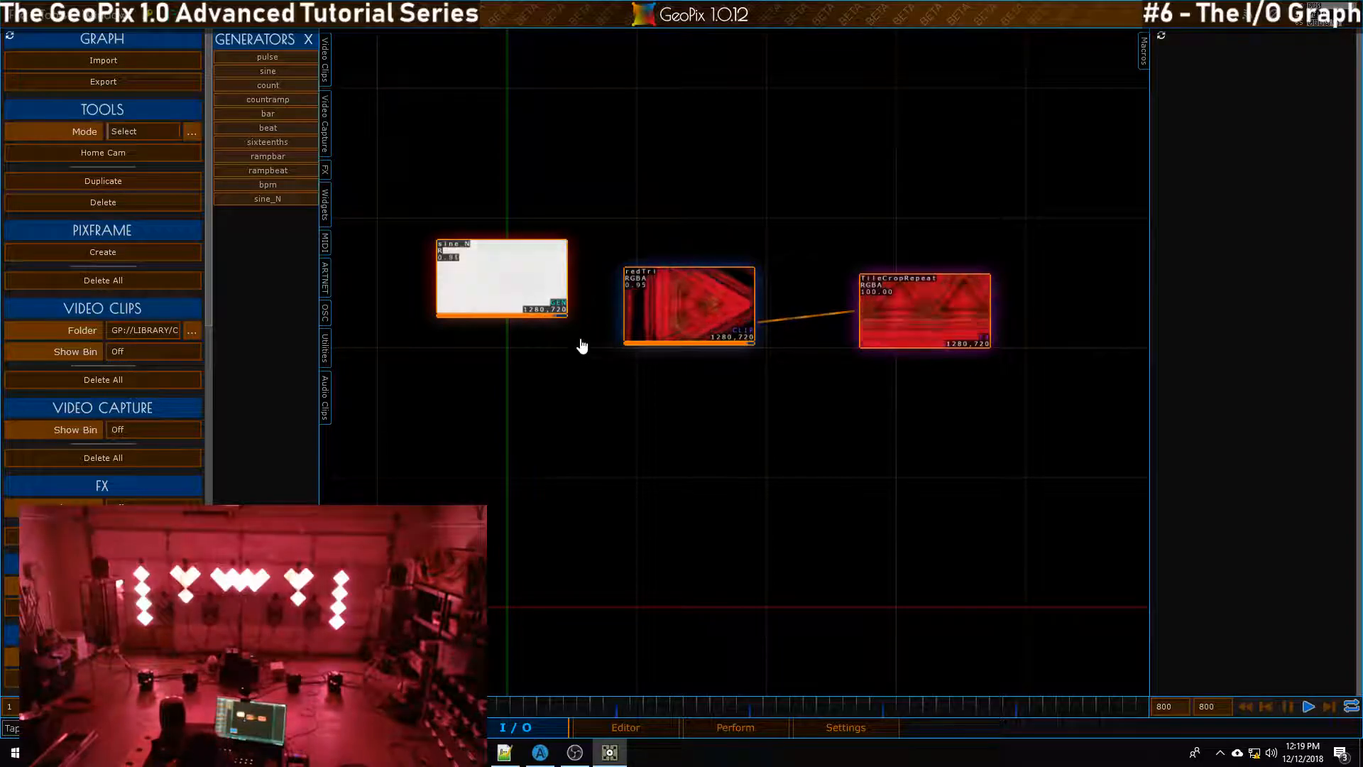
# Connect the green output of the sine_N generator to the green input of the redTri clip node
pyautogui.moveTo(580, 433); pyautogui.dragTo(689, 542)
pyautogui.scroll(5, 793, 443)
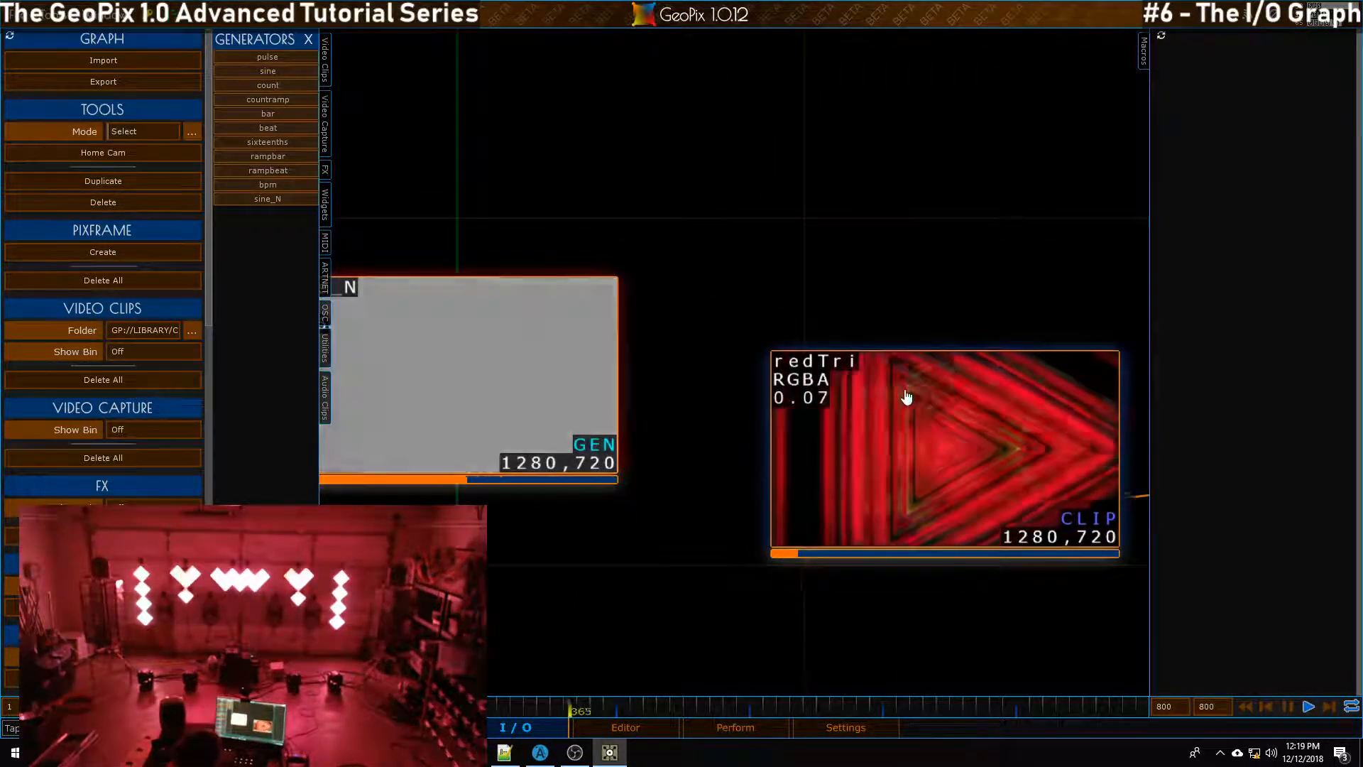
pyautogui.click(888, 519)
pyautogui.scroll(-4, 868, 398)
pyautogui.press('c')
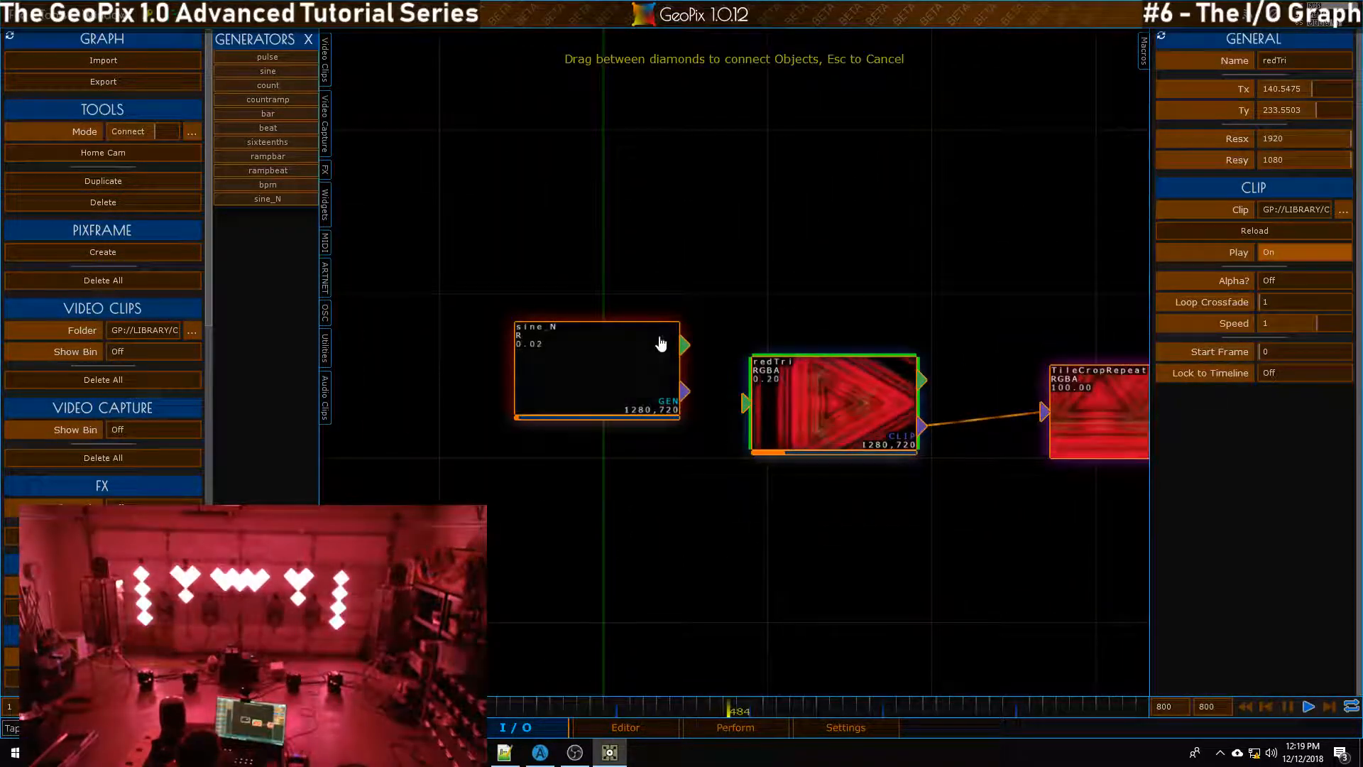
pyautogui.moveTo(696, 347); pyautogui.dragTo(744, 402)
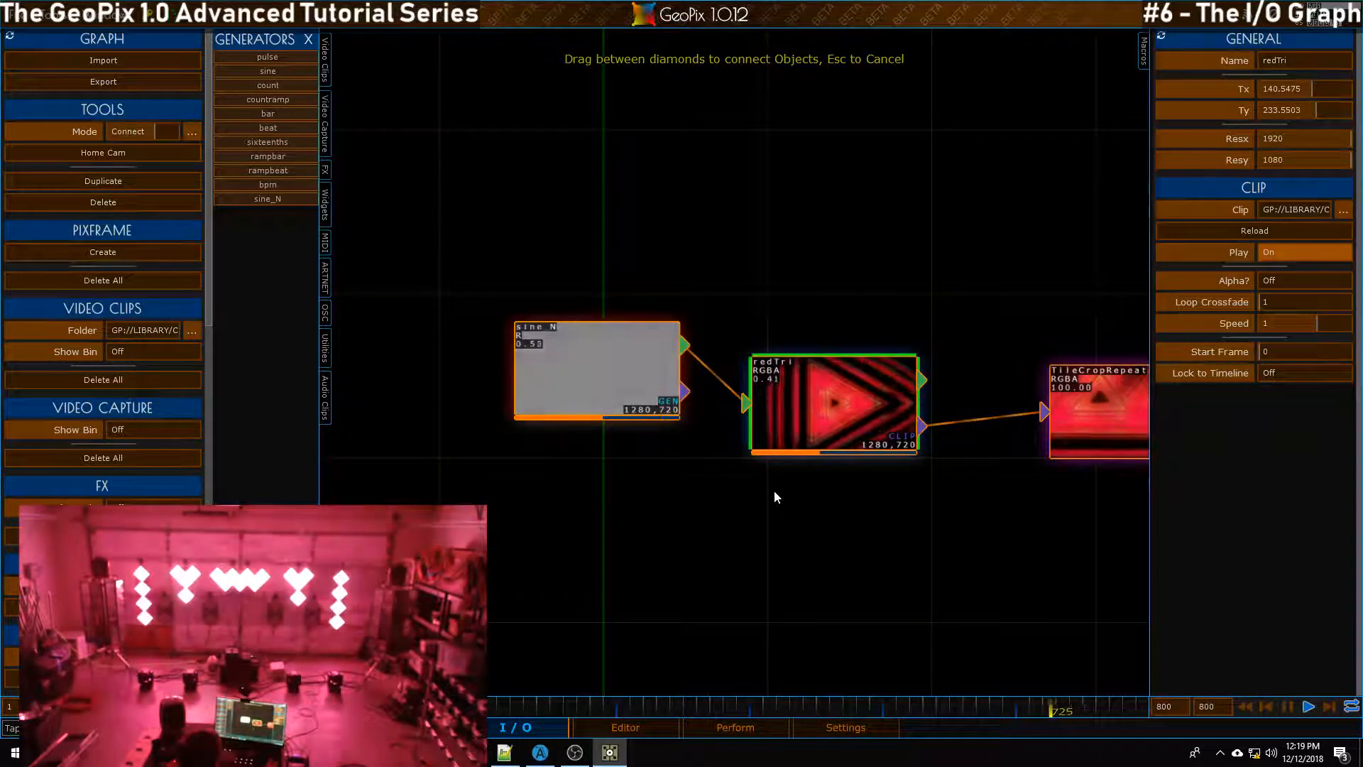
pyautogui.scroll(3, 888, 404)
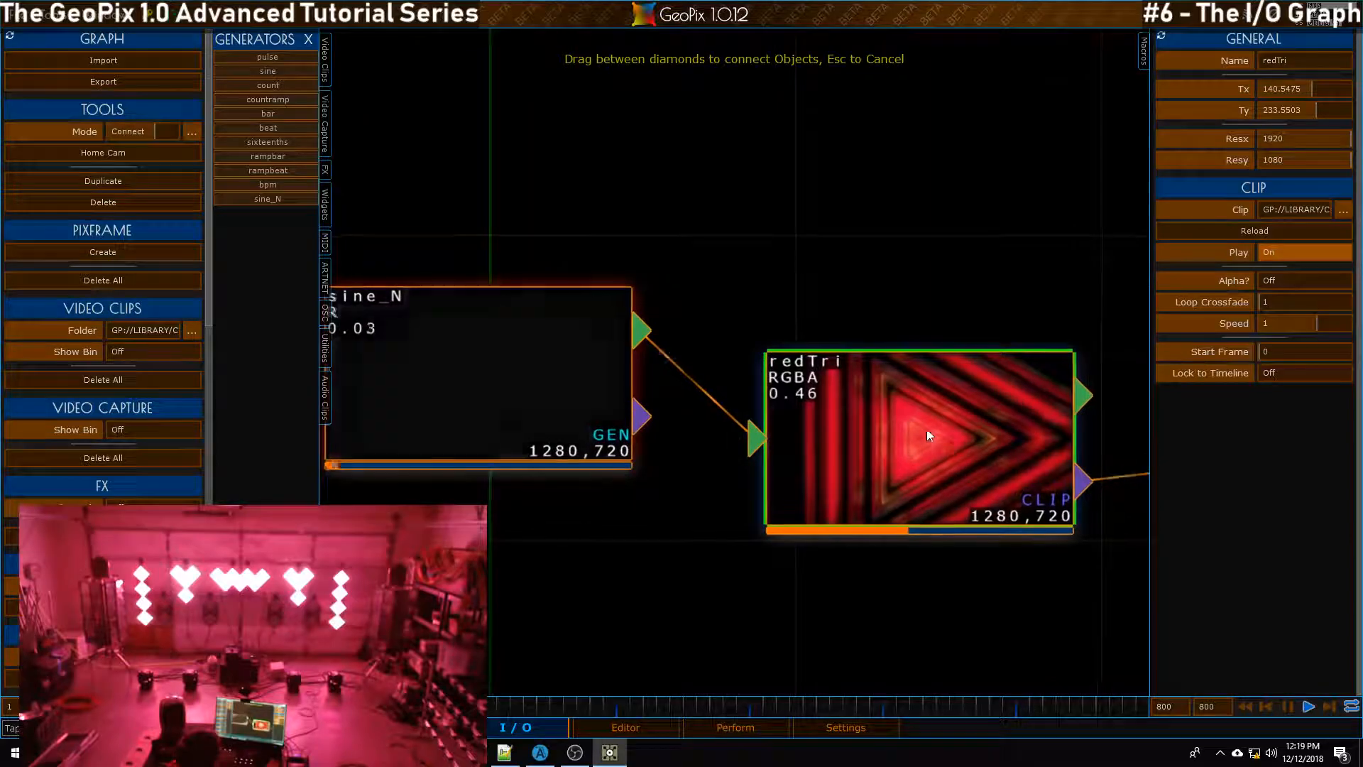
pyautogui.moveTo(996, 541); pyautogui.dragTo(827, 523)
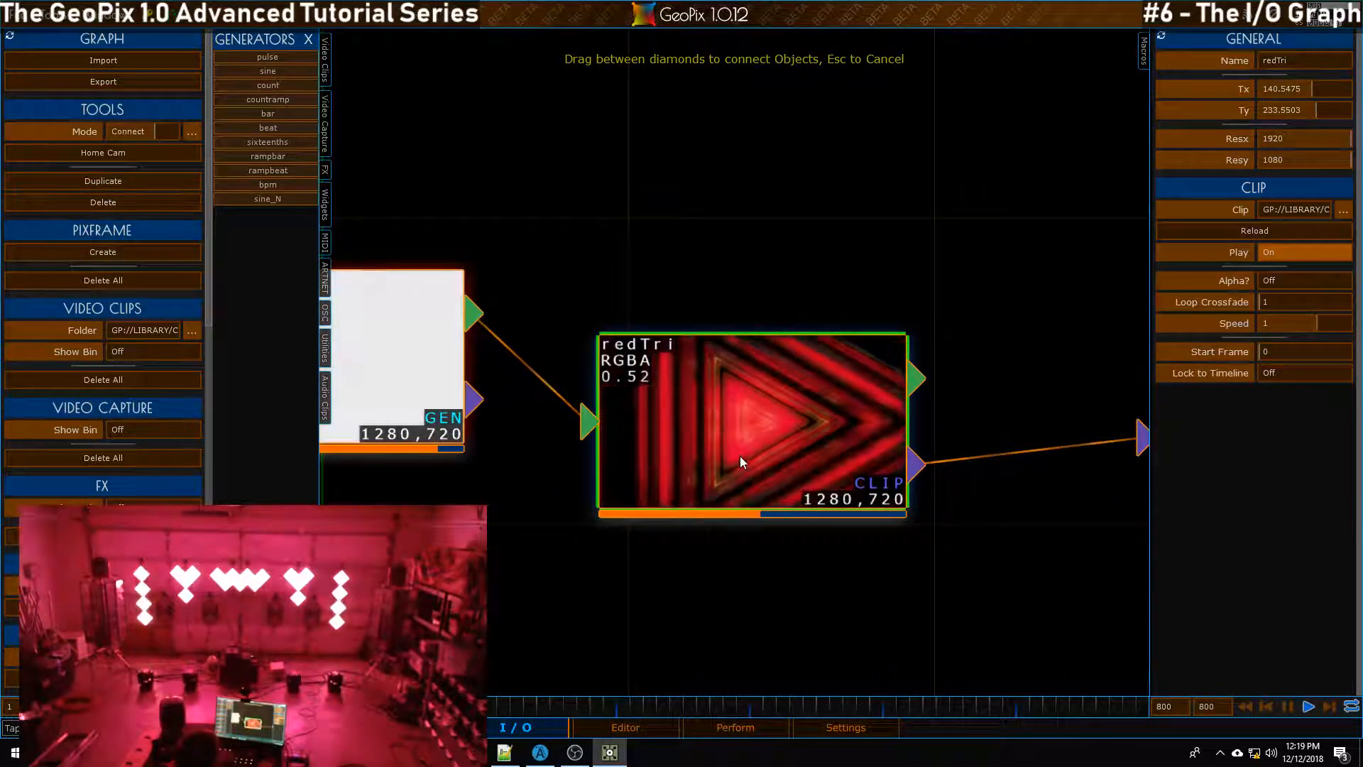
pyautogui.scroll(-3, 684, 402)
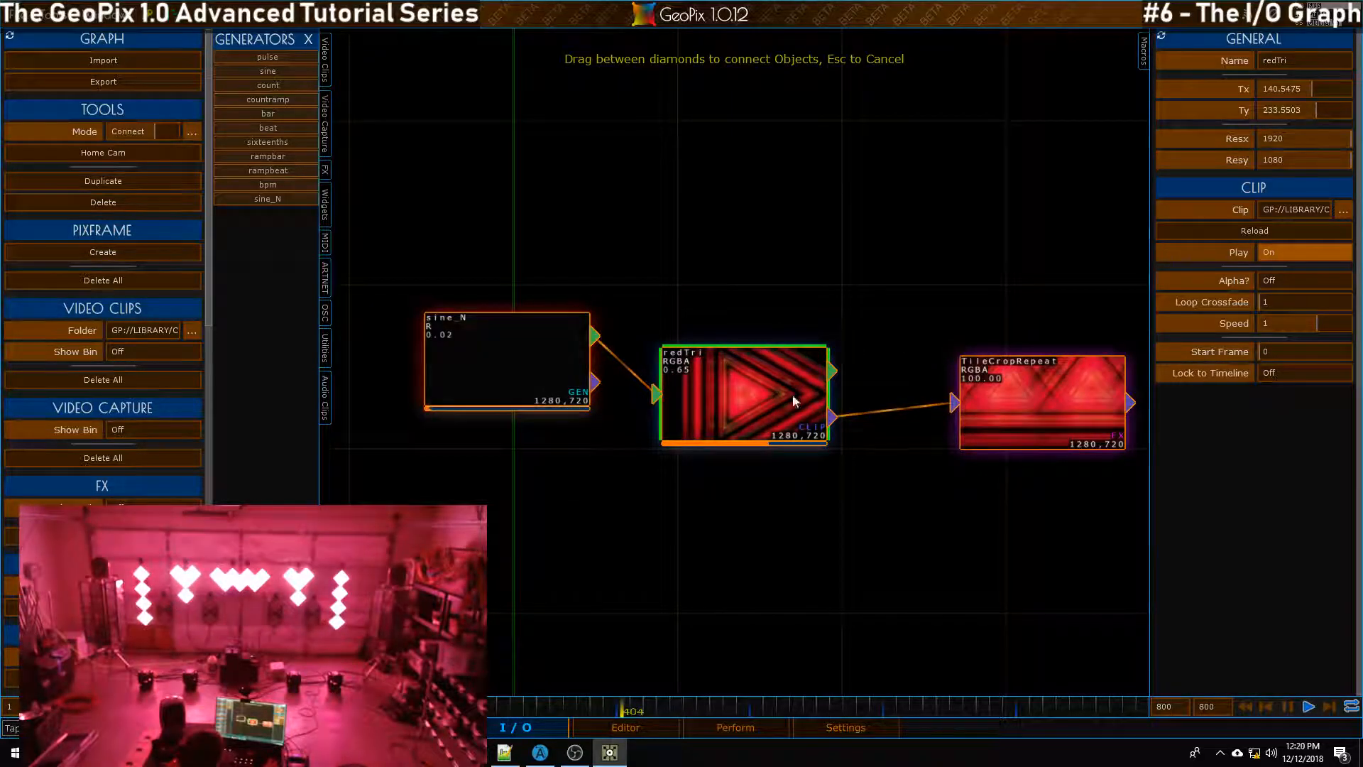
# Examine how the sine_N generator drives the redTri clip feeding TileCropRepeat, and check the generator's parameters
pyautogui.scroll(-1, 732, 389)
pyautogui.scroll(-2, 732, 388)
pyautogui.scroll(7, 727, 399)
pyautogui.scroll(-5, 786, 392)
pyautogui.scroll(1, 786, 392)
pyautogui.scroll(-2, 786, 392)
pyautogui.scroll(3, 787, 390)
pyautogui.scroll(-1, 787, 390)
pyautogui.scroll(-2, 737, 376)
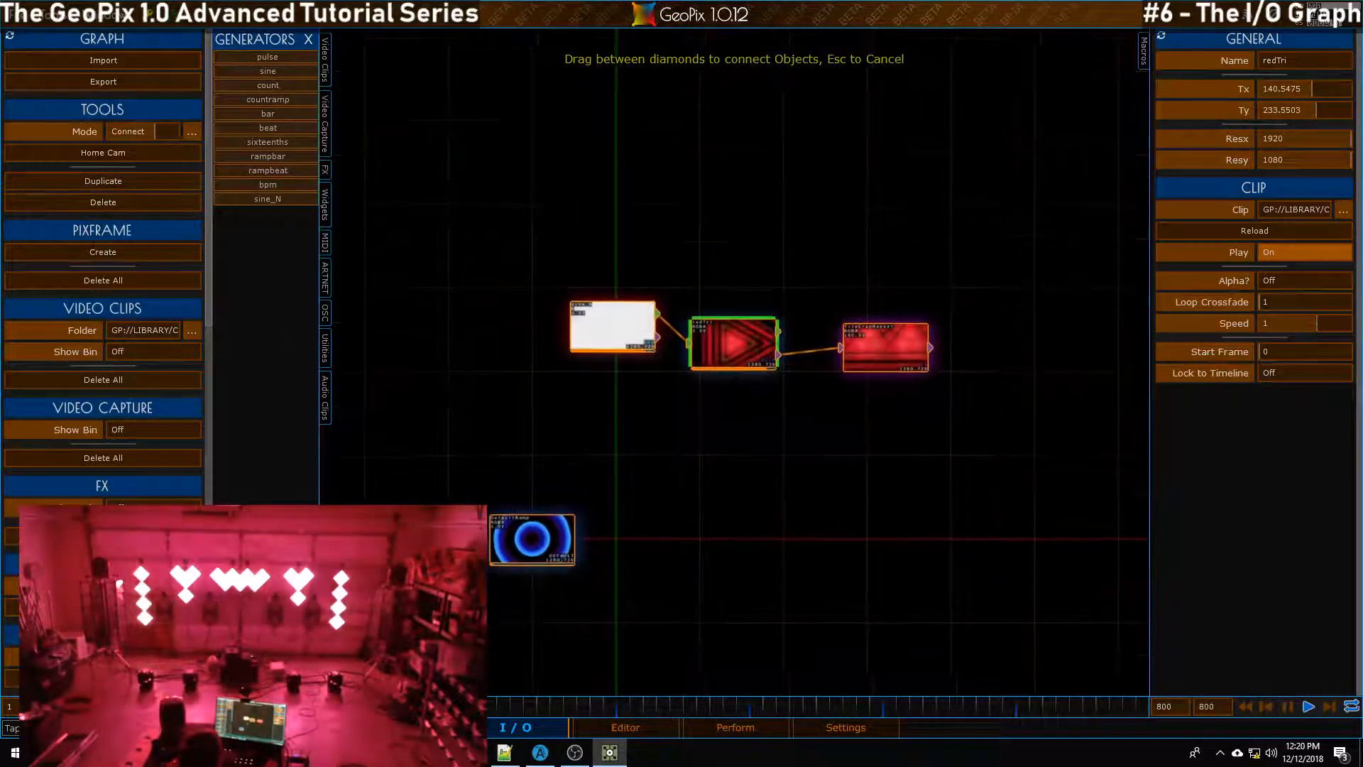
pyautogui.scroll(3, 737, 377)
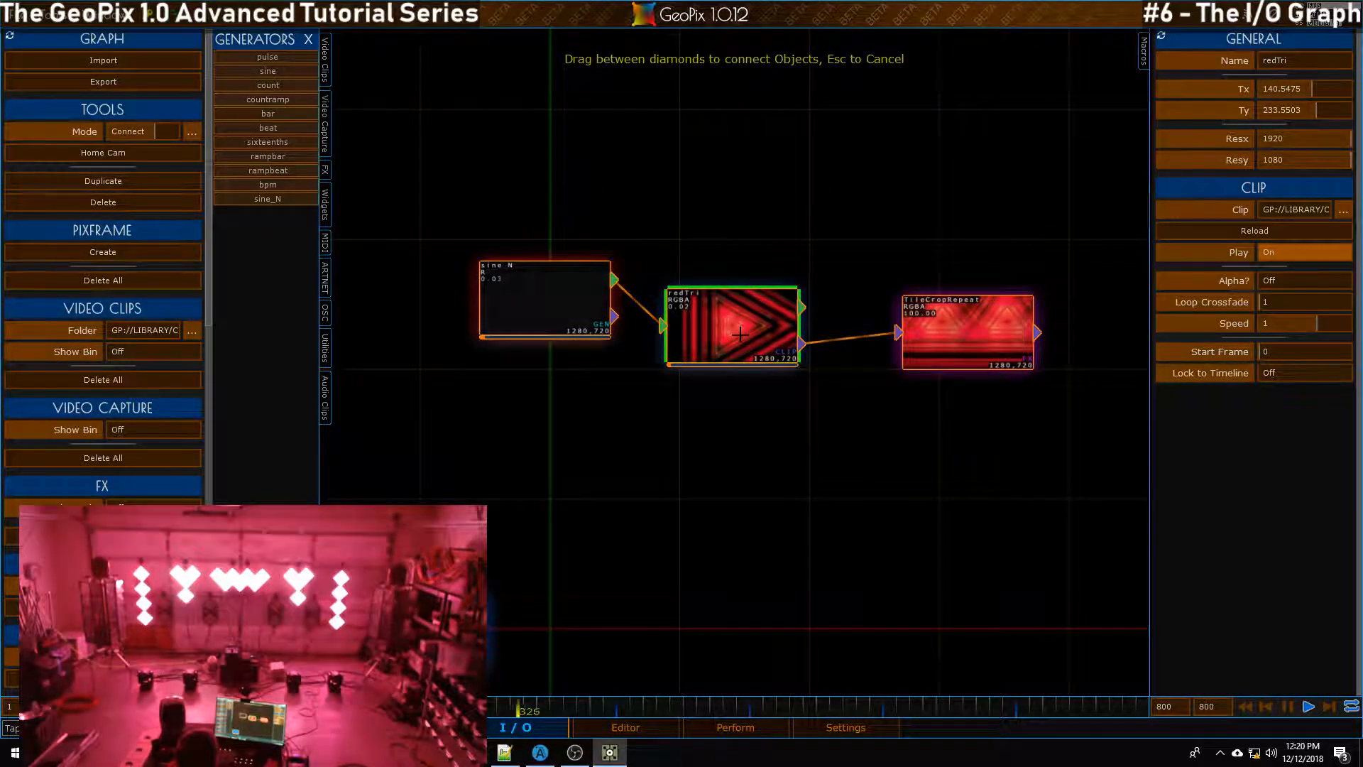
pyautogui.press('Escape')
pyautogui.click(533, 298)
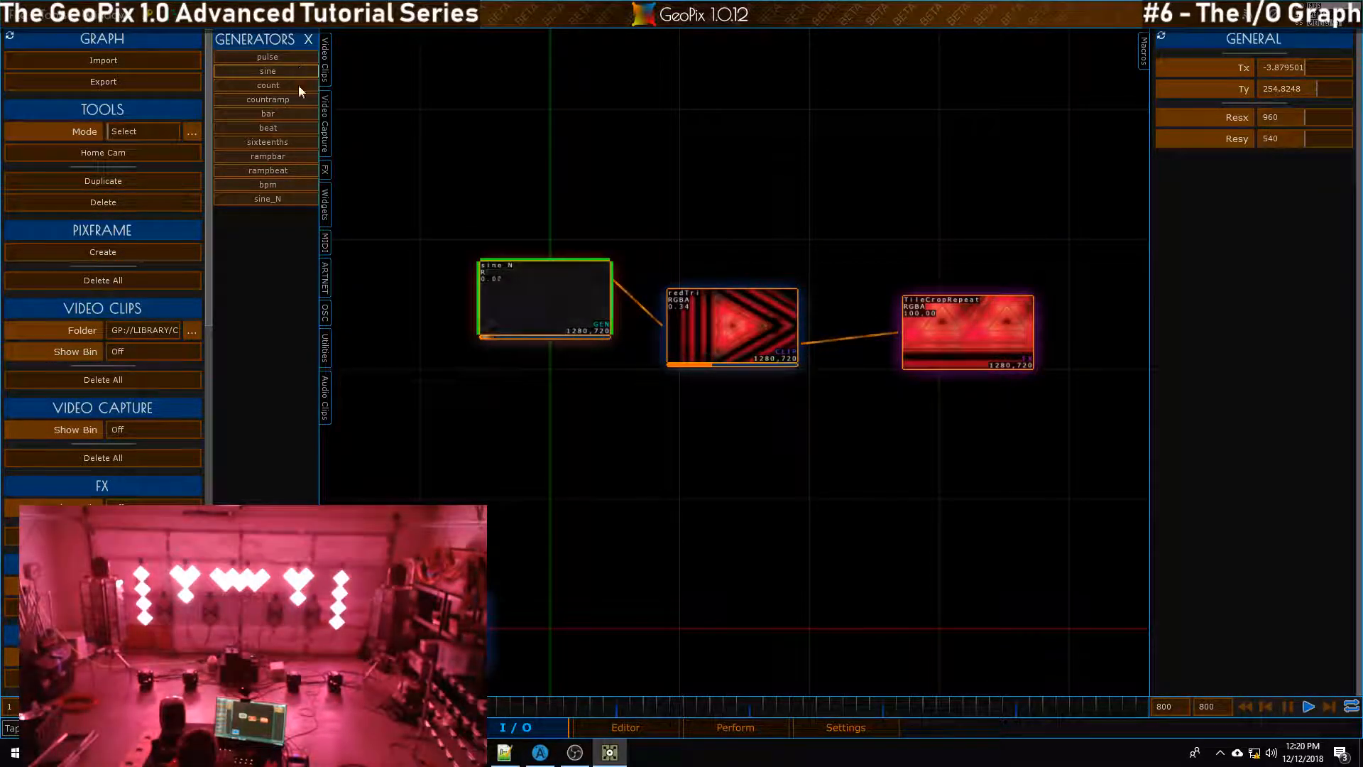
# Add a Grow effect node and place it below the redTri clip node
pyautogui.click(308, 39)
pyautogui.click(220, 169)
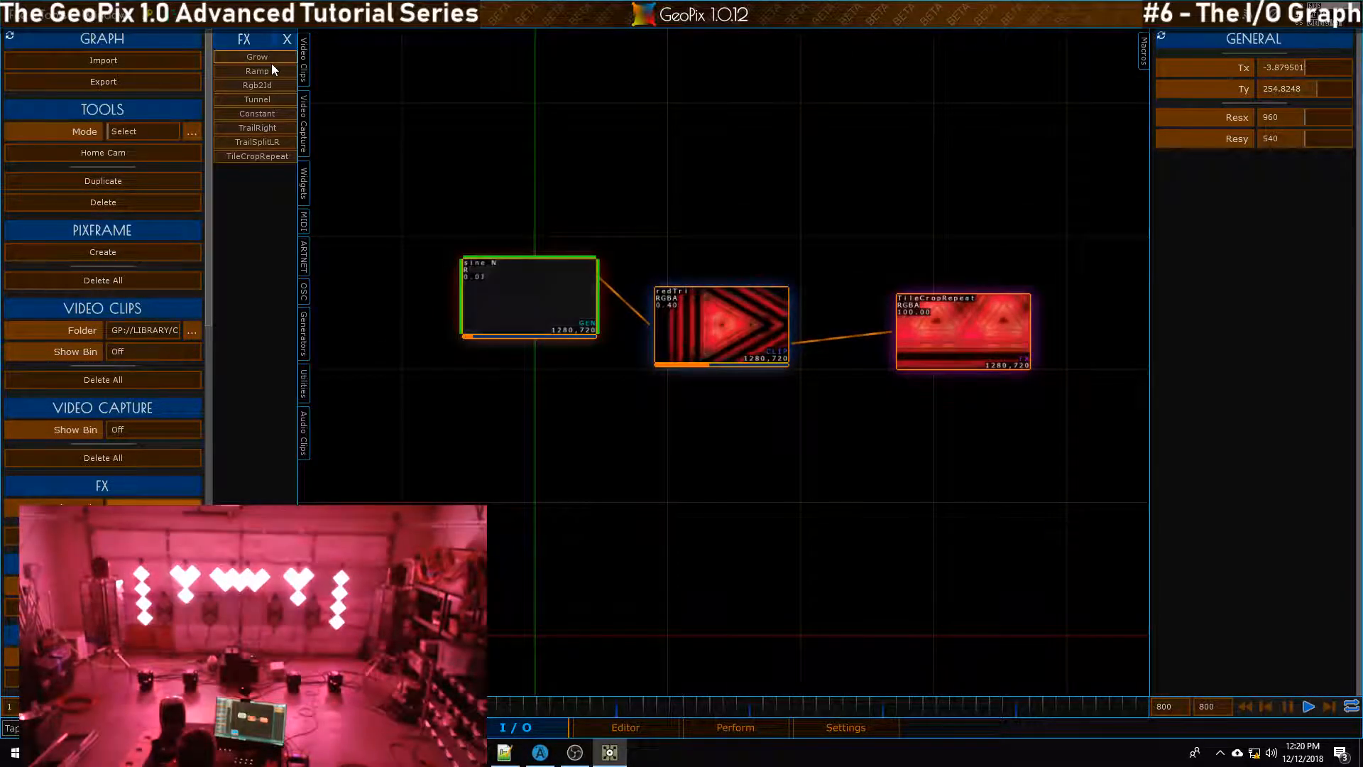
pyautogui.click(257, 57)
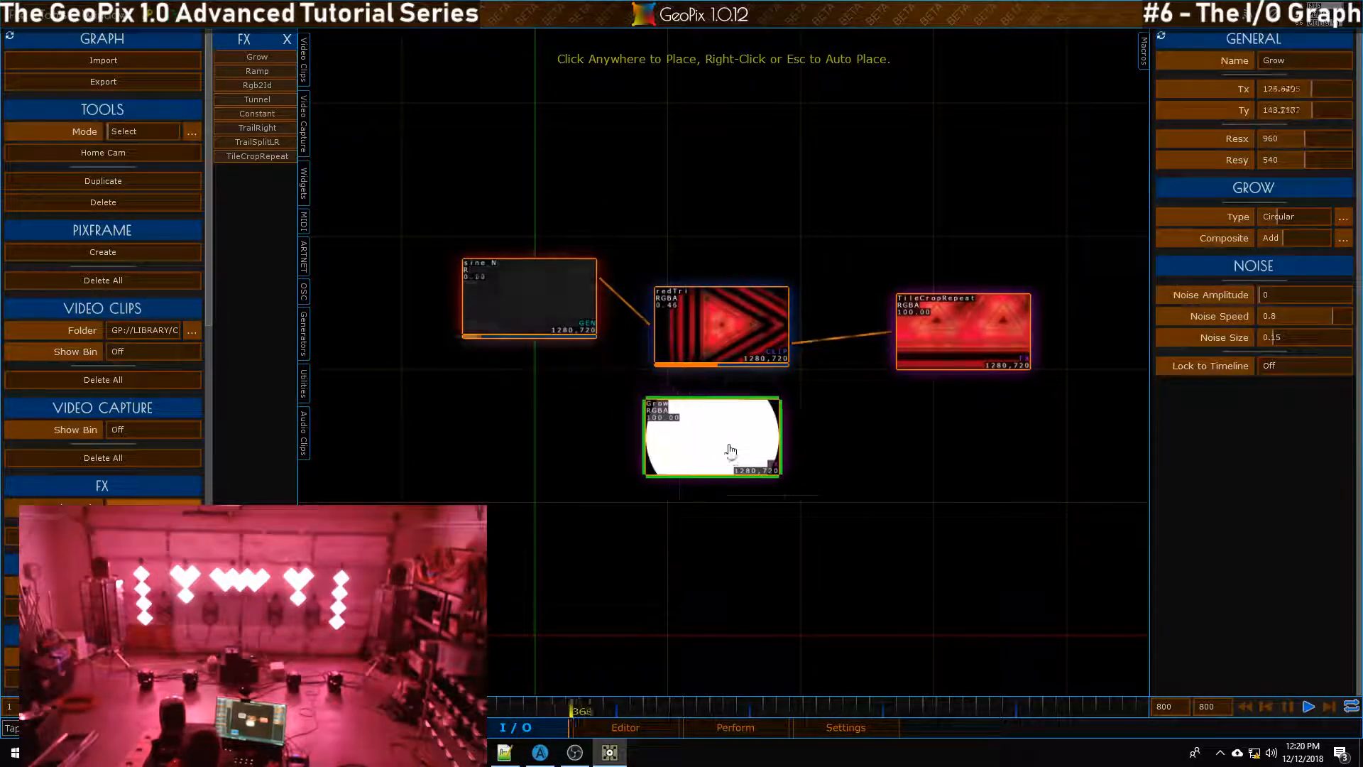
pyautogui.click(727, 452)
# Connect the green output of sine_N to the green input of Grow, and Grow's output to the TileCropRepeat input
pyautogui.moveTo(600, 282); pyautogui.dragTo(654, 425)
pyautogui.press('Escape')
pyautogui.click(986, 316)
pyautogui.click(786, 454)
pyautogui.press('c')
pyautogui.moveTo(795, 443); pyautogui.dragTo(892, 332)
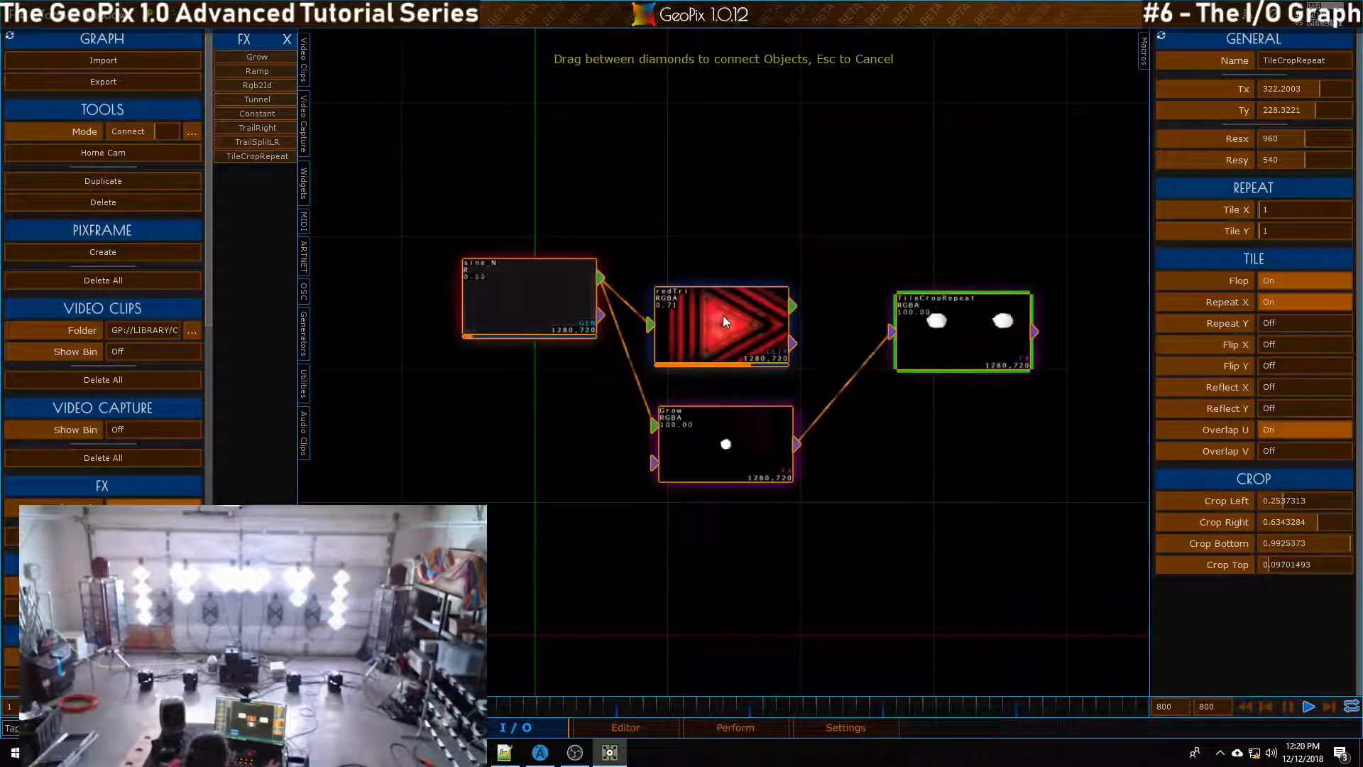
# Delete the redTri clip node from the graph
pyautogui.press('Escape')
pyautogui.click(726, 326)
pyautogui.press('Delete')
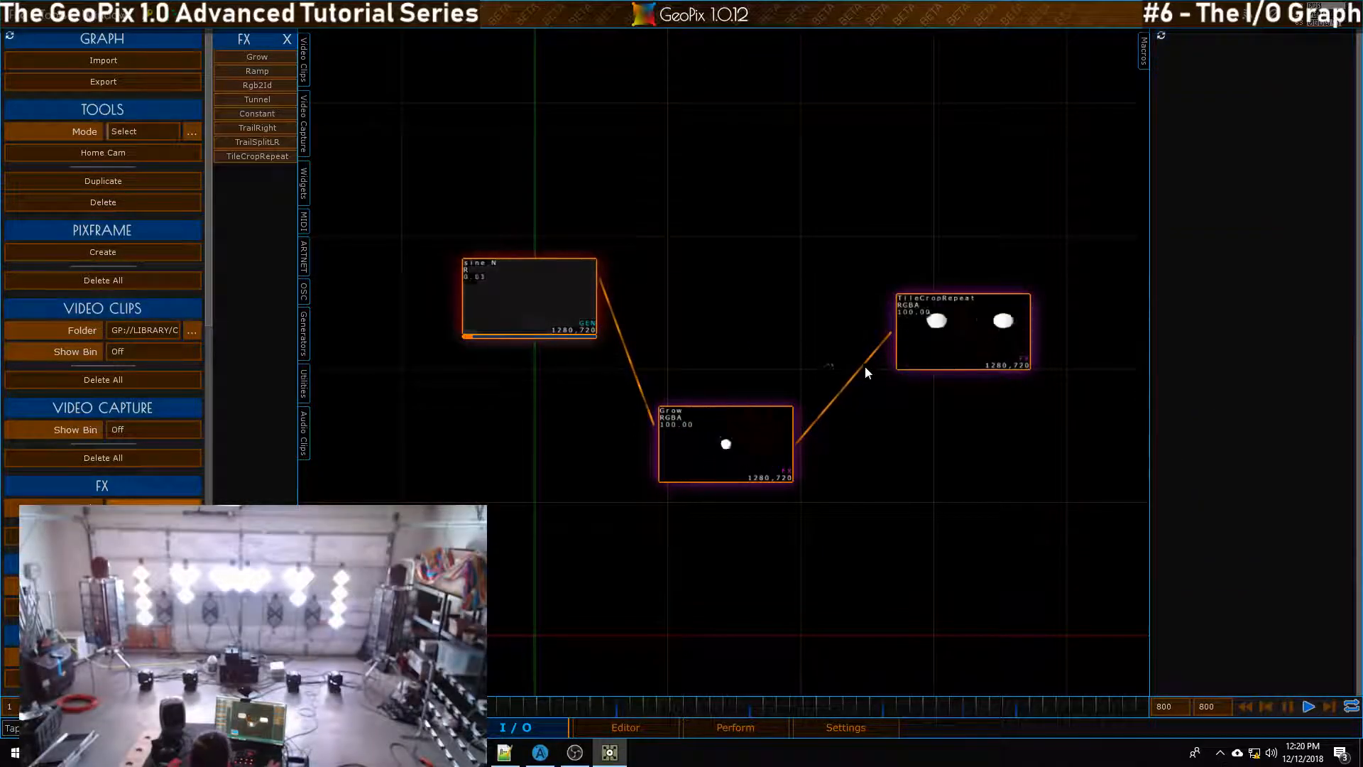
pyautogui.click(741, 455)
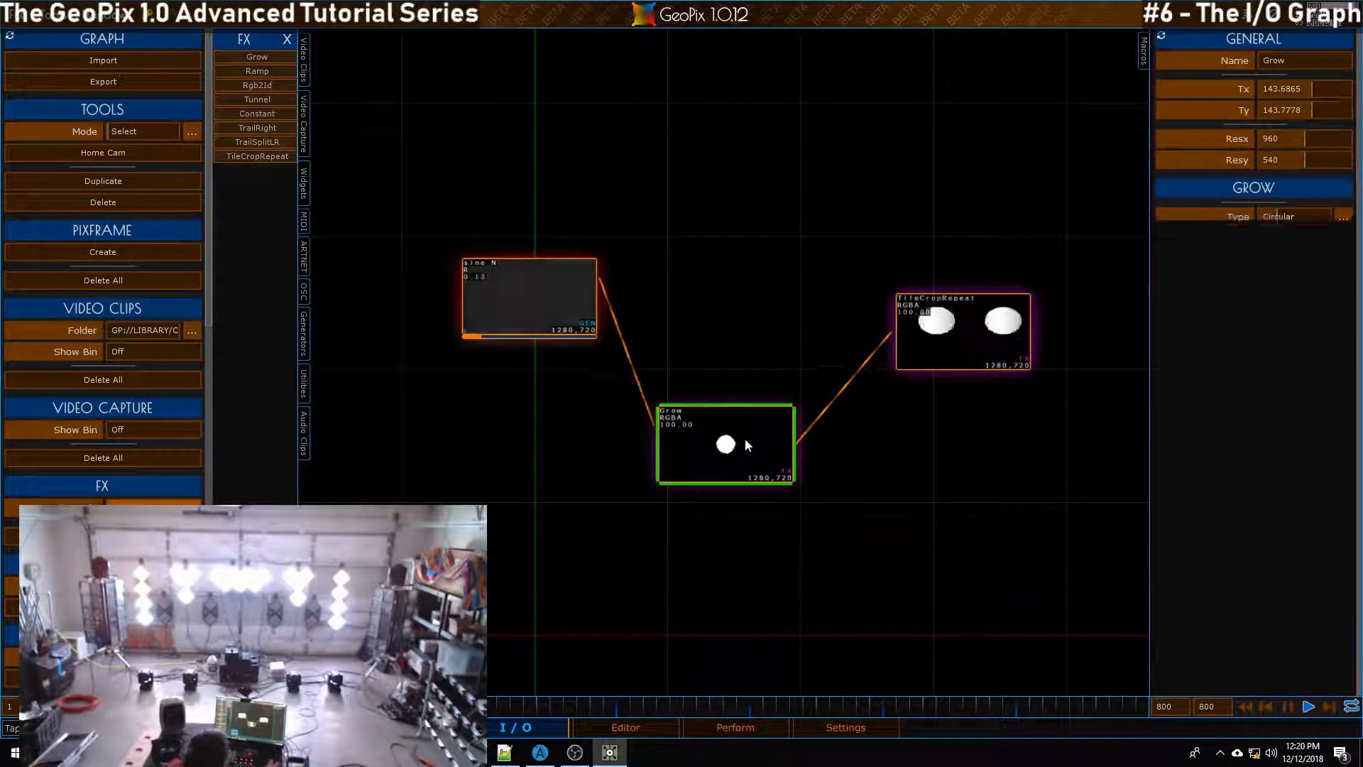
pyautogui.click(795, 550)
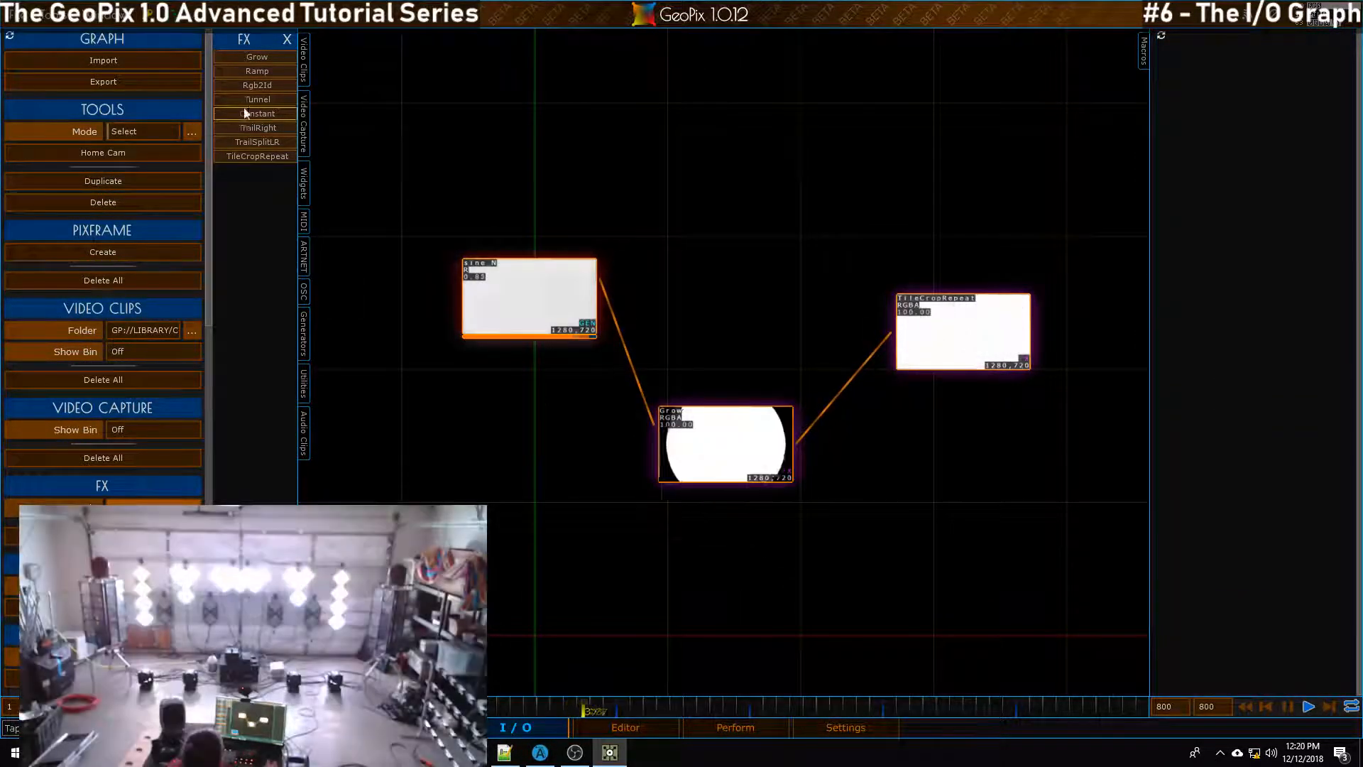
# Add a remap utility node and position it just right of the Grow node
pyautogui.click(287, 40)
pyautogui.click(304, 406)
pyautogui.click(257, 71)
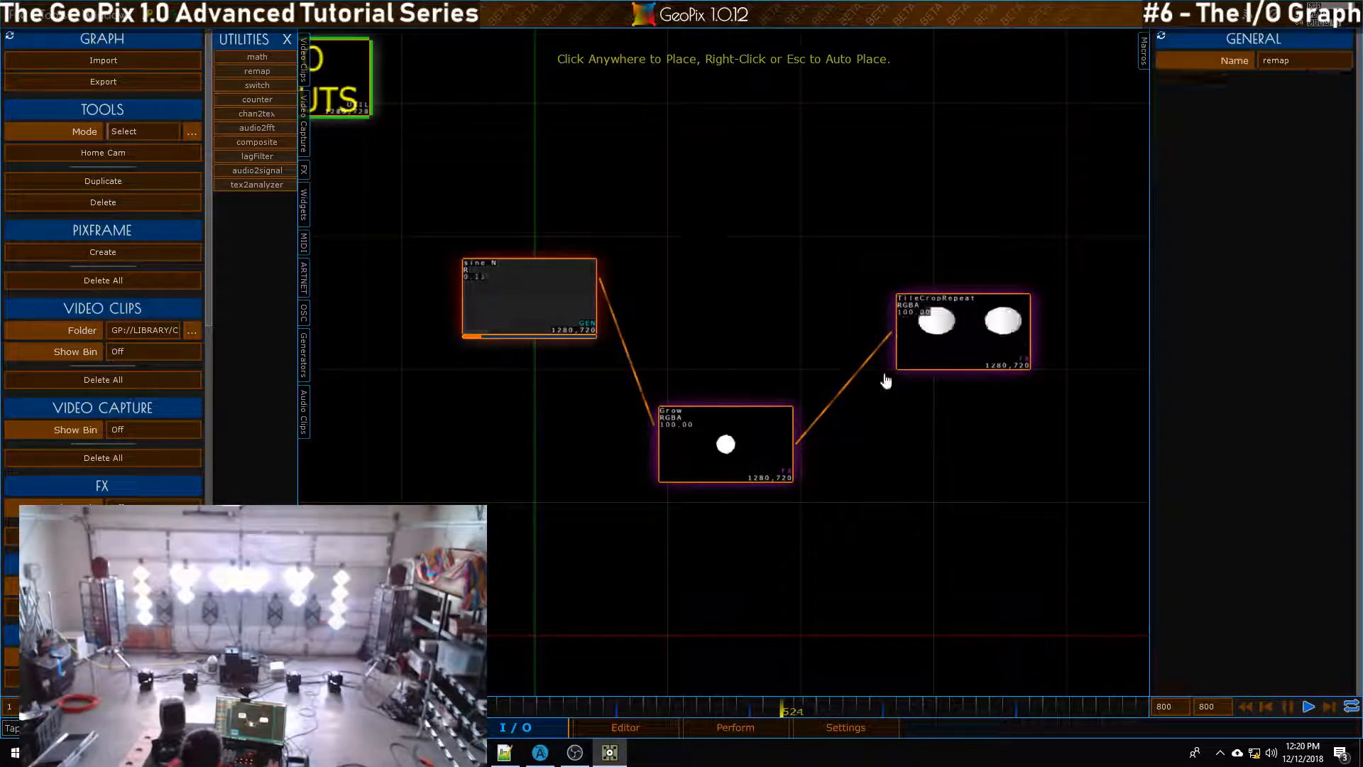
pyautogui.click(825, 462)
pyautogui.press('m')
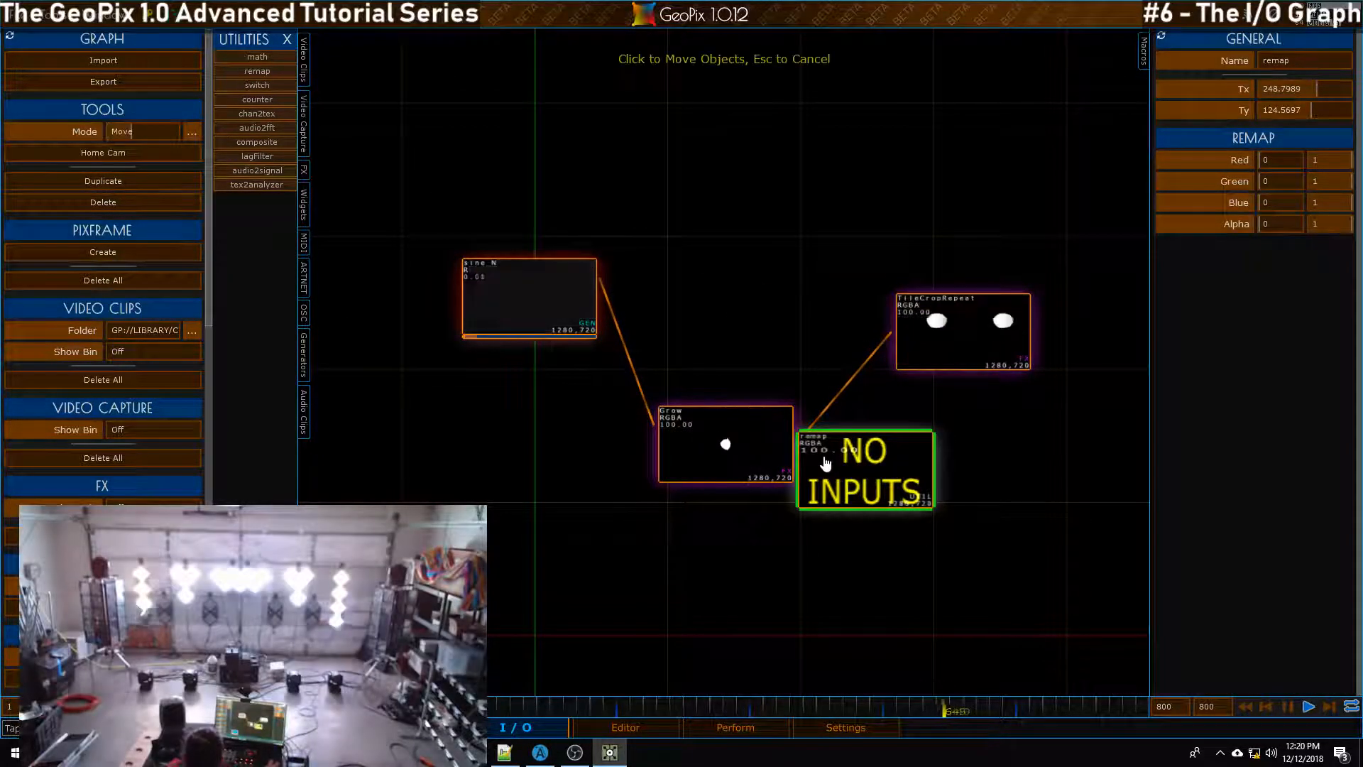
pyautogui.moveTo(826, 463); pyautogui.dragTo(850, 468)
pyautogui.press('Escape')
# Connect the Grow output to the remap input and the remap output to TileCropRepeat
pyautogui.press('c')
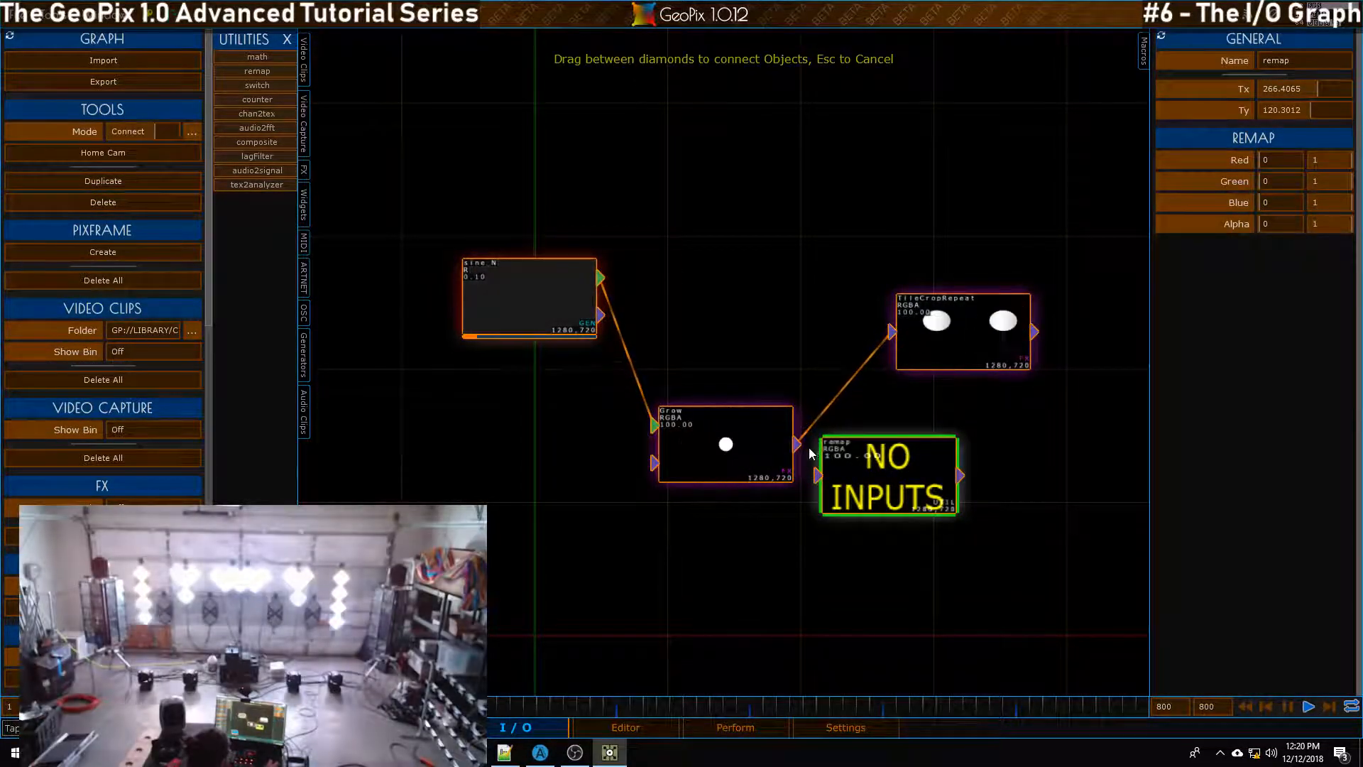
pyautogui.moveTo(796, 445); pyautogui.dragTo(818, 474)
pyautogui.moveTo(962, 476); pyautogui.dragTo(891, 331)
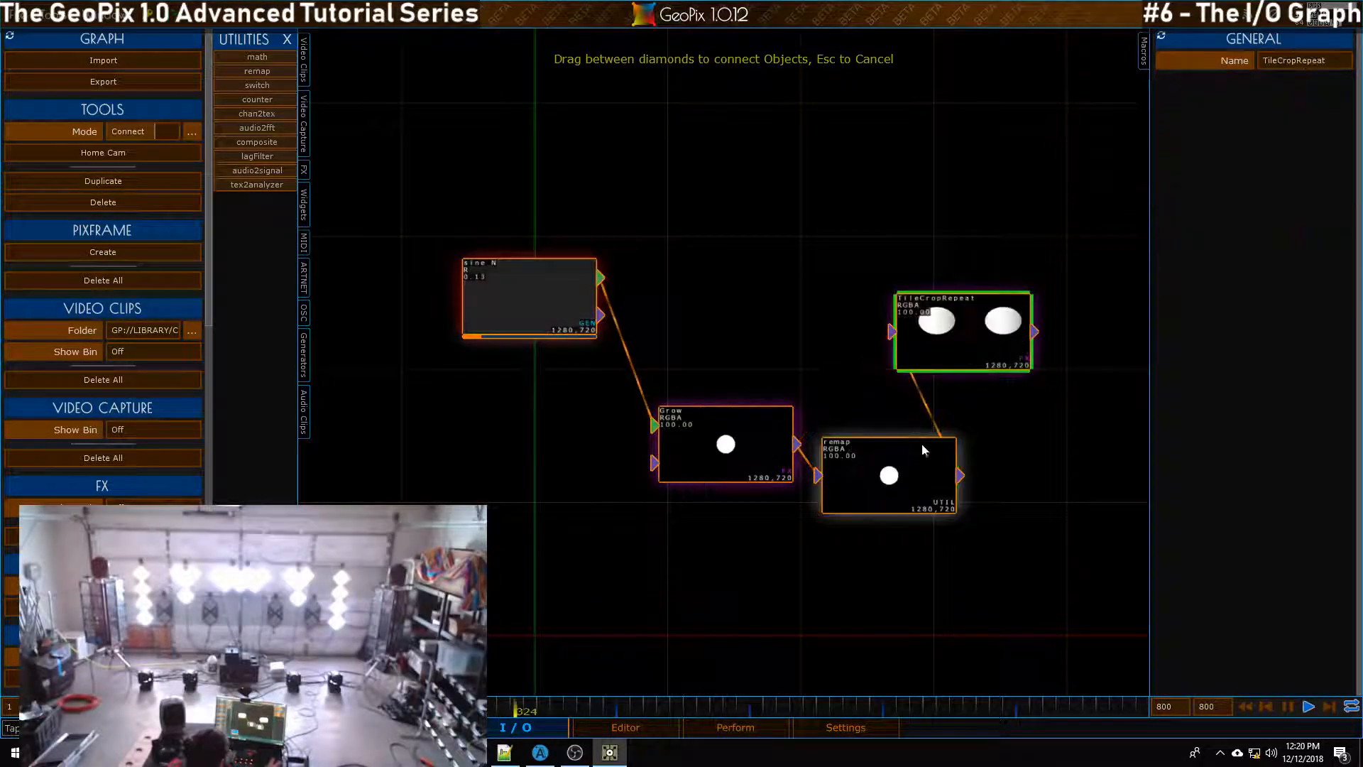
pyautogui.press('Escape')
# In the remap node, set the upper range value to about 0.37 for Red and to 0 for Green and Blue
pyautogui.click(891, 477)
pyautogui.moveTo(1329, 159); pyautogui.dragTo(1270, 206)
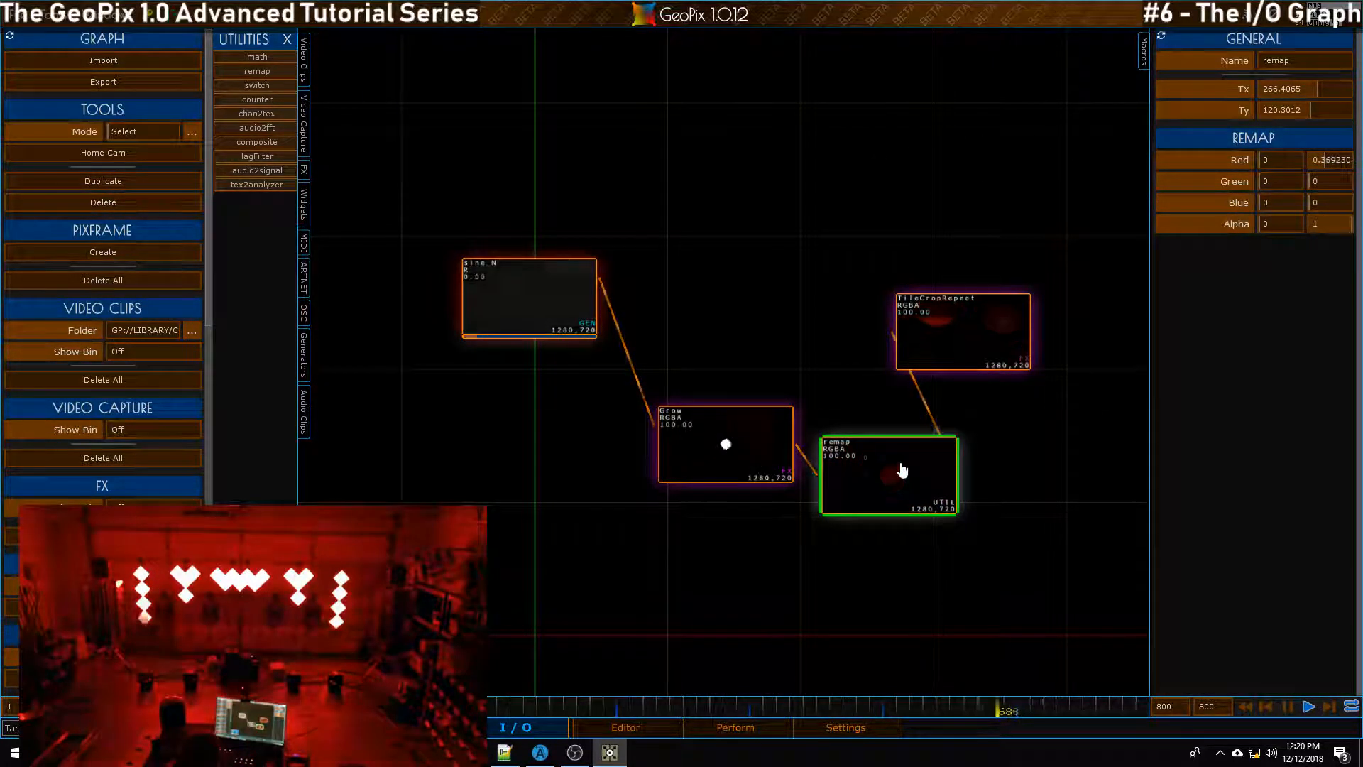
pyautogui.click(733, 470)
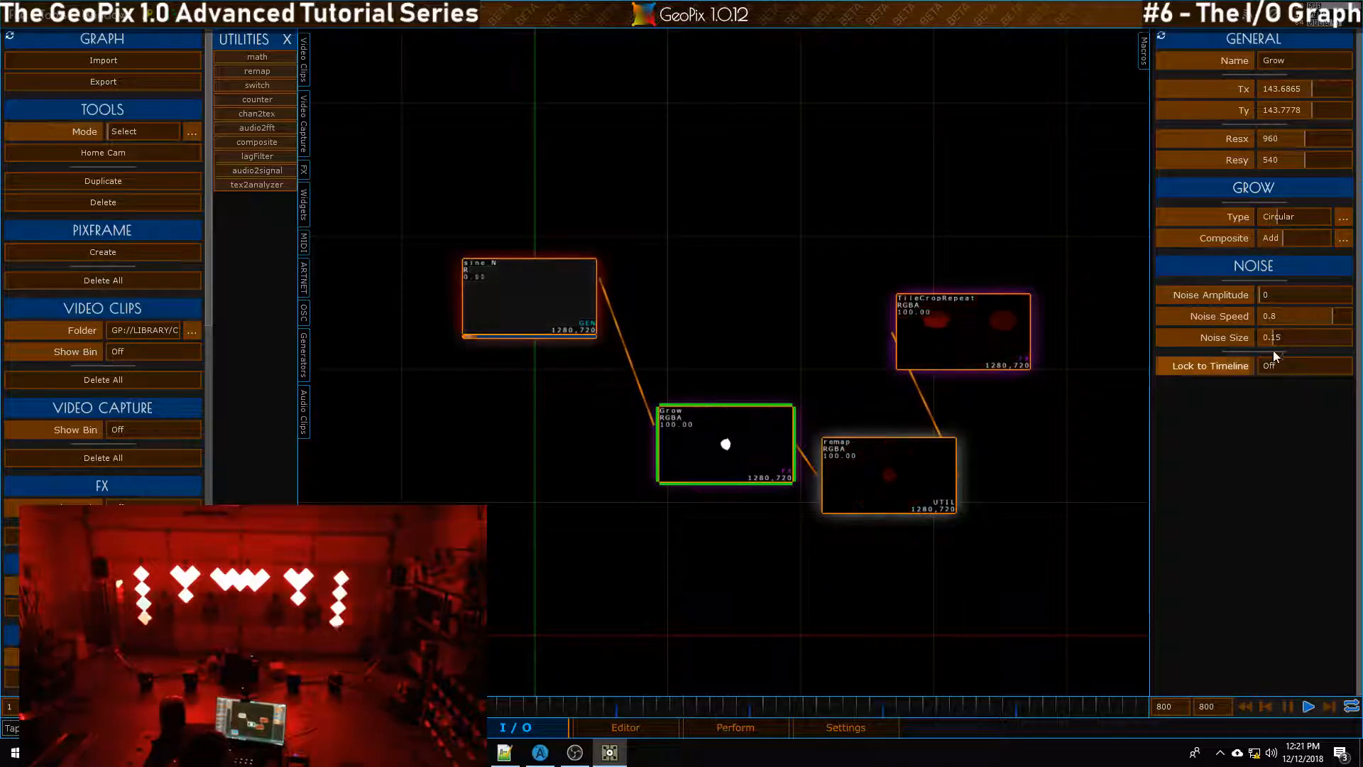
pyautogui.click(542, 289)
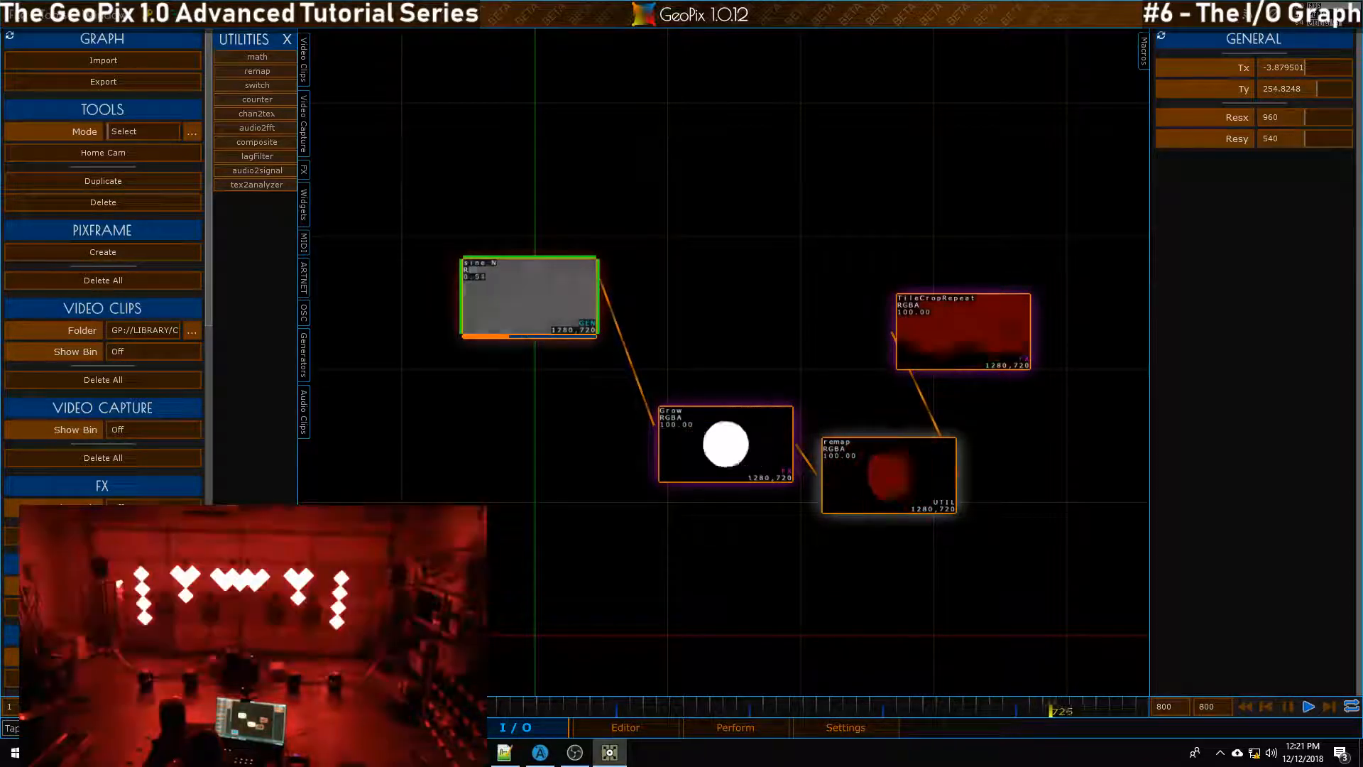
# Set Tile X to 6 and Tile Y to 5 on the TileCropRepeat node
pyautogui.click(958, 321)
pyautogui.moveTo(1276, 212)
pyautogui.mouseDown()
pyautogui.moveTo(1291, 212)
pyautogui.moveTo(1285, 233)
pyautogui.mouseUp()
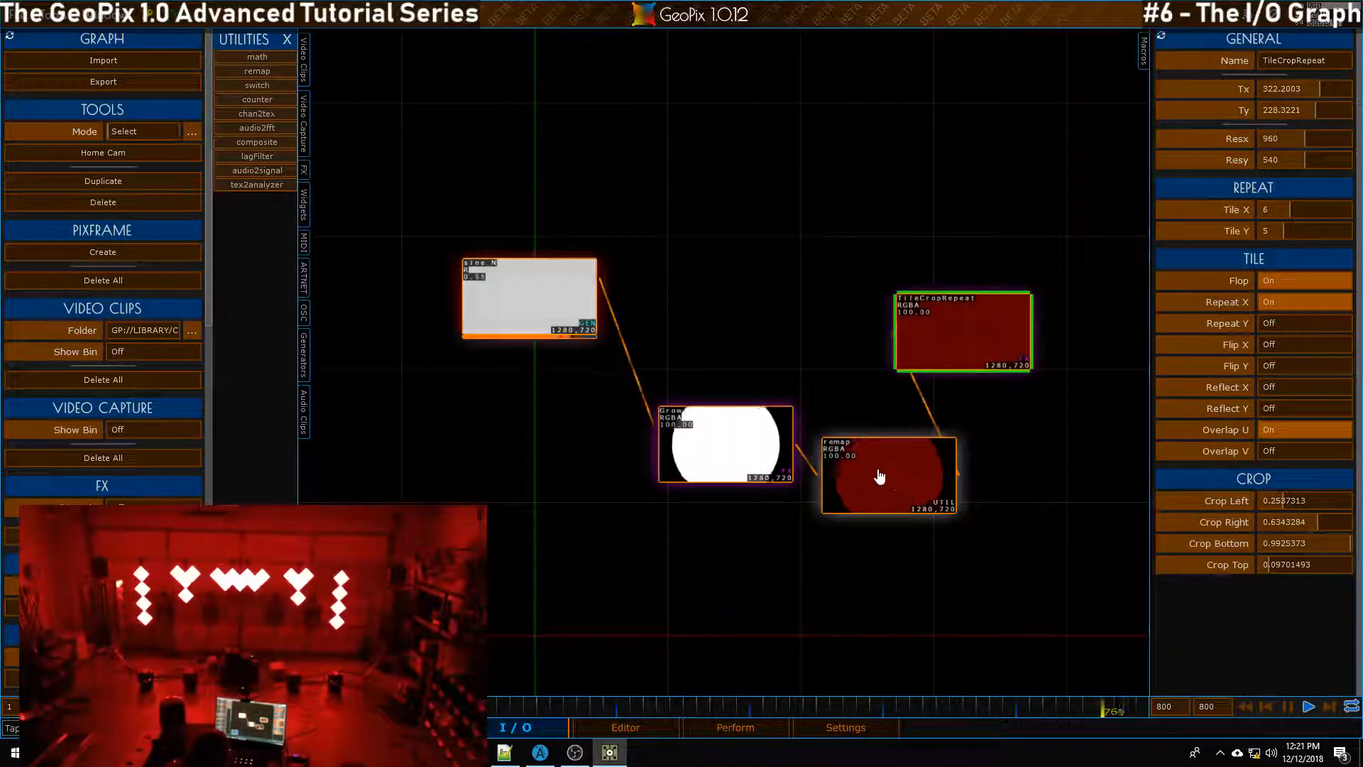
# Move the sine_N generator node farther left, leaving space between it and the Grow node
pyautogui.click(770, 461)
pyautogui.moveTo(577, 279); pyautogui.dragTo(764, 345)
pyautogui.click(739, 377)
pyautogui.press('g')
pyautogui.click(454, 339)
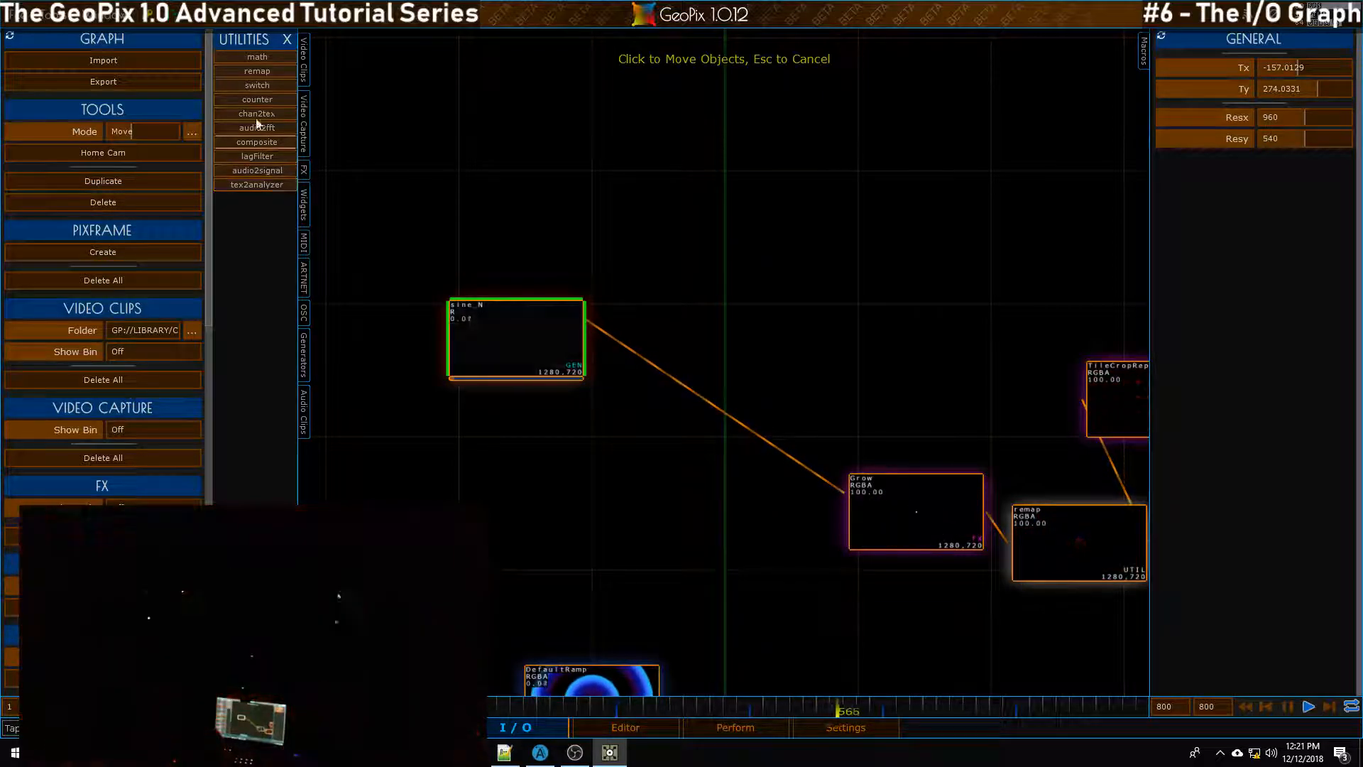
# Insert a math utility node between the sine_N generator and the Grow node, wiring its input and output
pyautogui.click(264, 56)
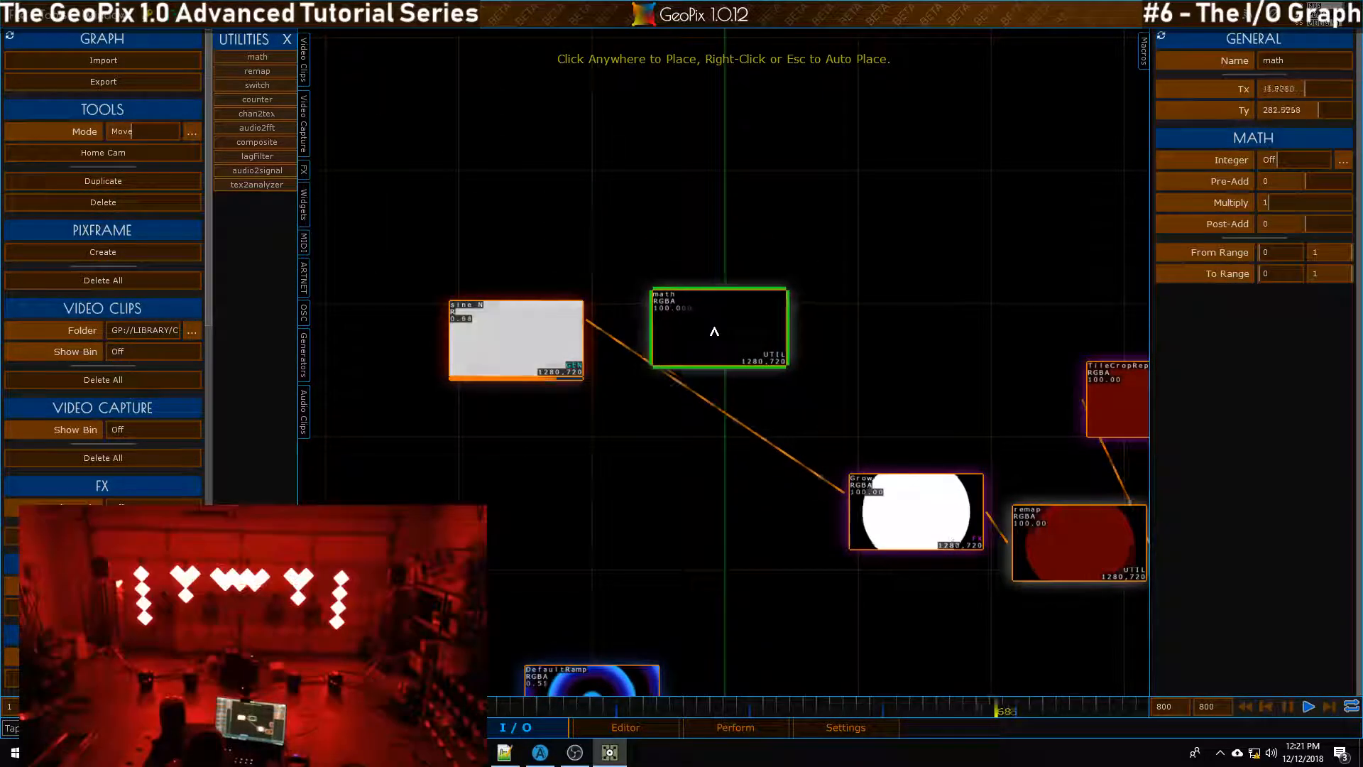
pyautogui.click(688, 323)
pyautogui.moveTo(625, 322); pyautogui.dragTo(627, 322)
pyautogui.moveTo(768, 305); pyautogui.dragTo(843, 494)
pyautogui.press('Escape')
# Set the math node's Multiply value to 0.5
pyautogui.click(716, 300)
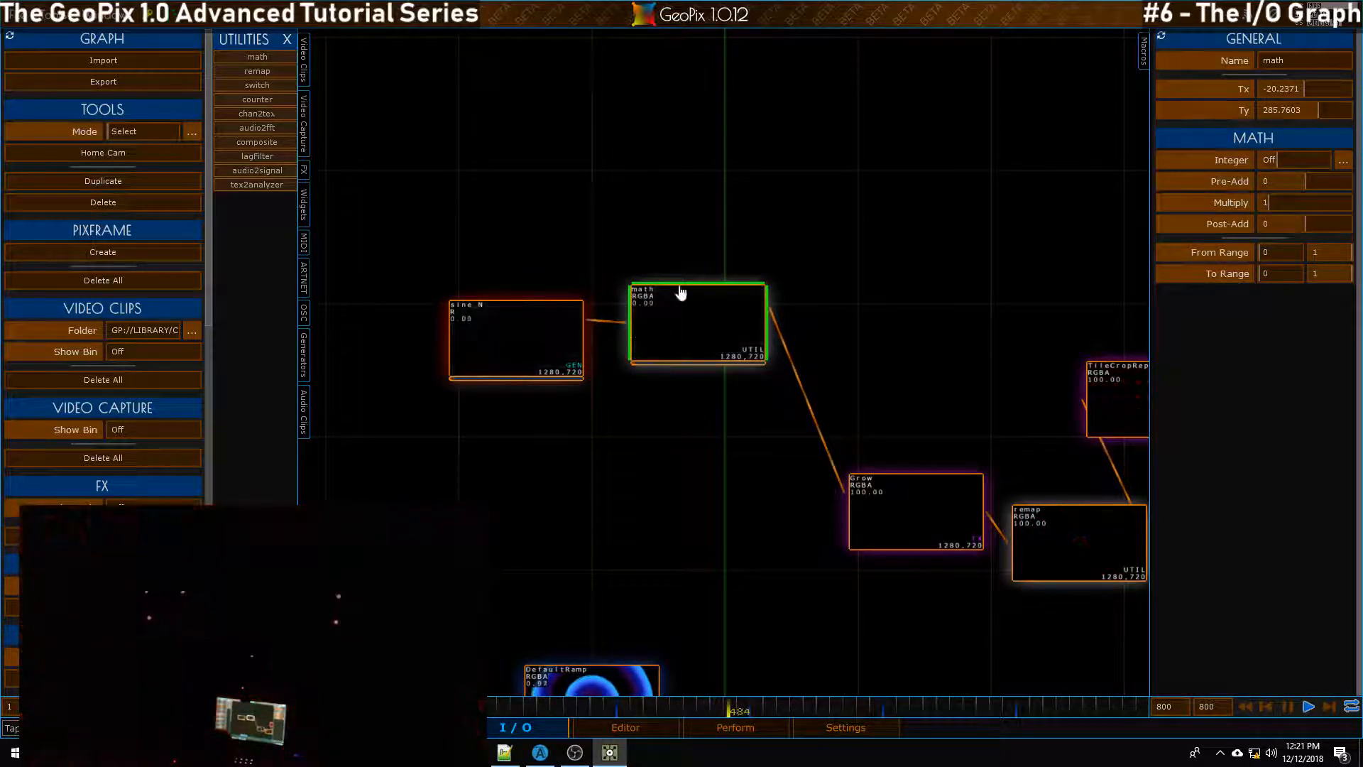
pyautogui.click(1275, 206)
pyautogui.write('0.5')
pyautogui.press('Return')
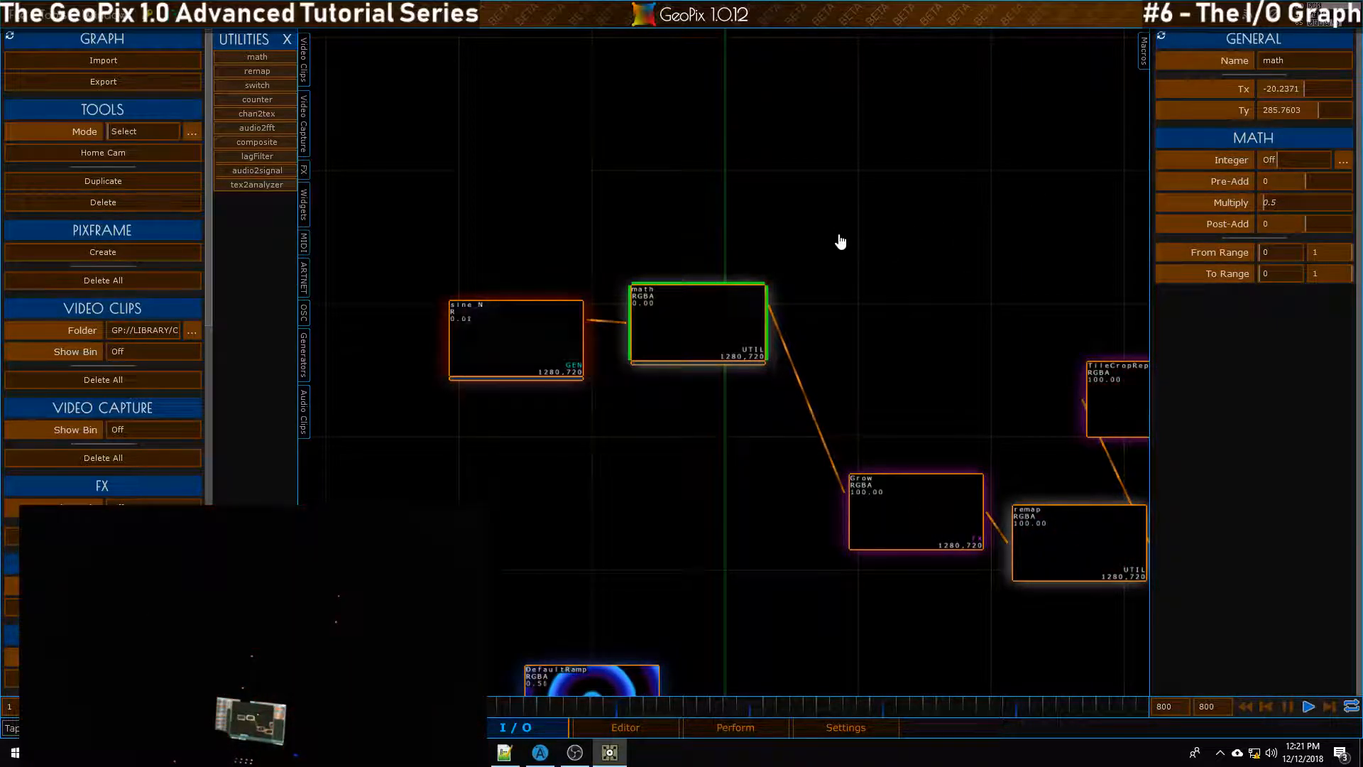
# On the TileCropRepeat node, turn off Overlap U and set Tile Y to 9
pyautogui.moveTo(893, 249); pyautogui.dragTo(631, 234)
pyautogui.scroll(5, 936, 419)
pyautogui.moveTo(935, 214); pyautogui.dragTo(597, 188)
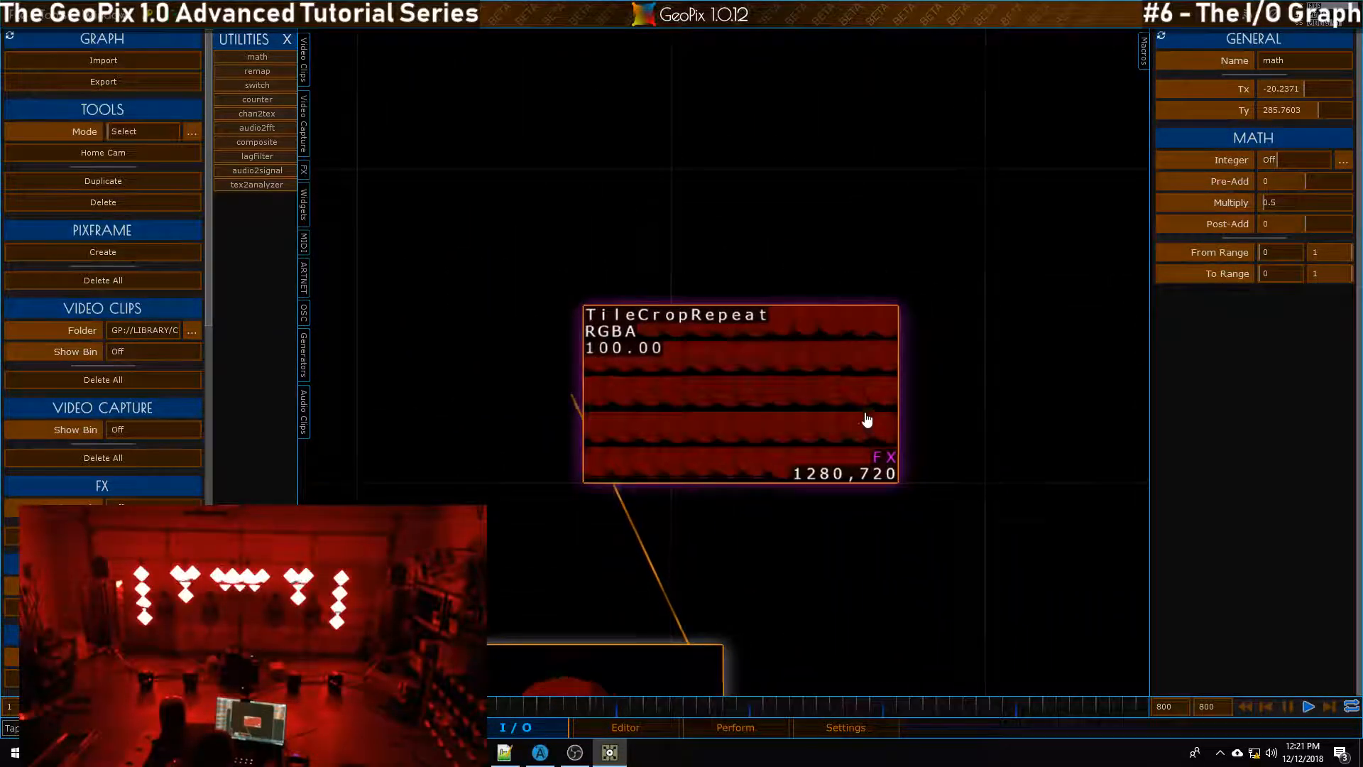
pyautogui.scroll(3, 867, 420)
pyautogui.click(833, 388)
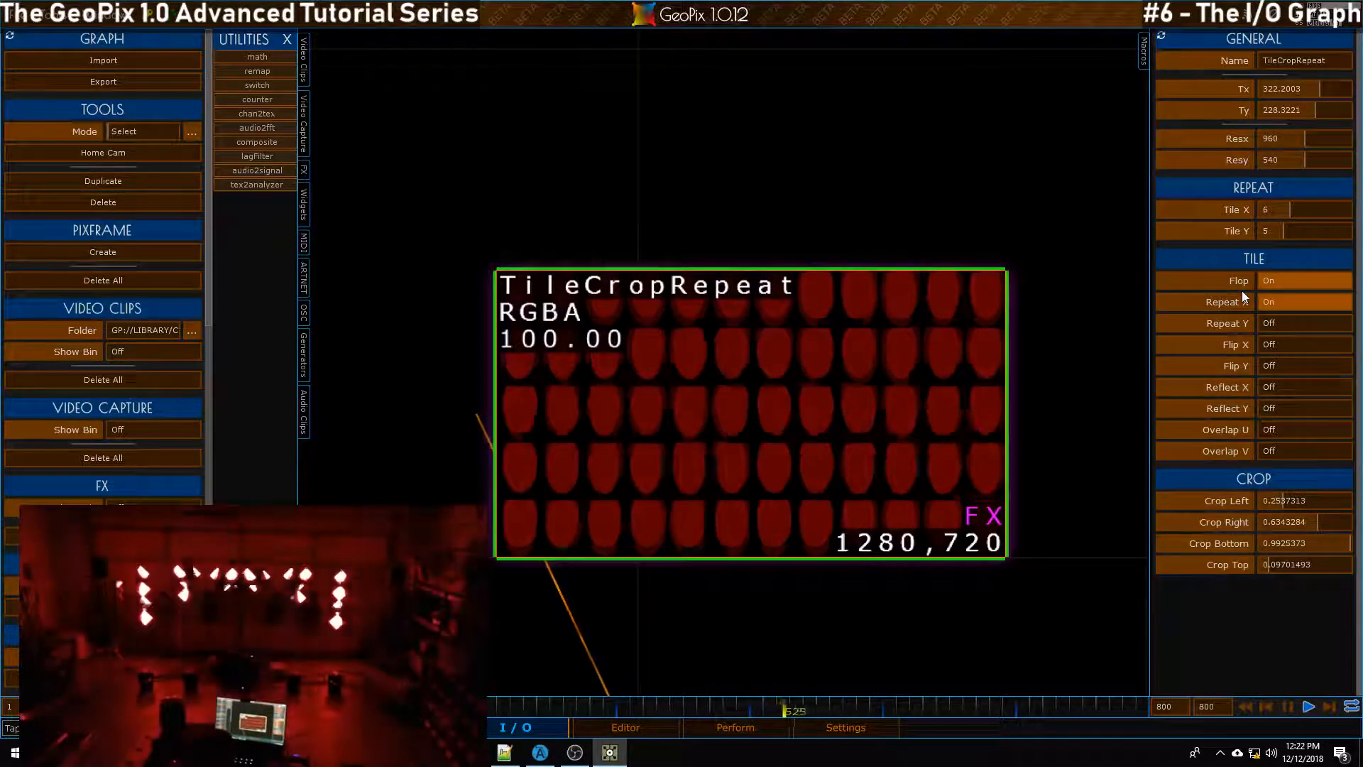
pyautogui.moveTo(1241, 229); pyautogui.dragTo(1314, 229)
# Reset TileCropRepeat's crop to its defaults: left 0, right 1, bottom 0 and top 1
pyautogui.click(1246, 501)
pyautogui.click(1246, 520)
pyautogui.click(1250, 542)
pyautogui.click(1249, 562)
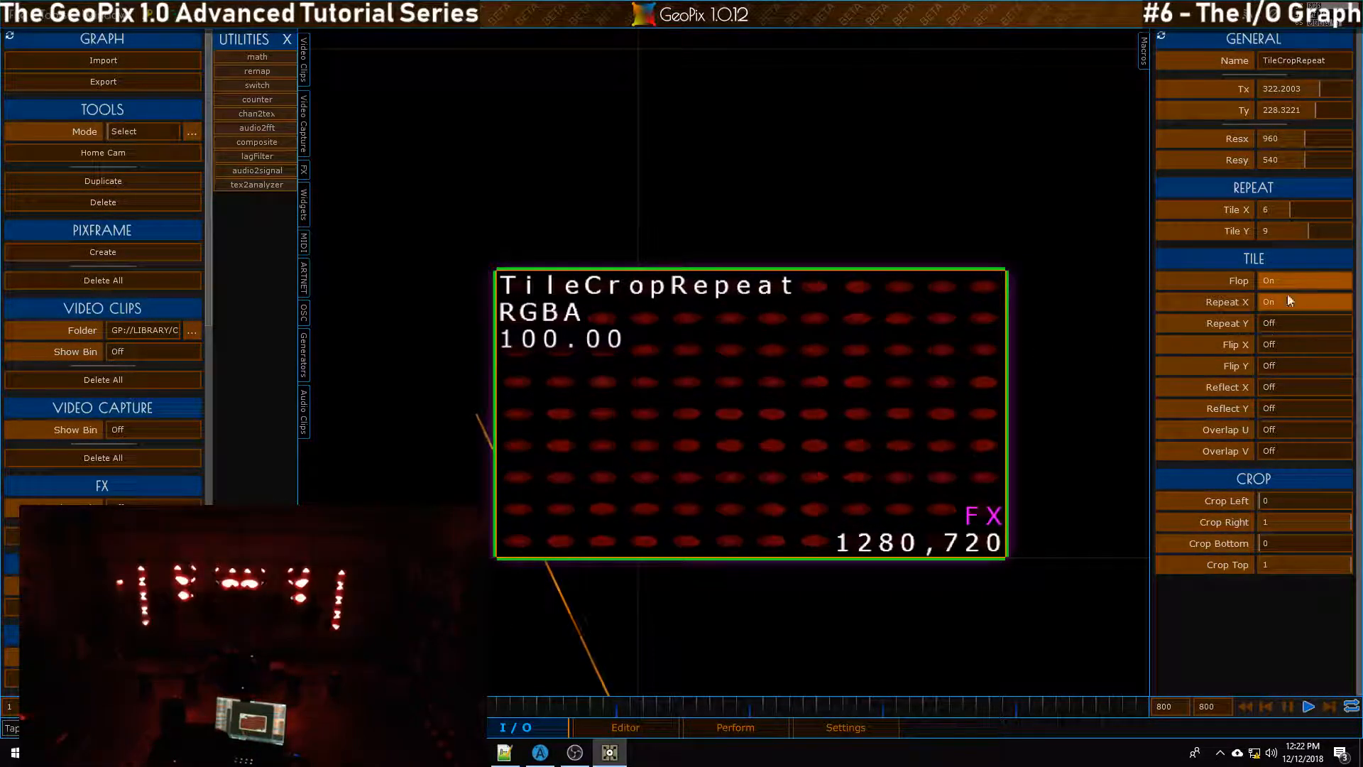
# Set Tile Y to 3 on the TileCropRepeat node and inspect the resulting pattern
pyautogui.moveTo(1305, 232); pyautogui.dragTo(1271, 230)
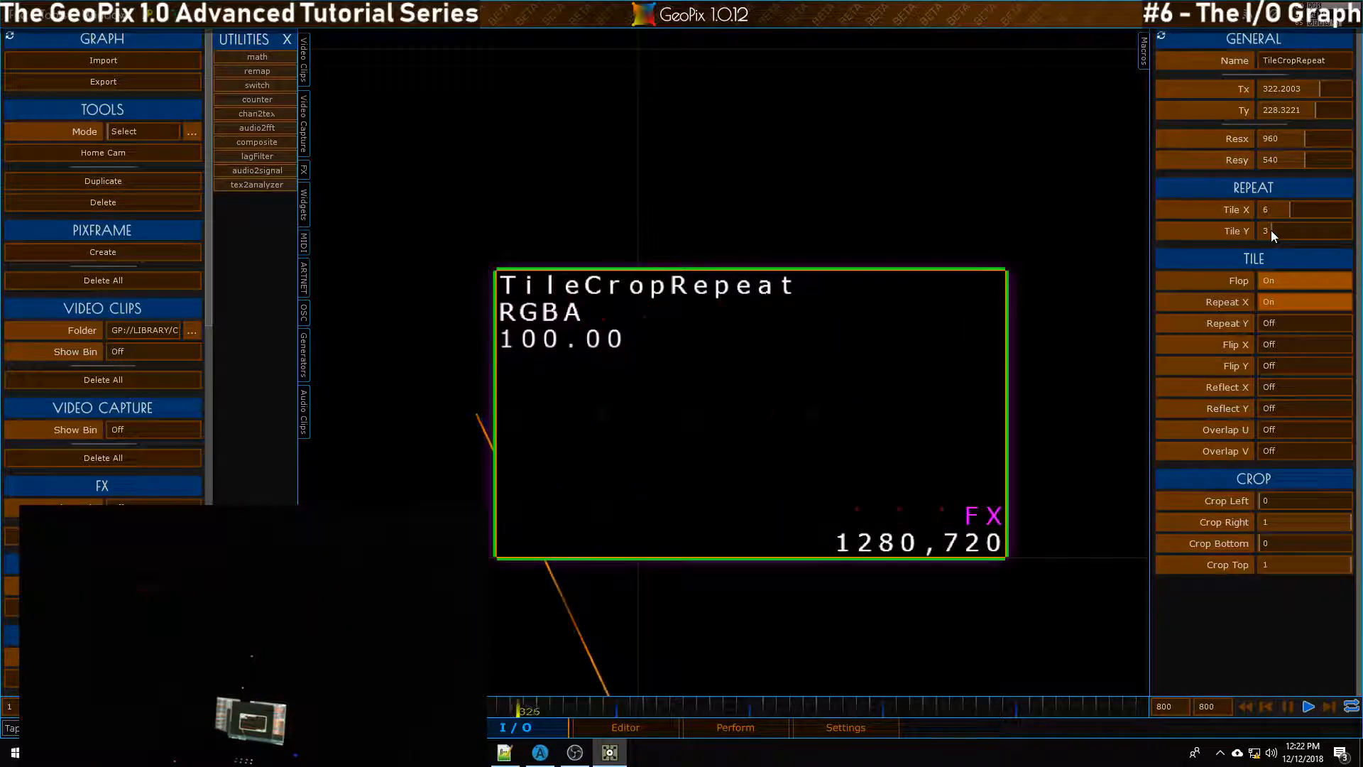
pyautogui.scroll(2, 760, 435)
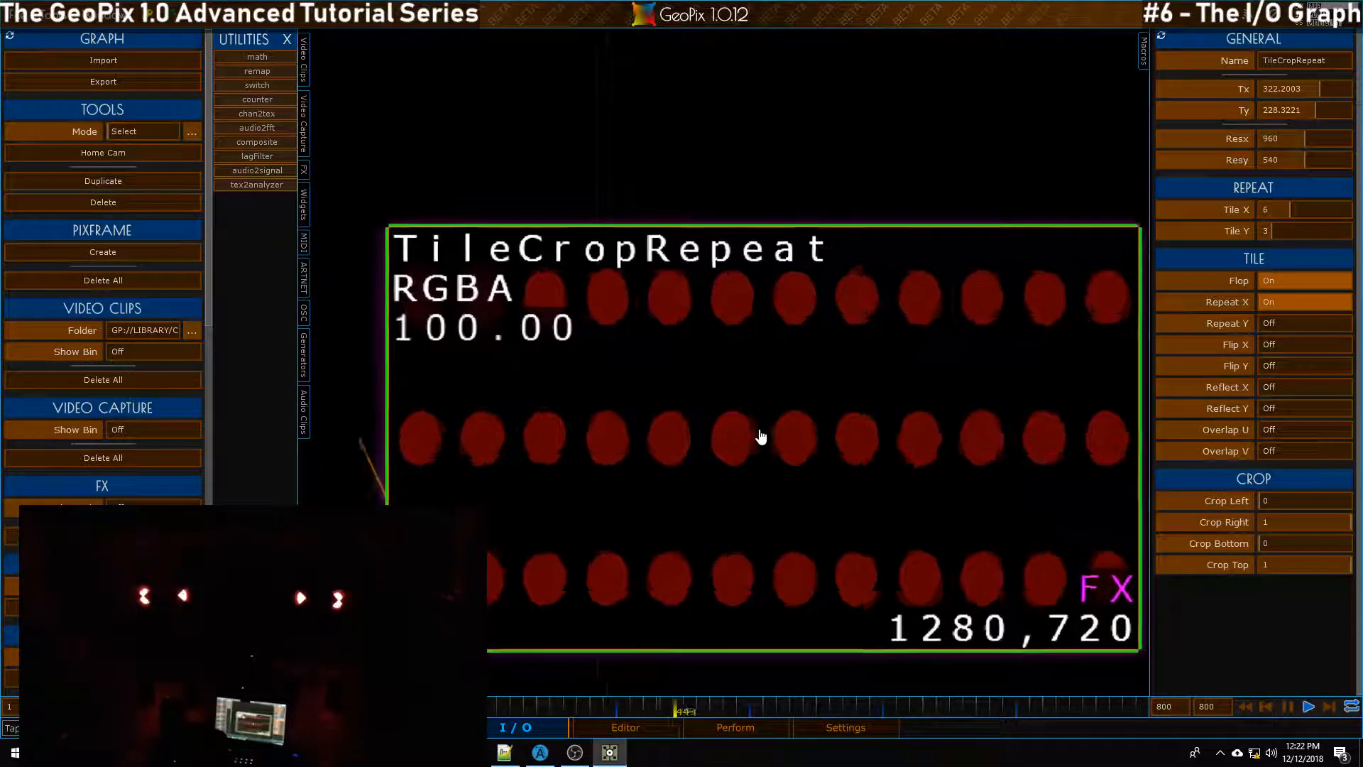
pyautogui.scroll(-4, 858, 405)
pyautogui.scroll(-4, 857, 405)
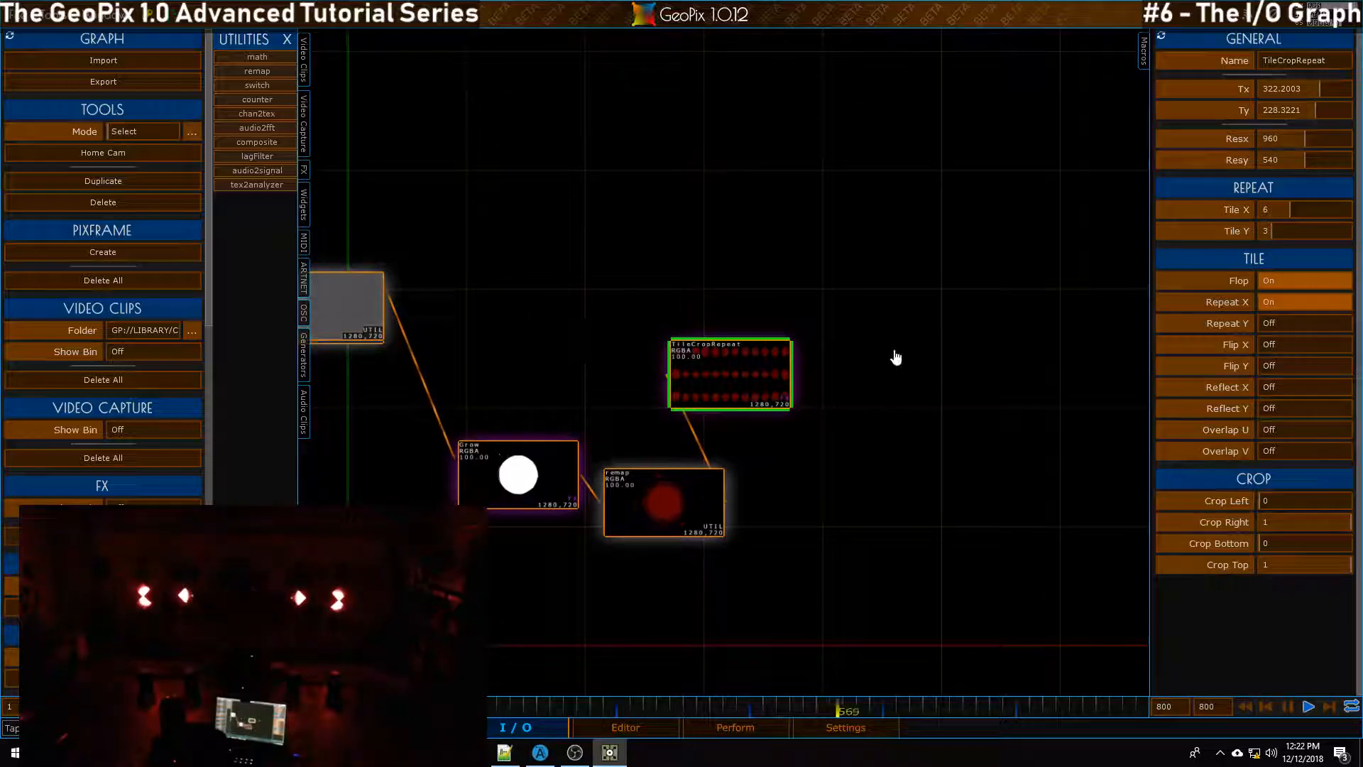
# Set the math node's Multiply value to about 0.97
pyautogui.scroll(-1, 892, 359)
pyautogui.moveTo(450, 341); pyautogui.dragTo(667, 346)
pyautogui.click(667, 346)
pyautogui.scroll(2, 668, 346)
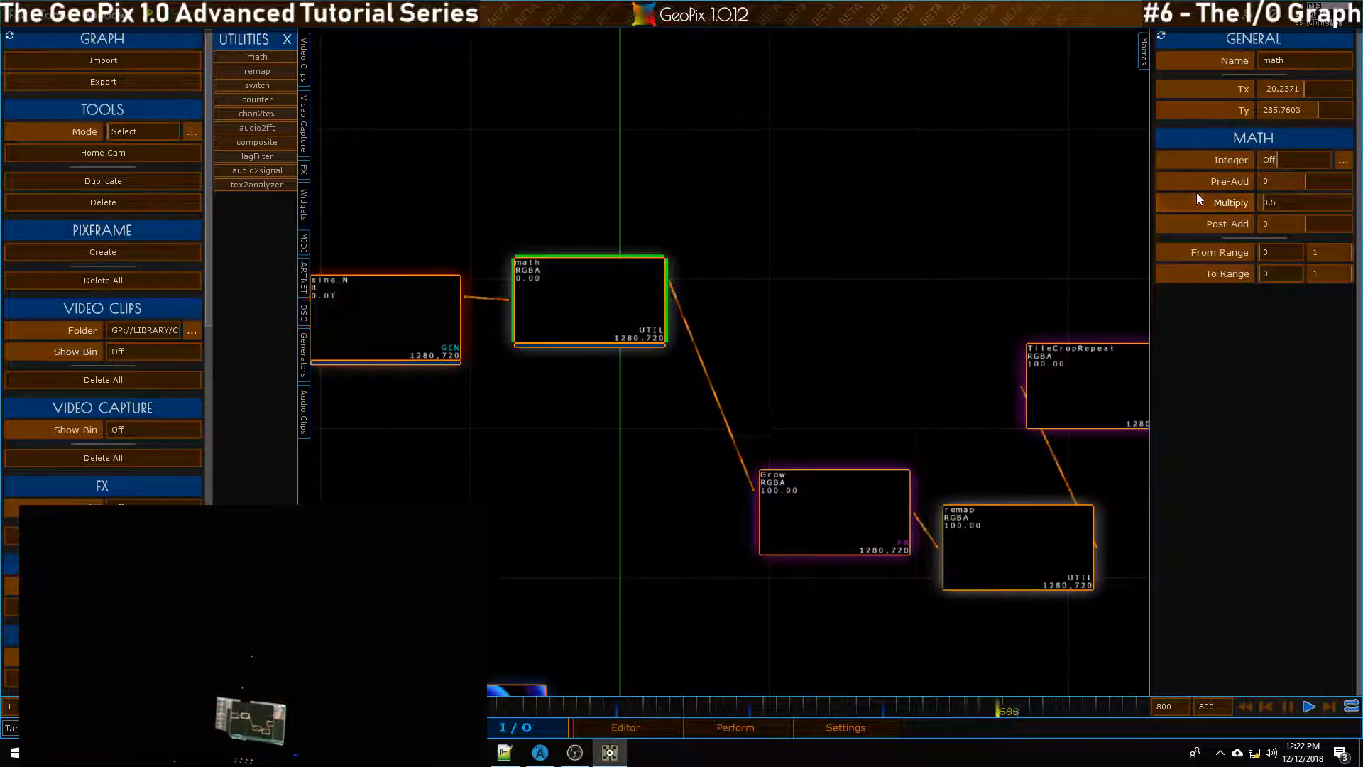
pyautogui.moveTo(1259, 202); pyautogui.dragTo(1267, 205)
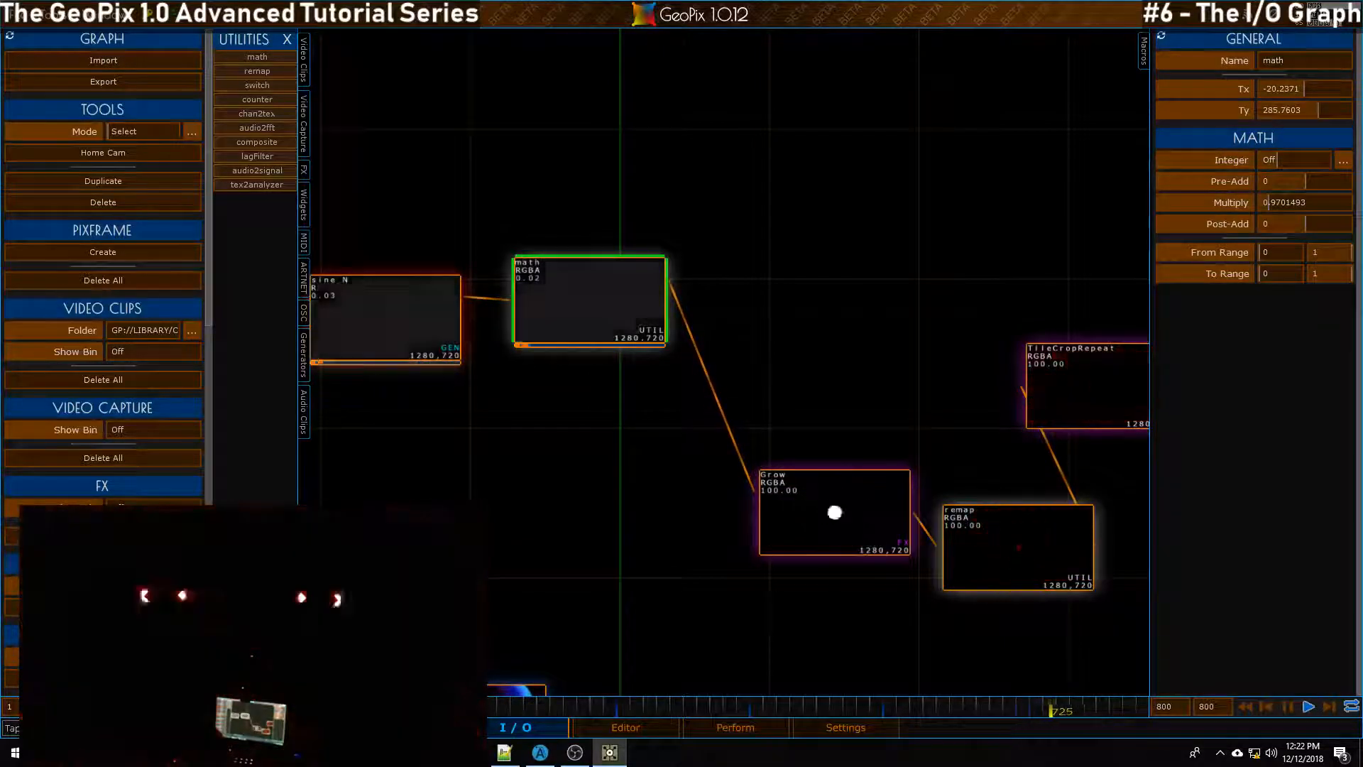
pyautogui.scroll(-6, 541, 349)
pyautogui.moveTo(779, 421); pyautogui.dragTo(776, 369)
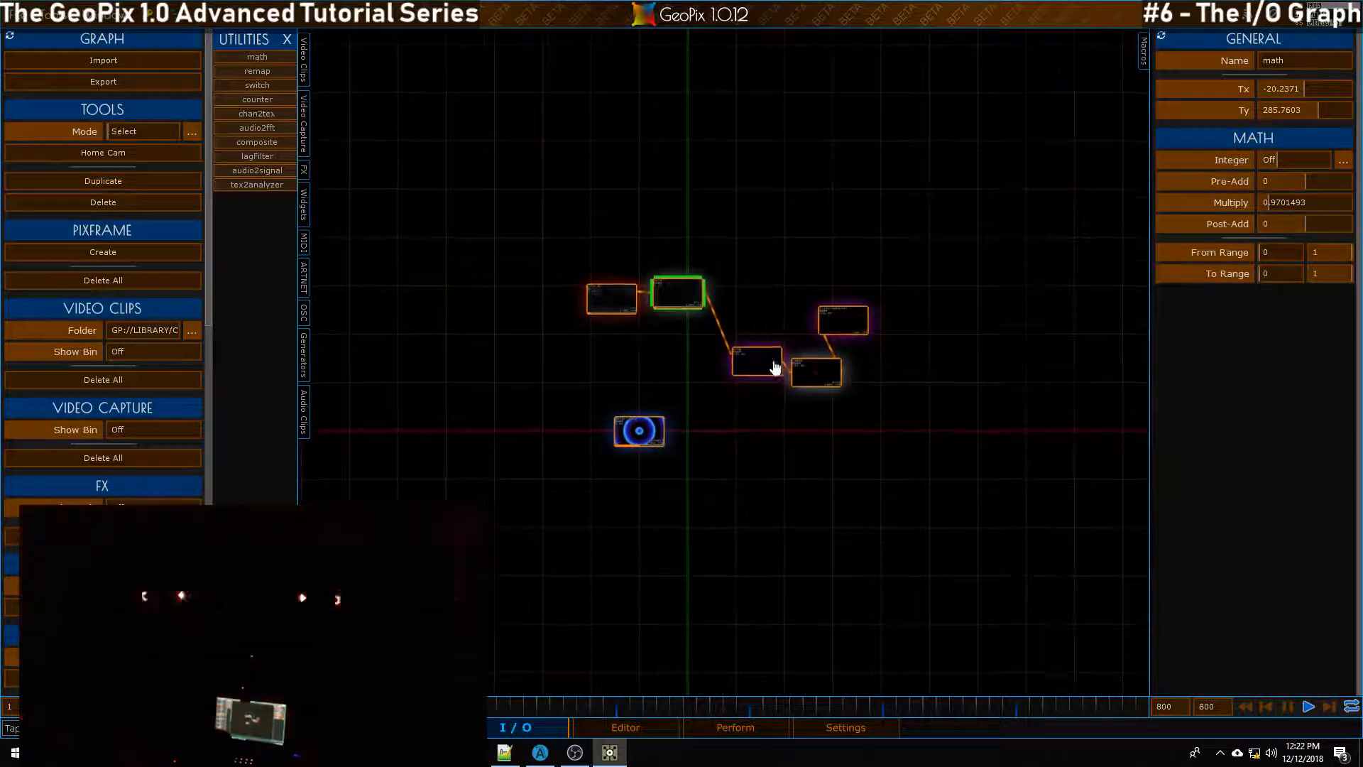
pyautogui.scroll(4, 781, 263)
pyautogui.moveTo(781, 263); pyautogui.dragTo(761, 243)
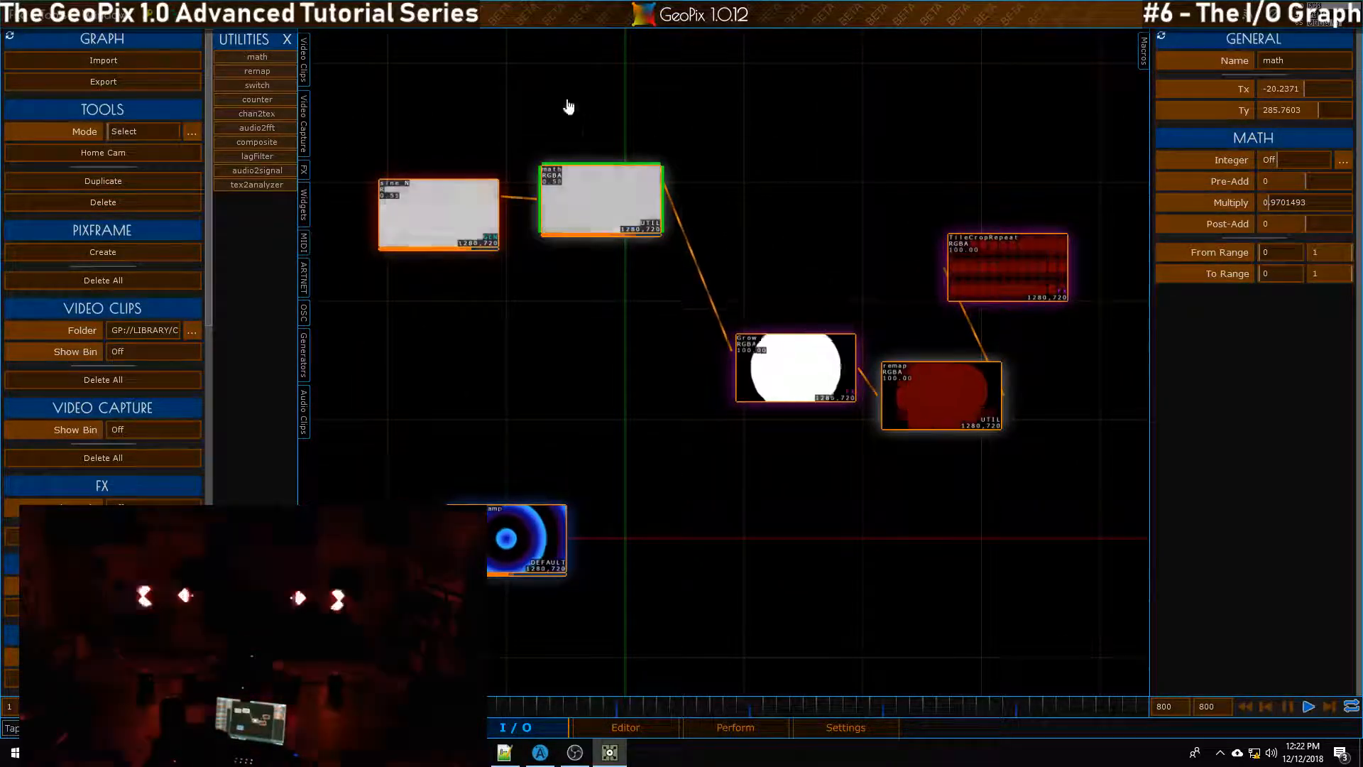